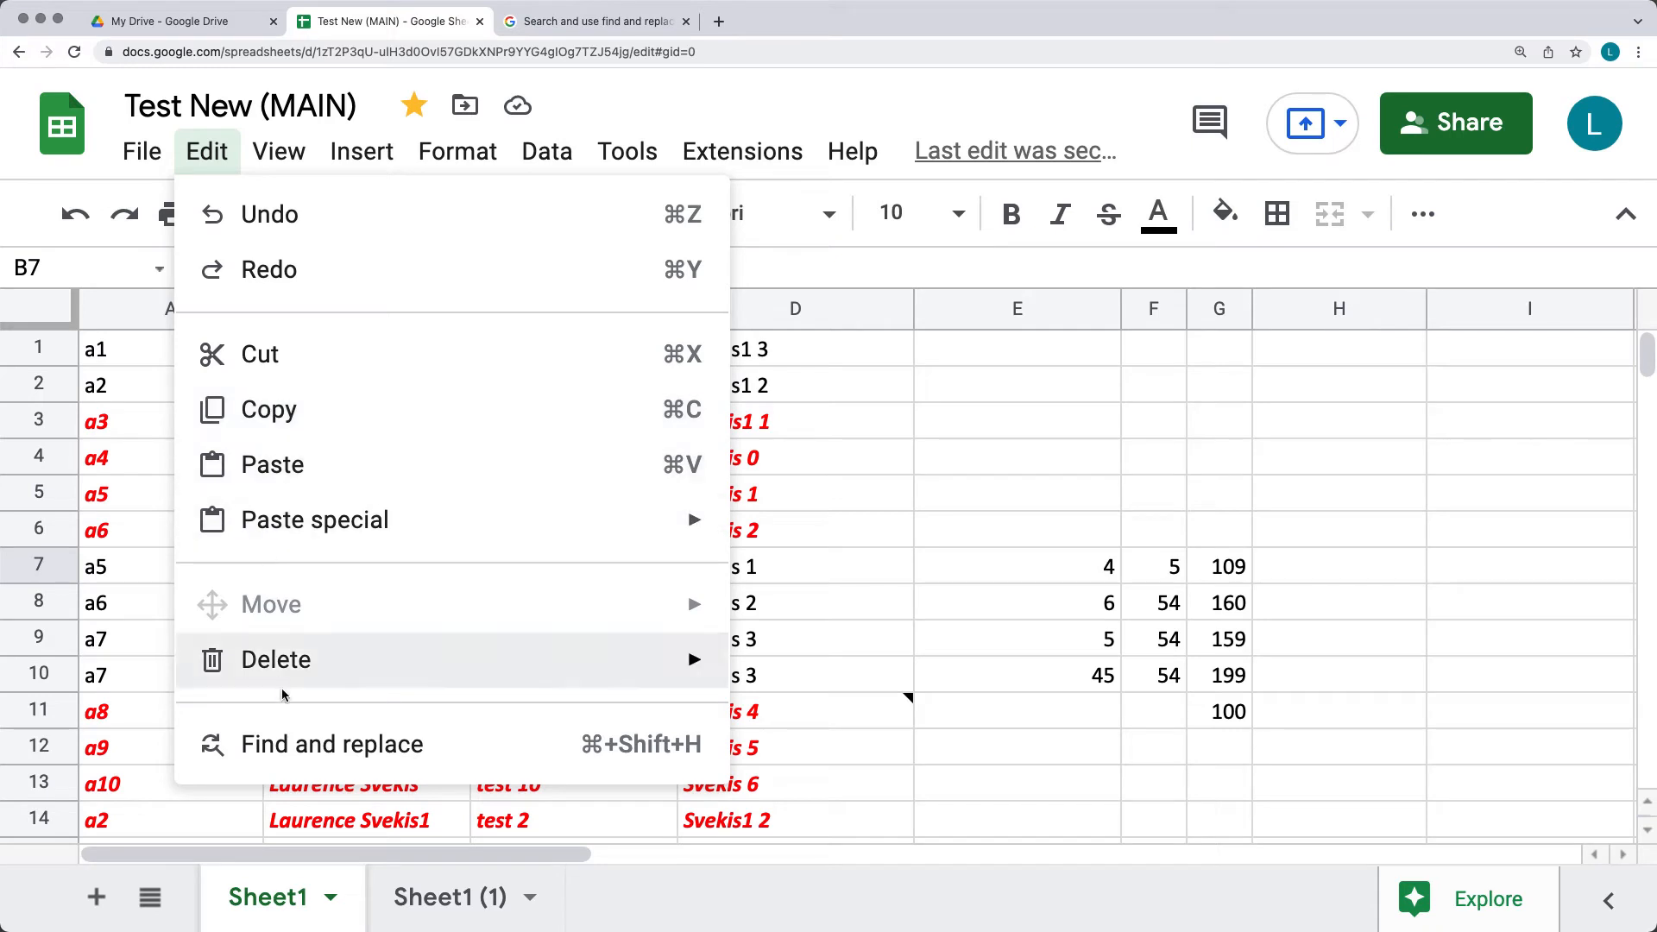
click(788, 606)
mouse_move(911, 699)
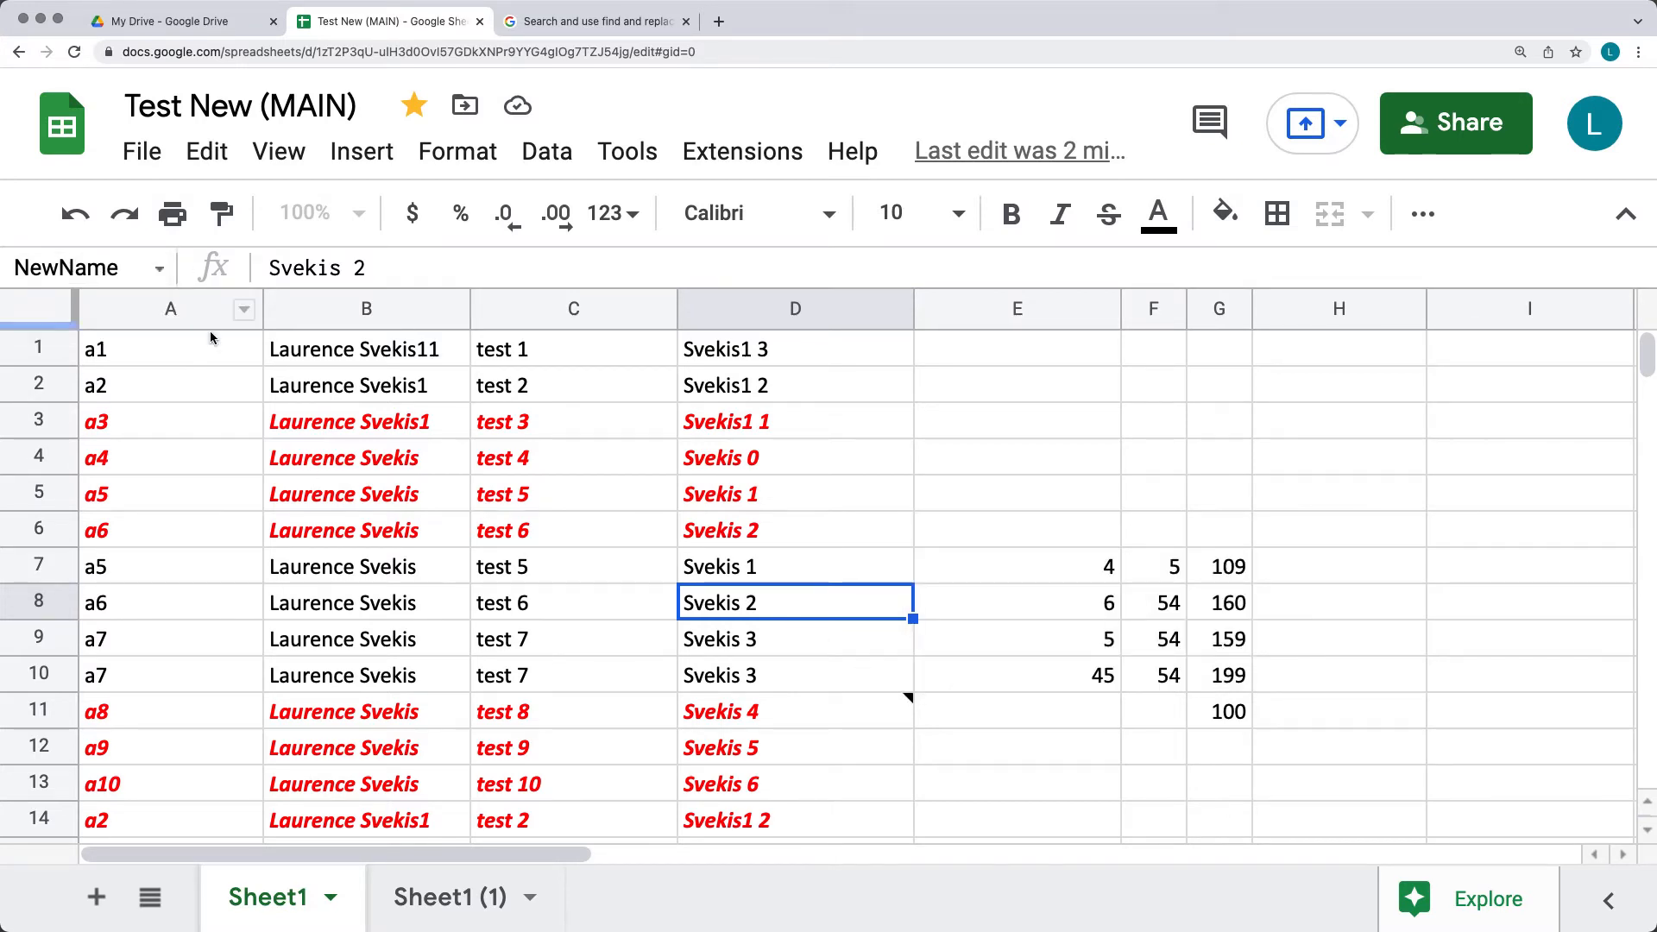
click(1232, 602)
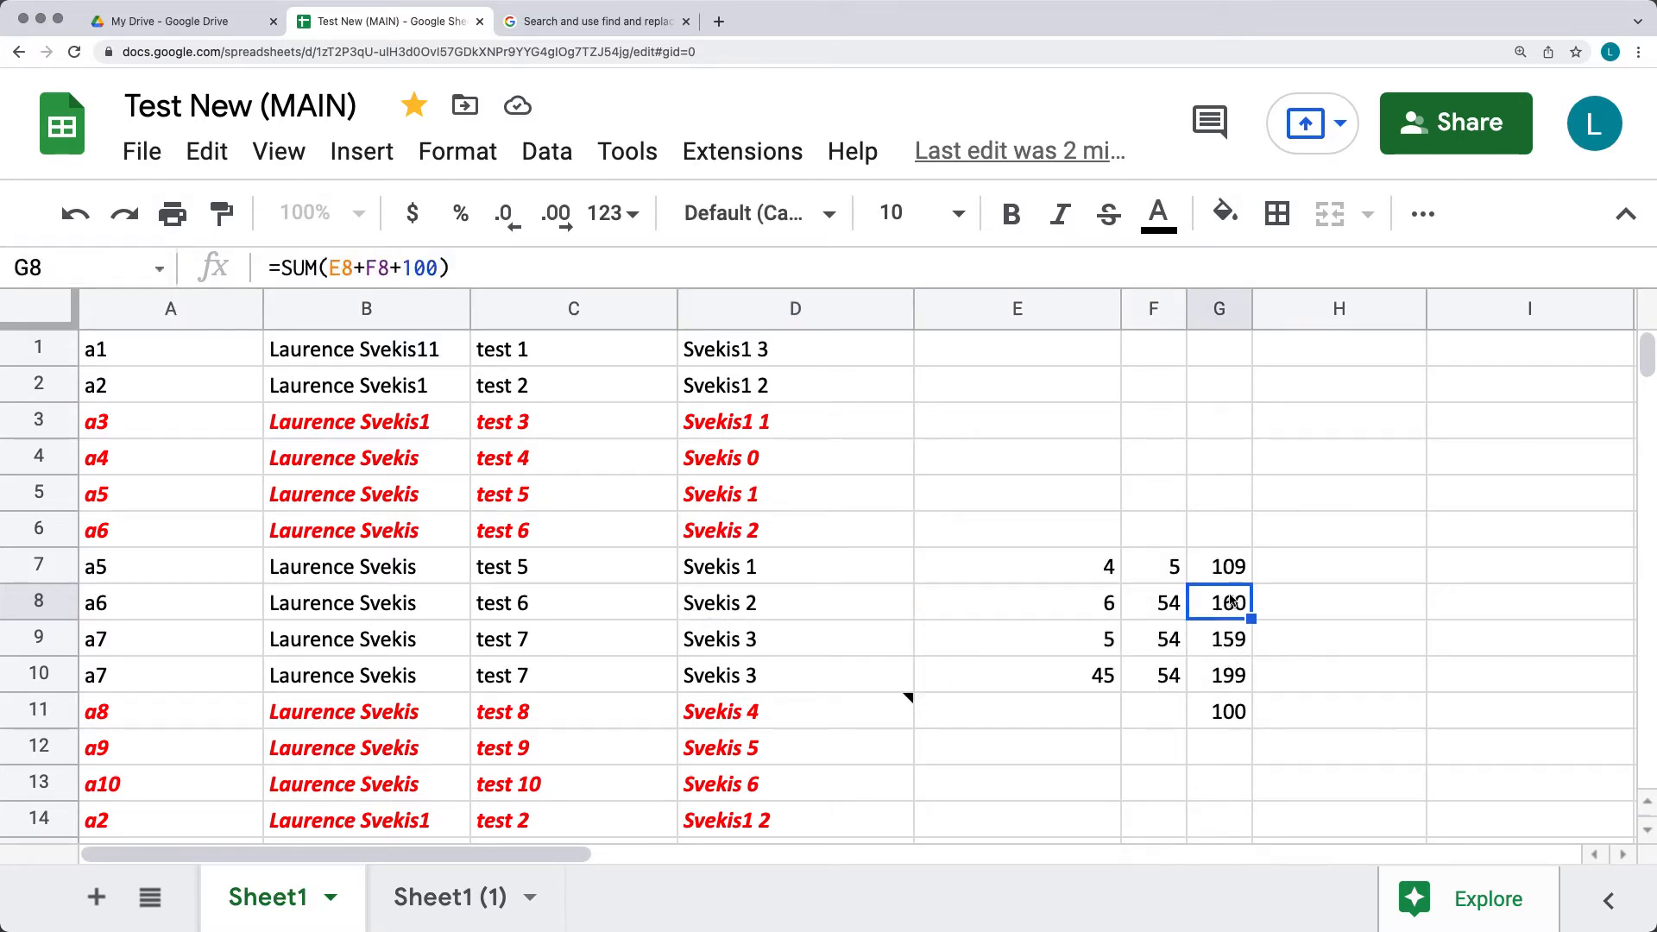
scroll(451, 610, down, 3)
scroll(455, 608, down, 1)
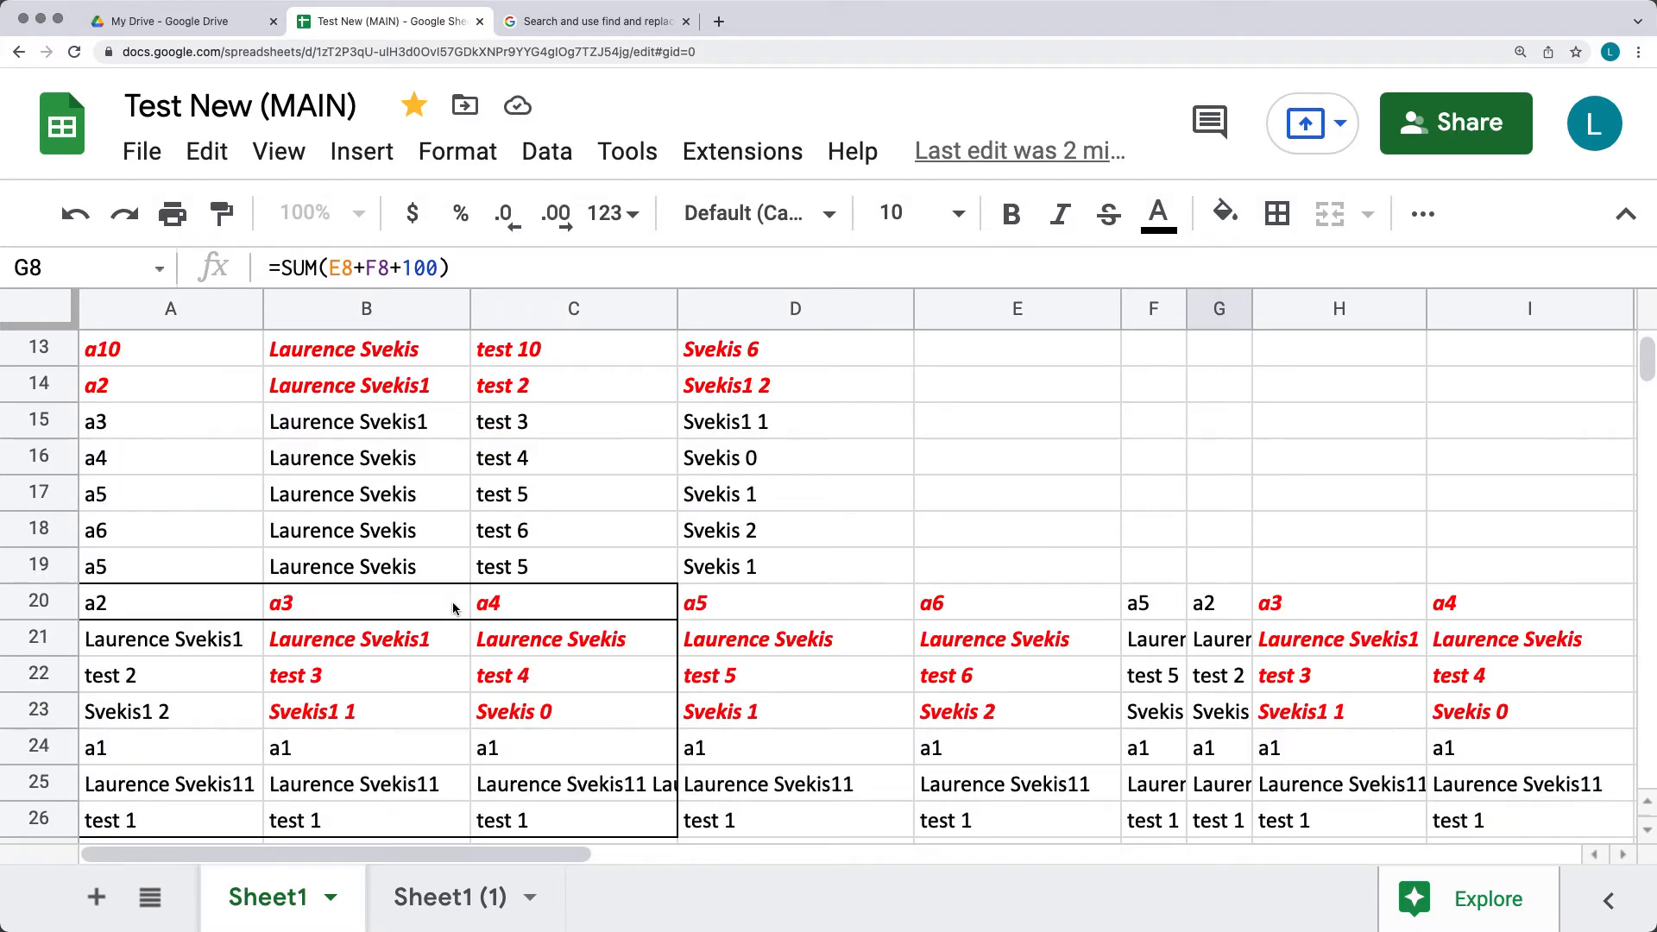
scroll(453, 608, down, 1)
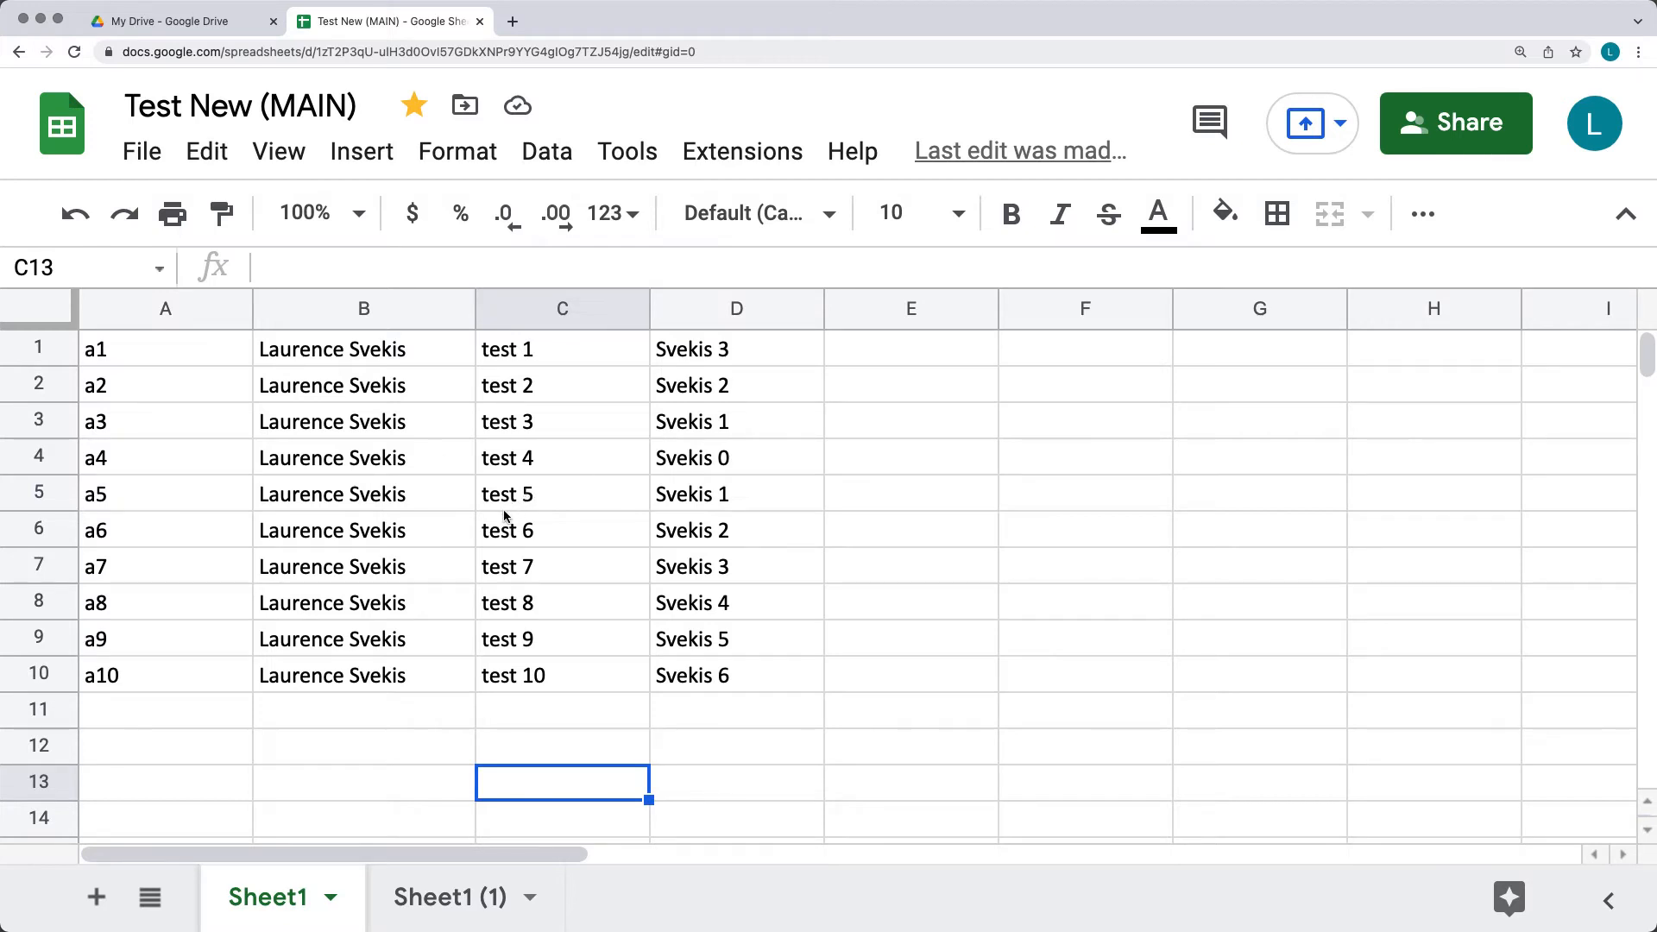
Step: Set up Find and replace with the surname as the search text and the same surname followed by 1 as the replacement
click(212, 157)
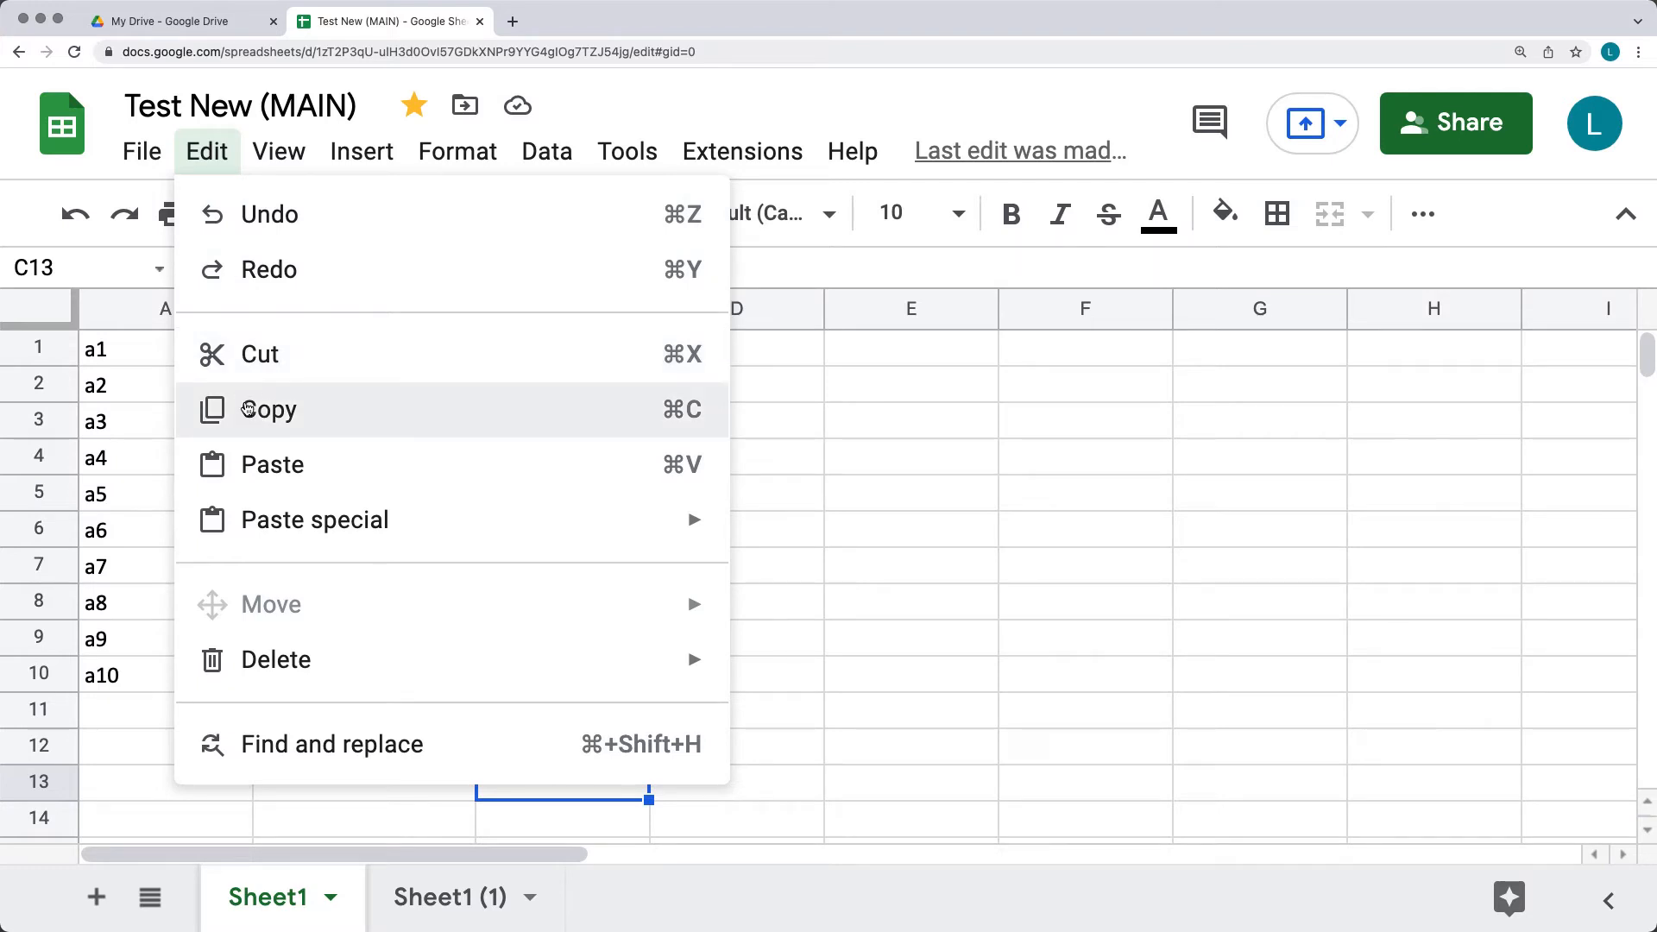
mouse_move(262, 502)
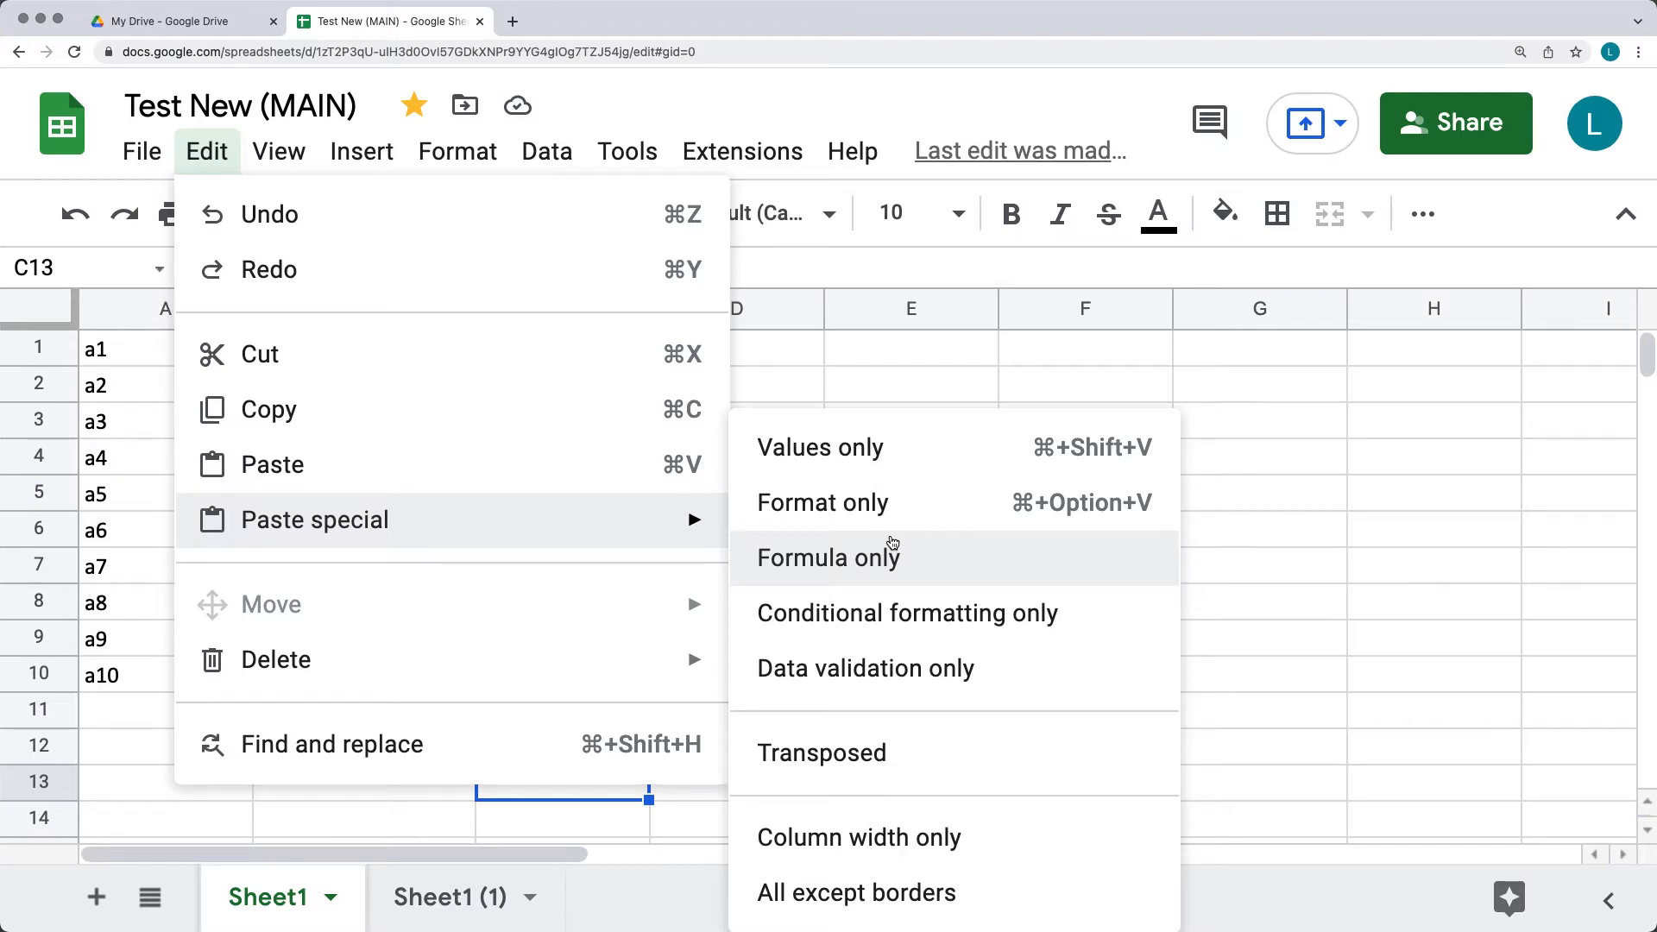
mouse_move(239, 667)
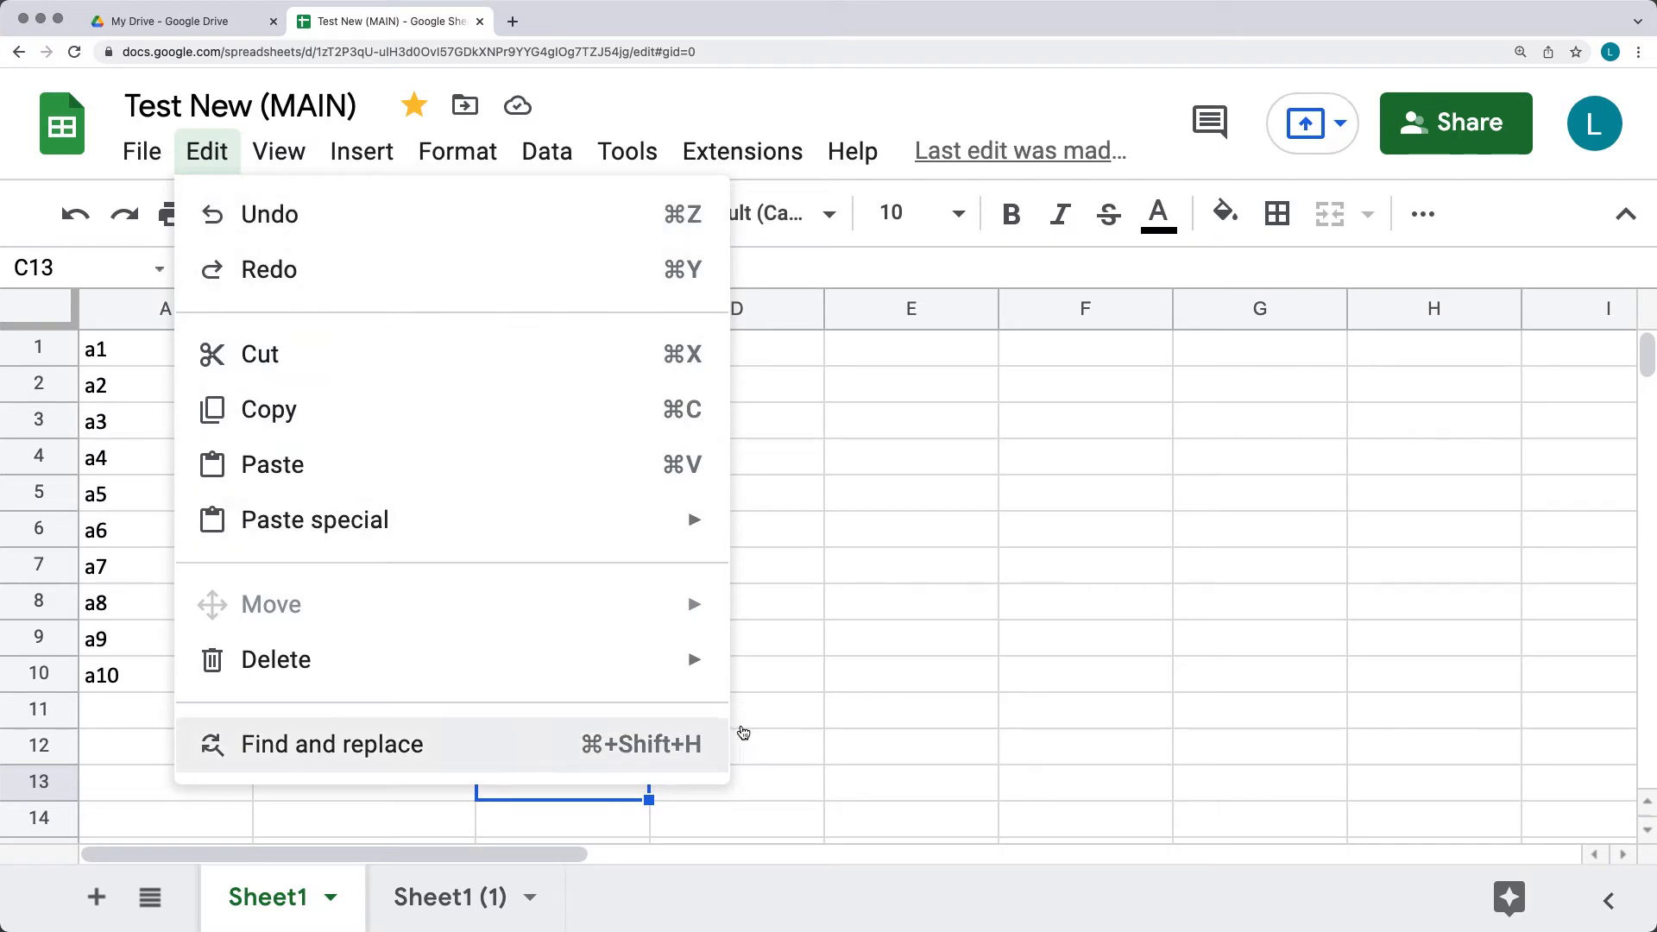
click(536, 757)
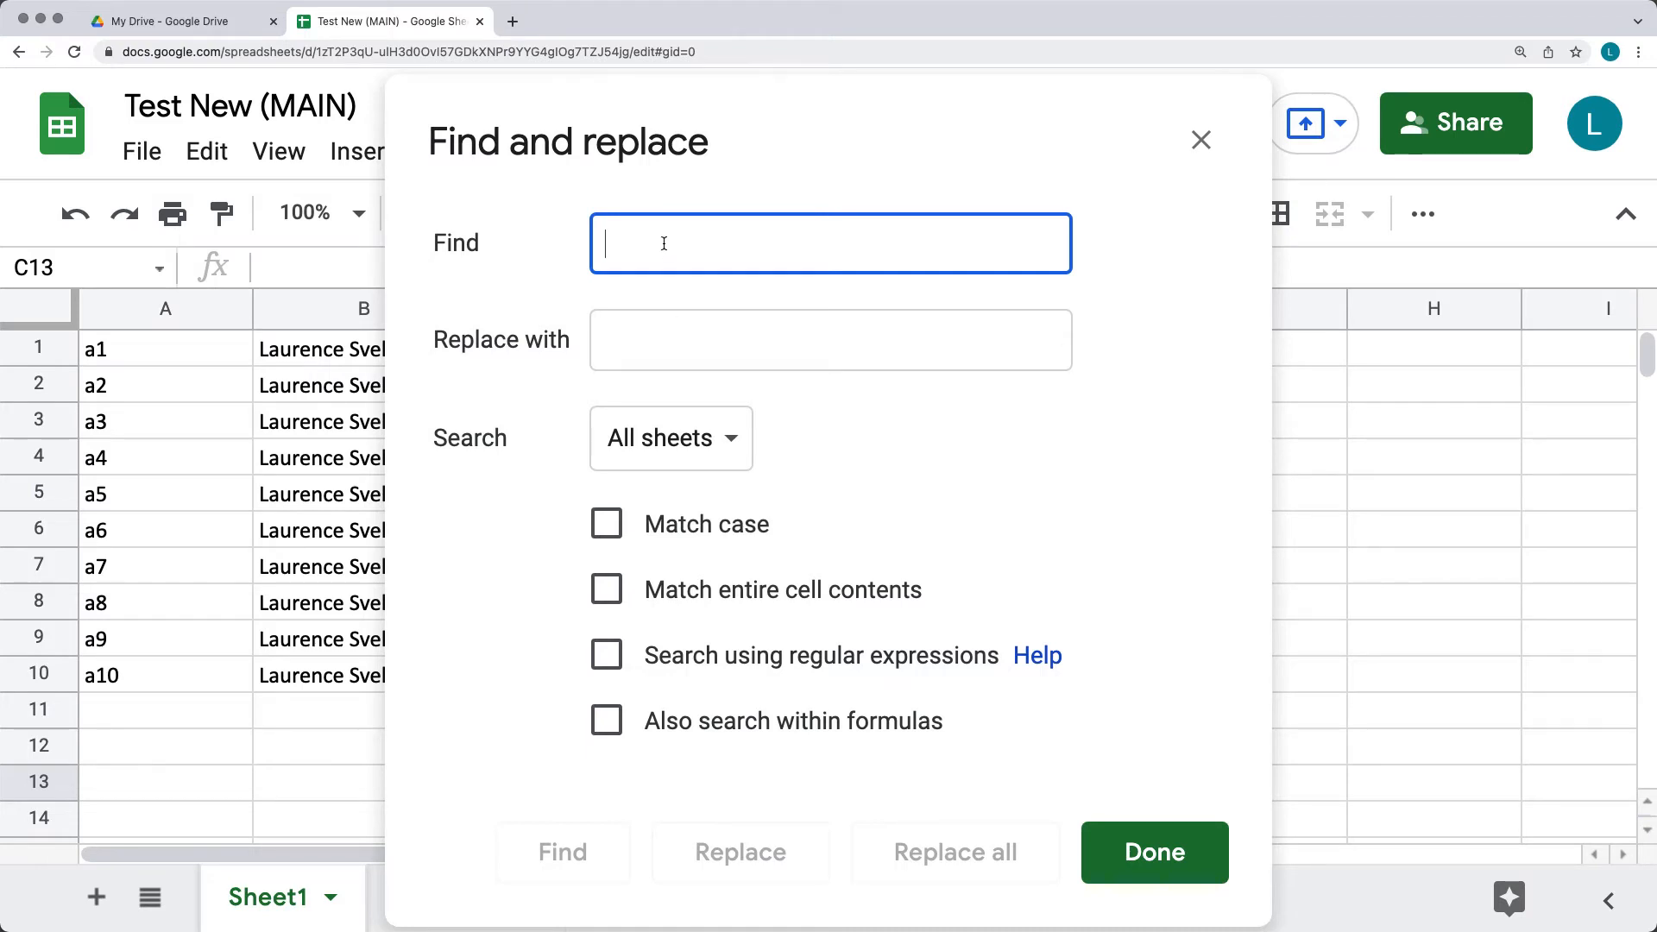
text(Svekis)
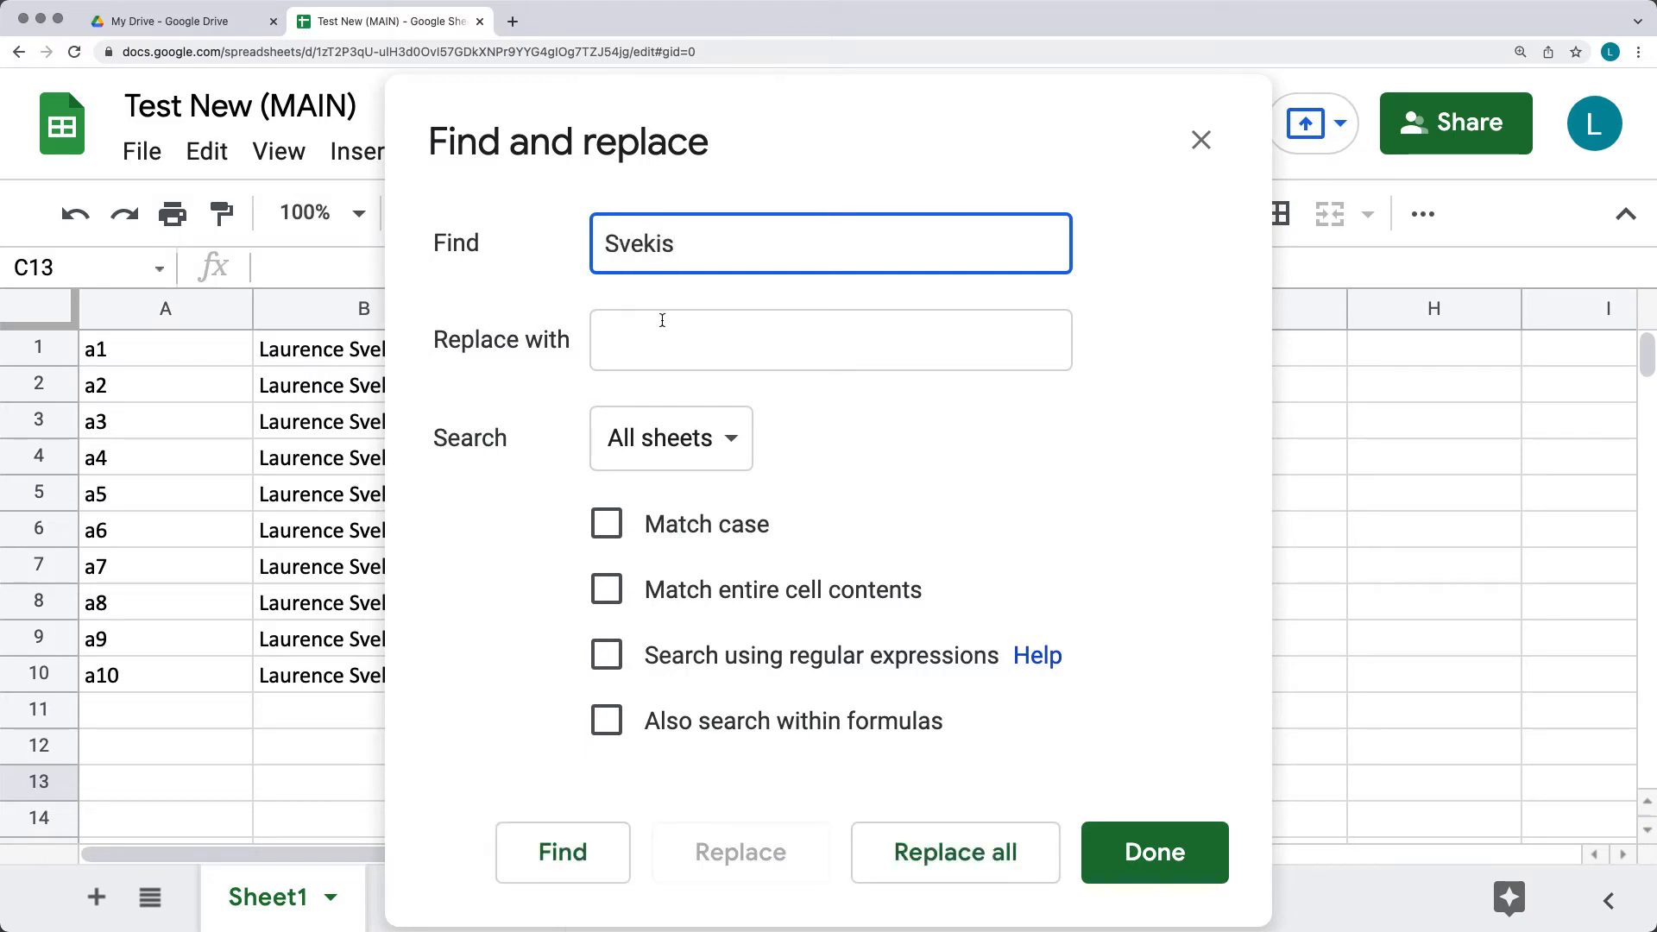
click(665, 353)
text(Svekis1)
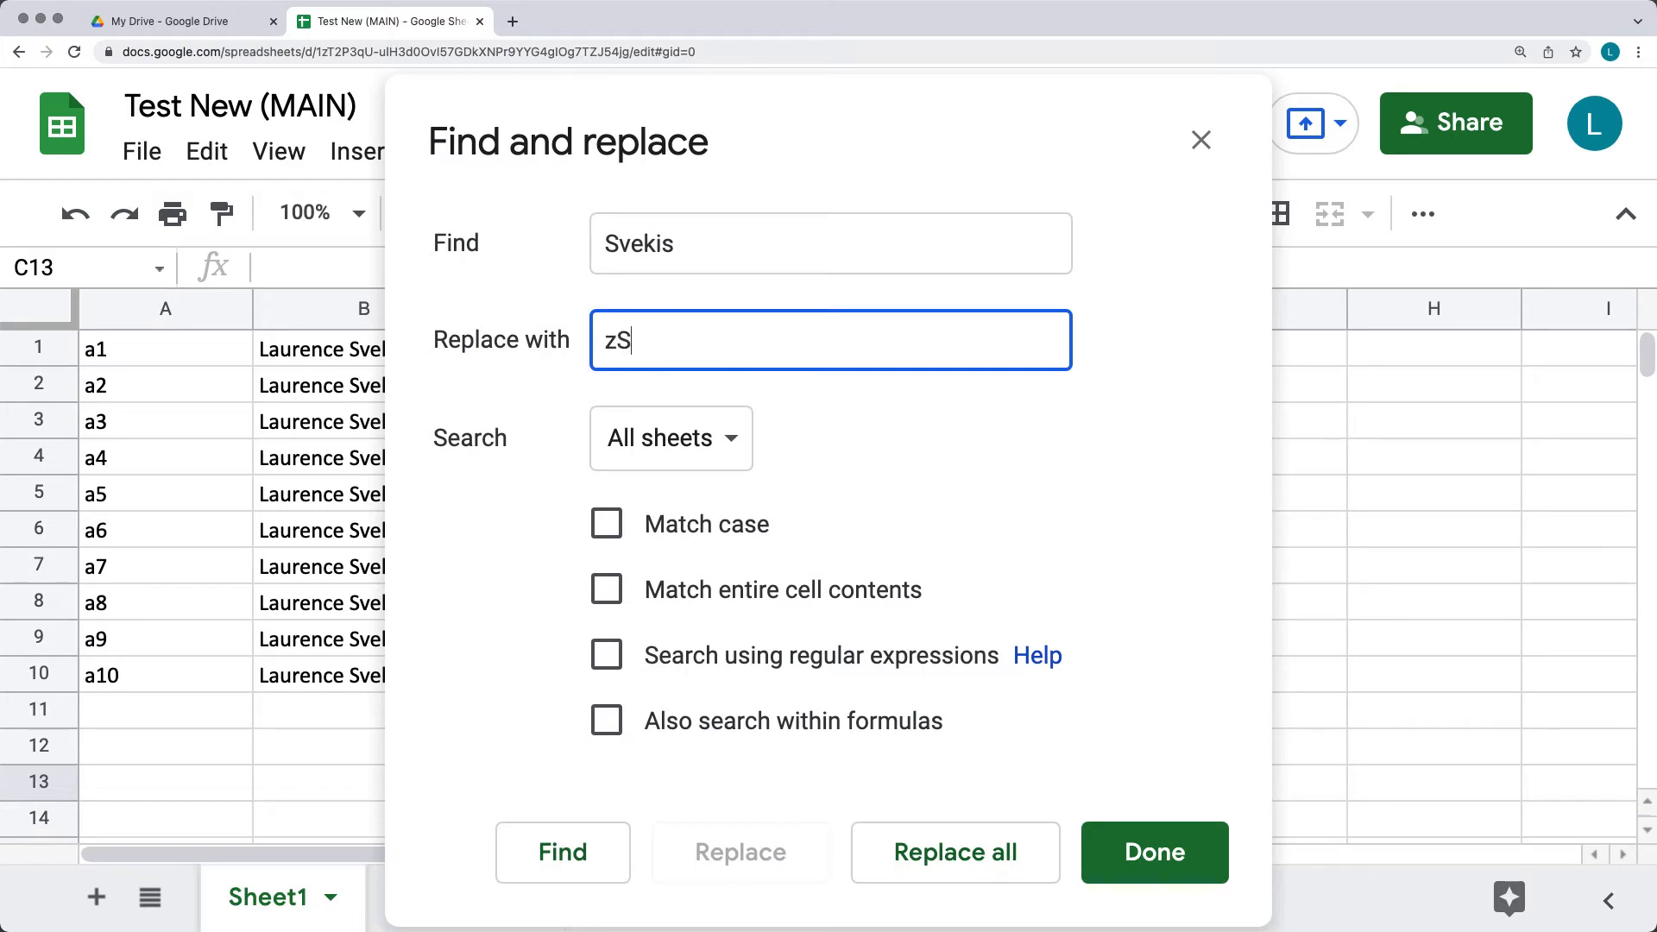
Step: Limit the find and replace search to the specific range Sheet1!A1:D3
click(659, 455)
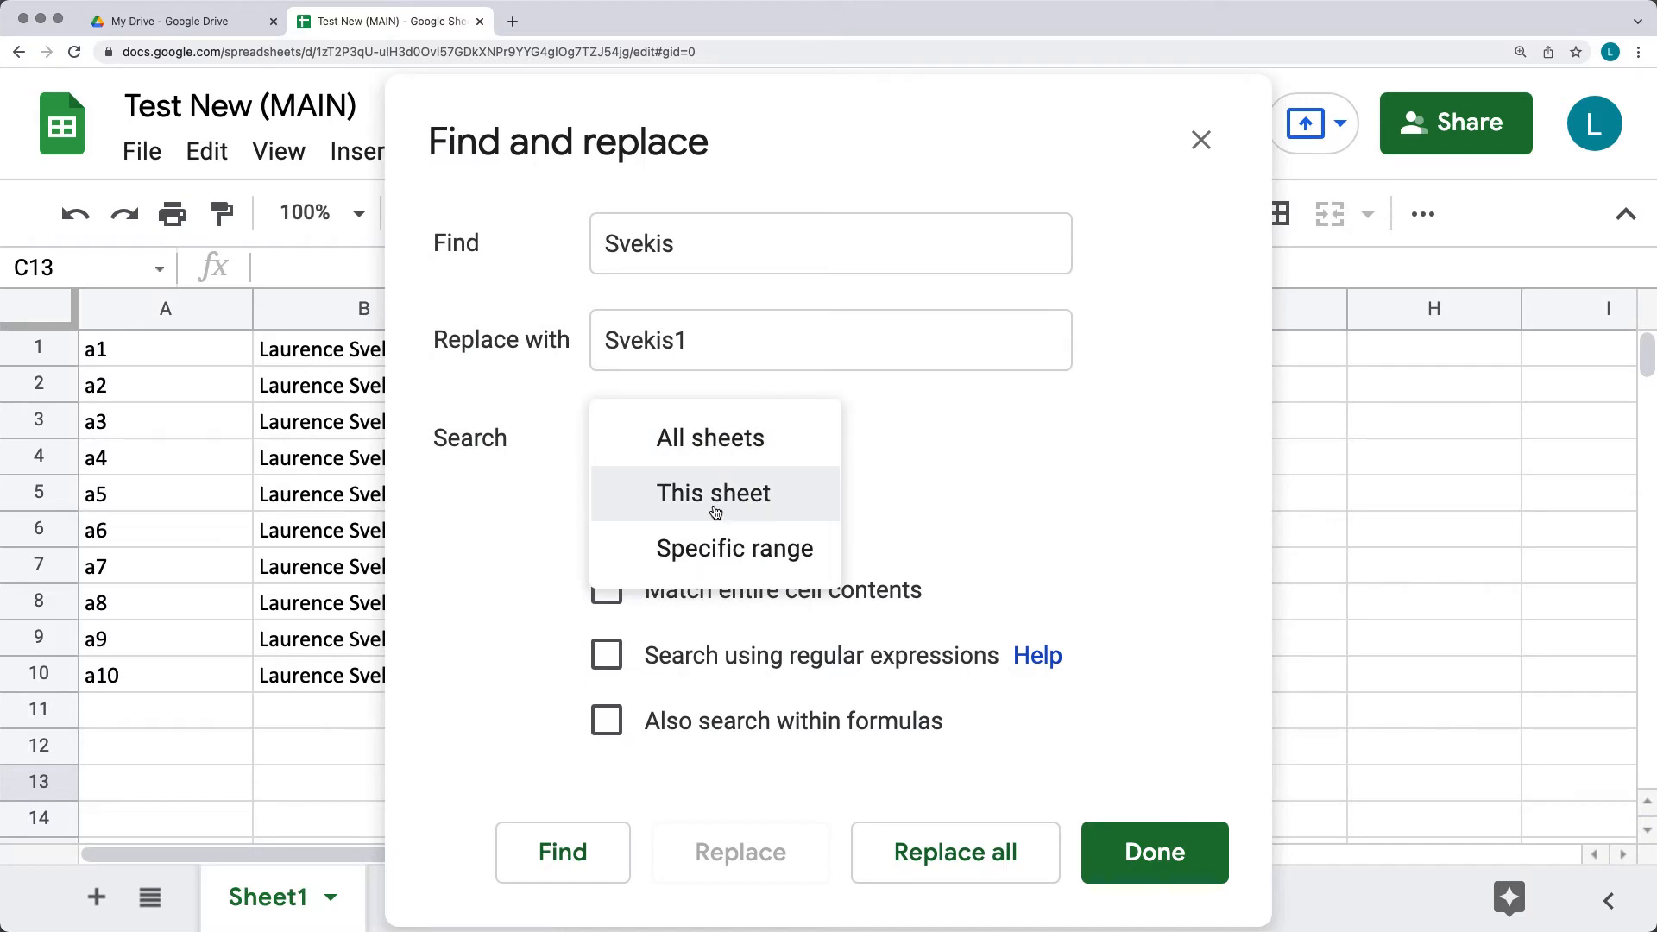
click(705, 567)
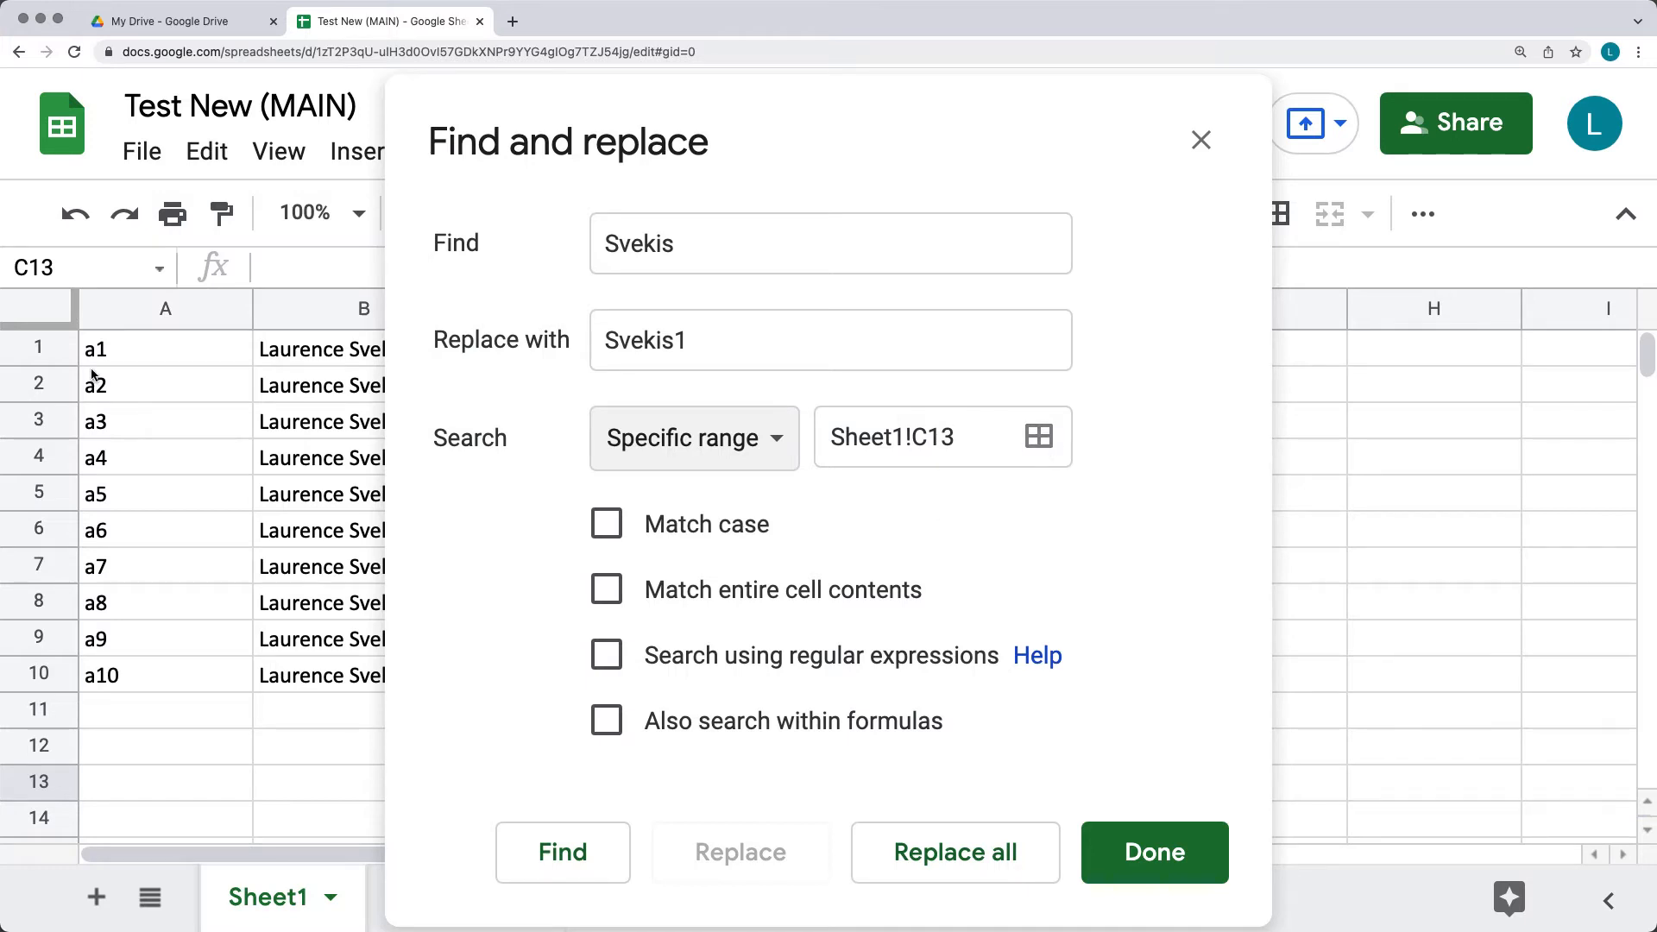
click(1042, 440)
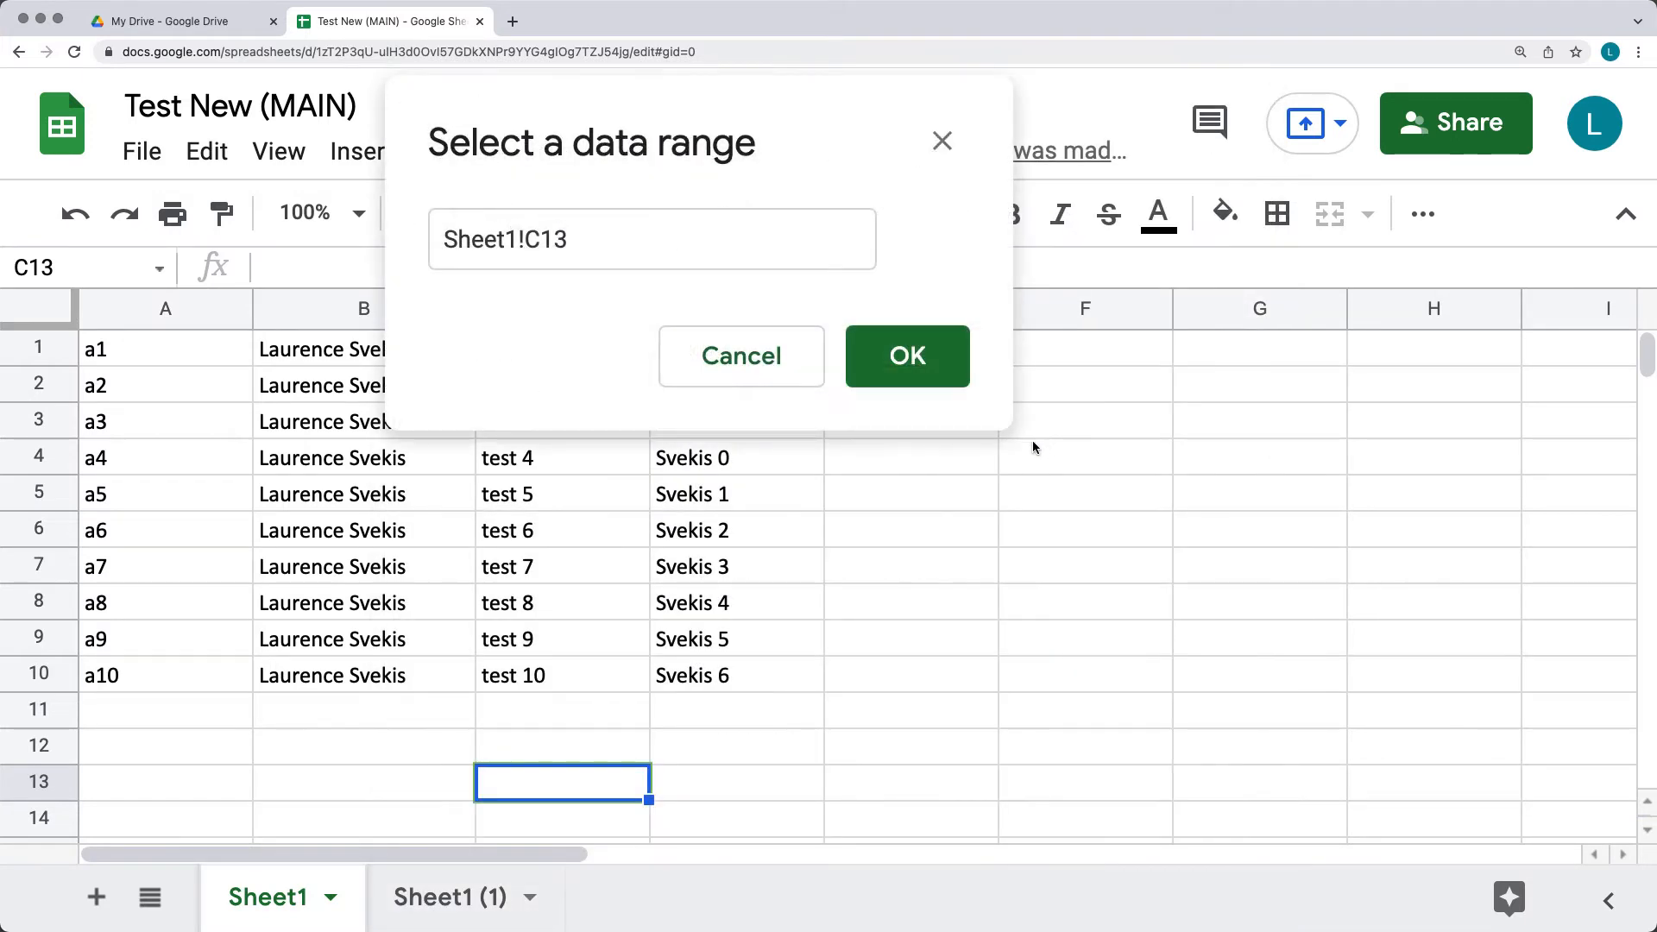
drag(138, 350, 776, 427)
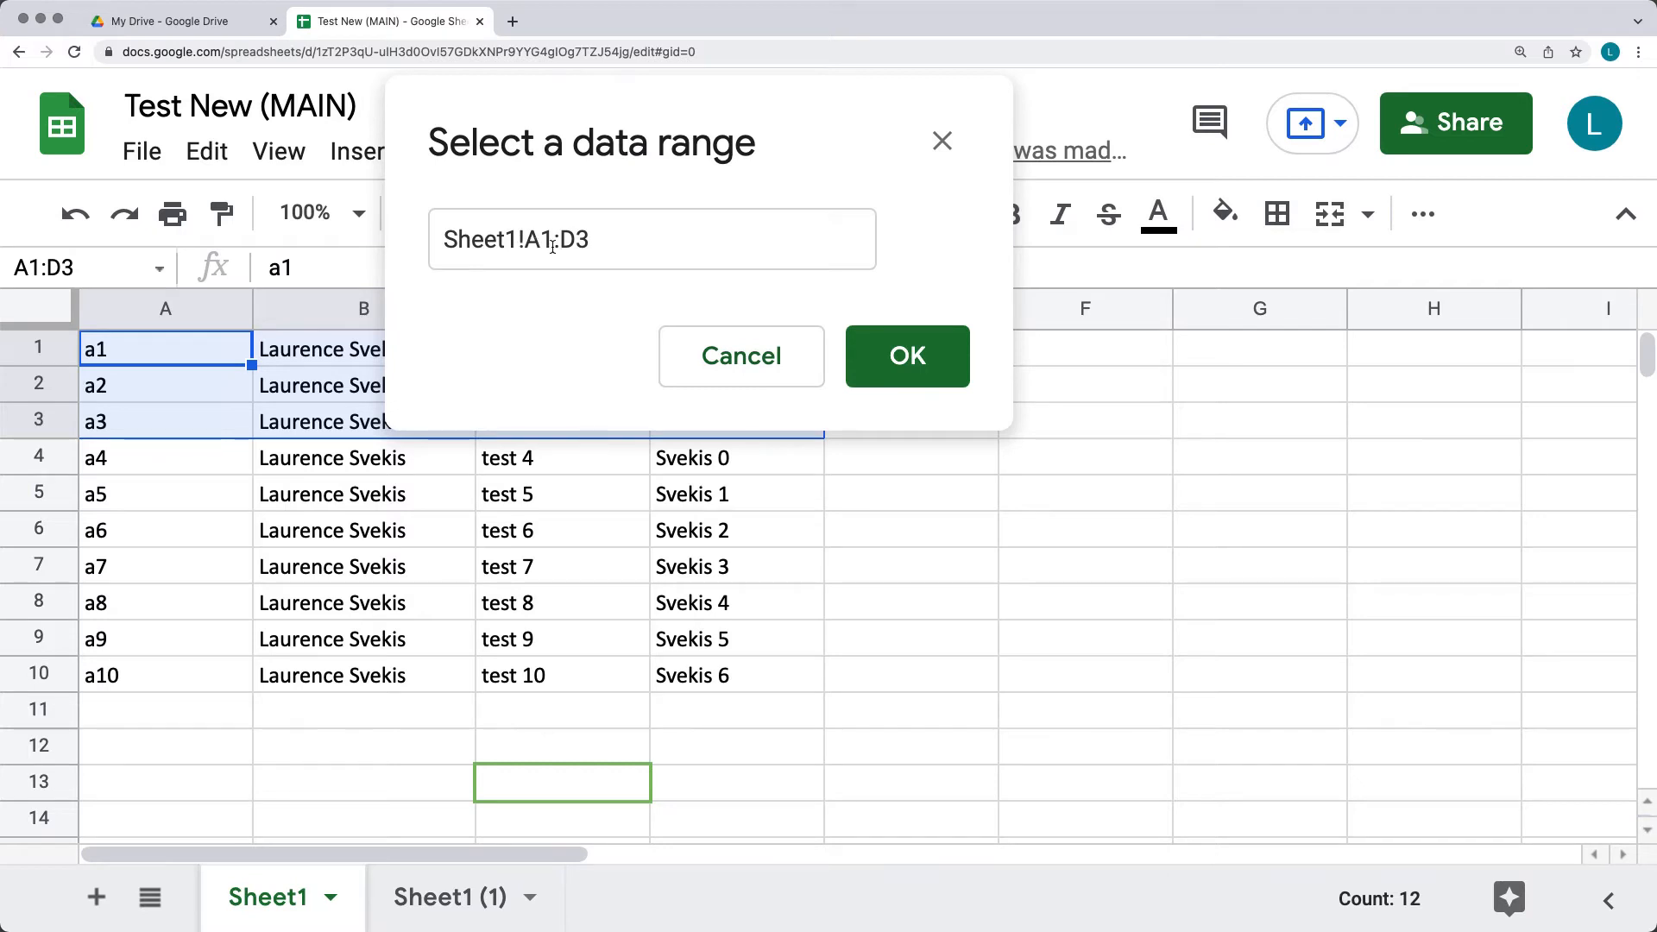
click(929, 356)
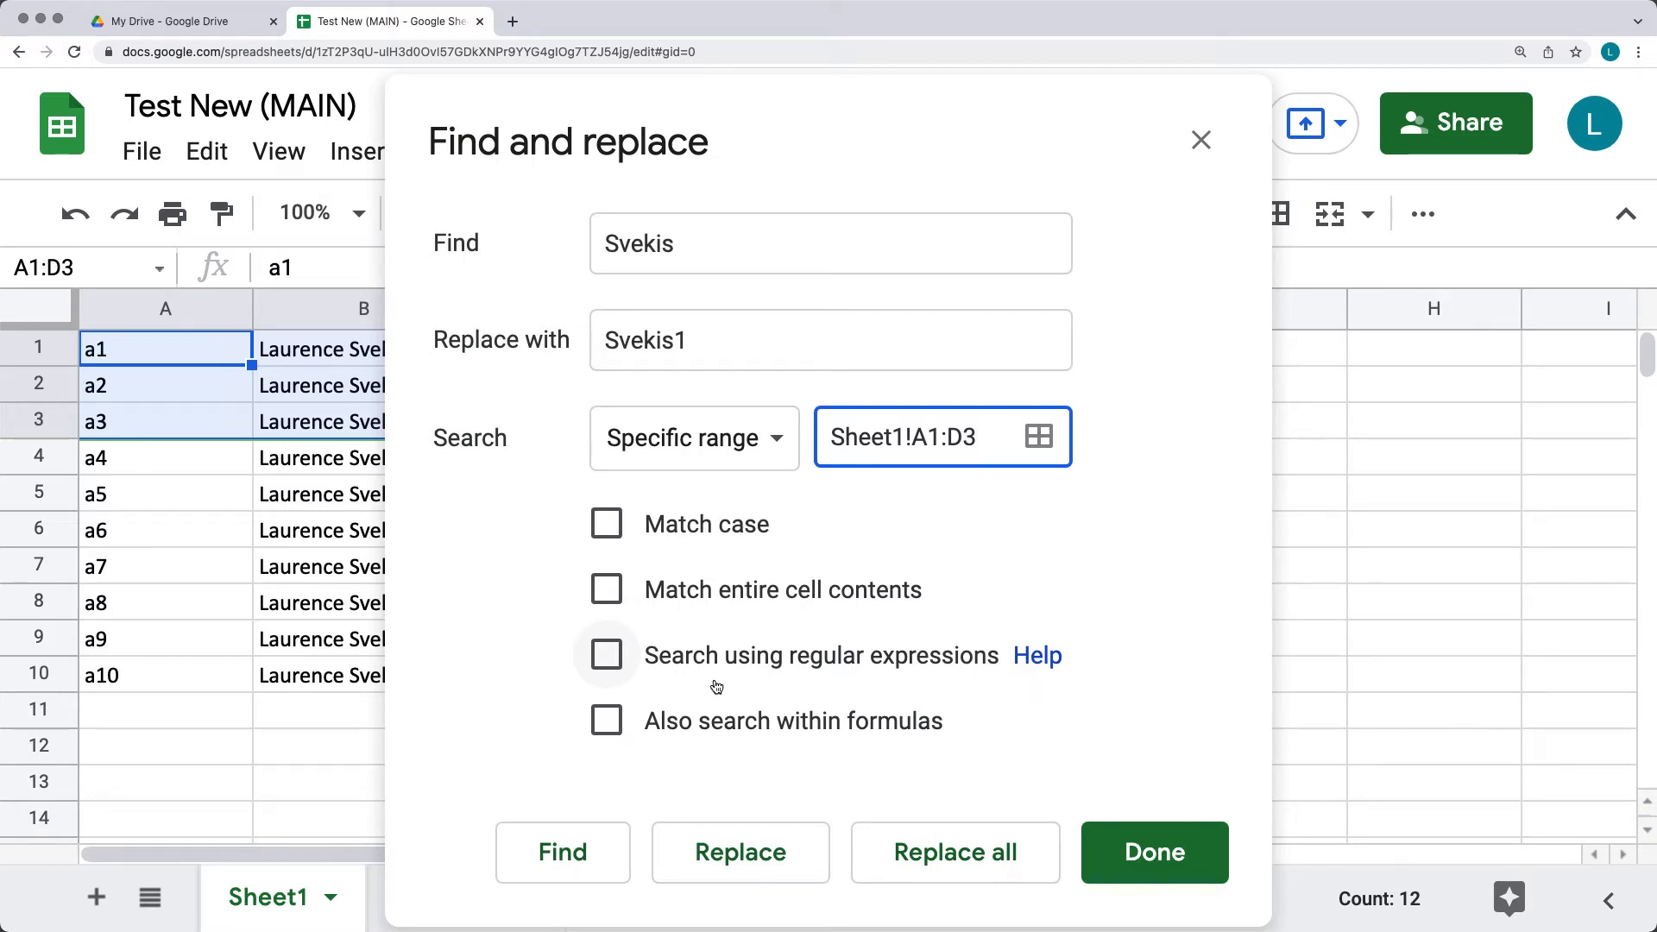
Step: Consult the help article on finding and replacing with regular expressions, then return to the spreadsheet
click(1037, 657)
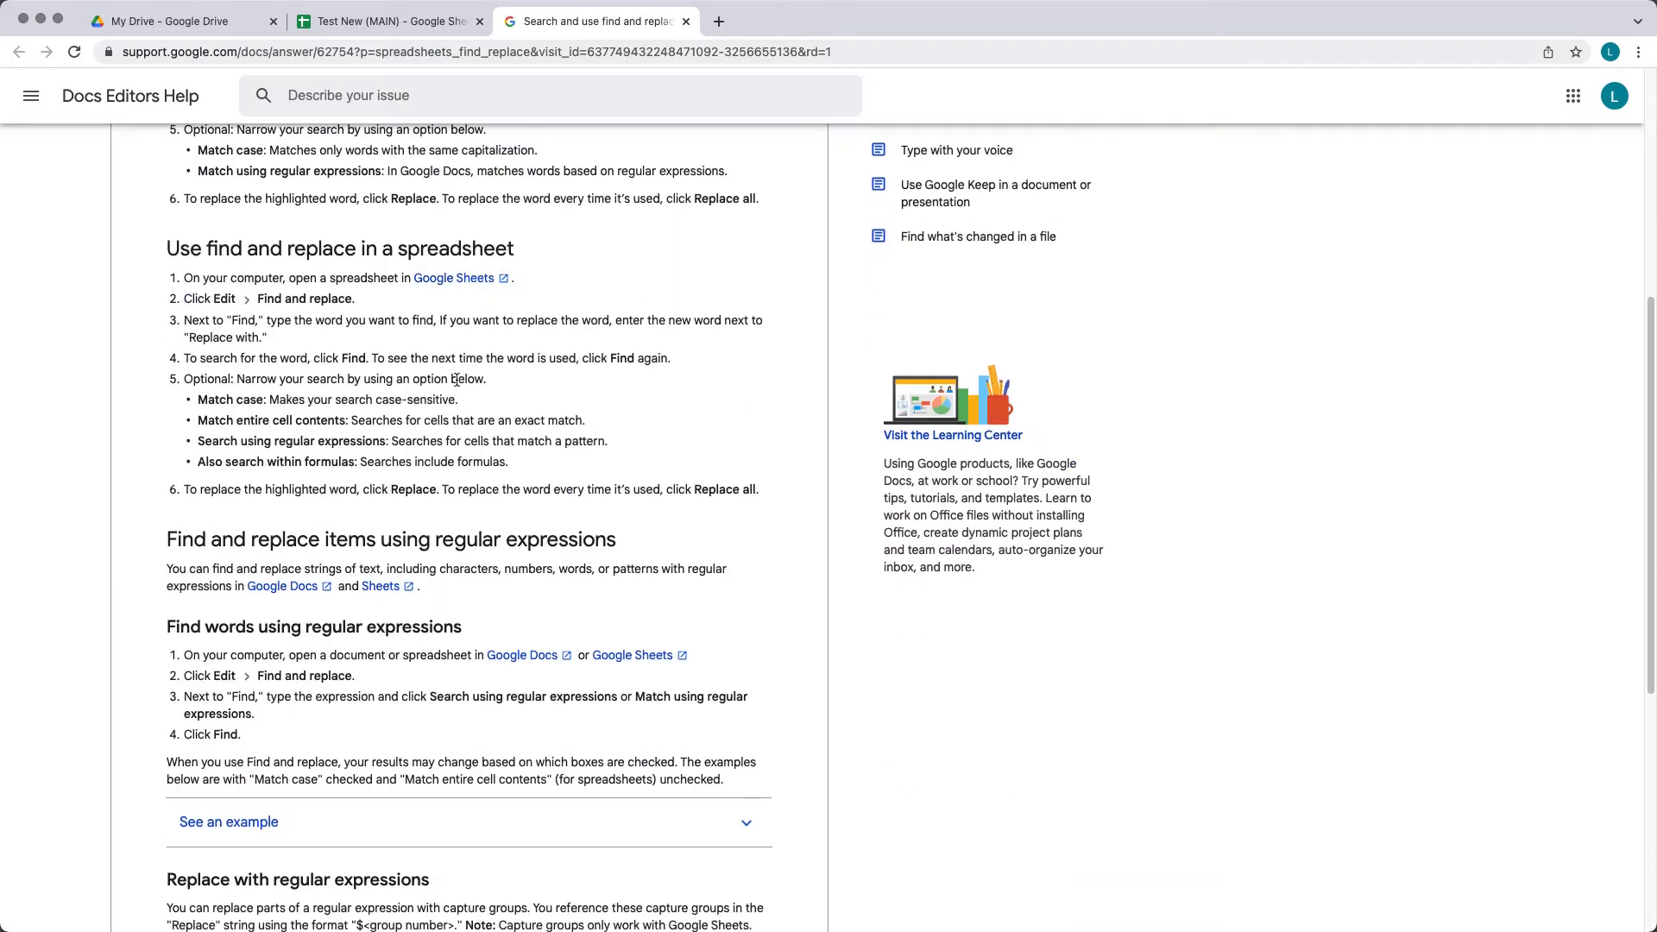
scroll(441, 392, down, 3)
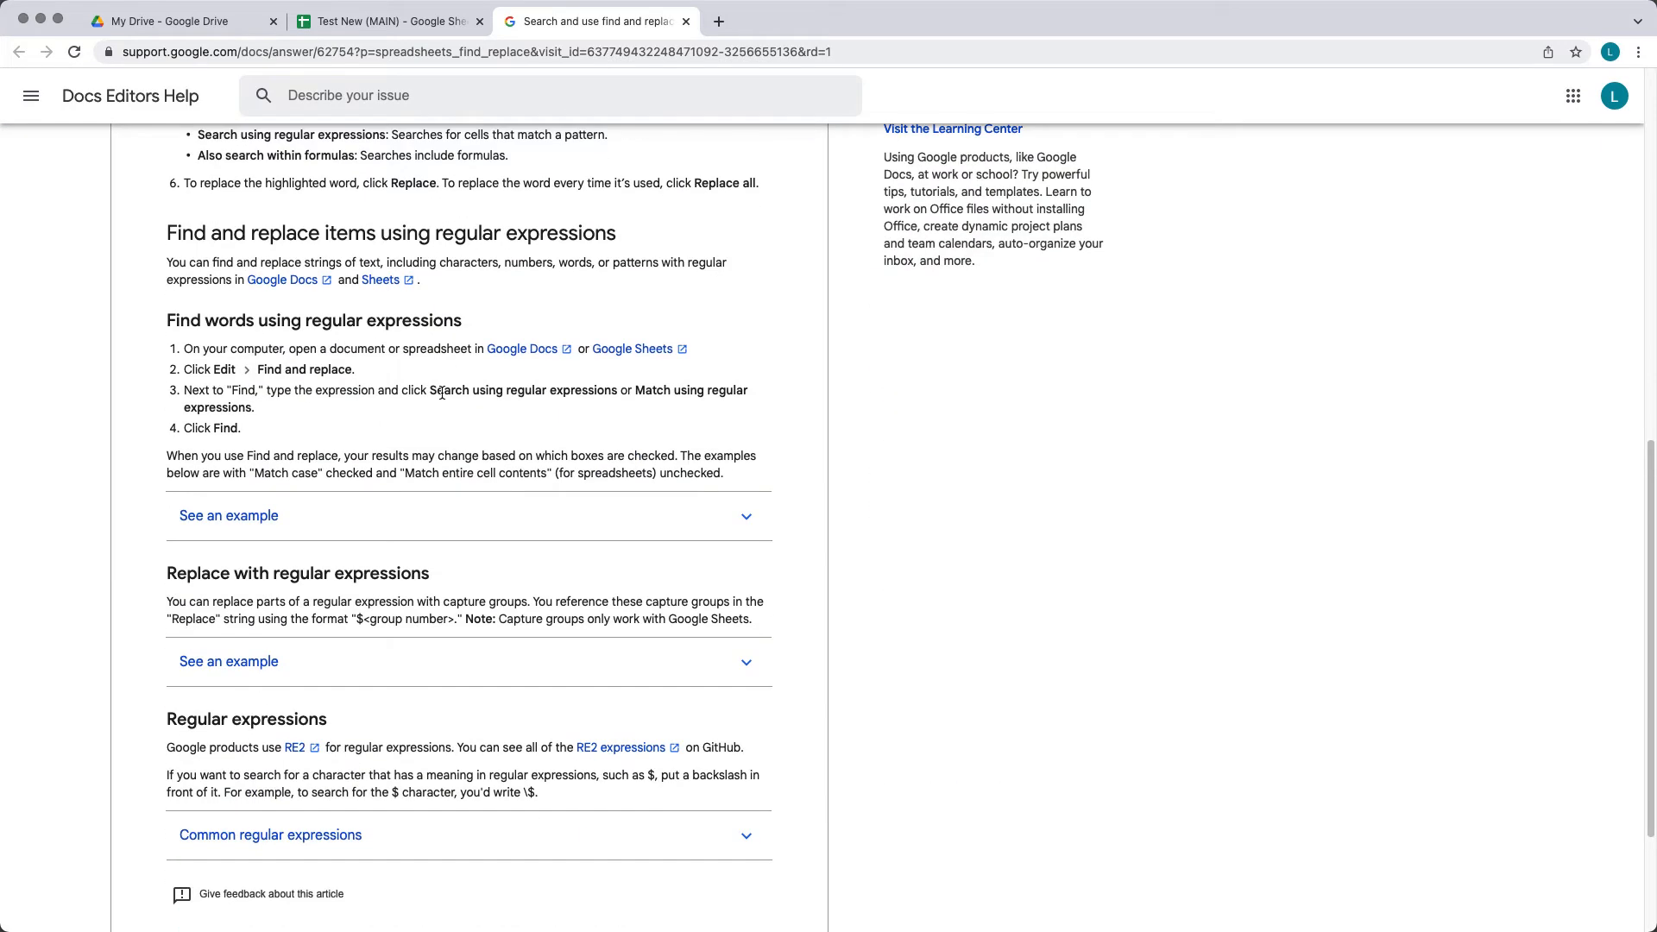
click(355, 24)
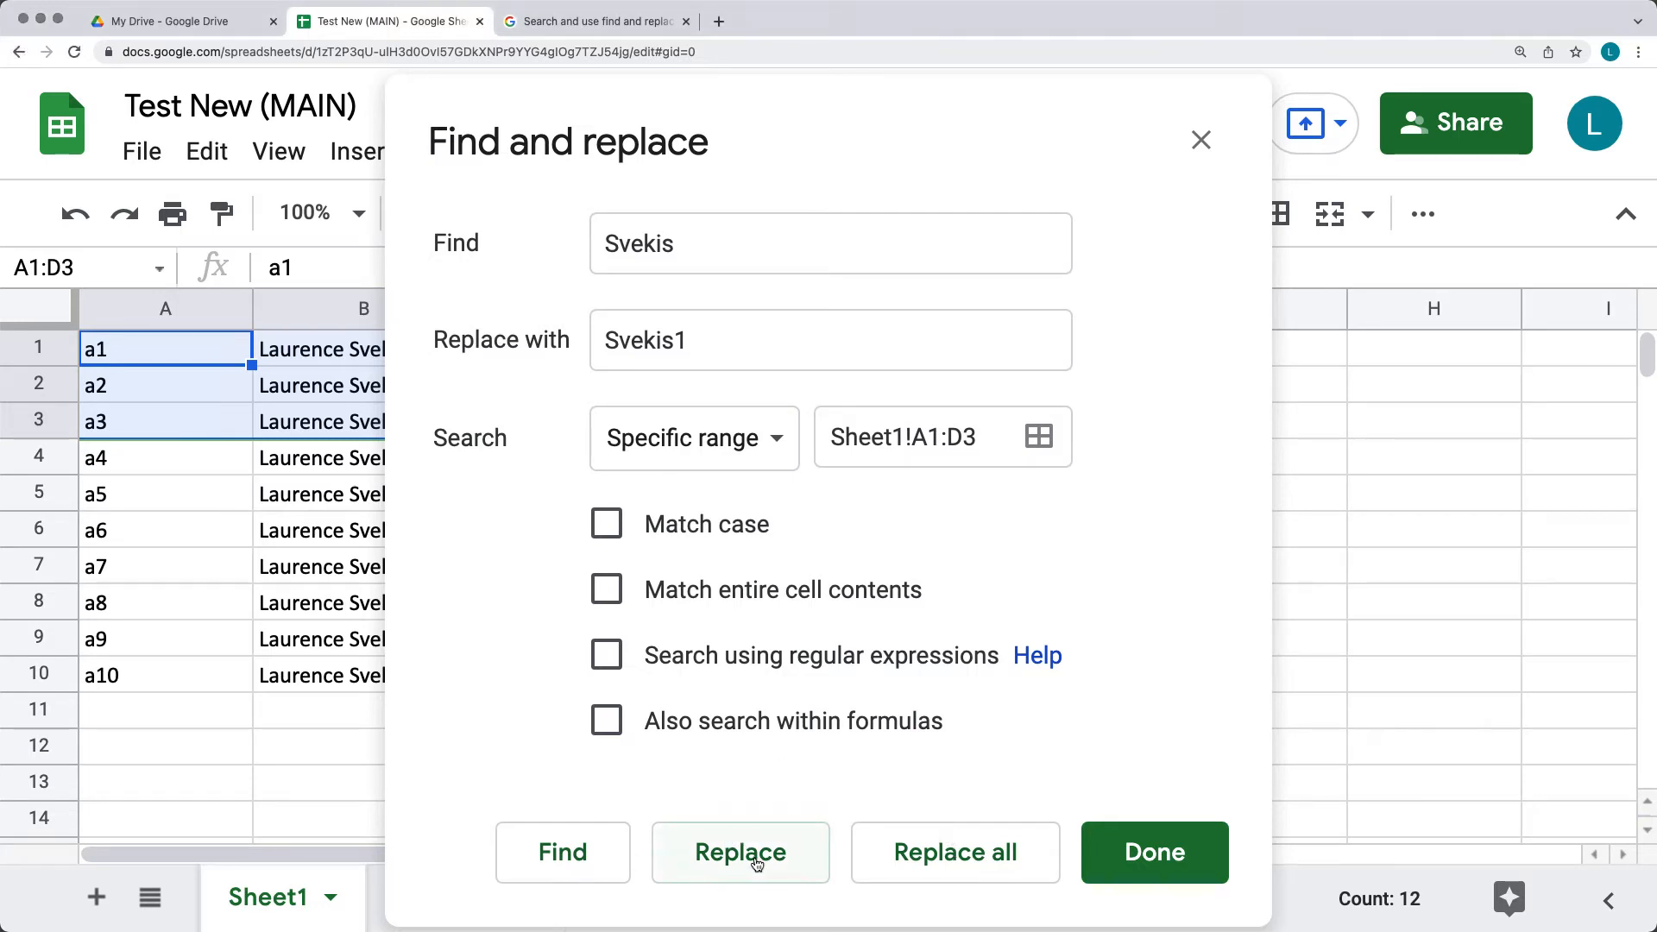
Step: Move the Find and replace dialog off the data, find the first match in the range and replace it in cell B1
click(753, 858)
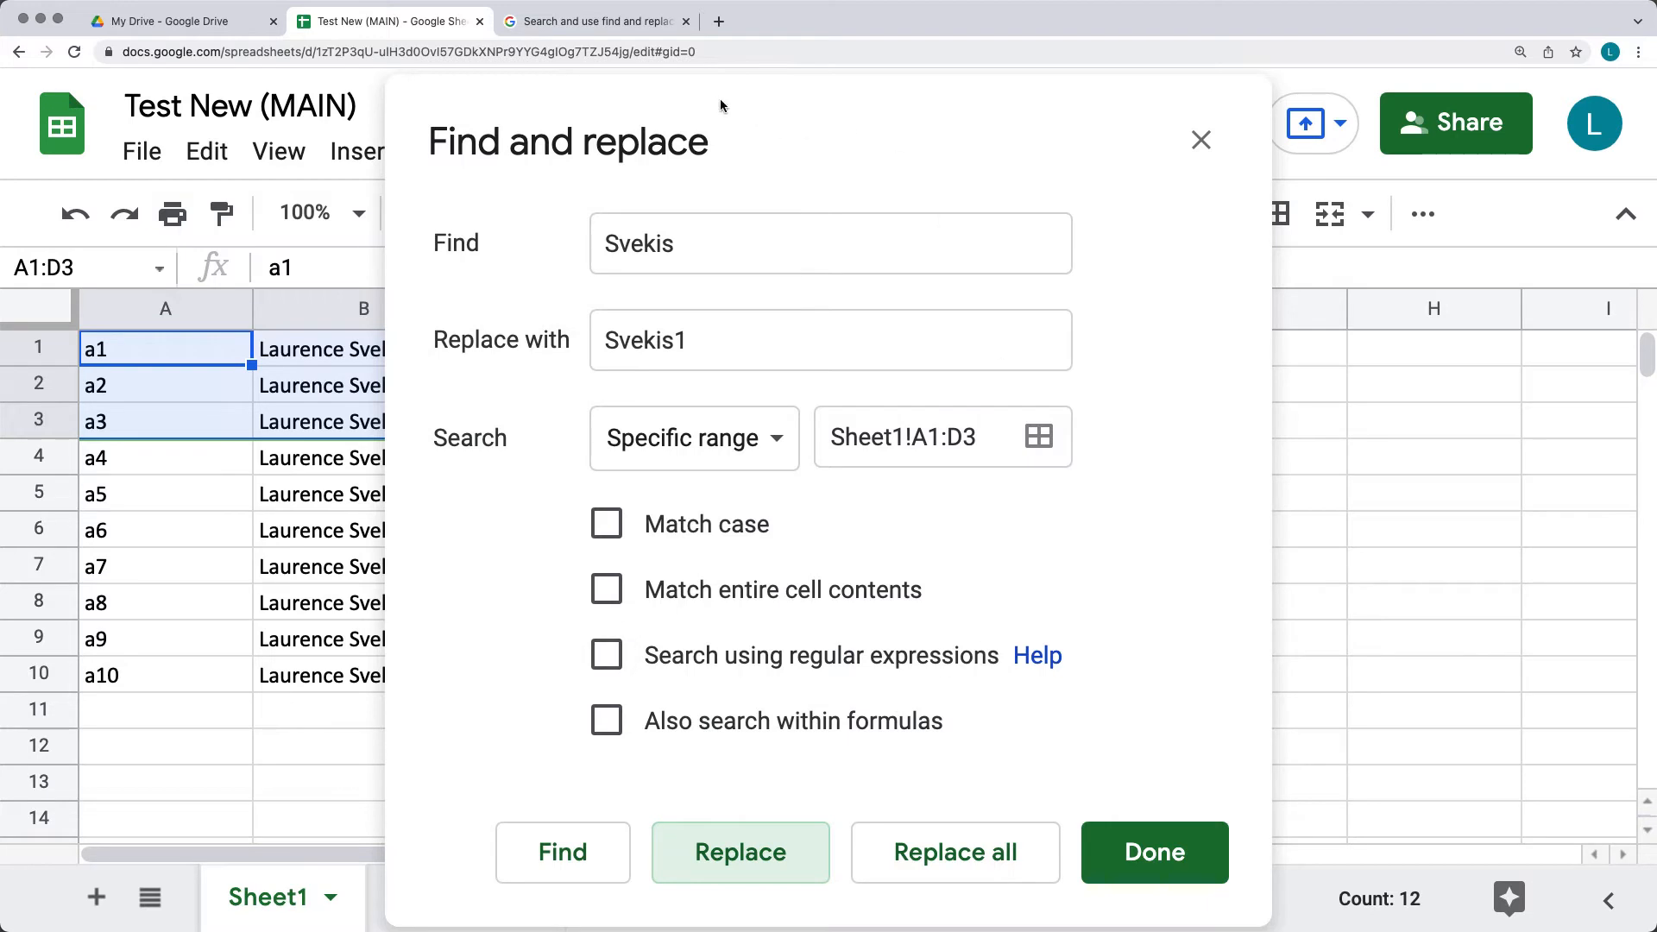
drag(719, 98, 1121, 76)
click(907, 847)
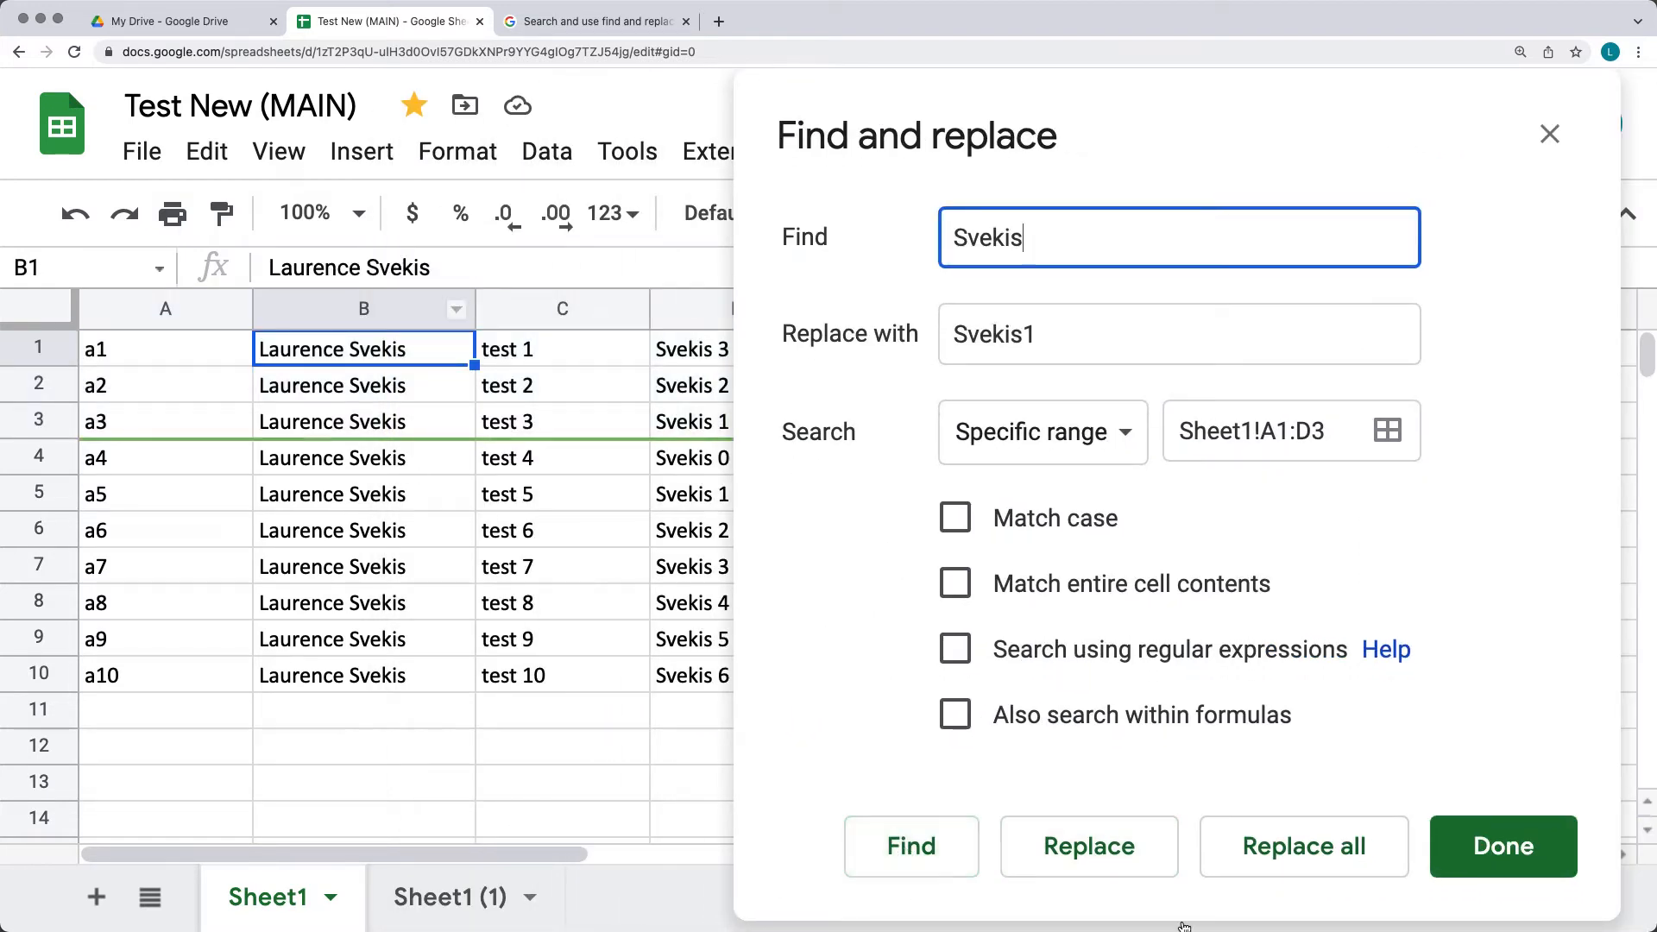
click(1117, 847)
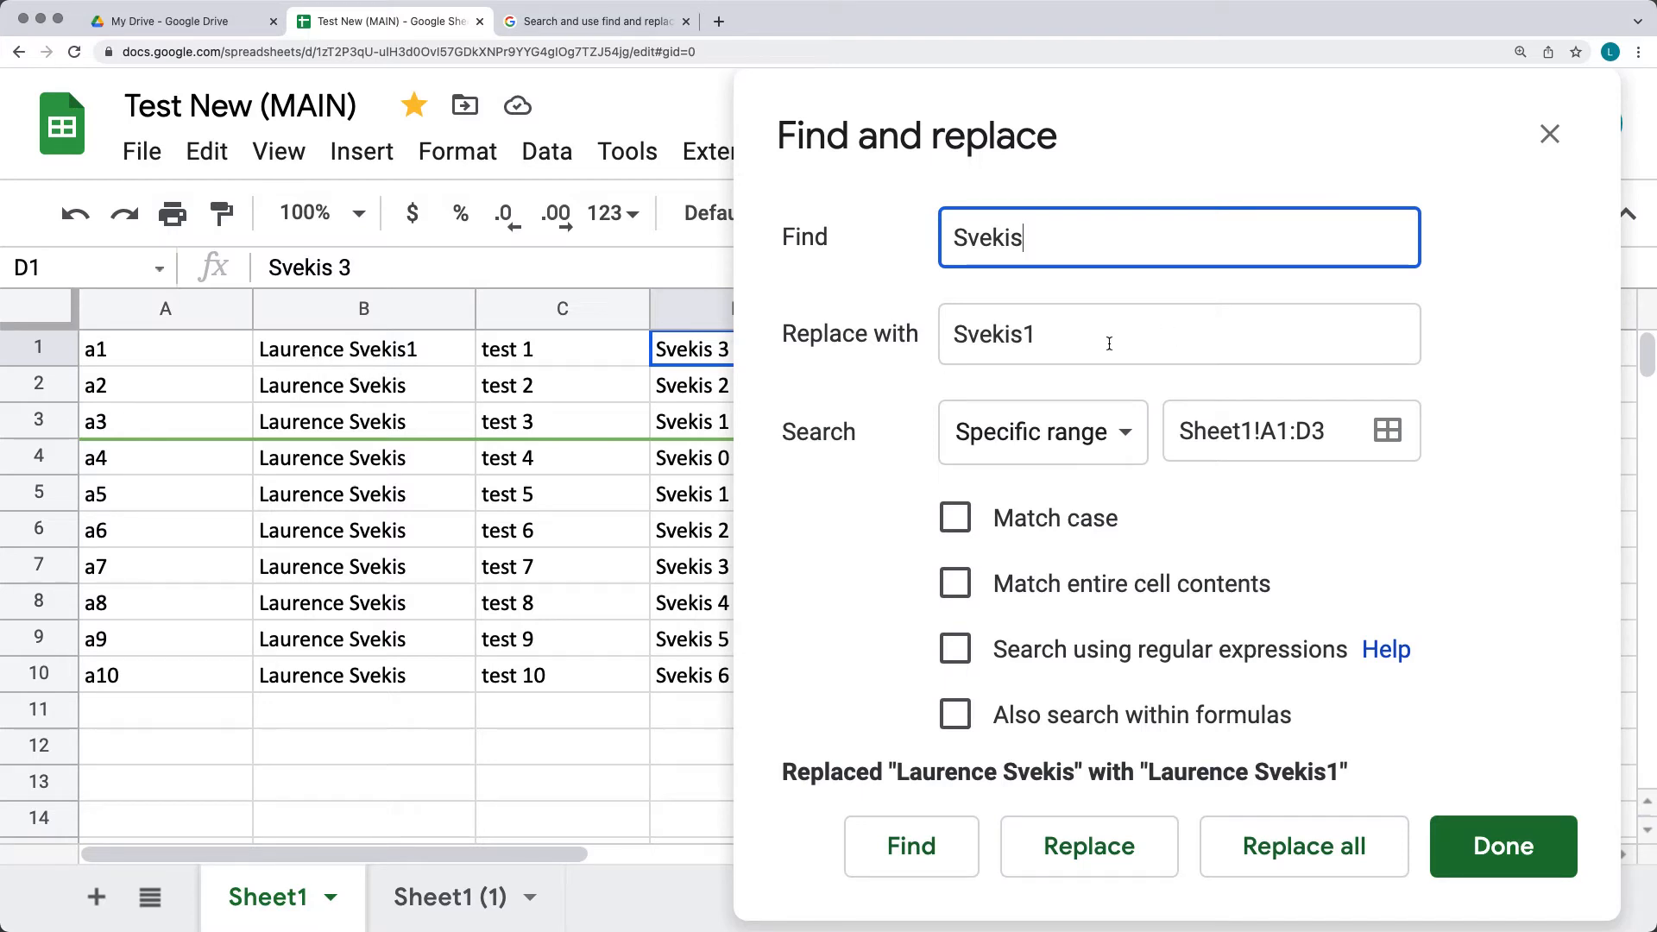
Step: Replace all matches of the surname within A1:D3 and close Find and replace
key(Tab)
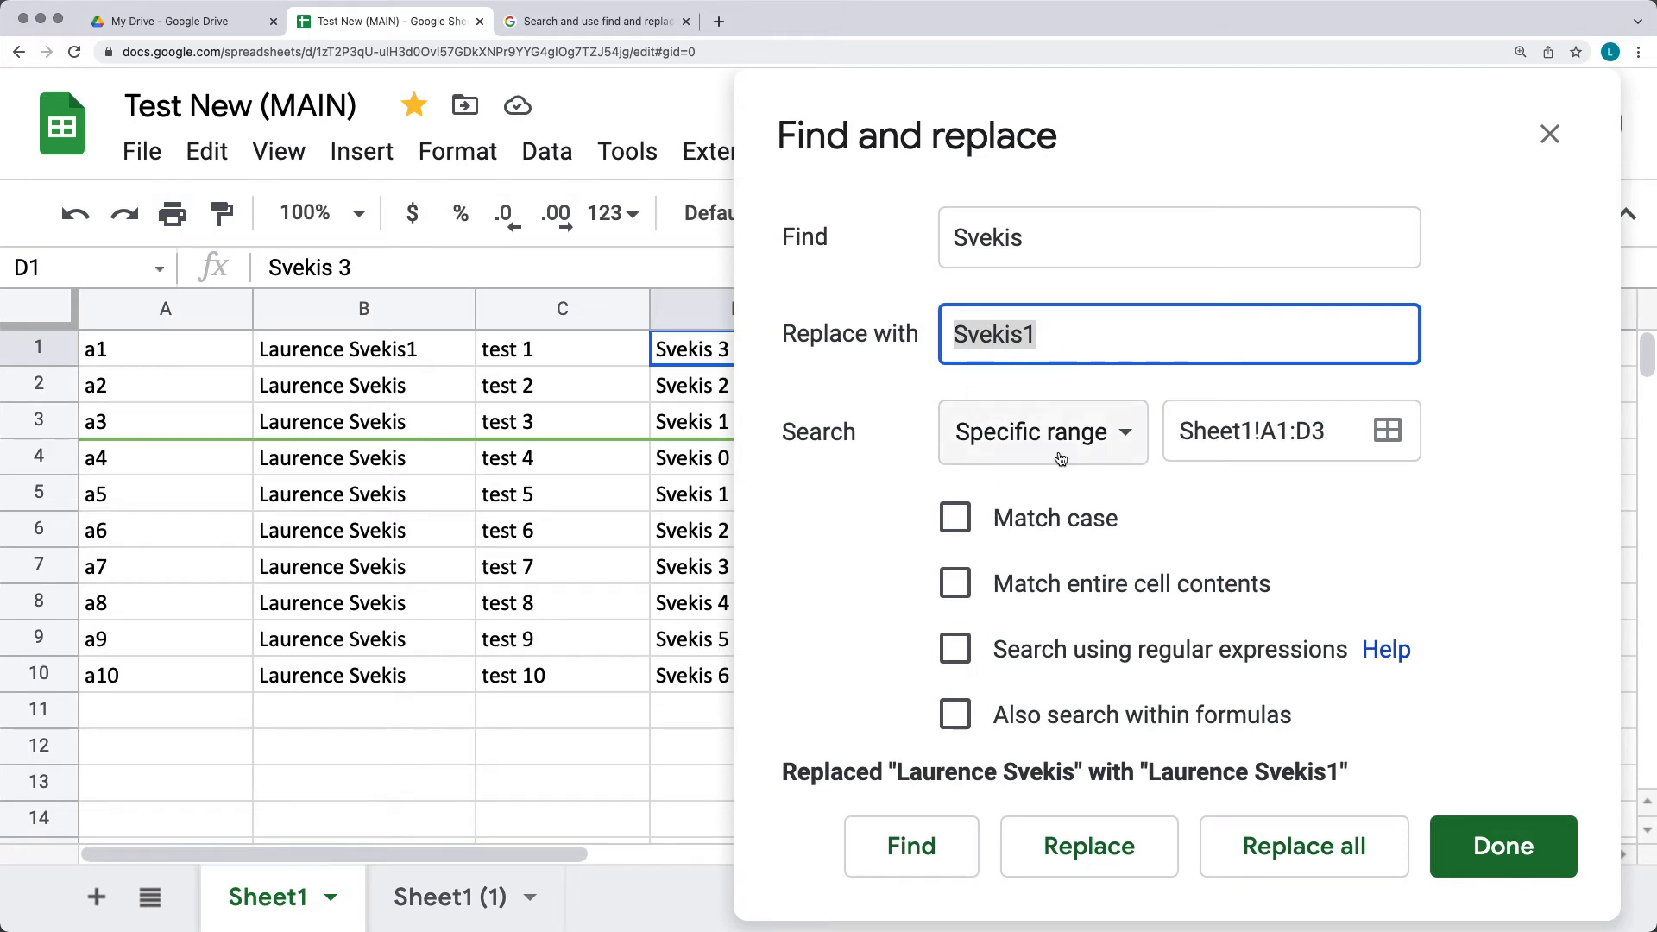
click(1276, 877)
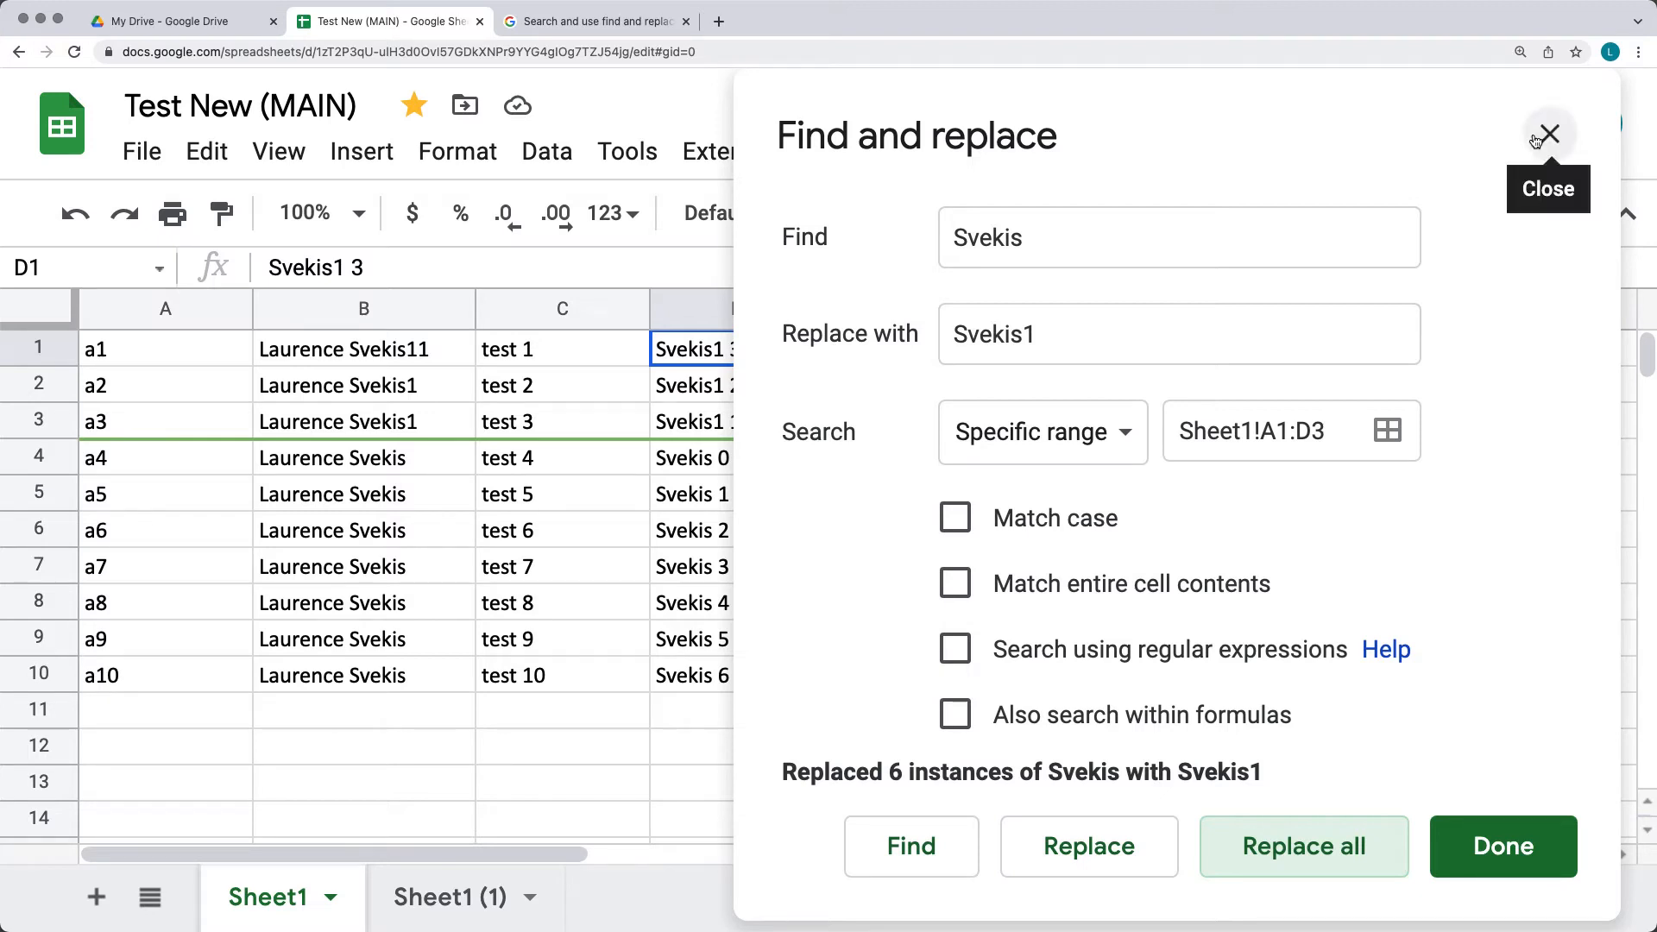
click(1471, 820)
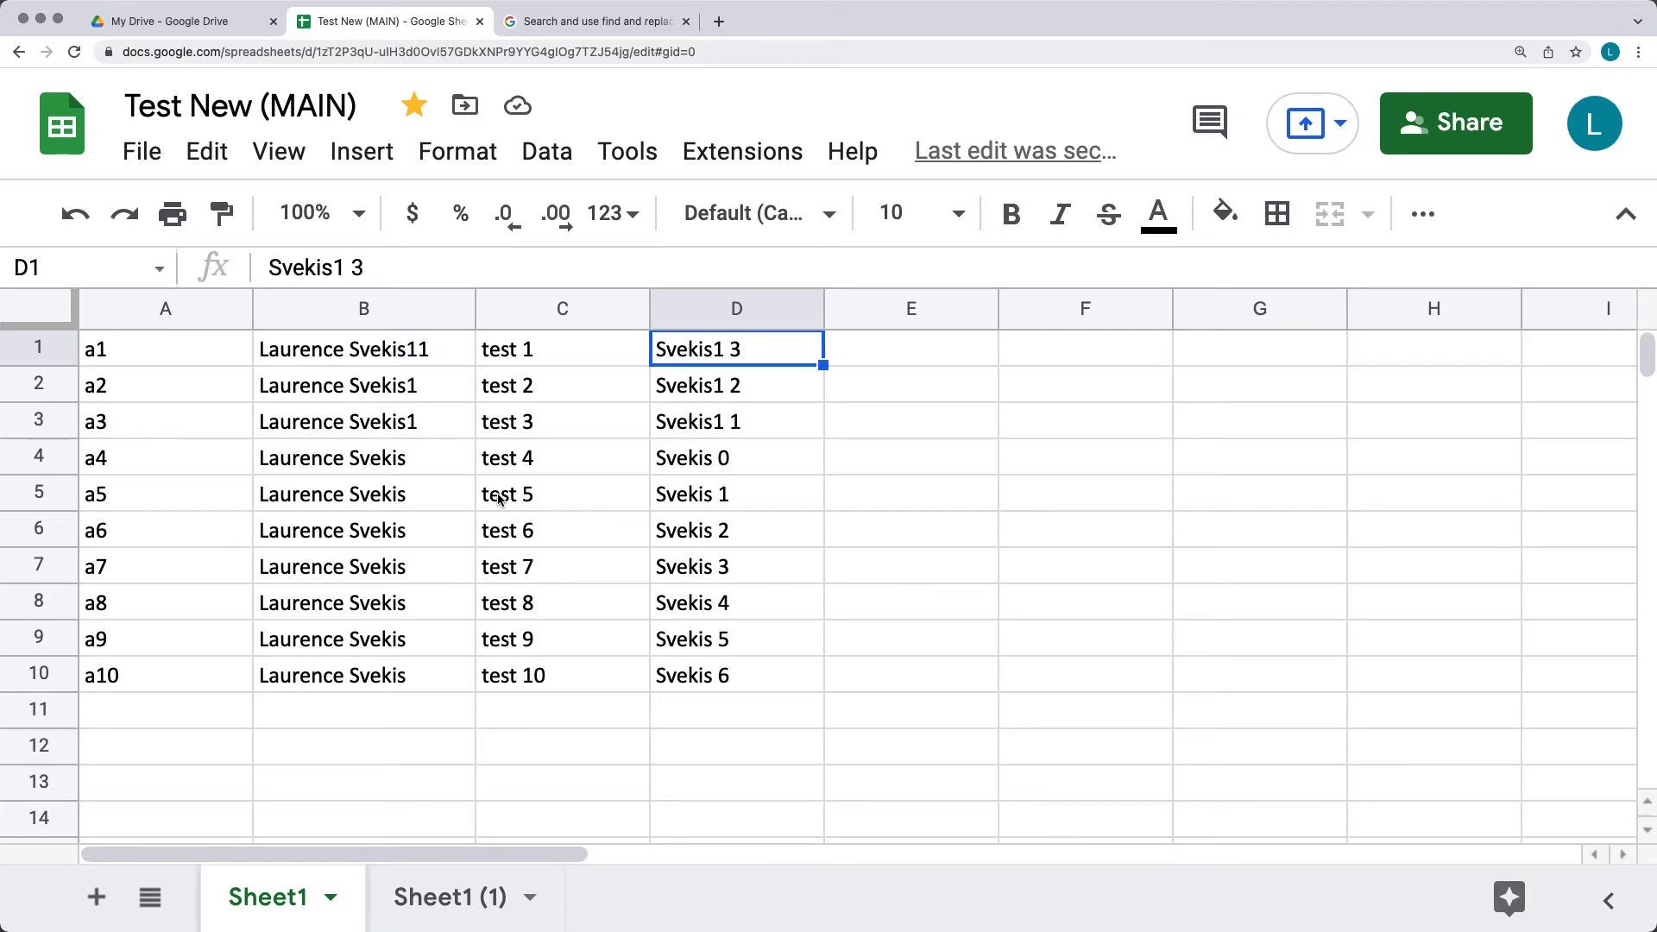
click(194, 153)
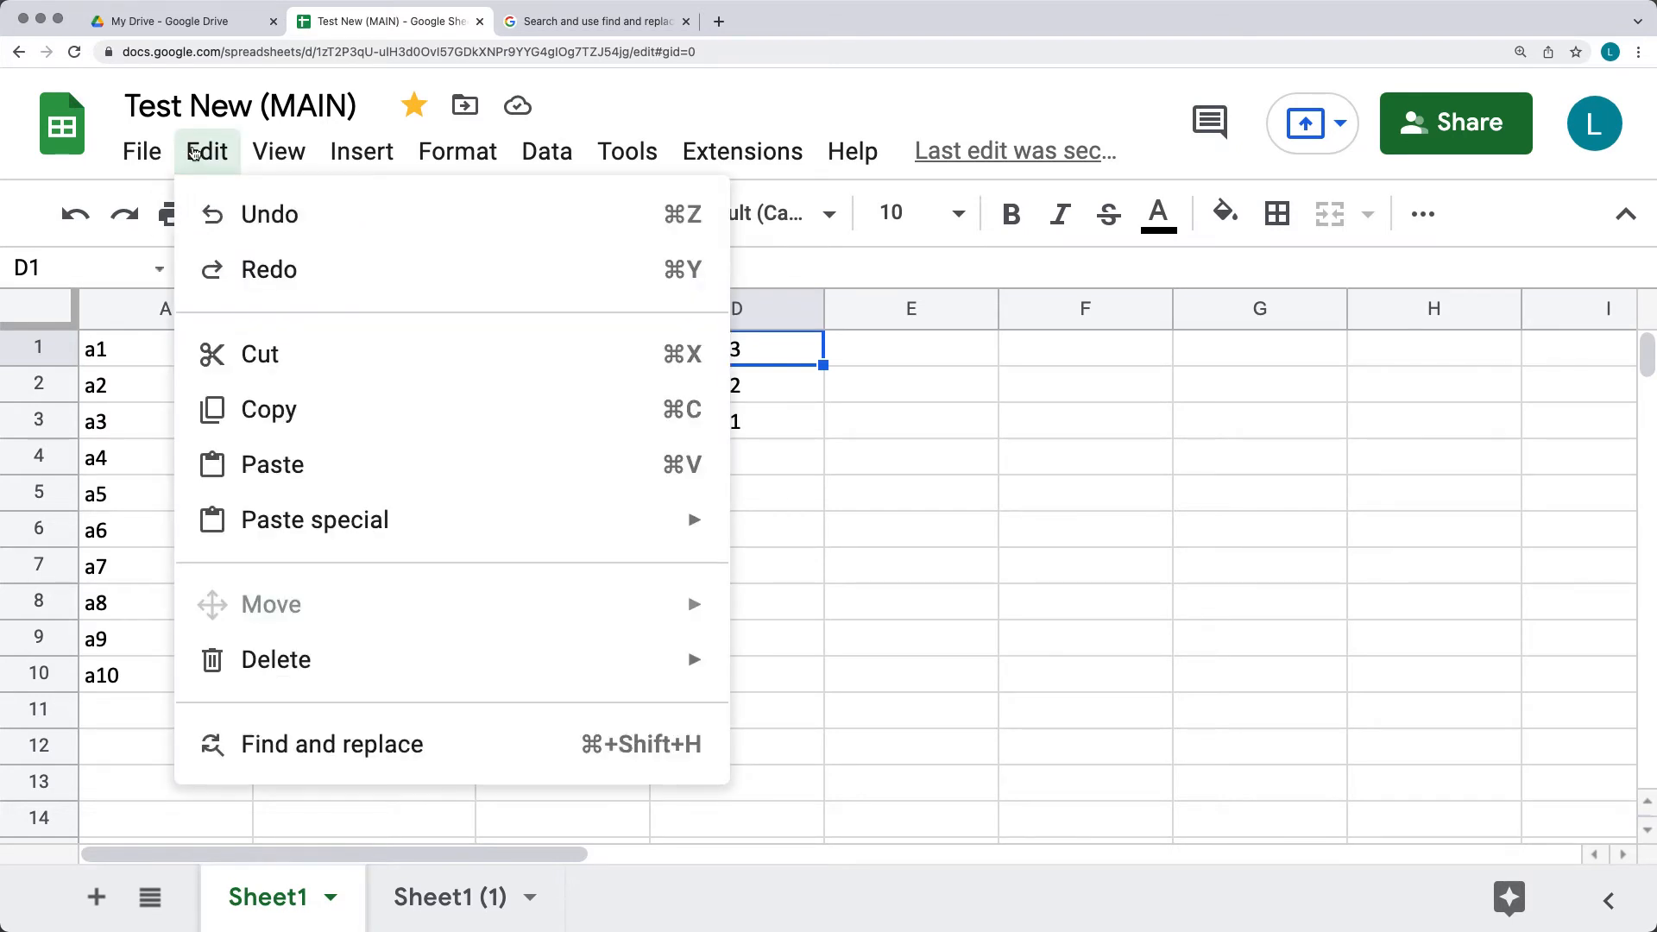
click(889, 499)
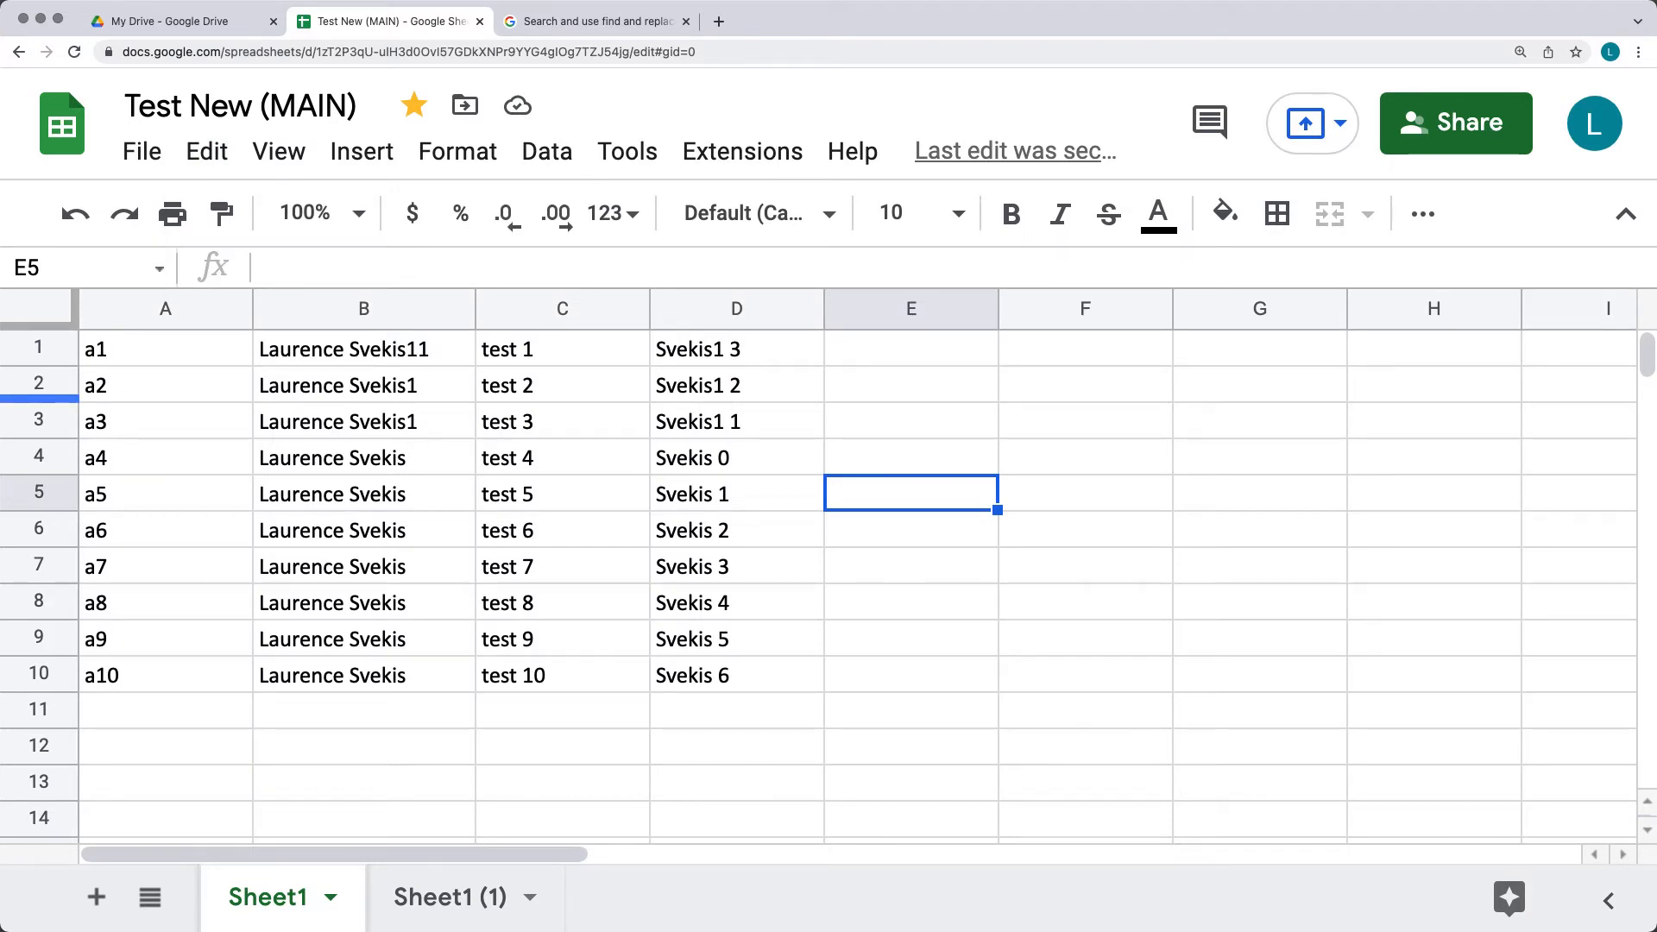
Step: Review the available cell actions for D2 and show the cell's edit history
click(732, 392)
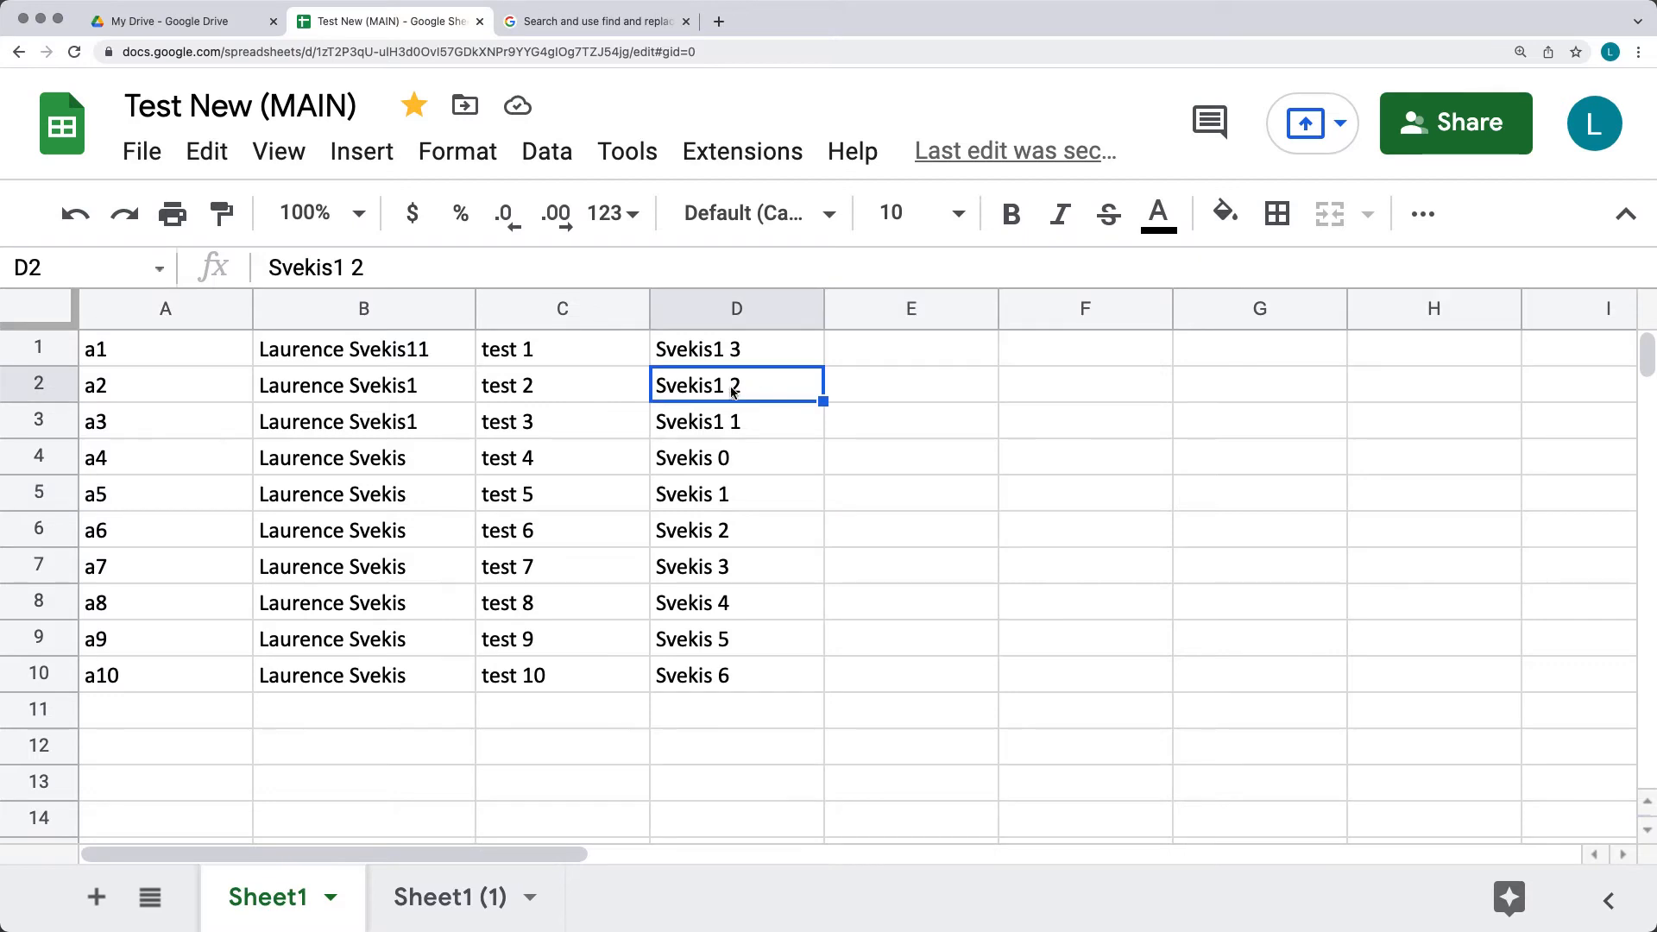
right_click(697, 395)
mouse_move(699, 397)
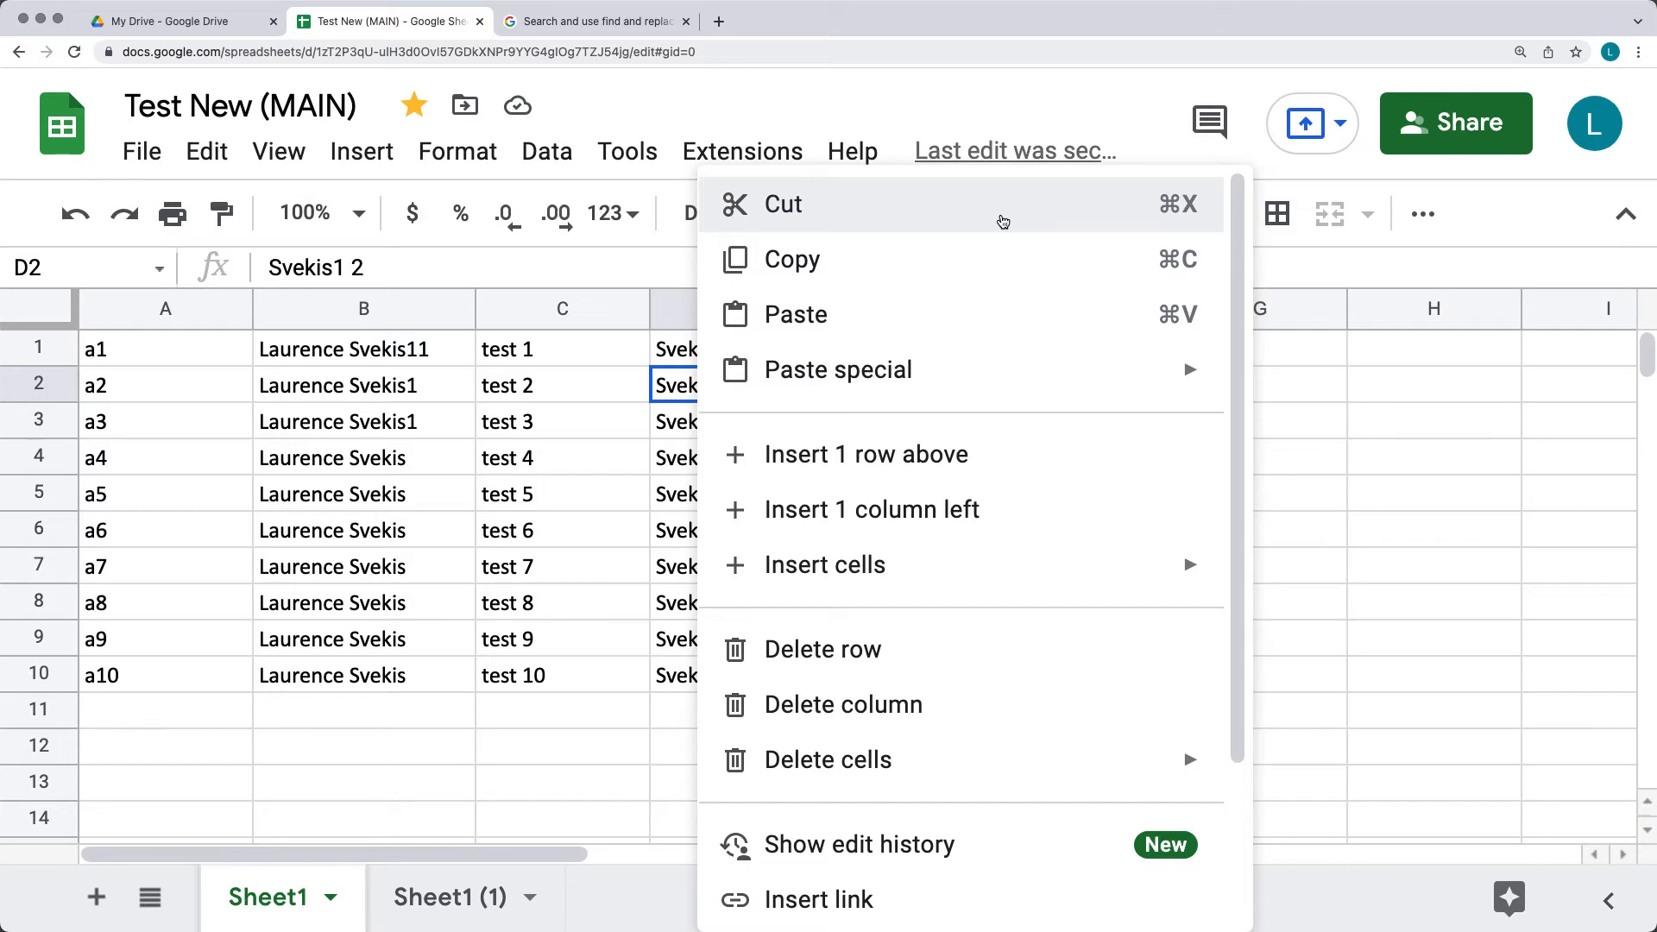
mouse_move(947, 373)
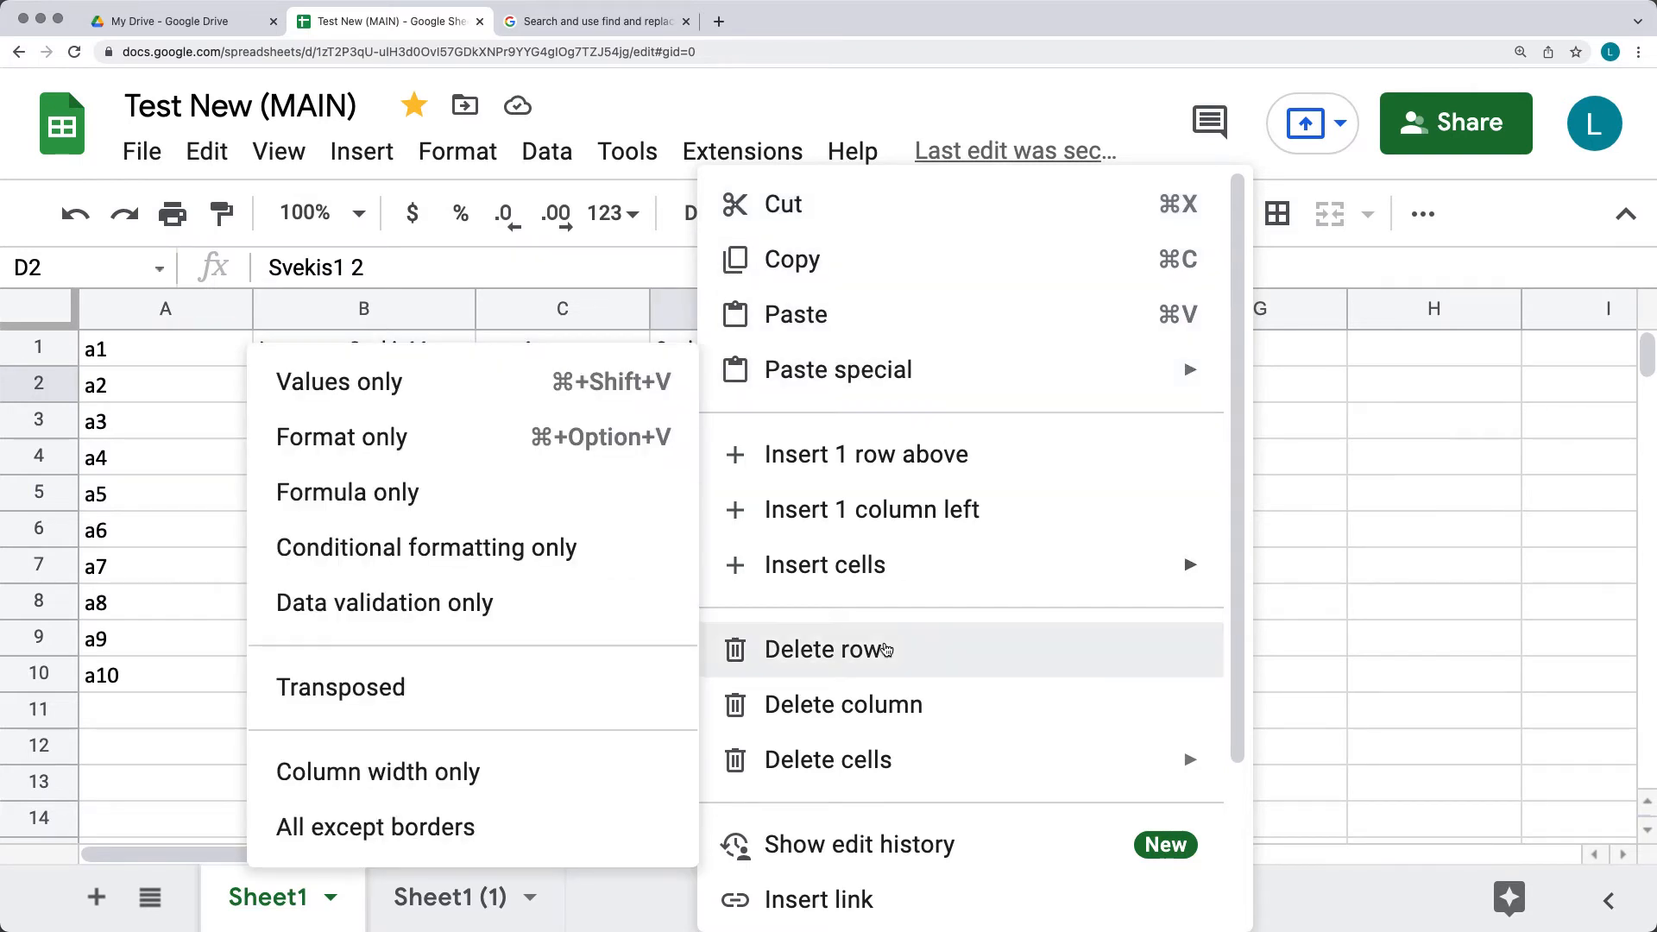
mouse_move(870, 764)
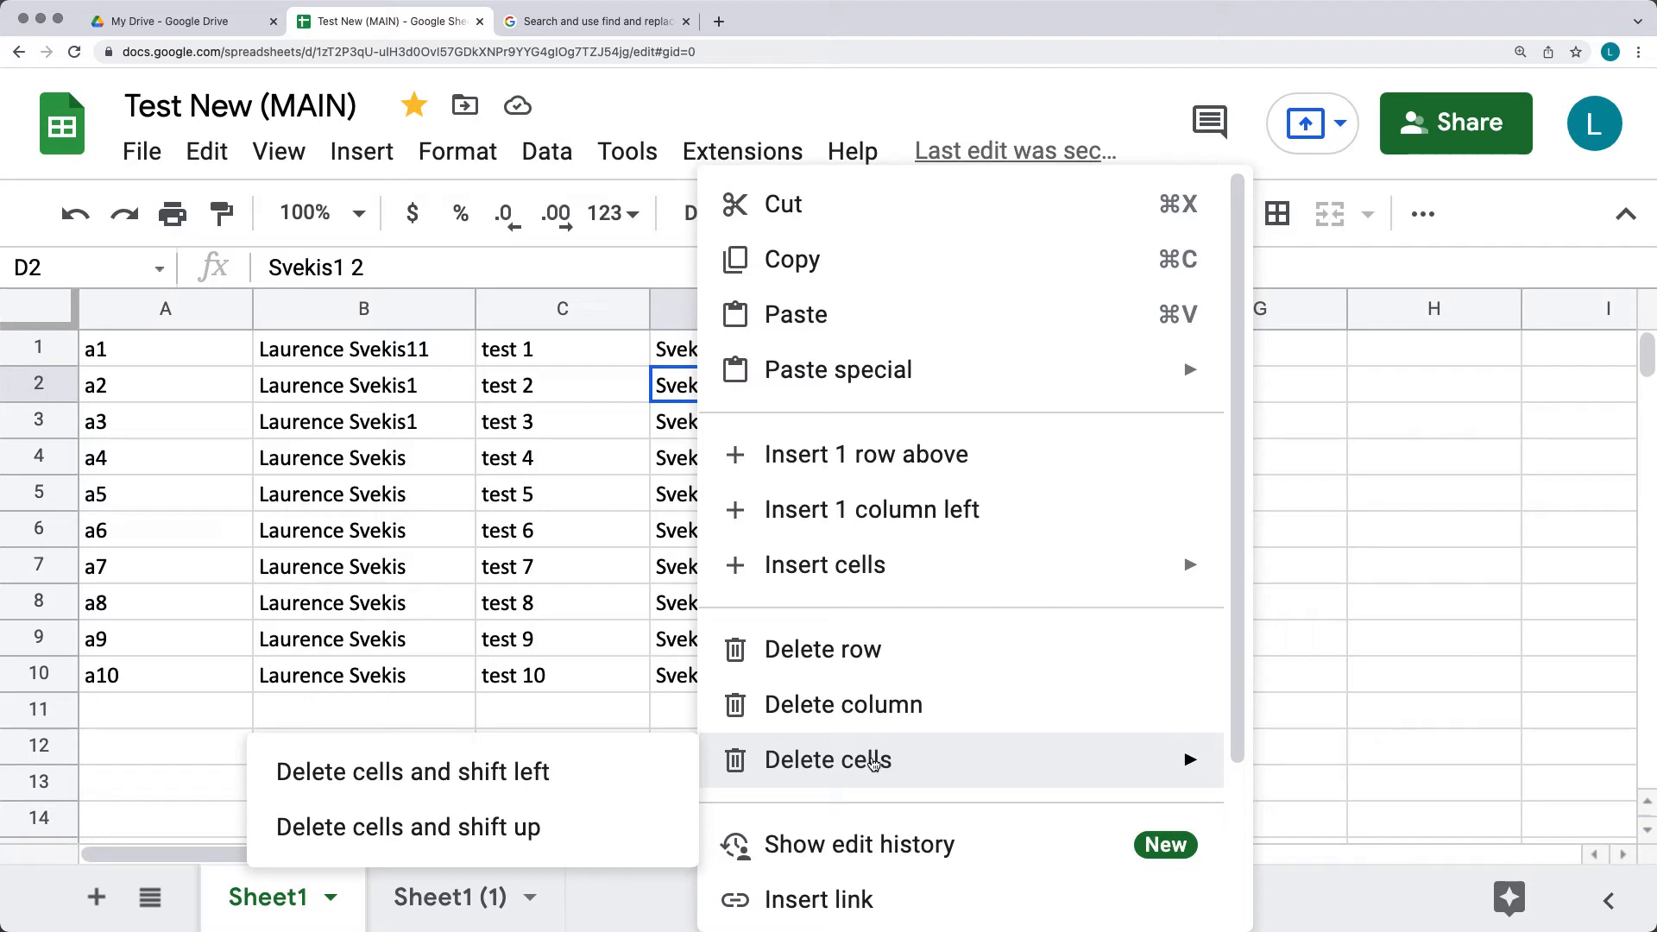
mouse_move(873, 561)
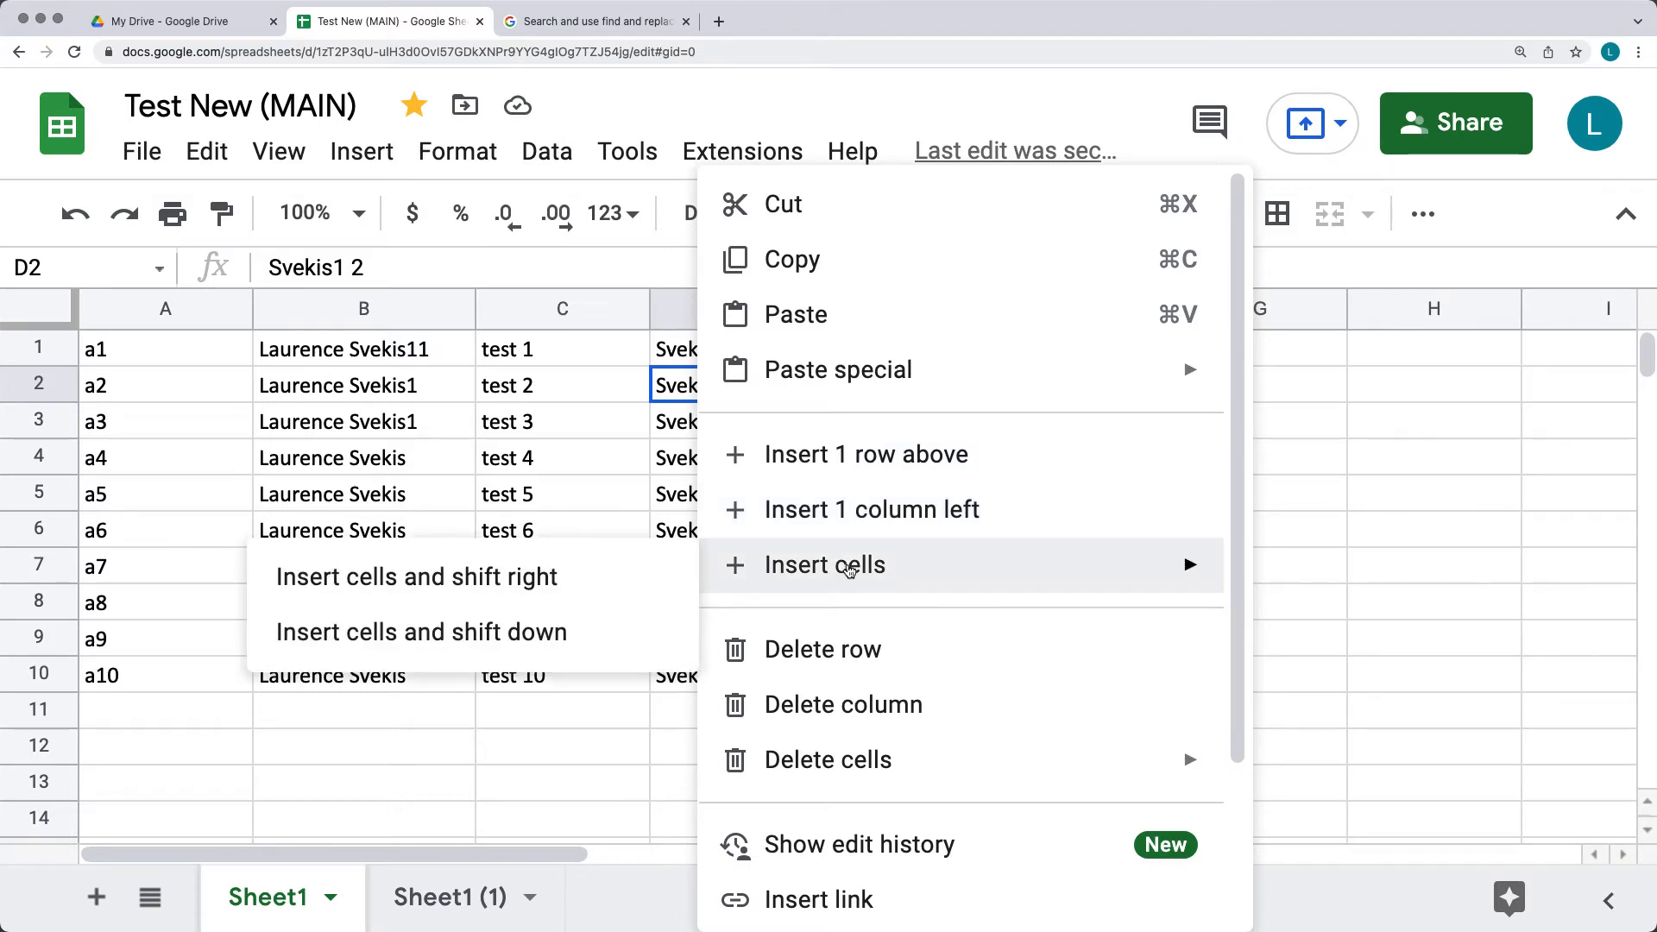
scroll(850, 570, down, 3)
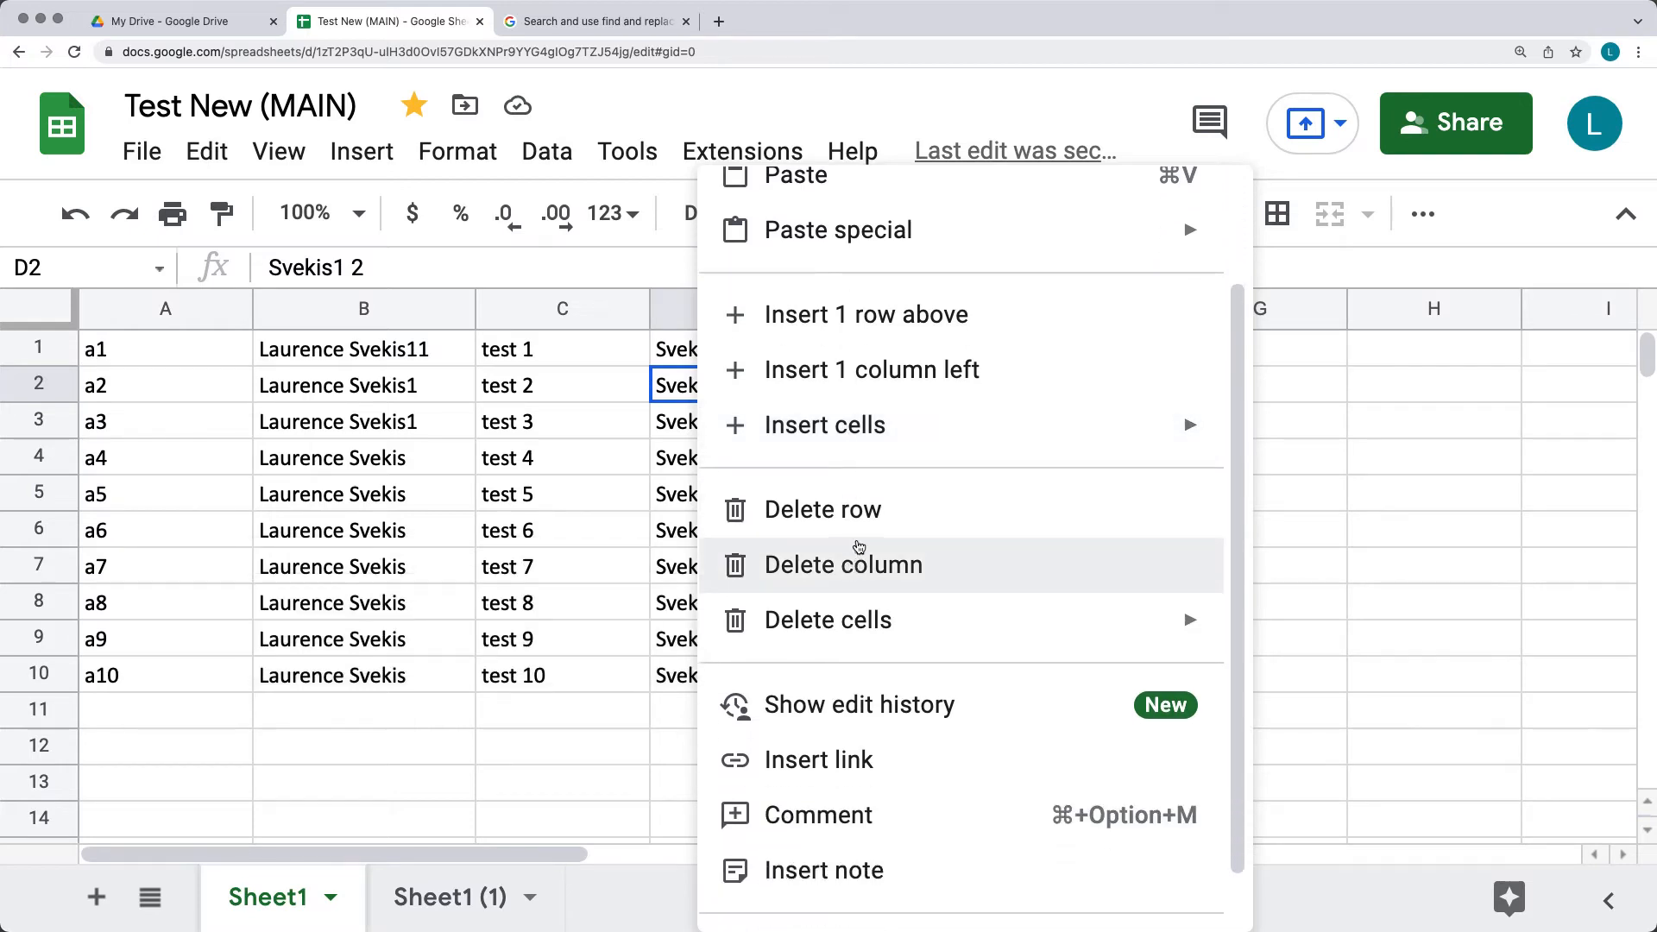
click(908, 708)
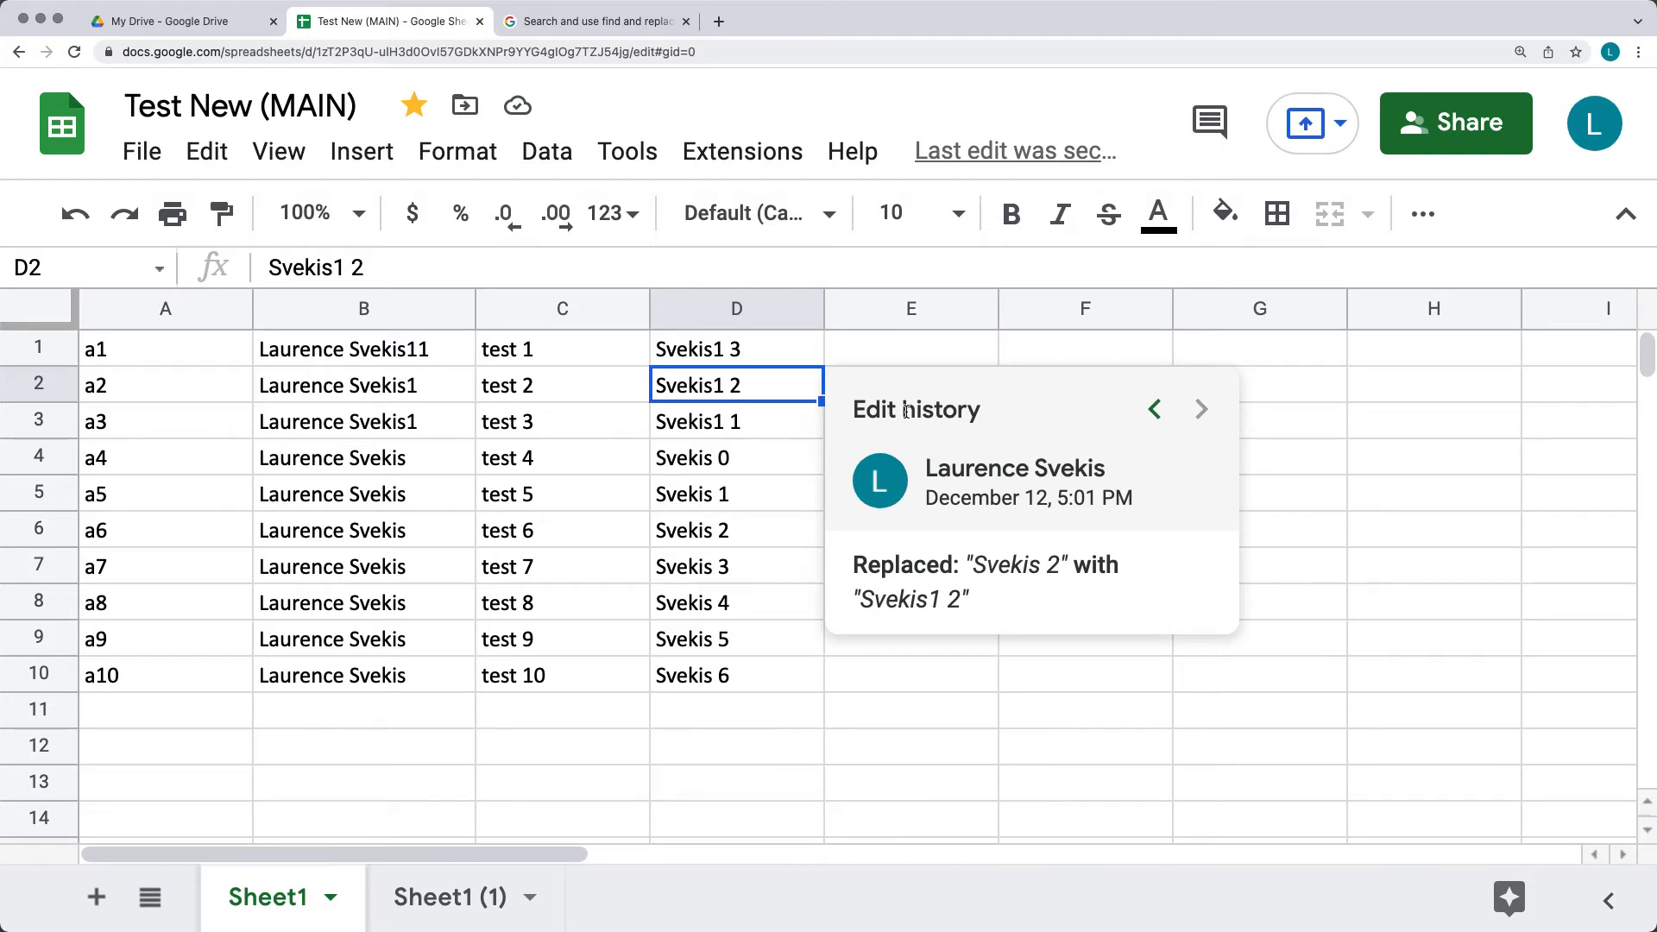
Step: Review the actions available for the range B1:D3, including the additional cell actions
drag(740, 422, 318, 364)
right_click(319, 364)
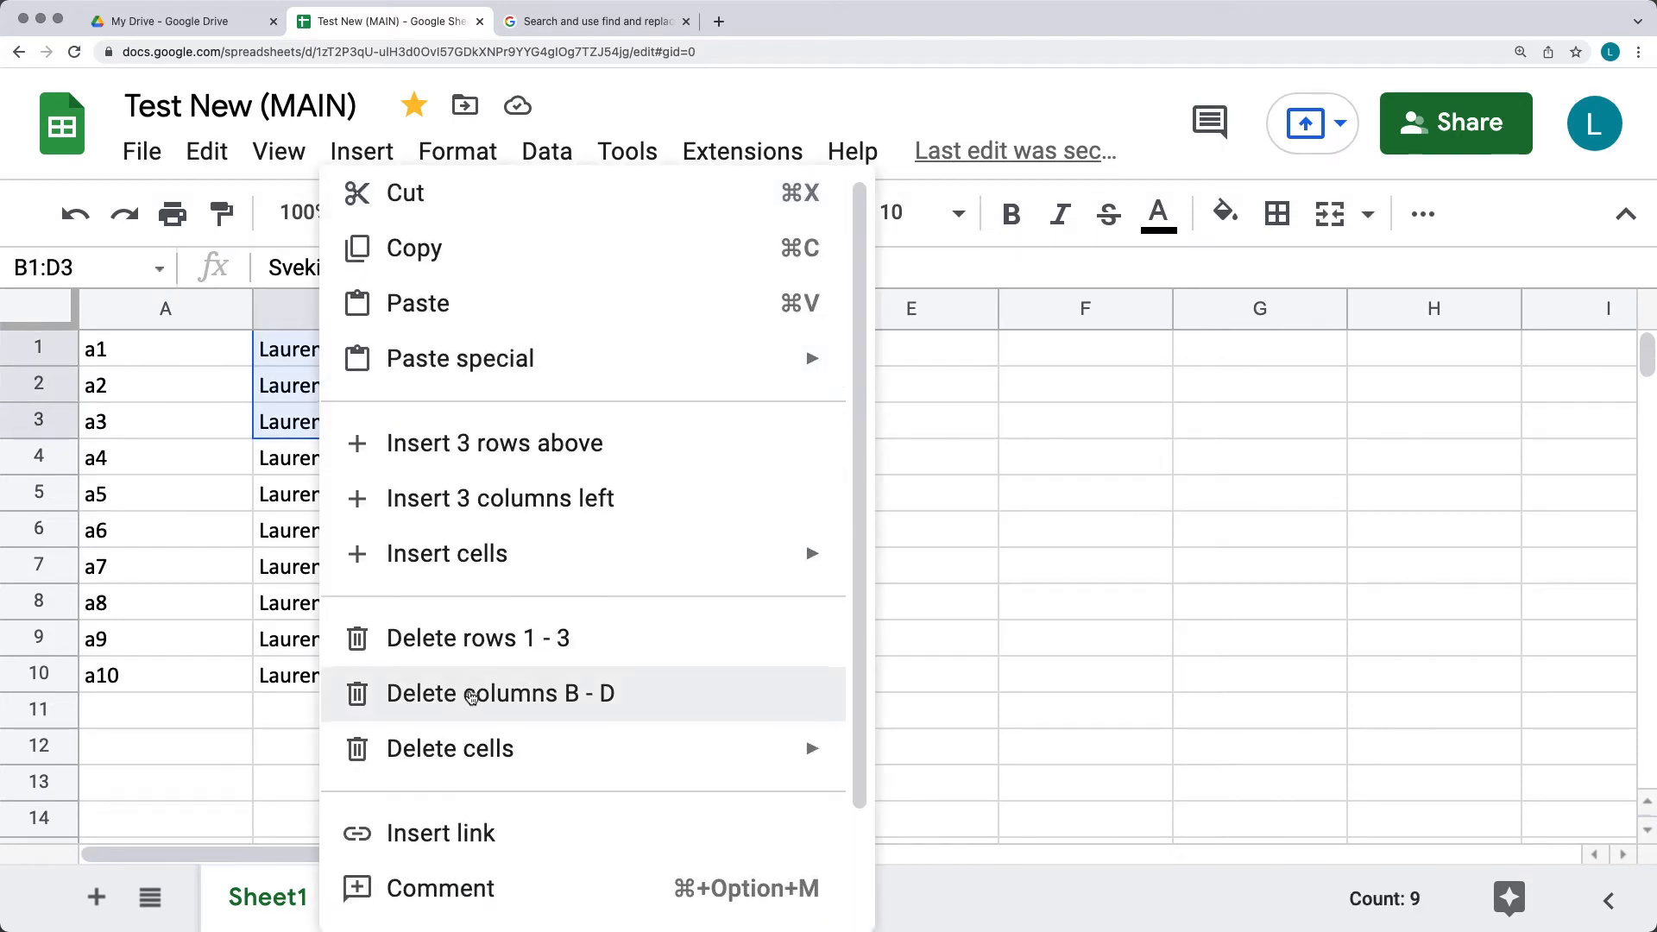
scroll(498, 853, down, 2)
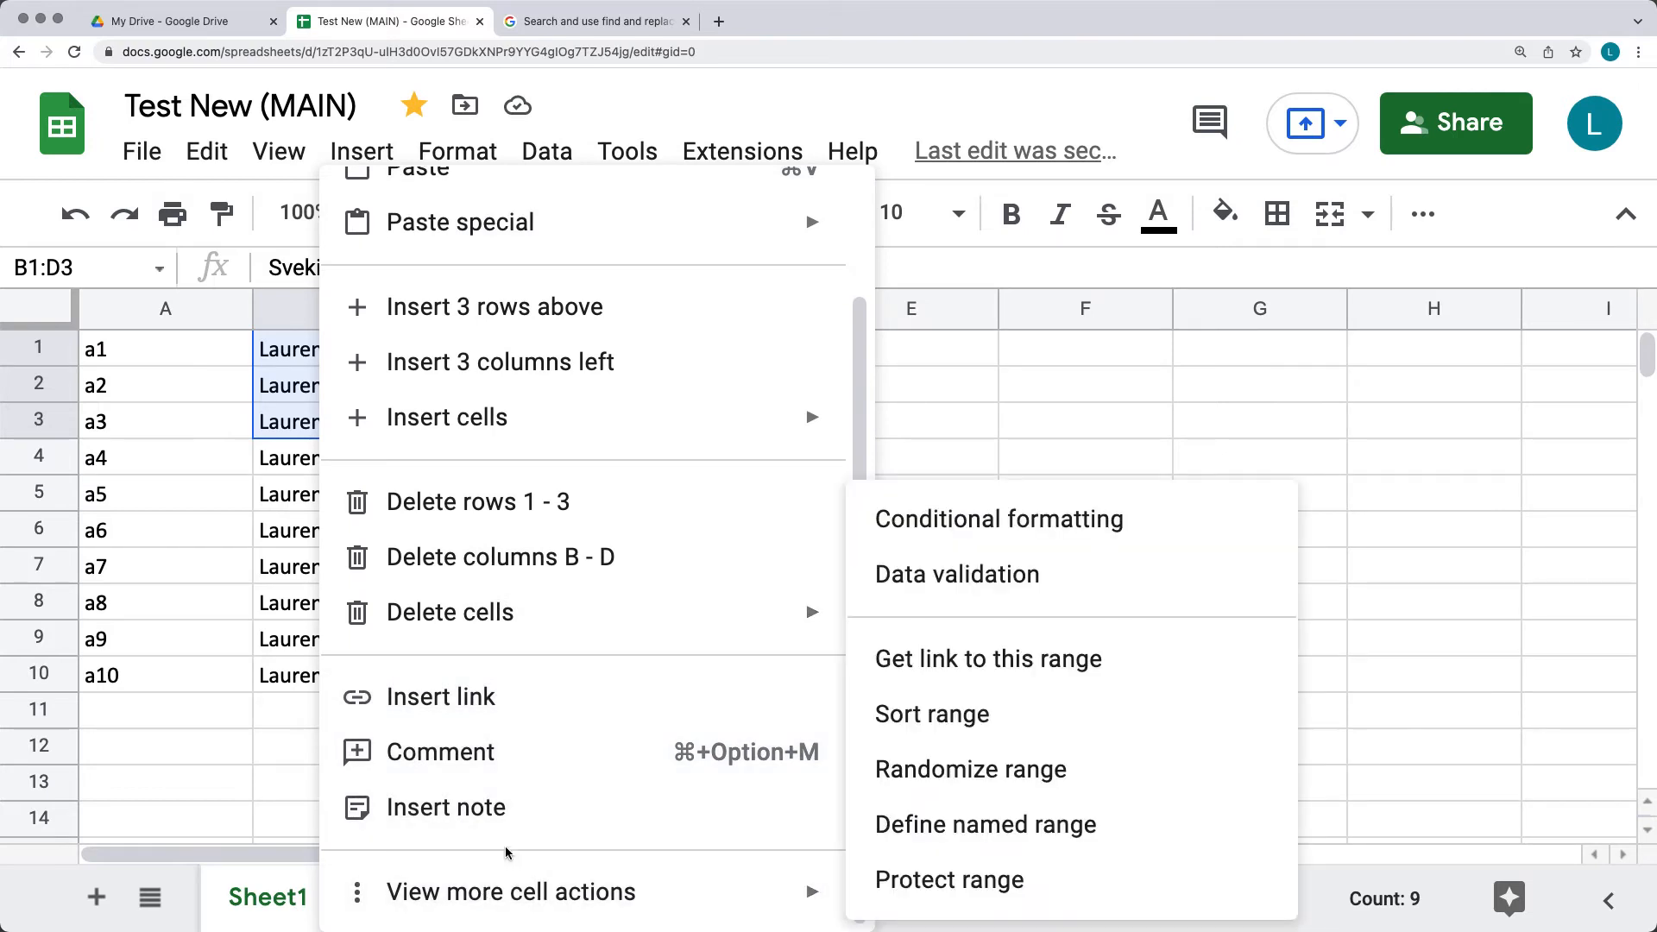
Step: Check which actions are offered for the single cells D3 and D4, including showing the edit history
click(768, 427)
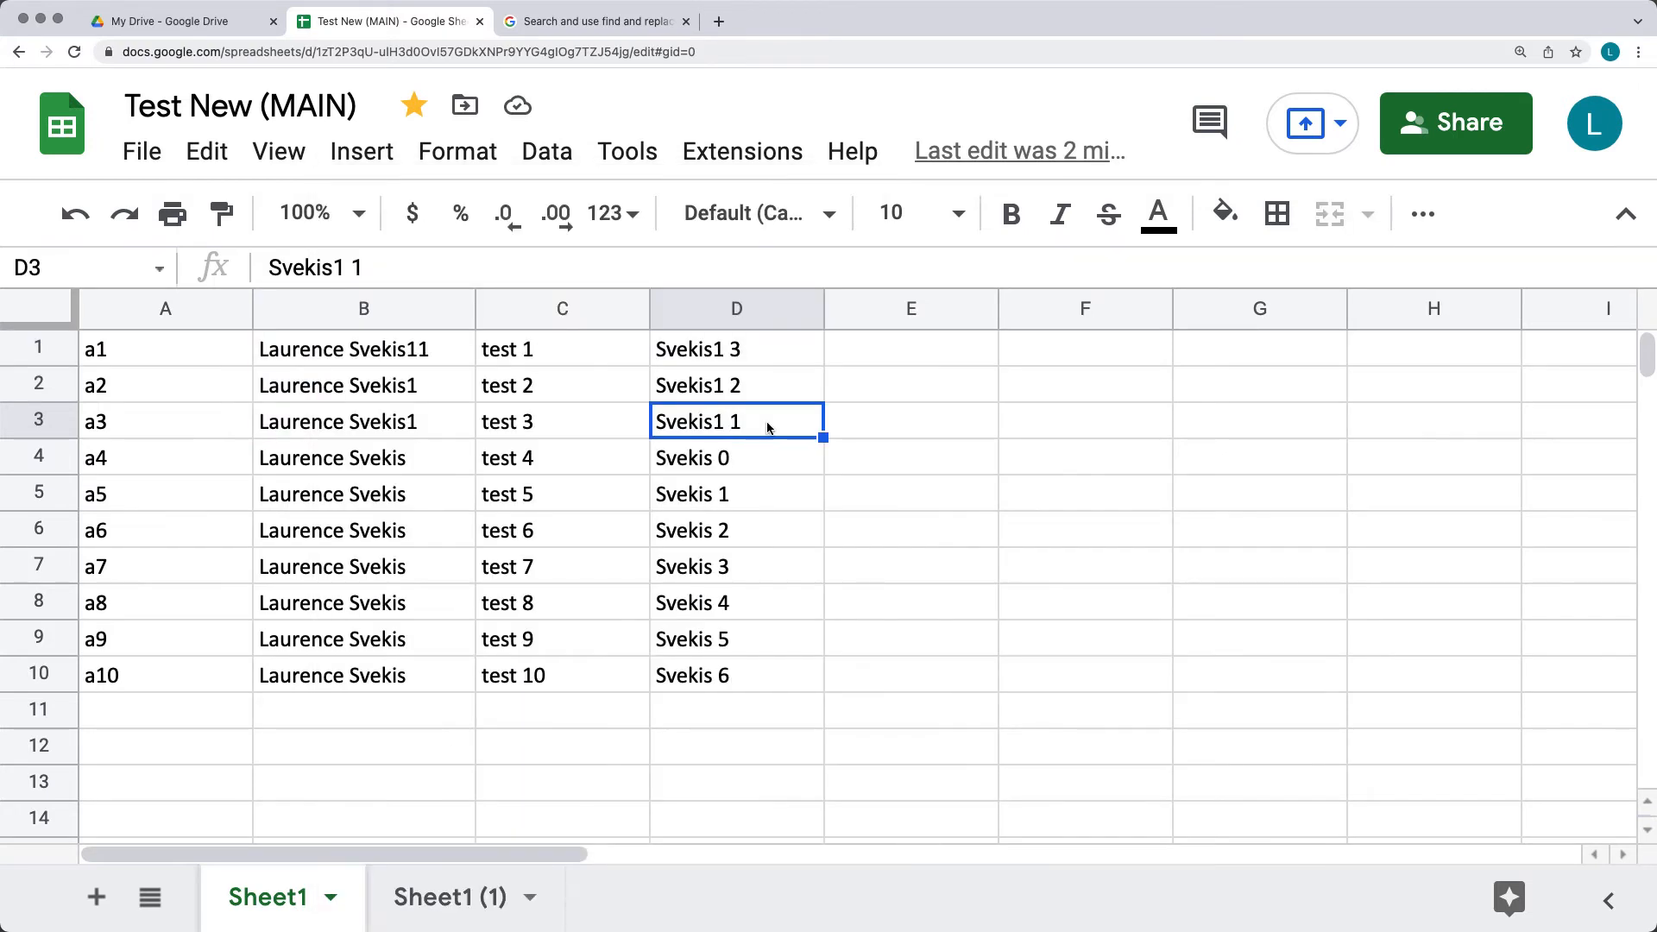
right_click(768, 427)
scroll(871, 614, down, 3)
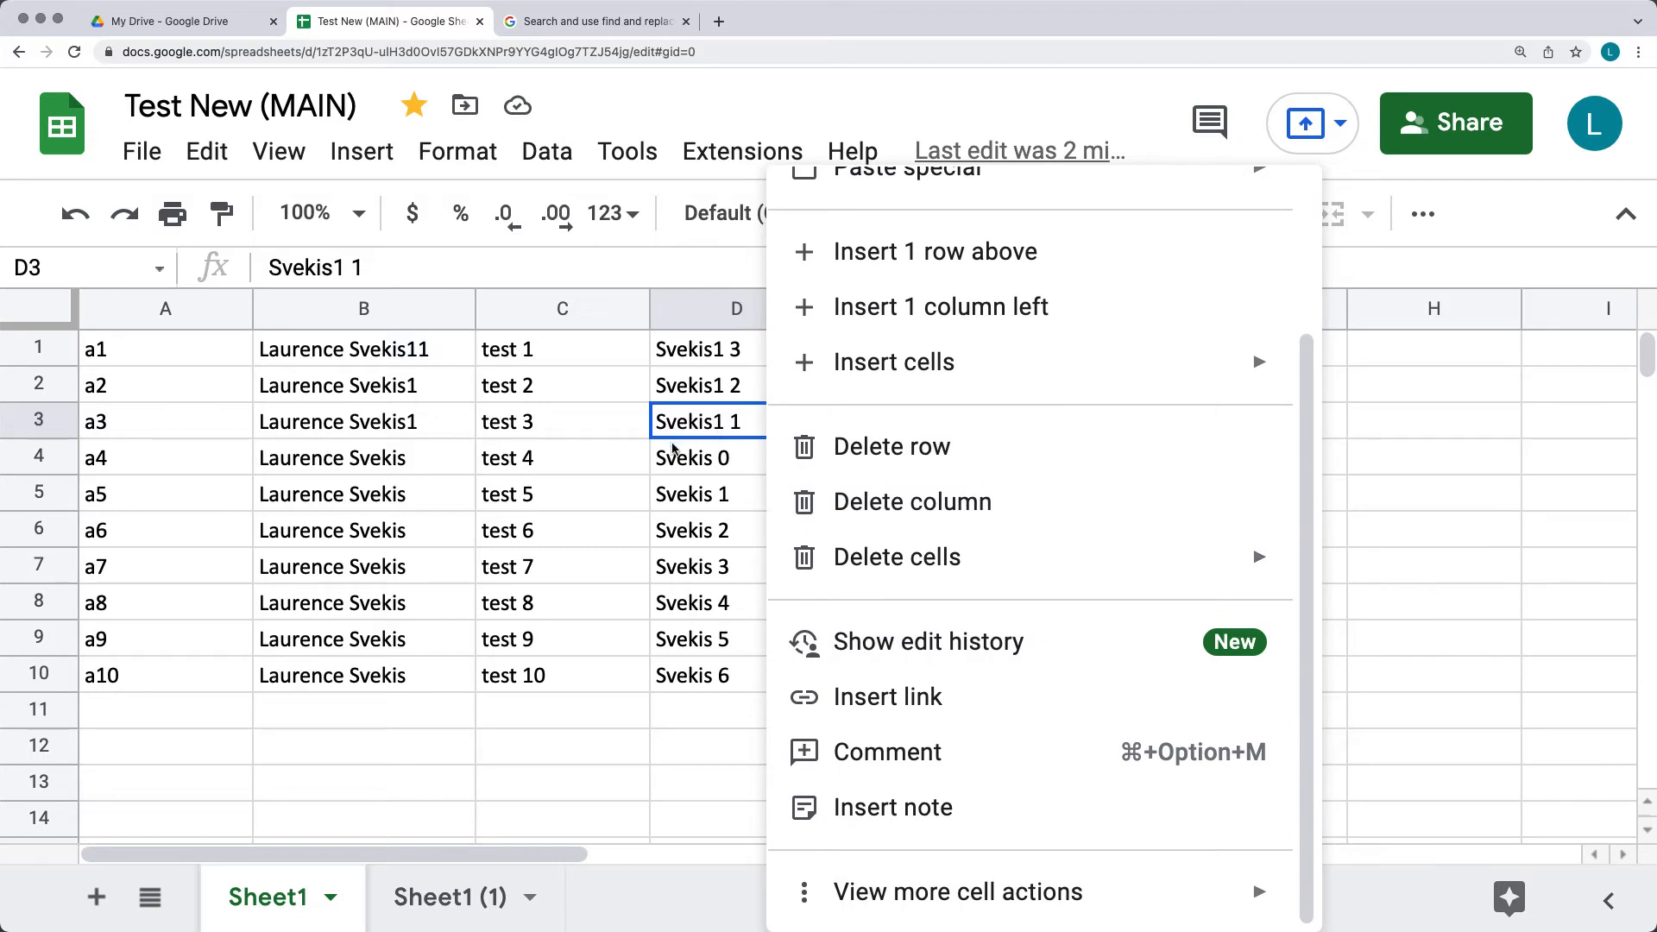
click(673, 447)
right_click(679, 450)
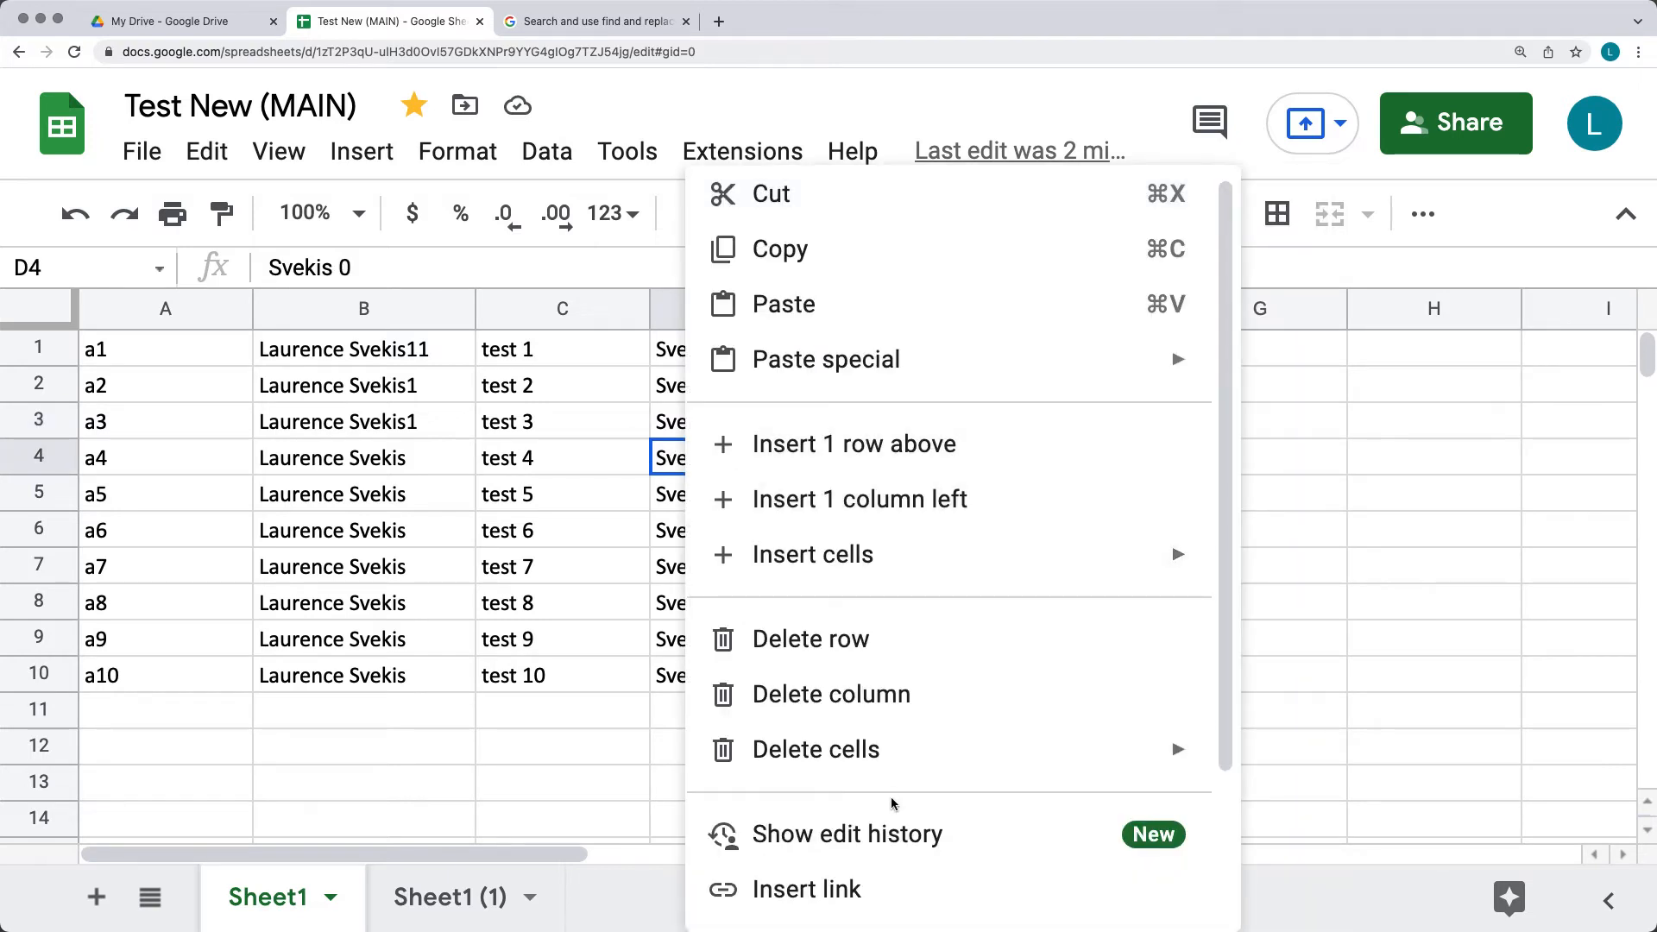
Step: Select the range B3:D5, then go back to D4 alone and review its full list of cell actions
click(589, 507)
drag(464, 422, 743, 510)
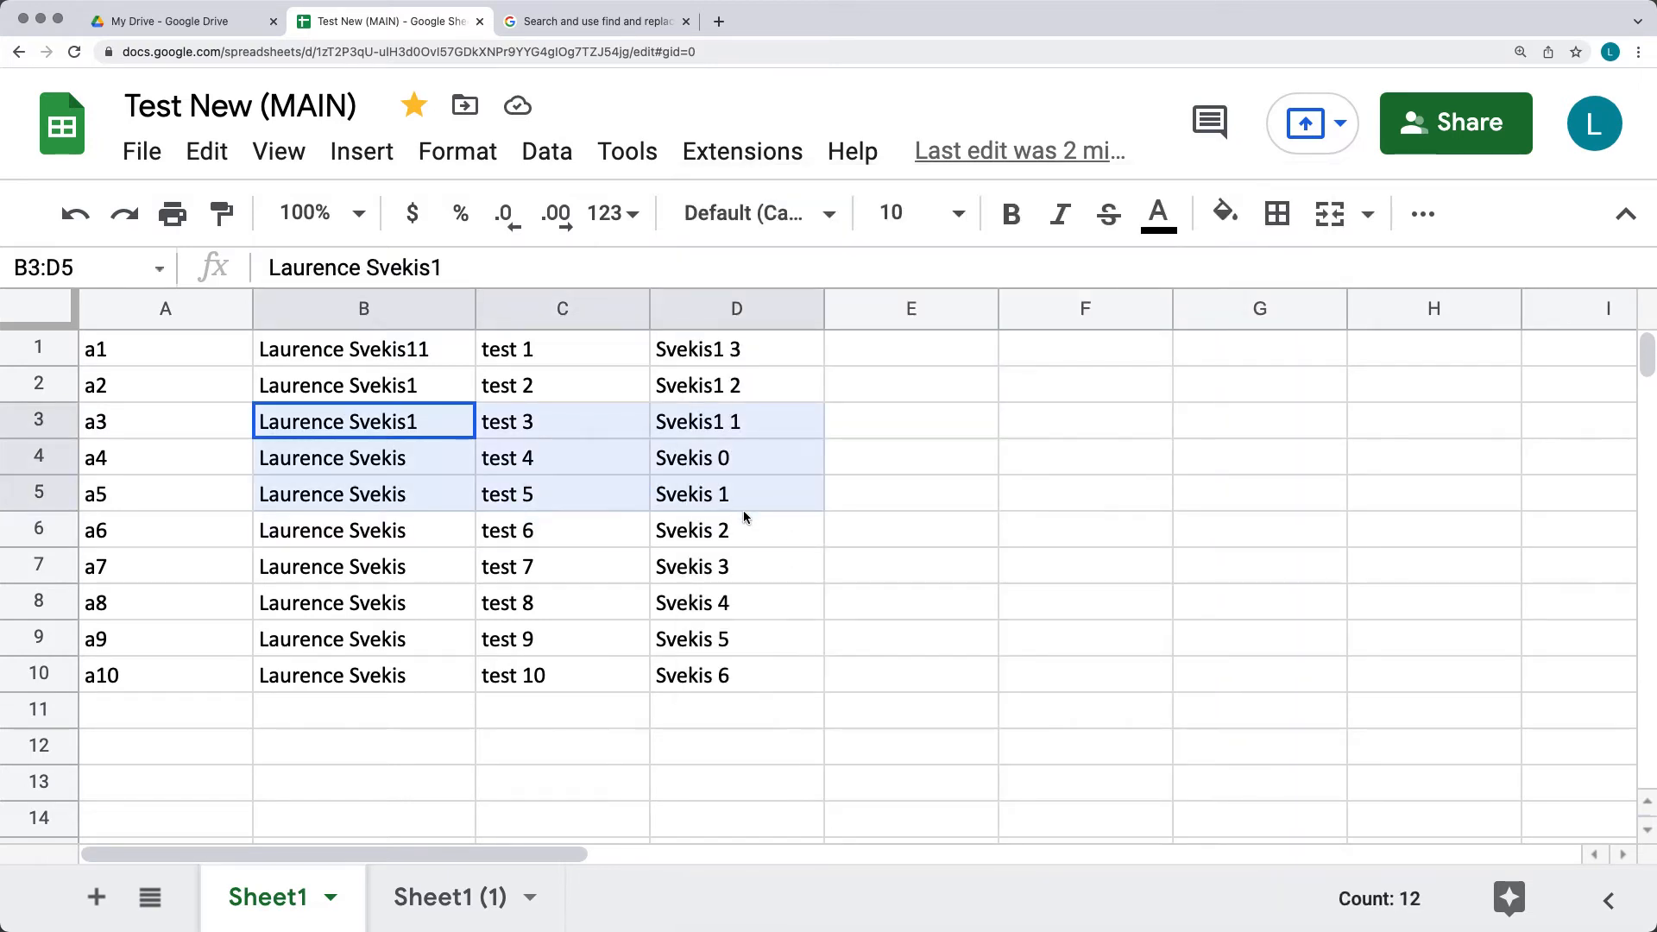
click(763, 450)
right_click(758, 452)
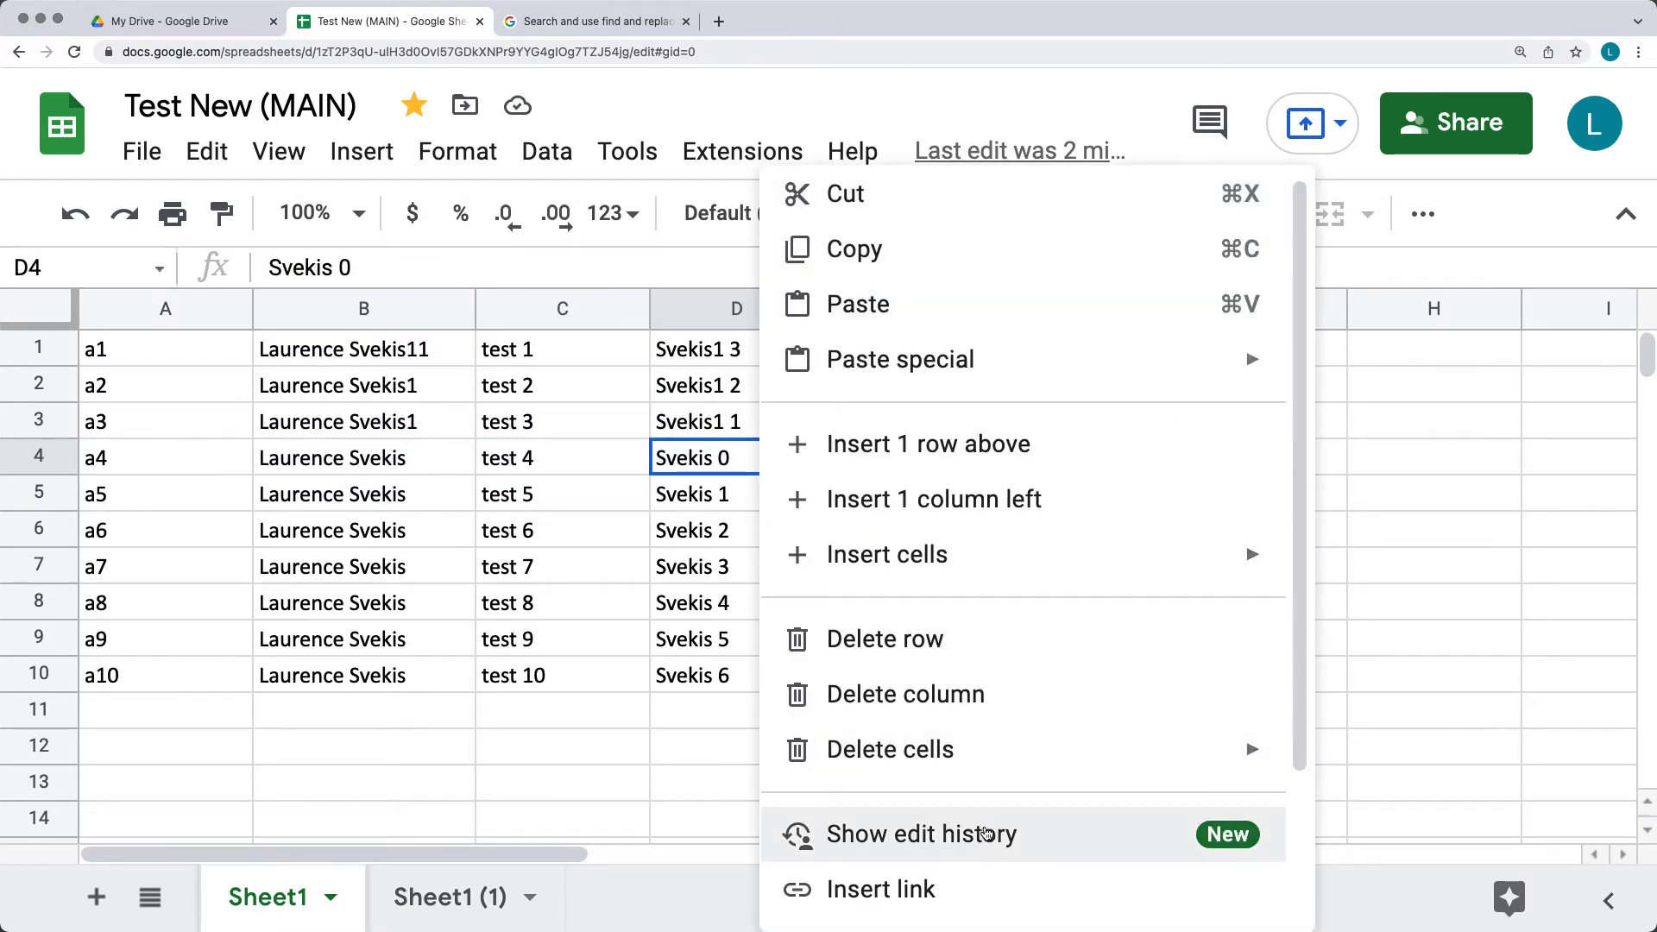
scroll(984, 833, down, 3)
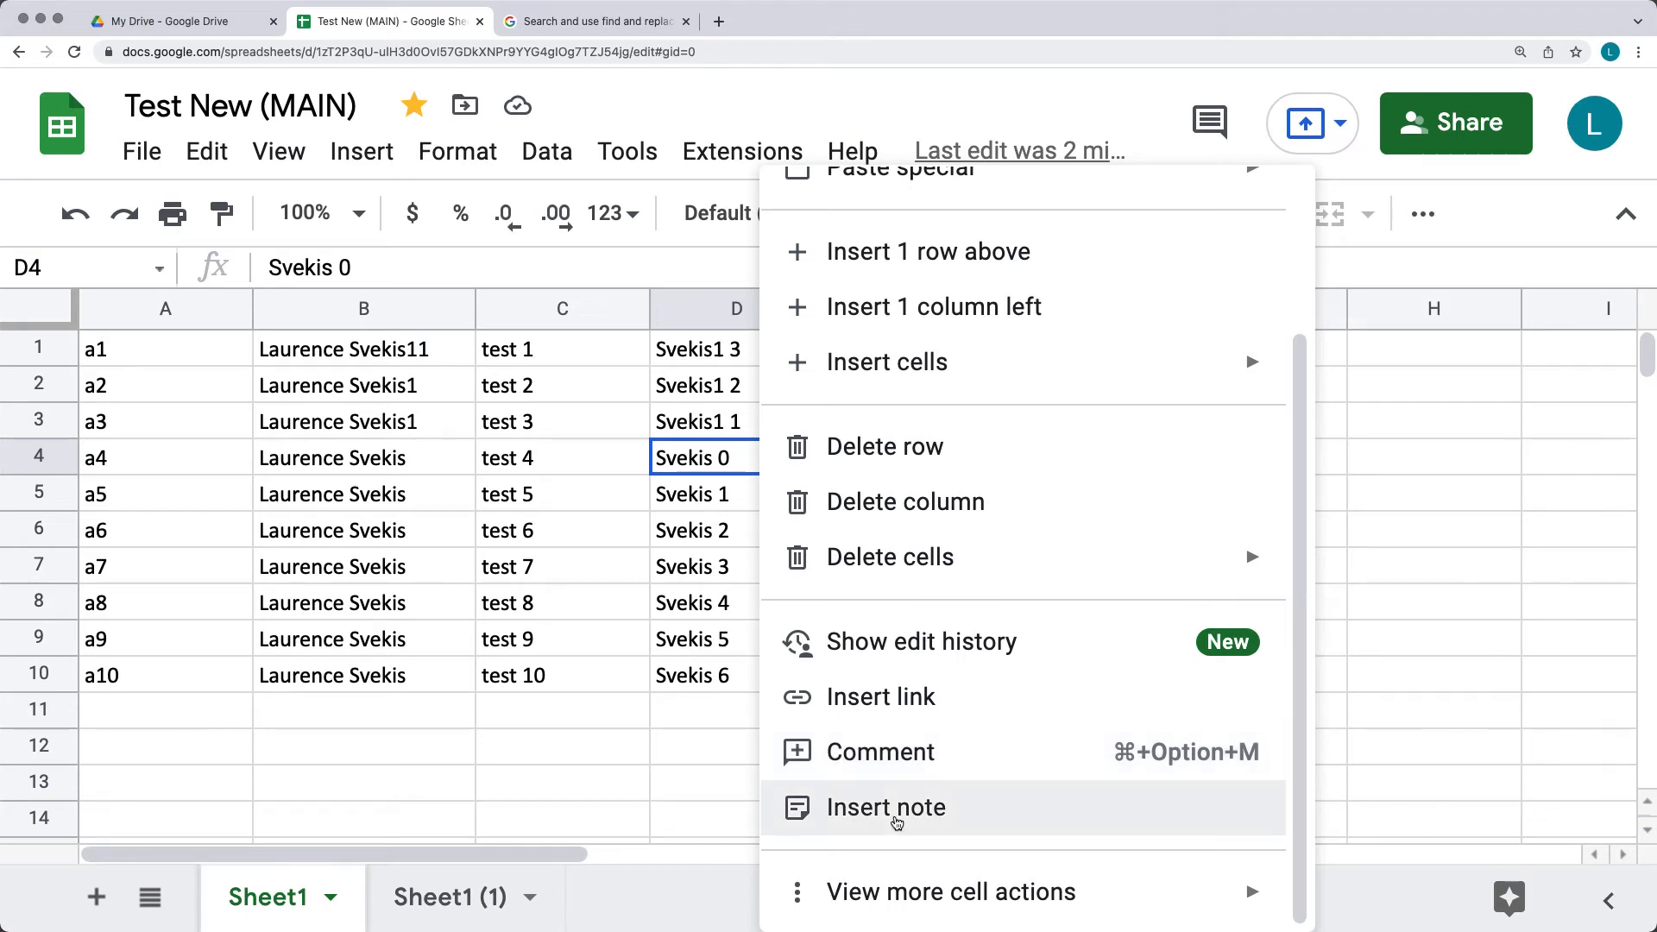
mouse_move(917, 908)
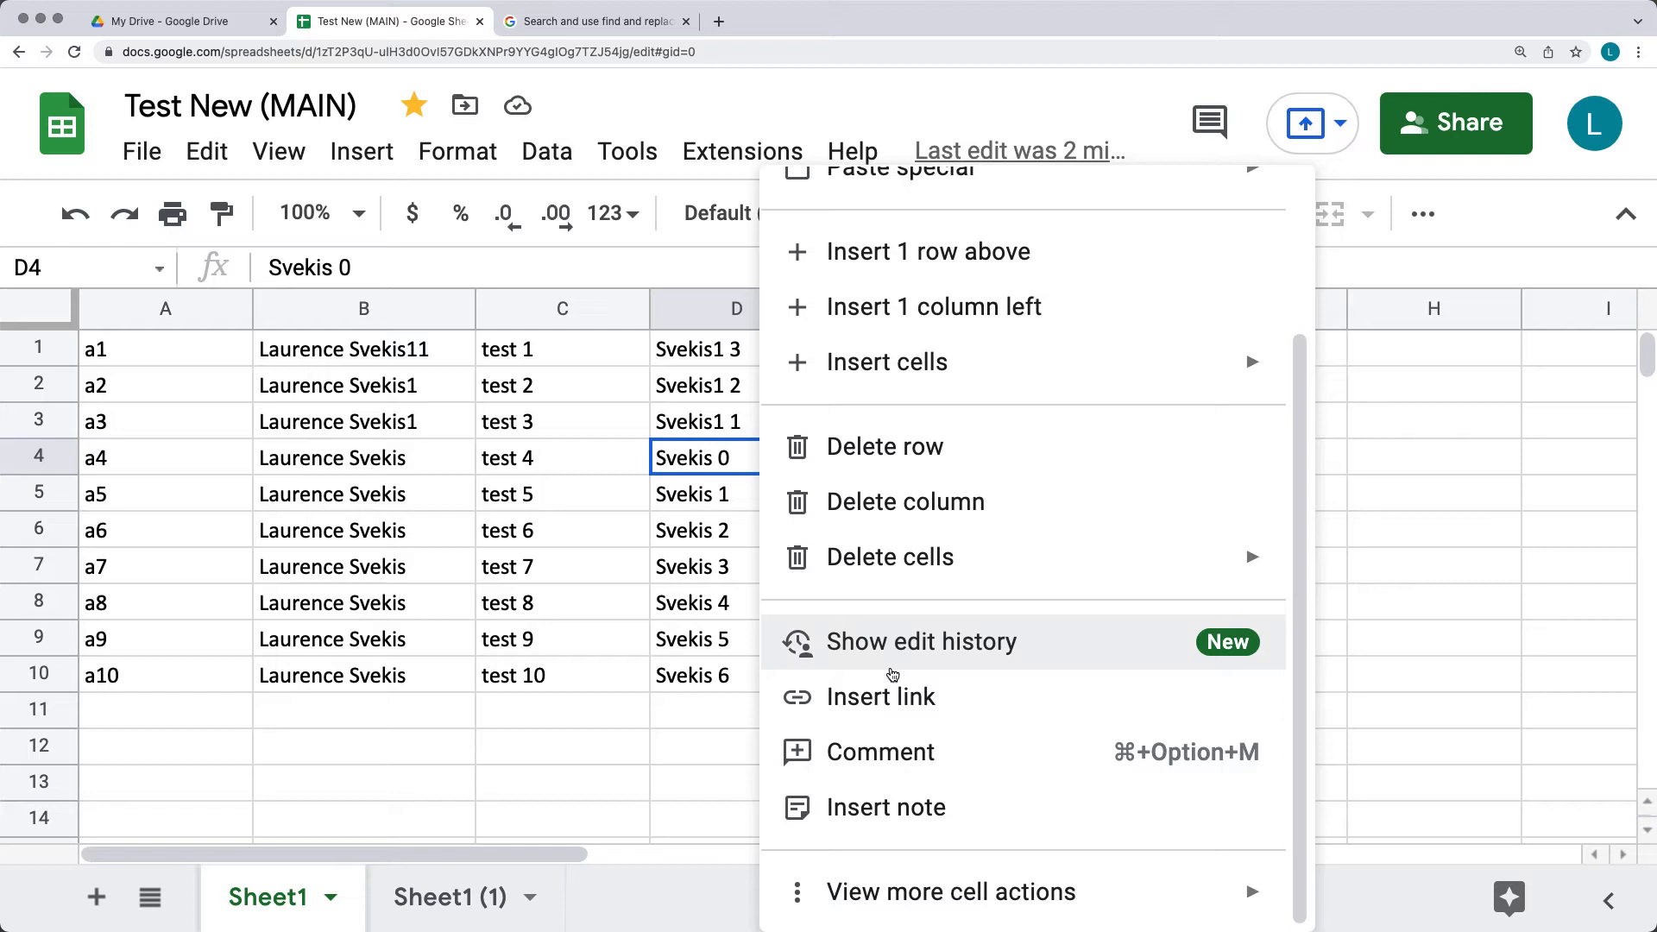
Step: Select entire rows and columns in turn, ending with row 5, and review the actions available for that row
click(36, 448)
click(30, 416)
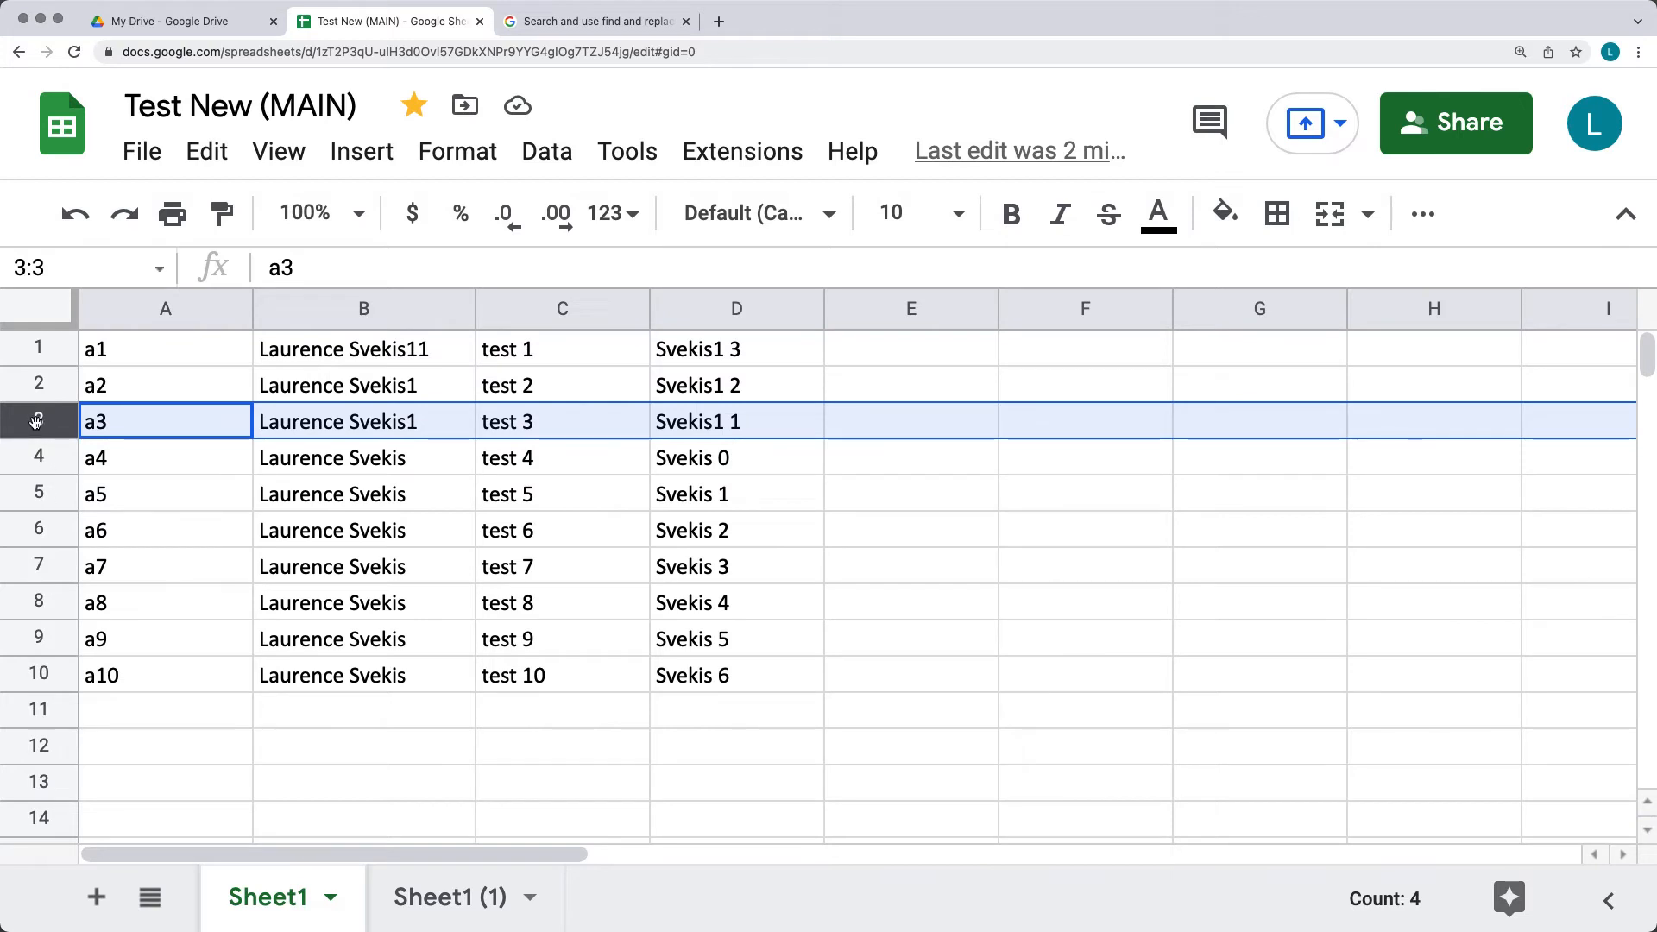
click(190, 308)
click(328, 308)
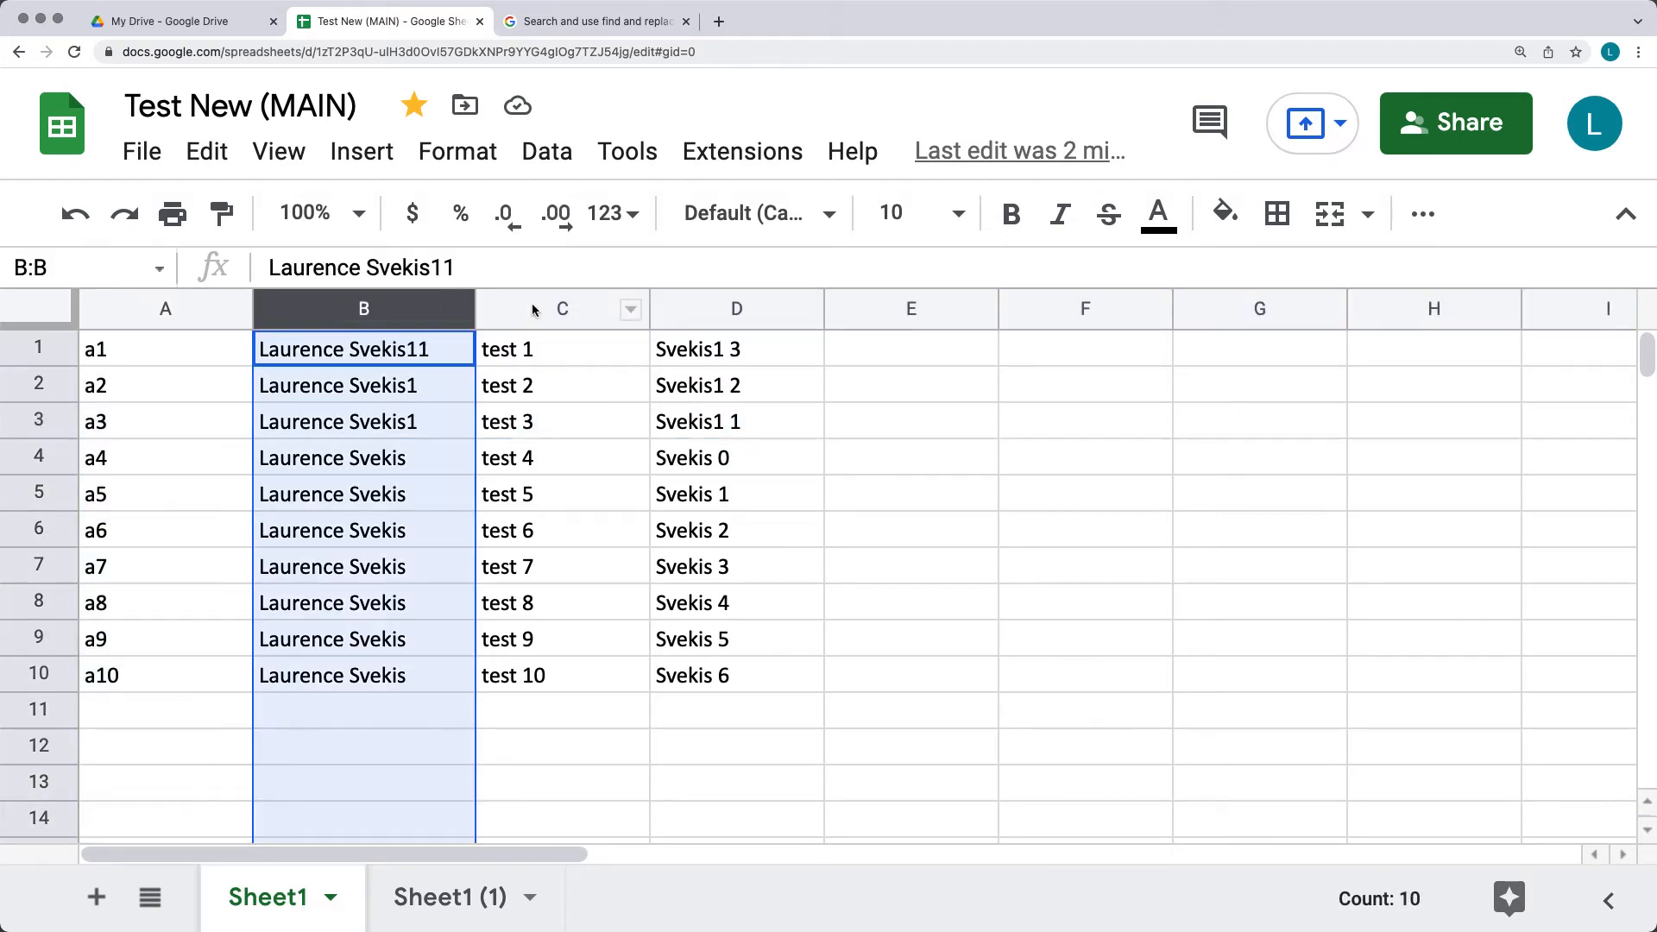
click(532, 309)
click(33, 489)
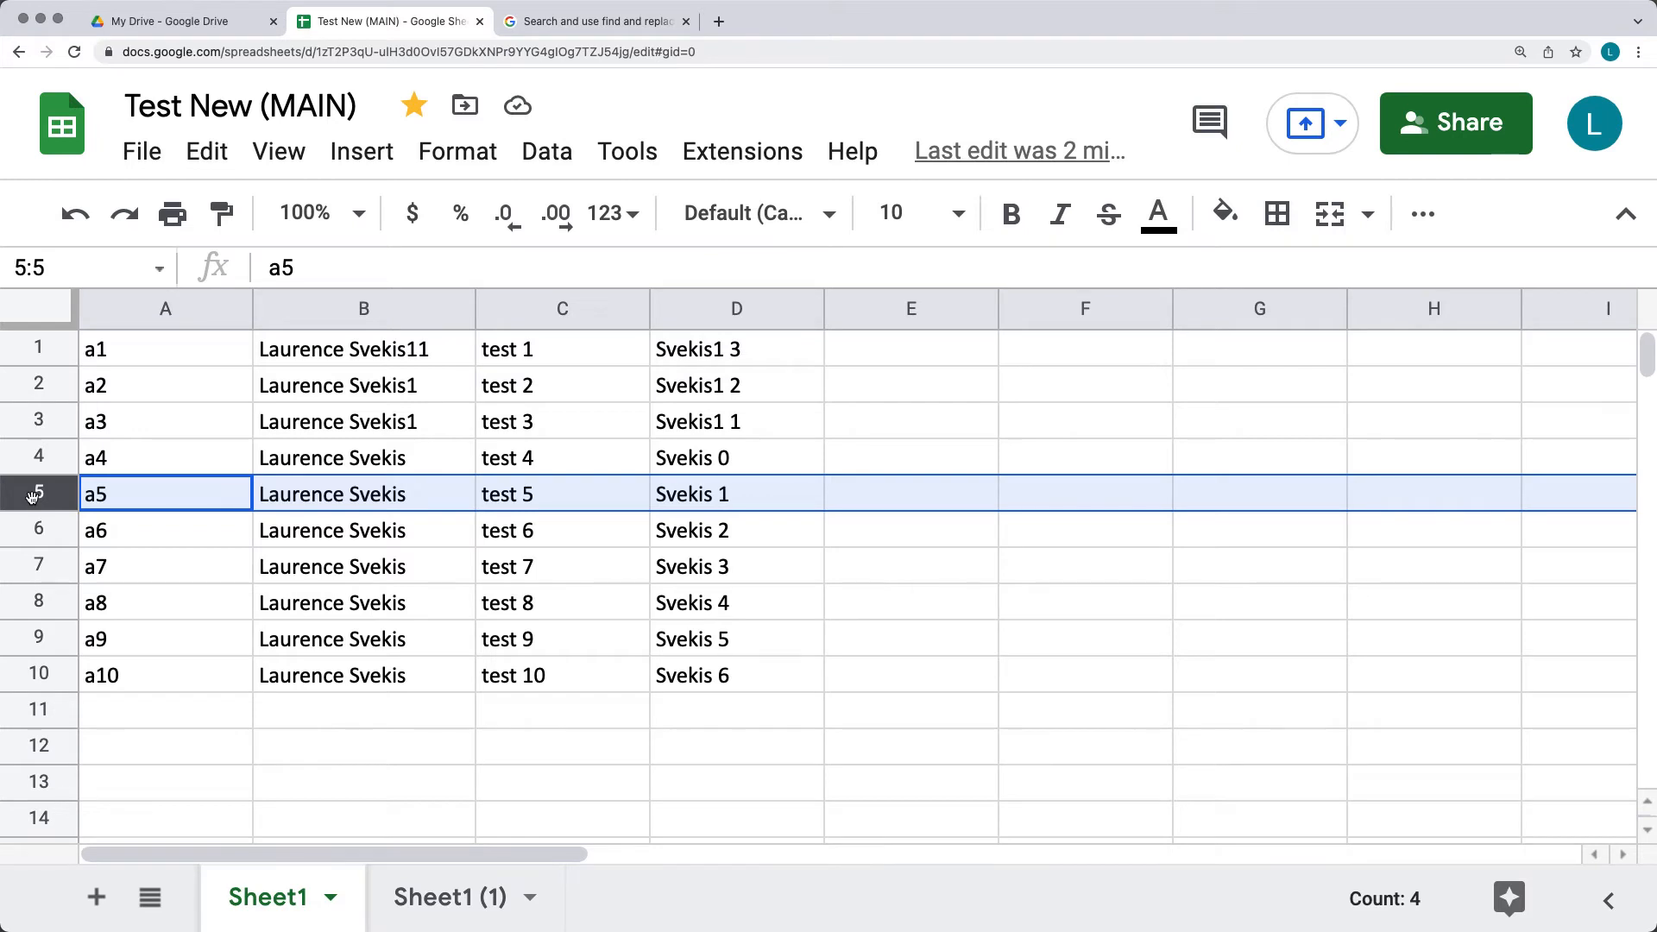
right_click(31, 497)
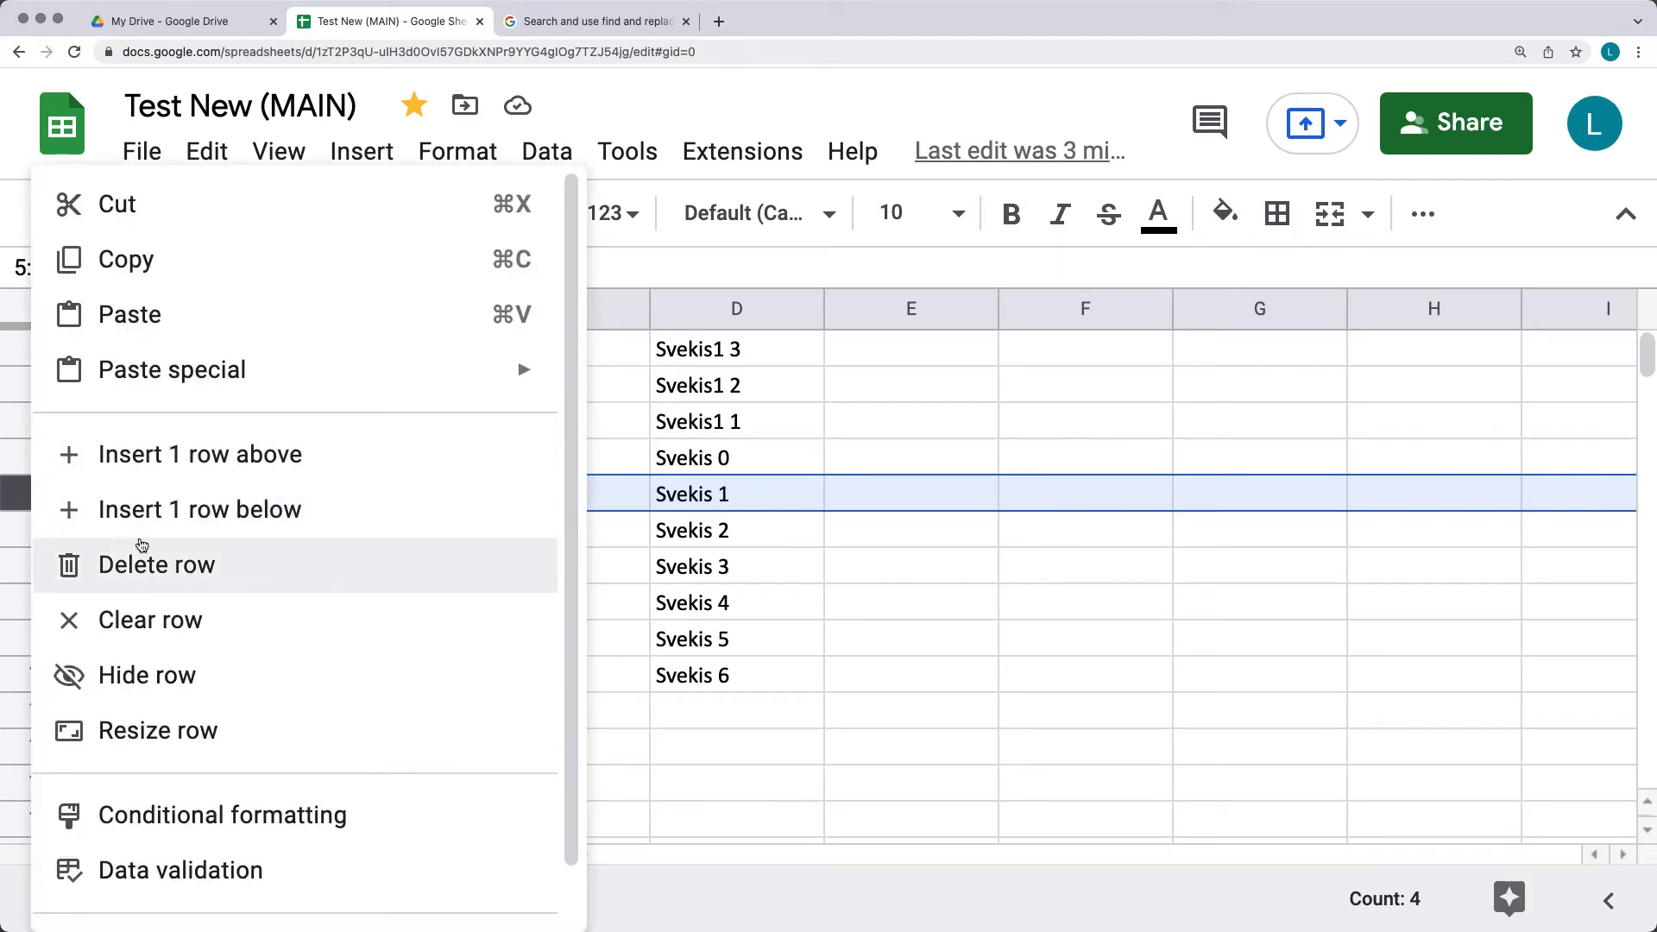
Step: Select rows 5 to 7 together and insert 3 rows below them
click(21, 562)
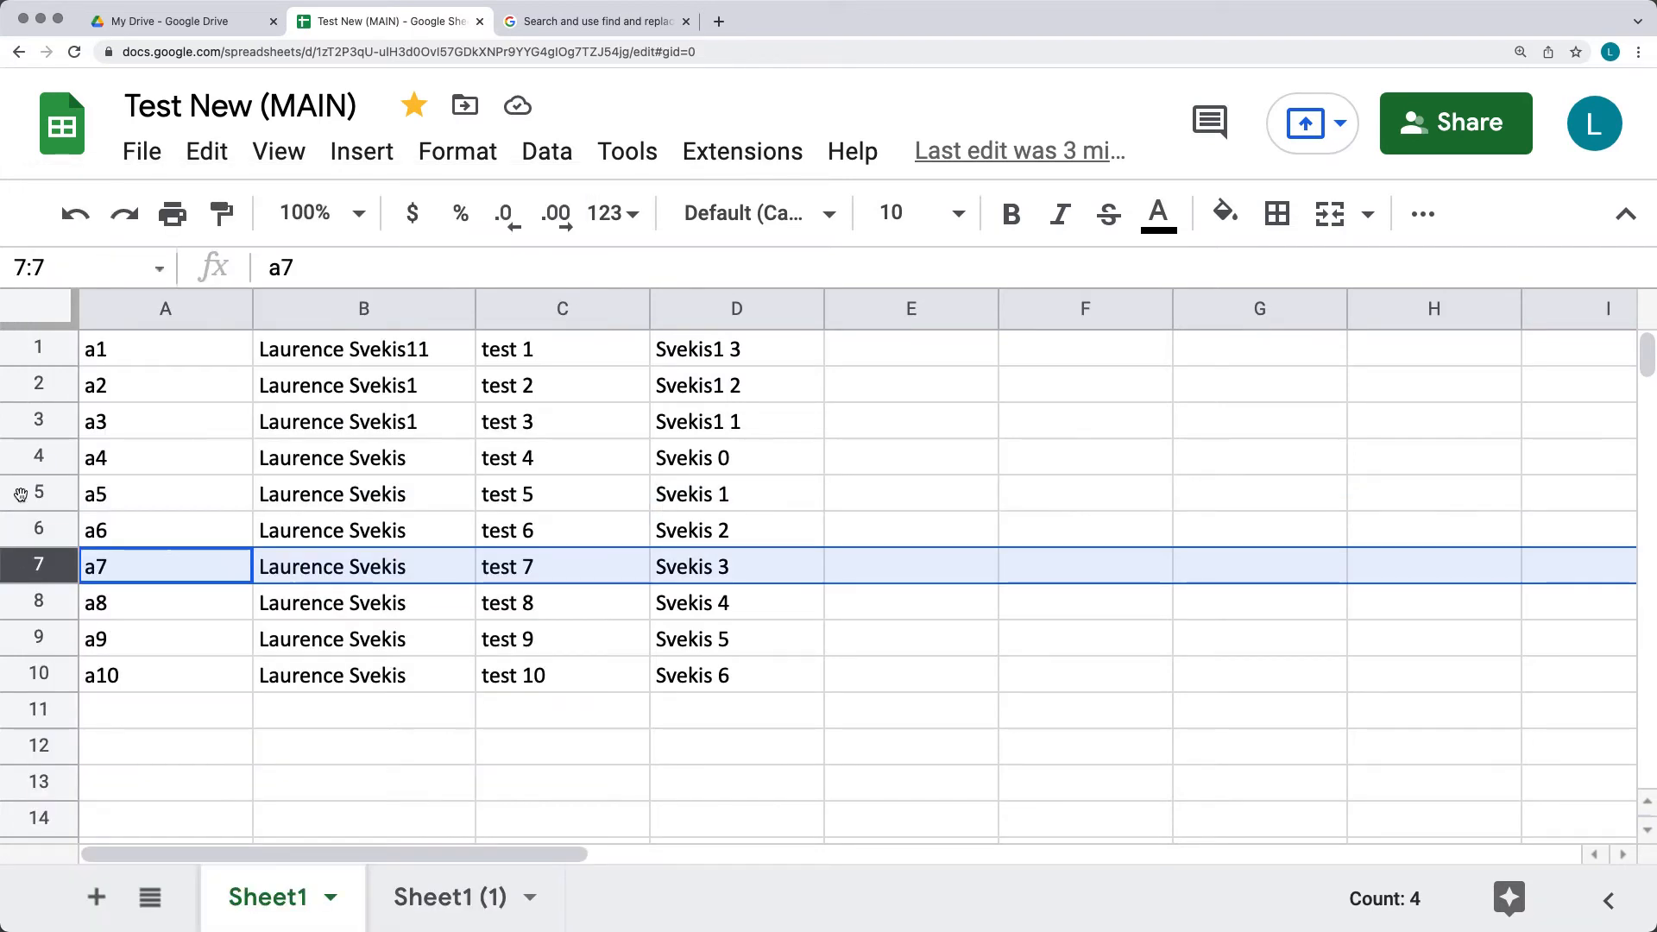
shift+click(19, 493)
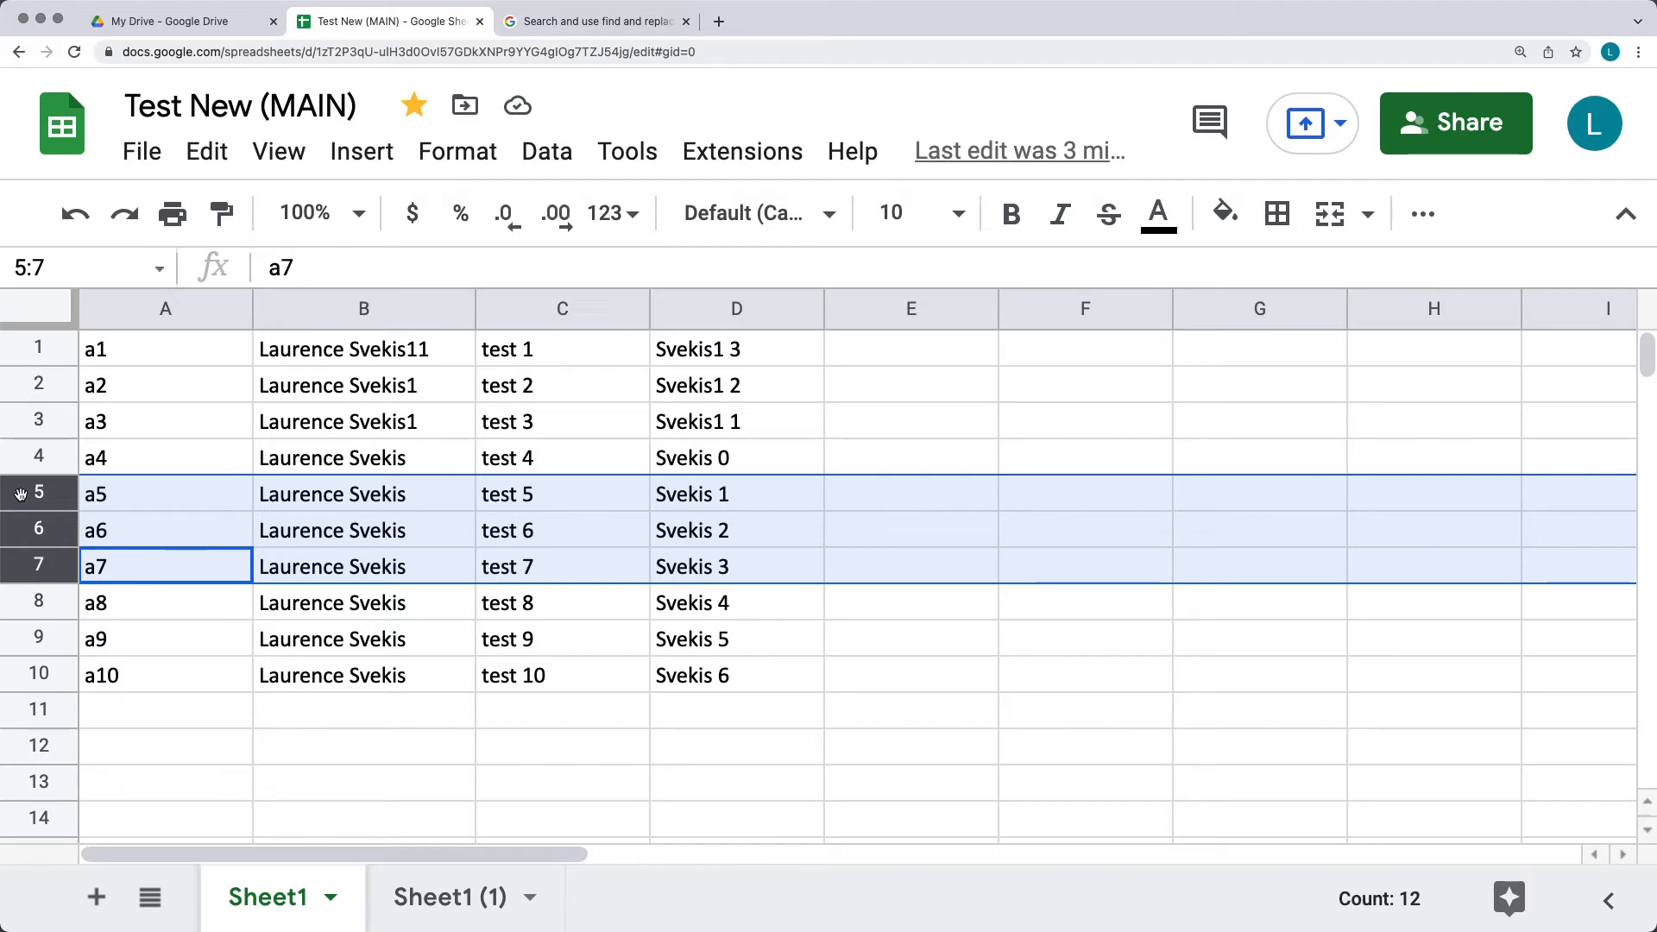
right_click(35, 505)
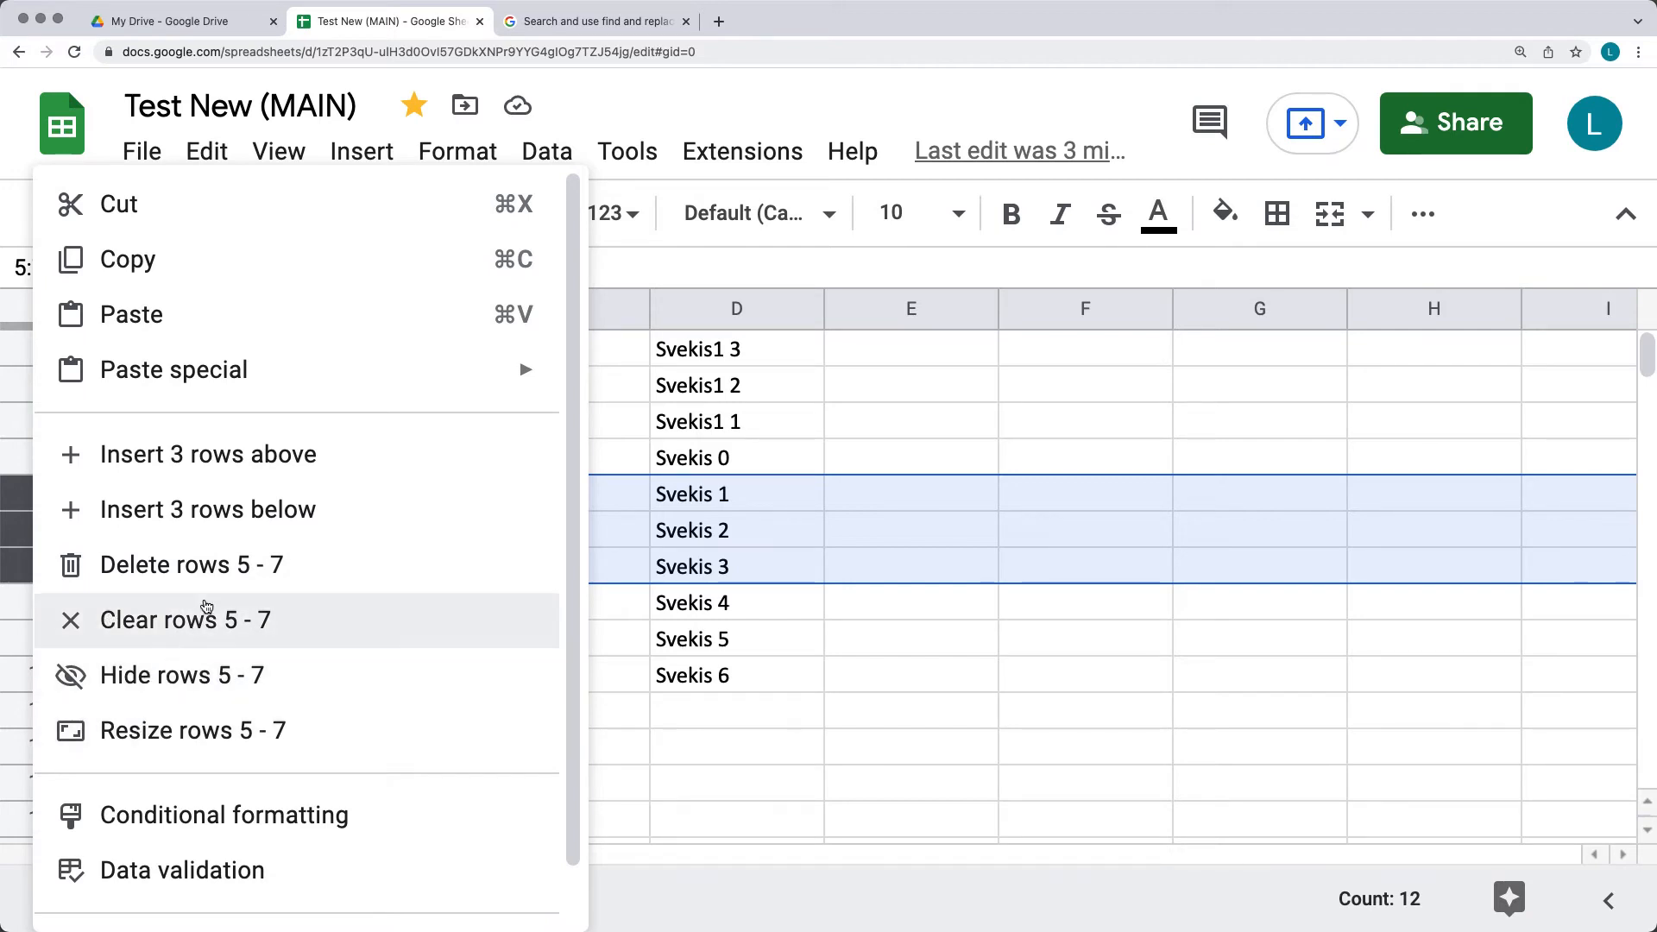
click(165, 509)
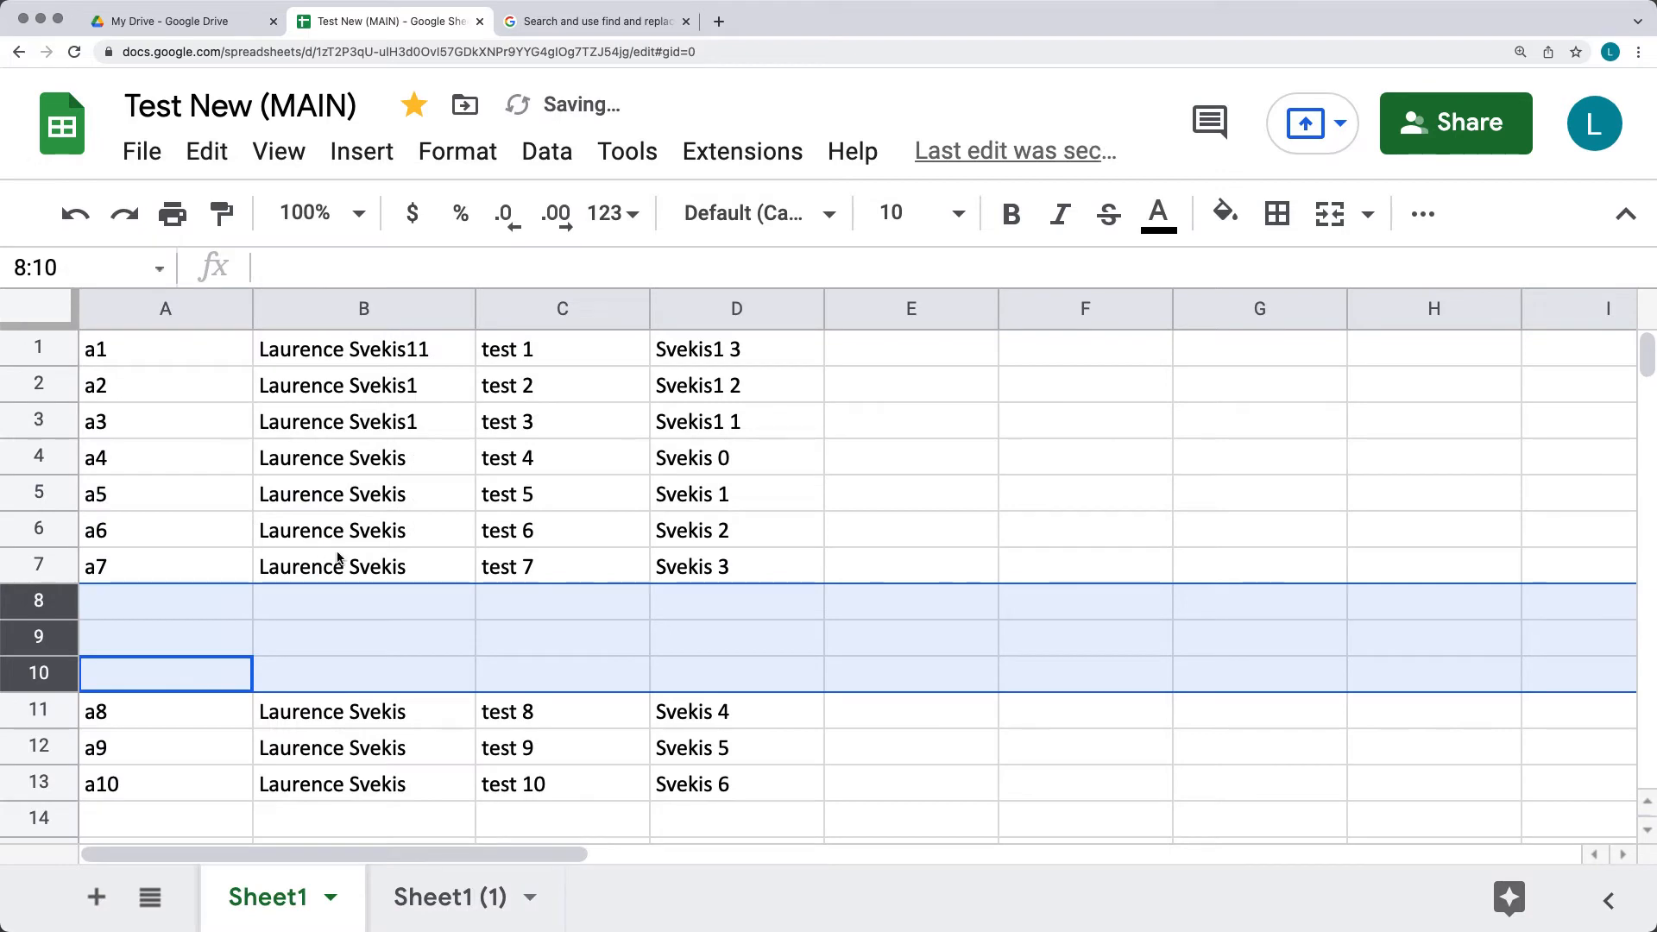
Step: Copy the range A5:D7 and paste it into the empty rows starting at A8
click(133, 595)
scroll(172, 561, down, 1)
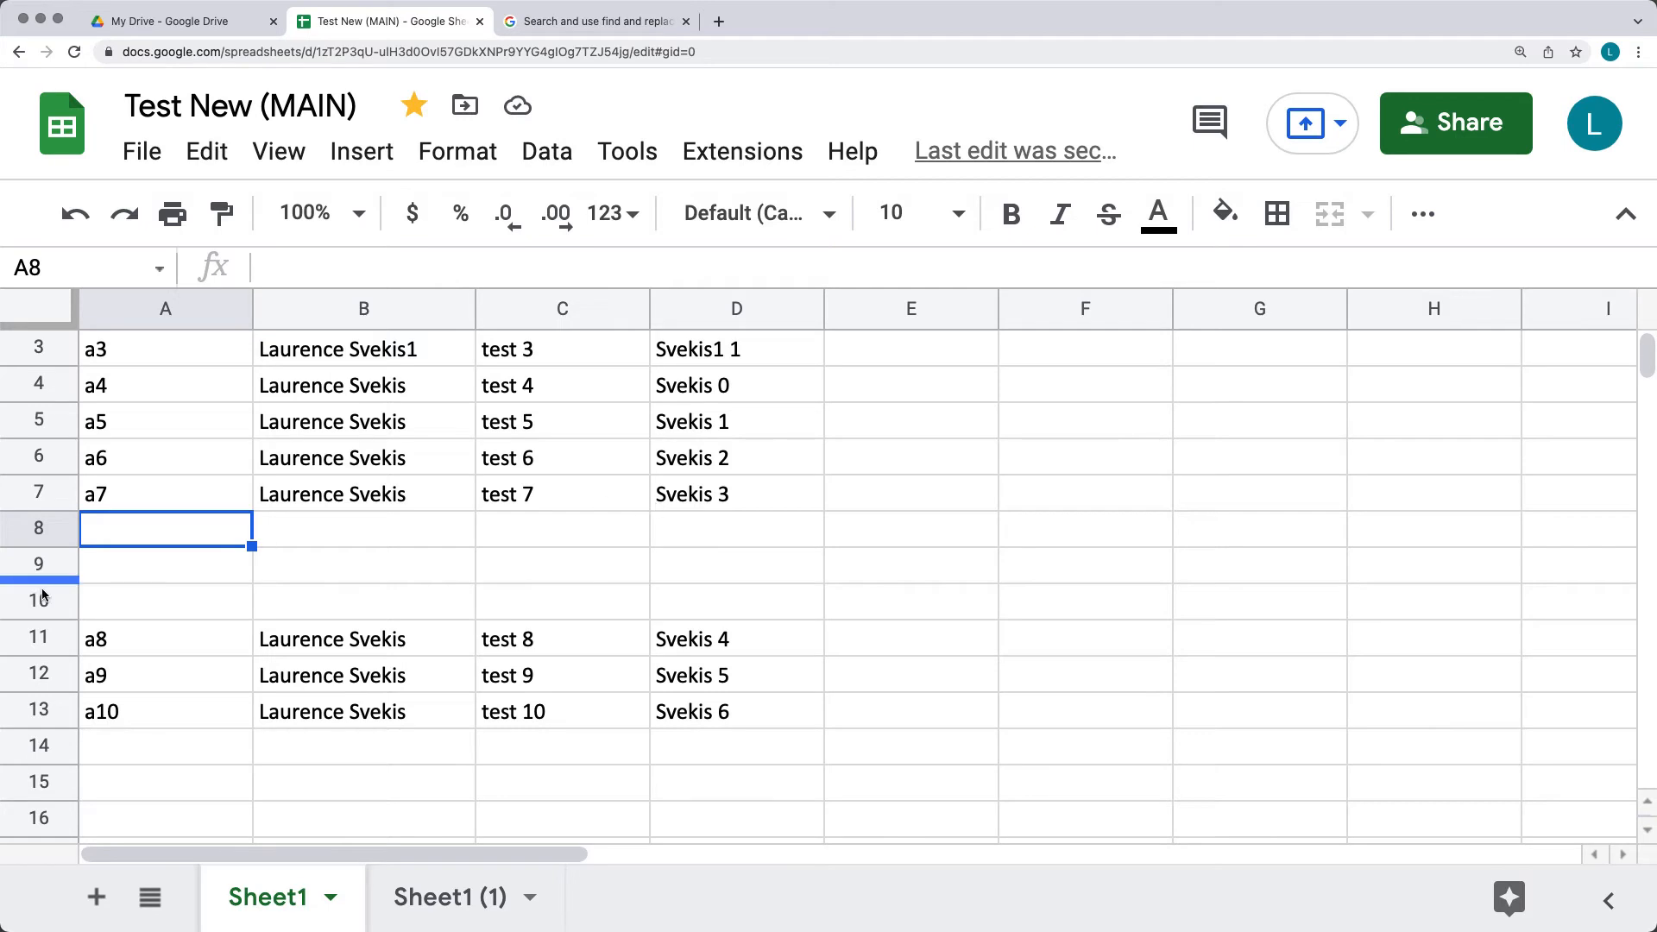
drag(715, 502, 150, 421)
right_click(149, 416)
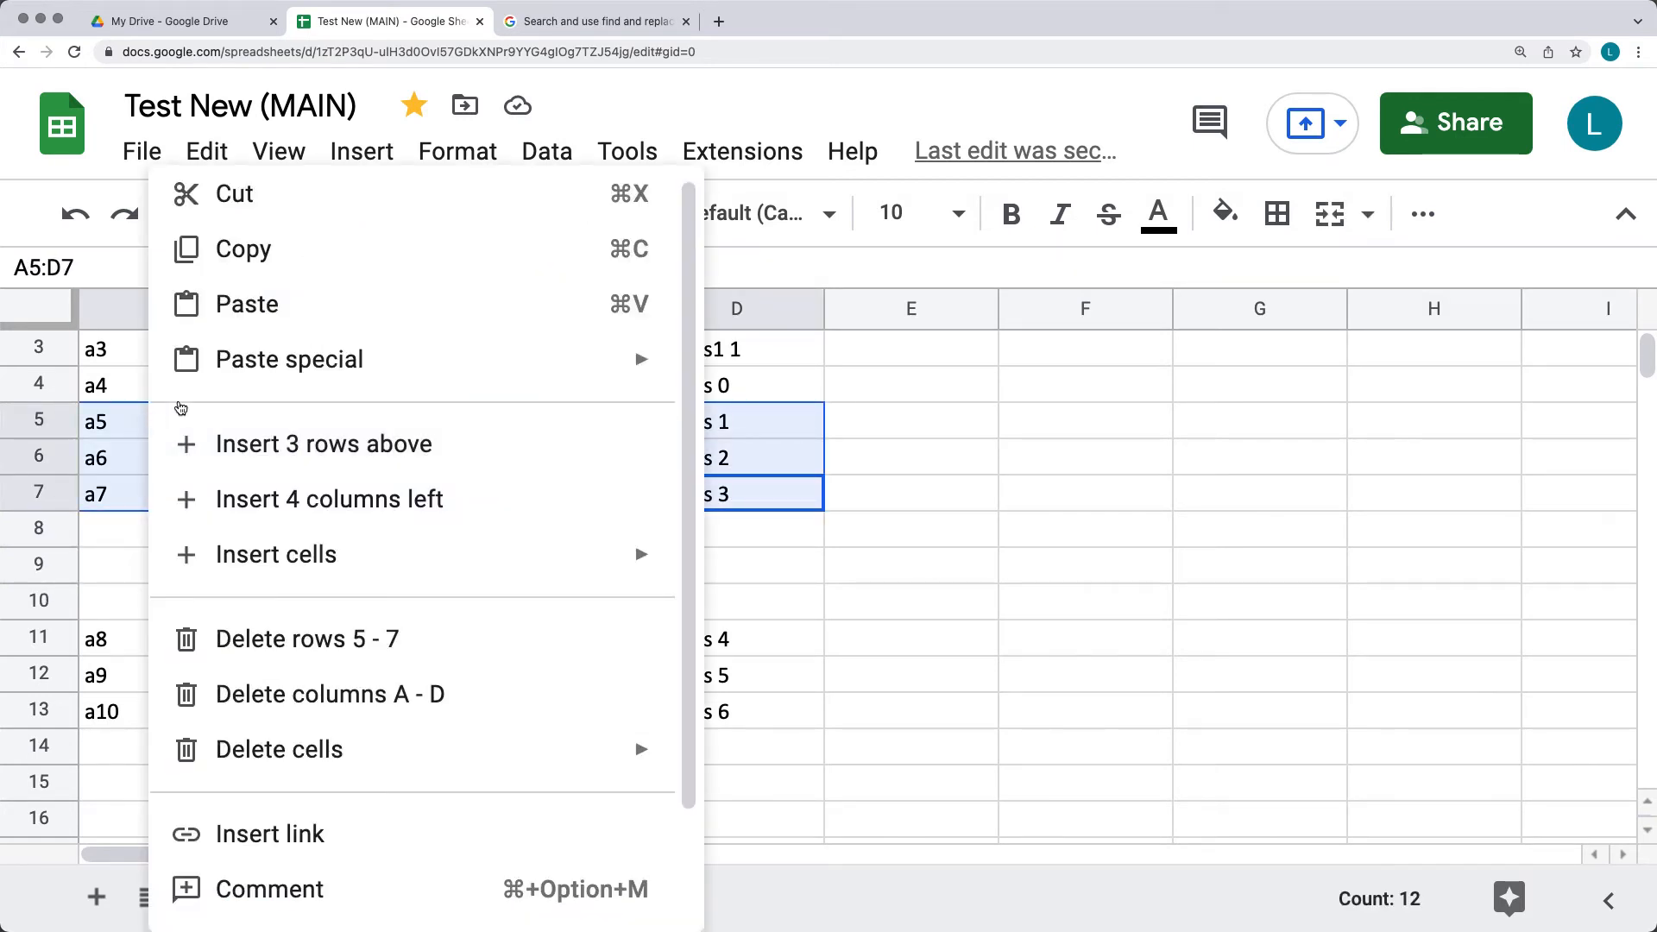
click(190, 247)
right_click(98, 520)
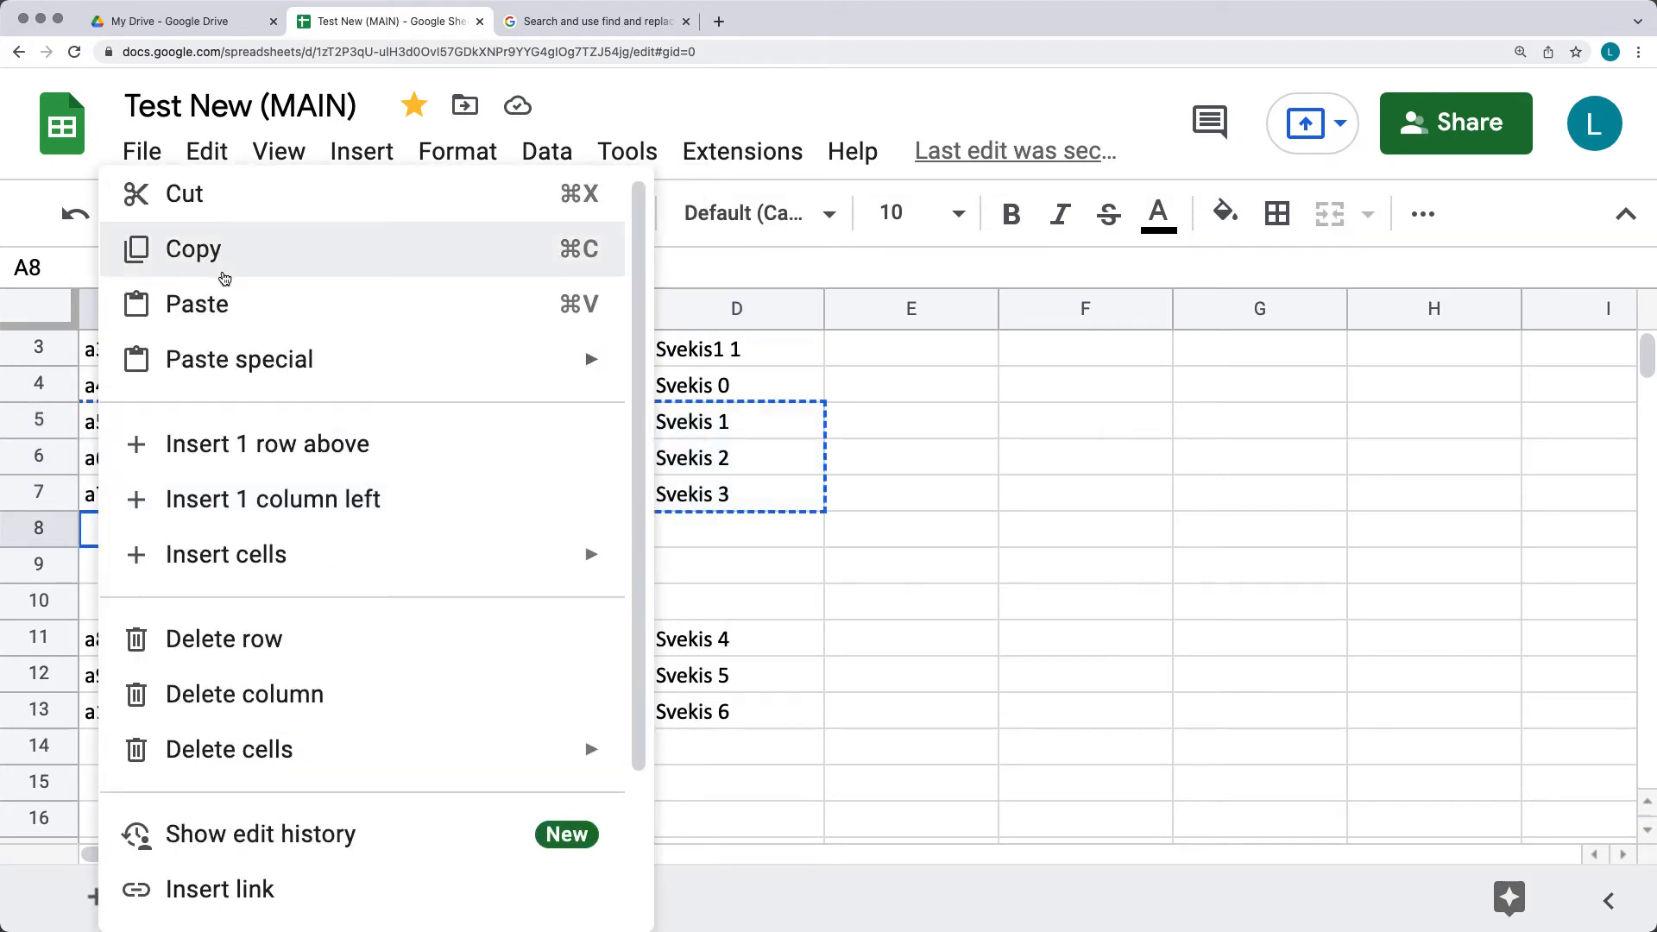
click(210, 312)
click(209, 310)
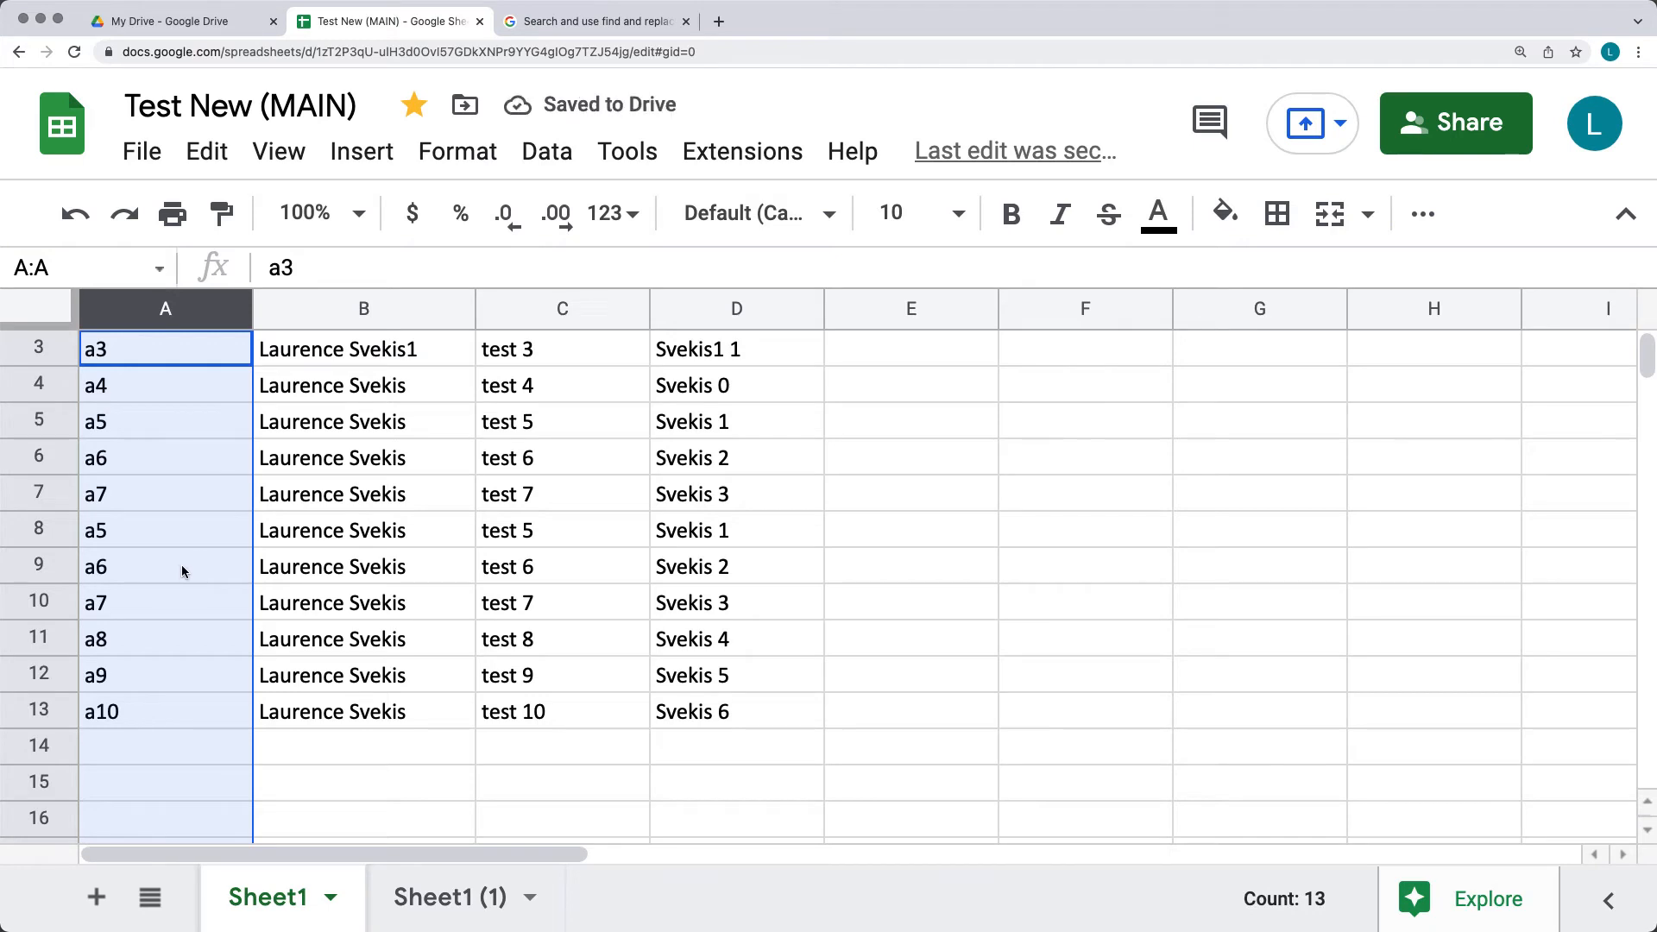
Step: Paste the copied cells over the range A7:D9
click(125, 547)
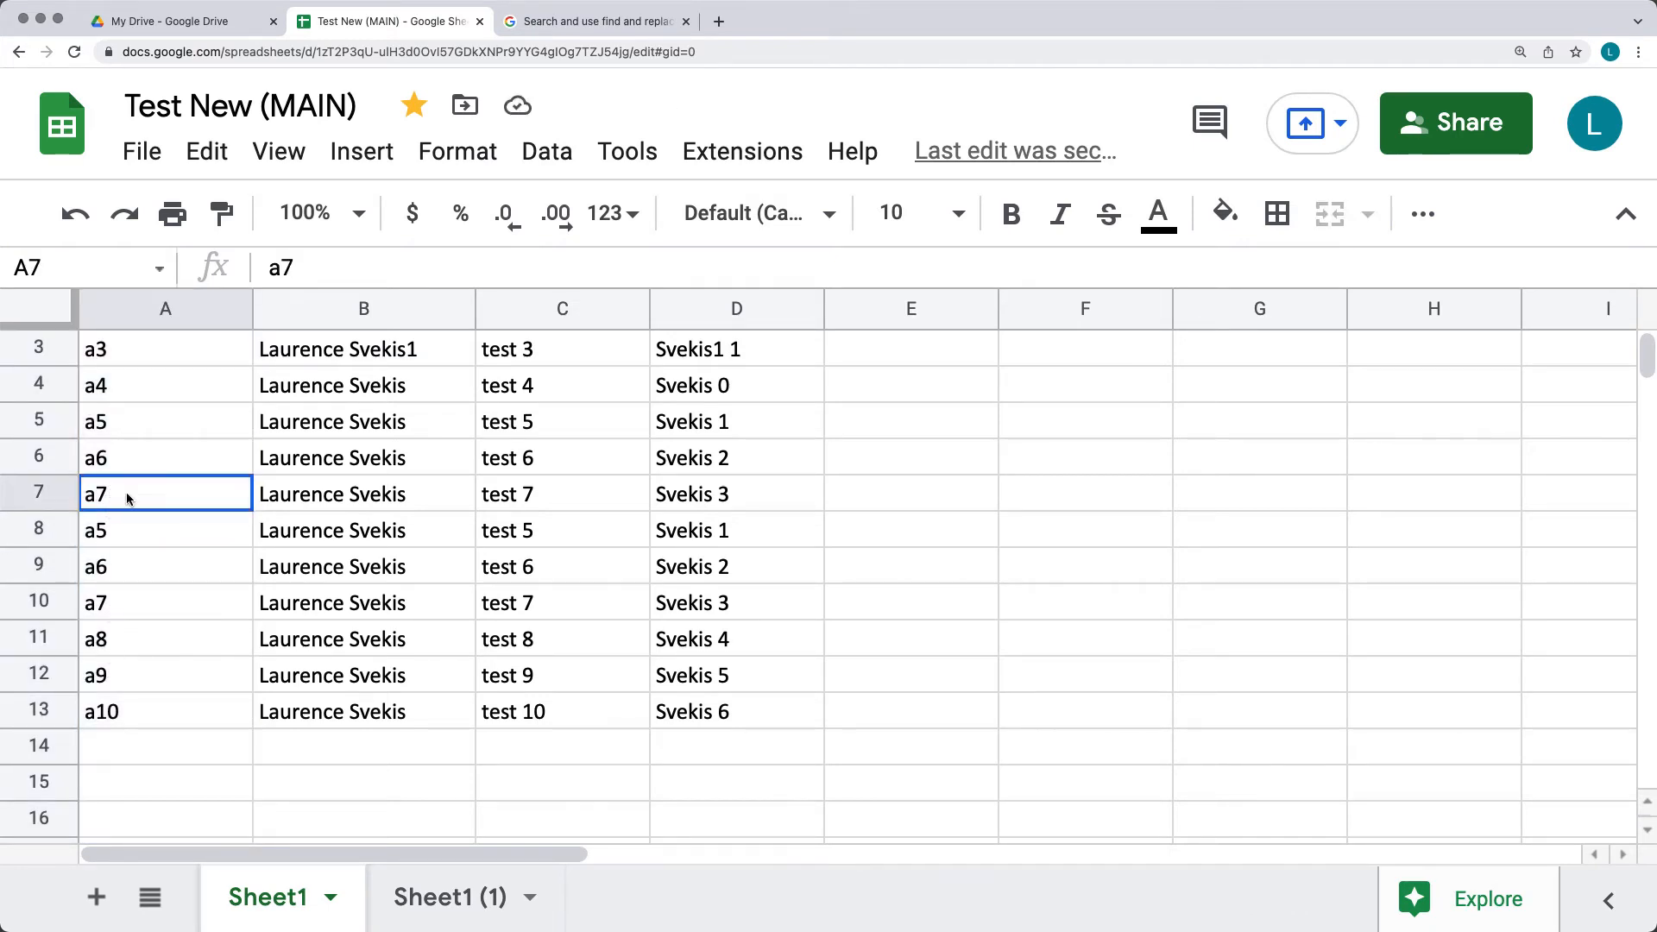
drag(121, 492, 734, 566)
right_click(150, 490)
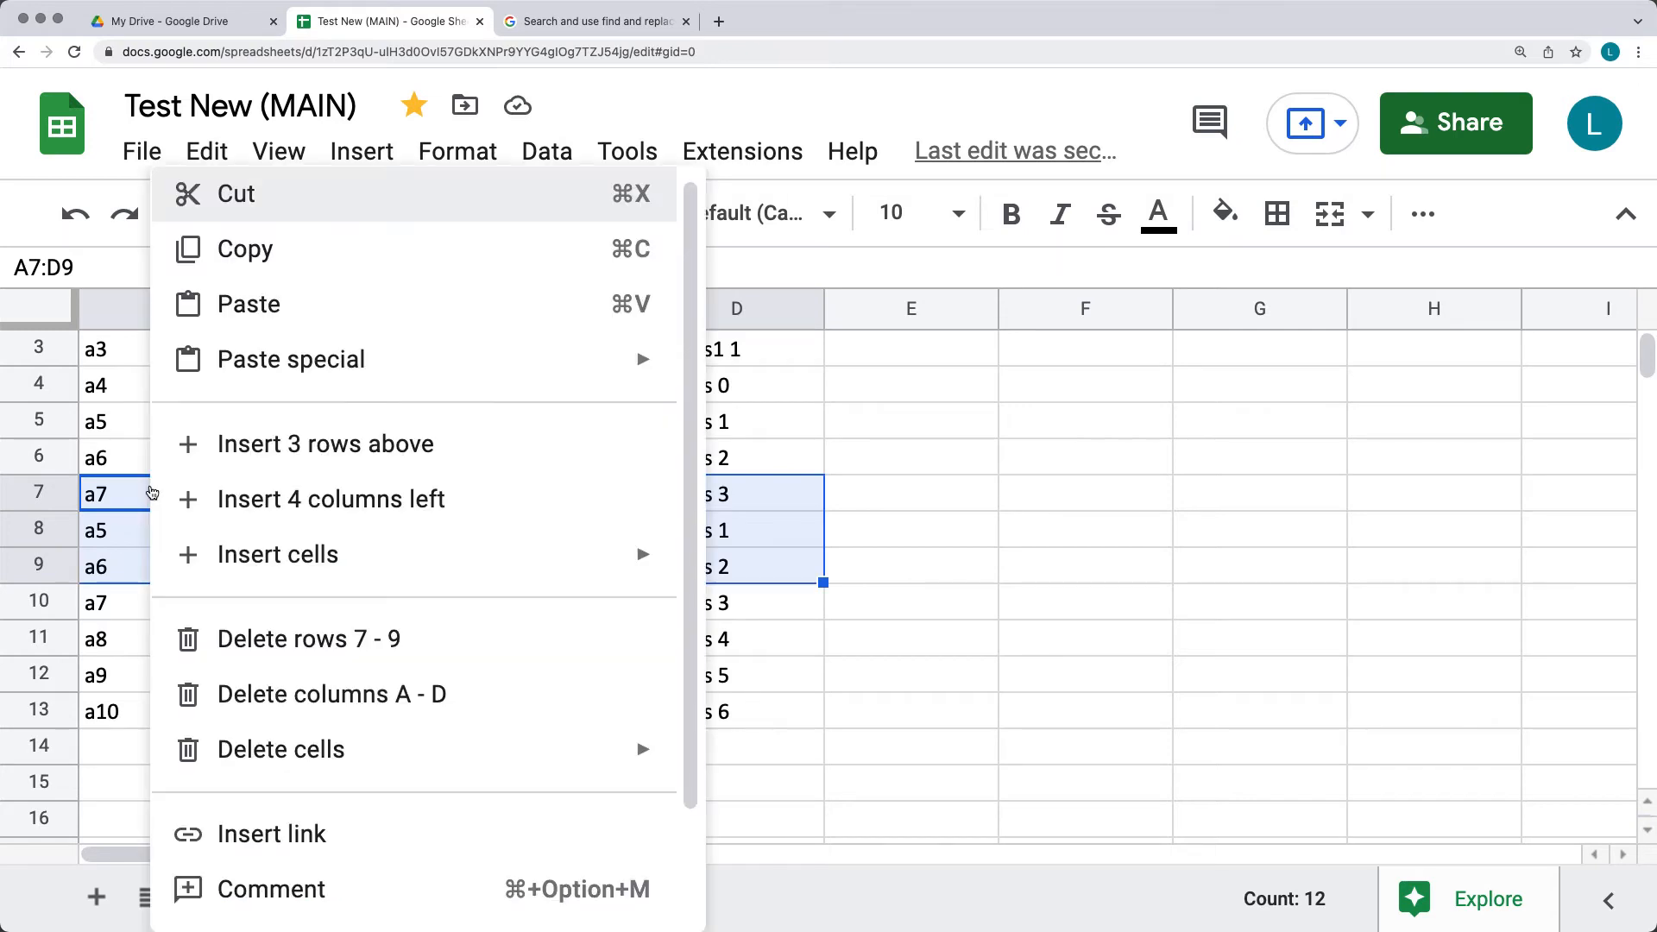
click(252, 313)
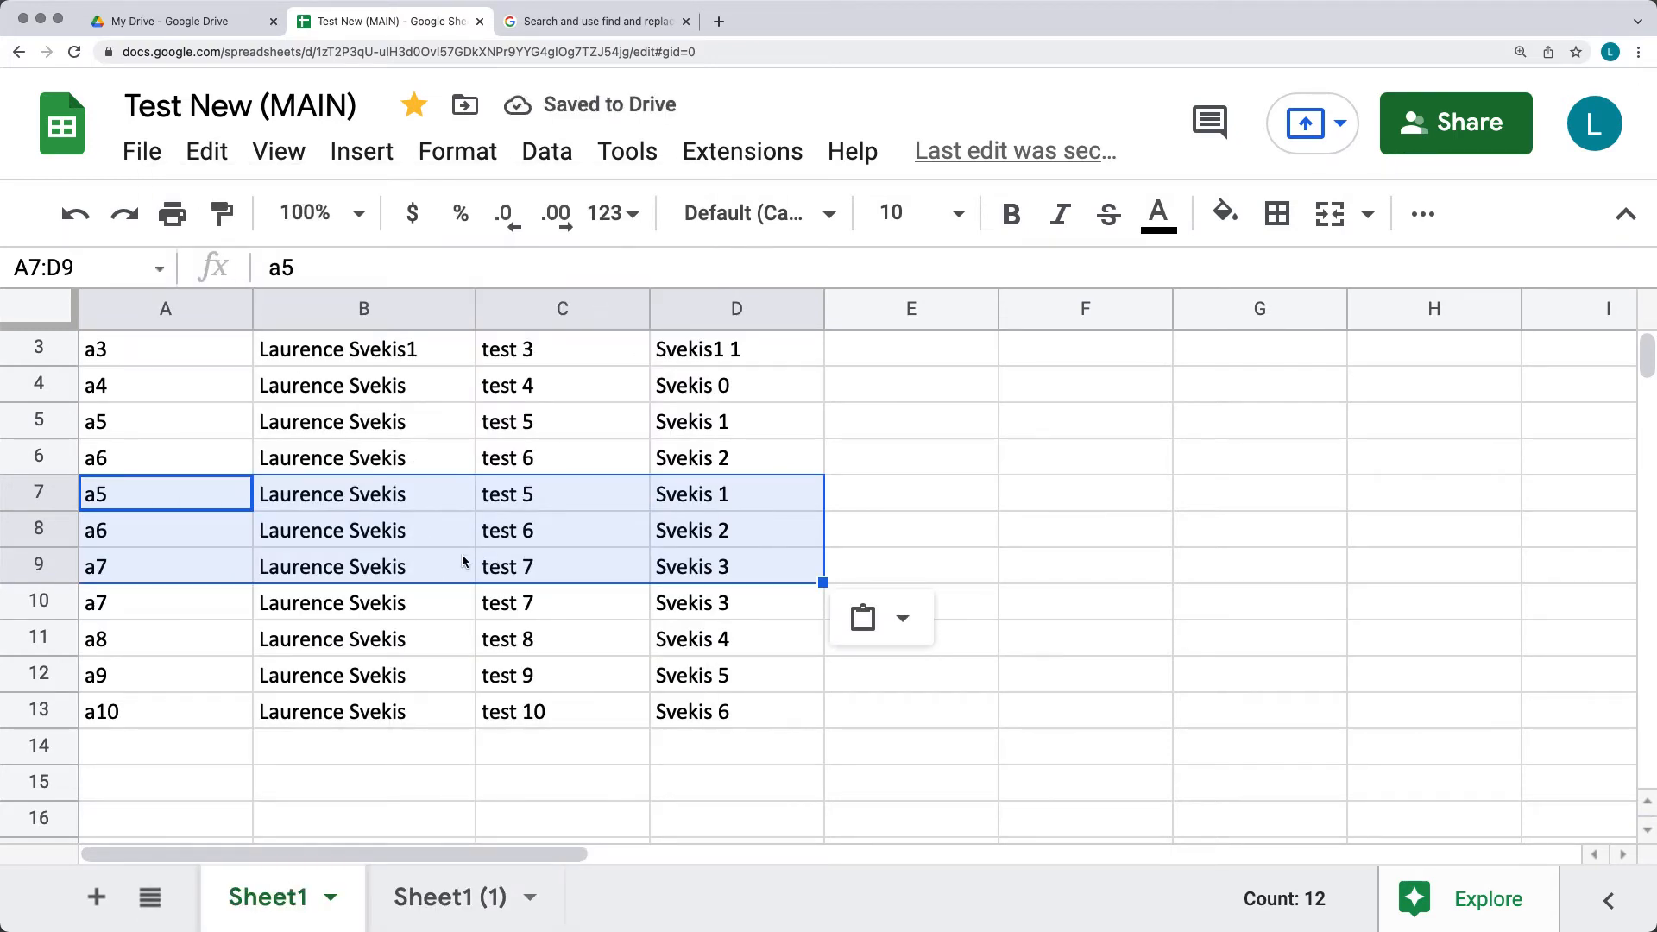
Step: Select the smaller range A7:B9 and paste the same copied cells onto it
click(263, 537)
click(186, 508)
drag(185, 508, 327, 571)
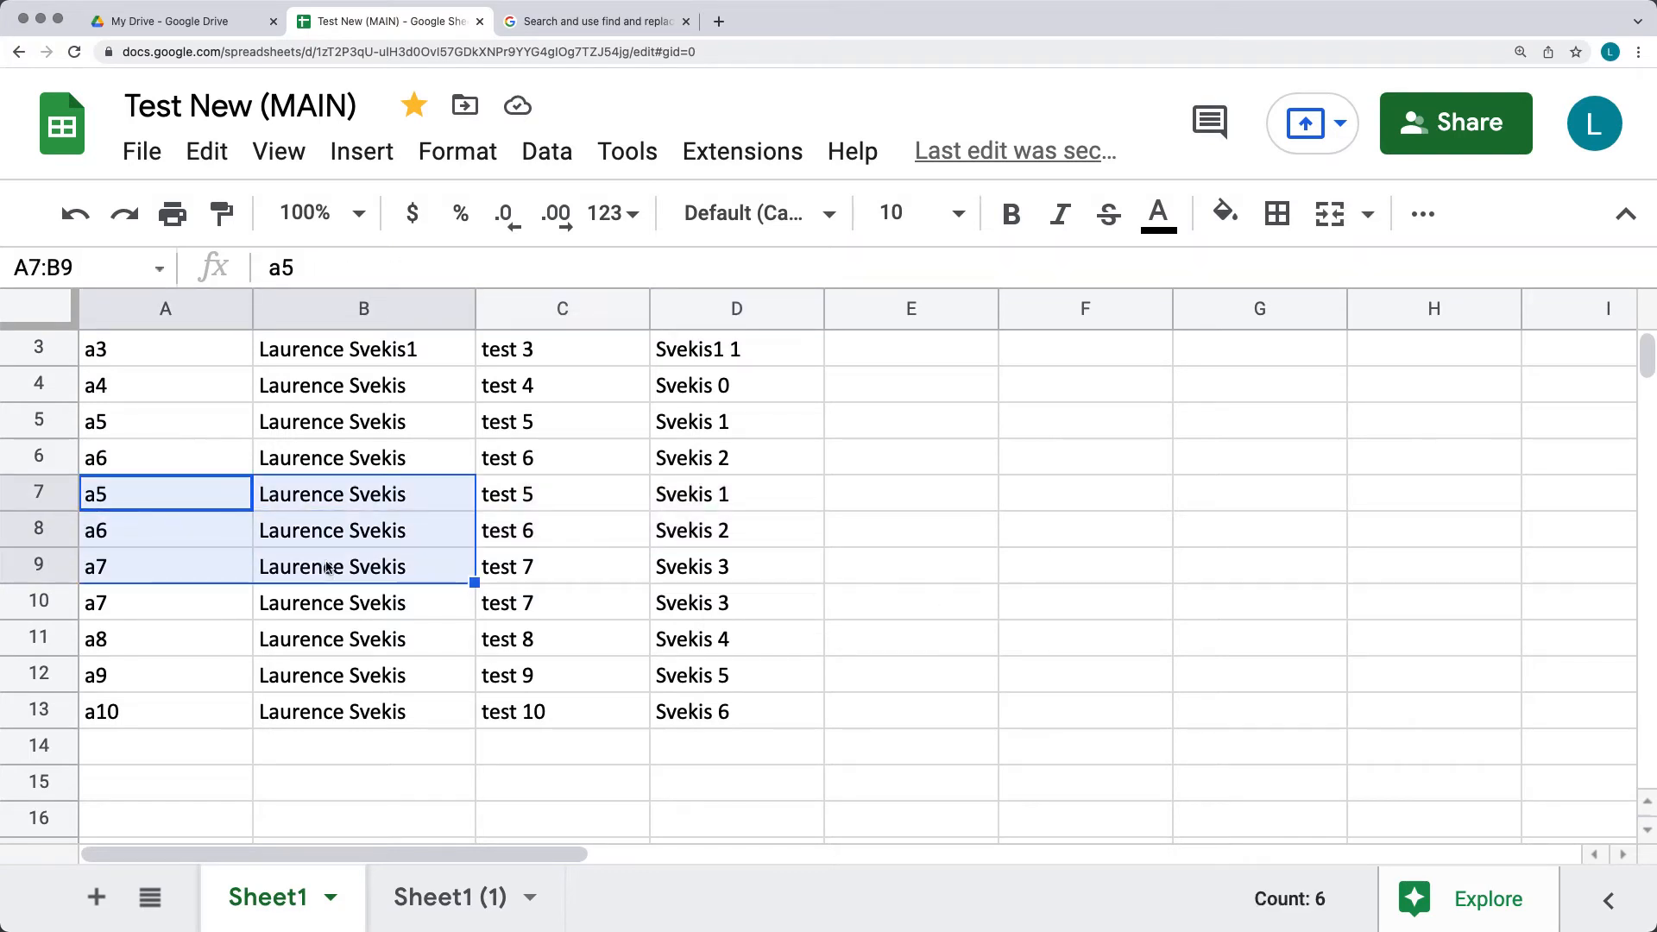
right_click(327, 568)
click(440, 321)
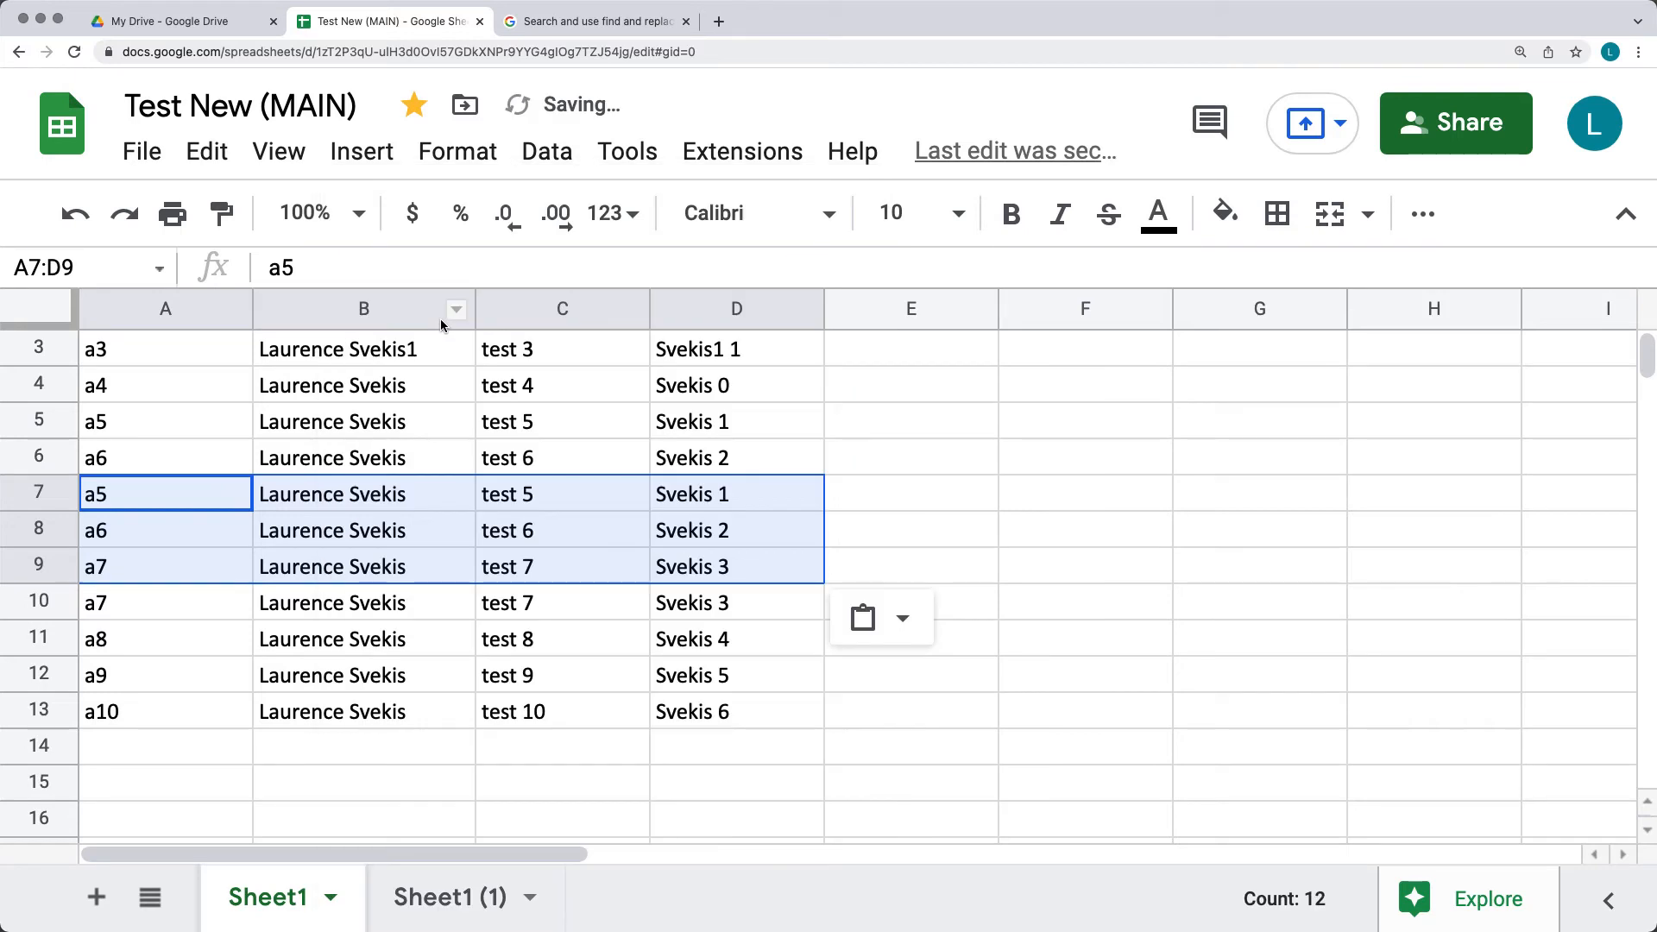
Step: Copy the range A1:D6 from the beginning of the sheet
key(Up)
scroll(138, 379, up, 2)
drag(145, 354, 696, 536)
right_click(483, 517)
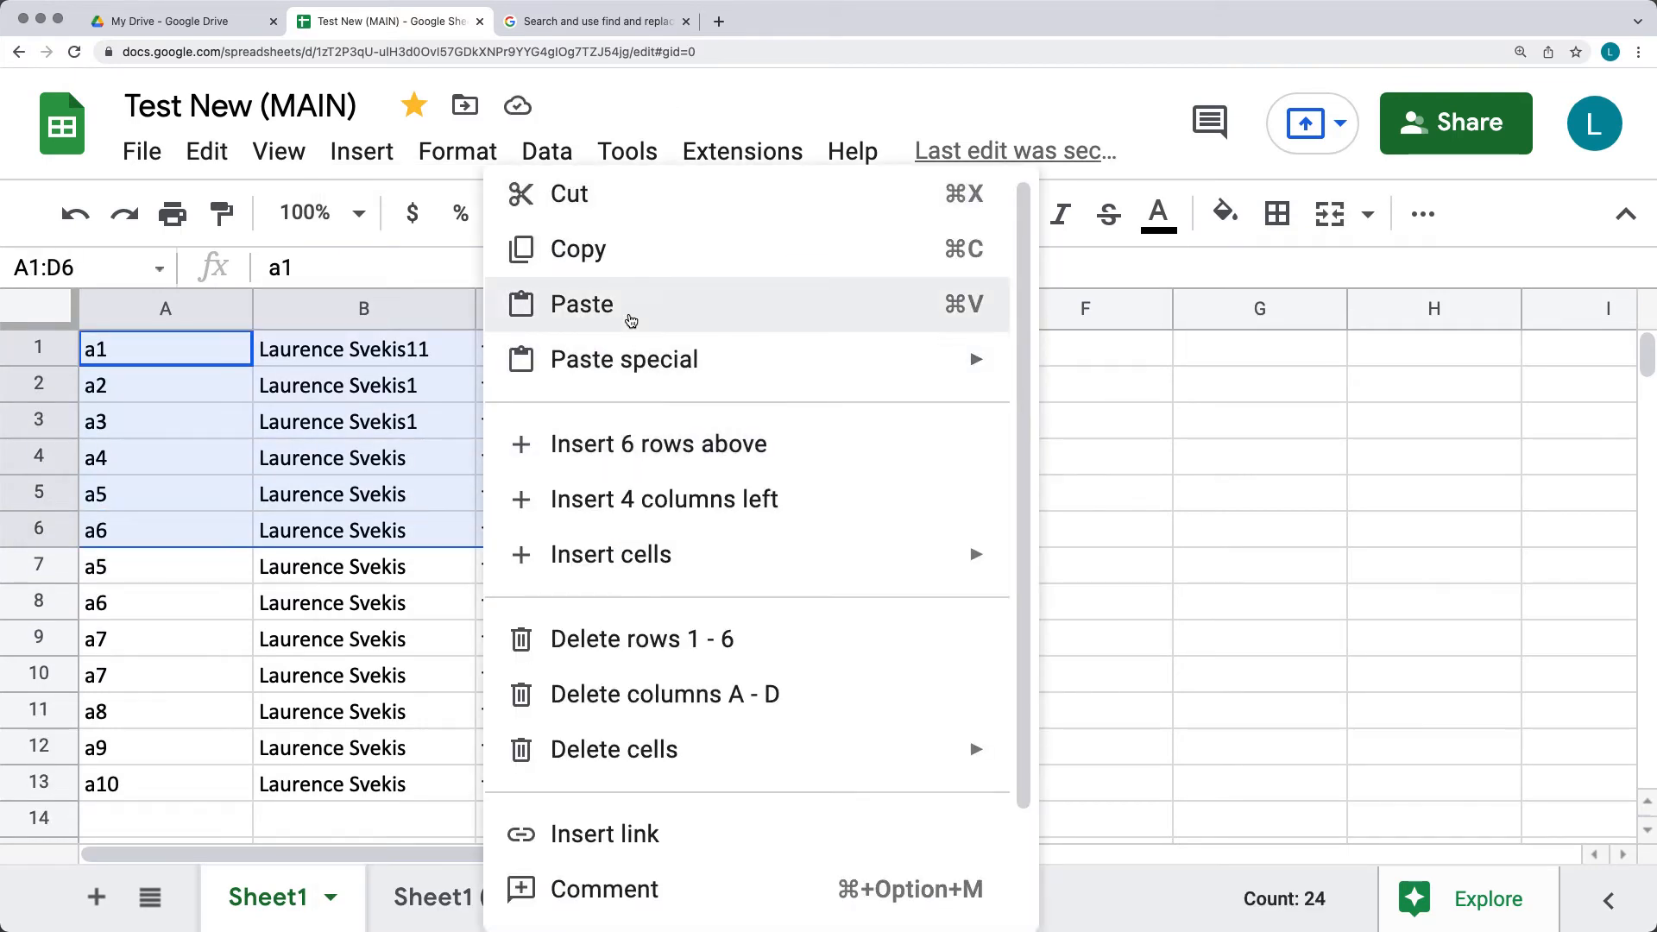
click(631, 250)
Step: Paste the copied block over the existing data starting at A7, then undo the paste
click(163, 424)
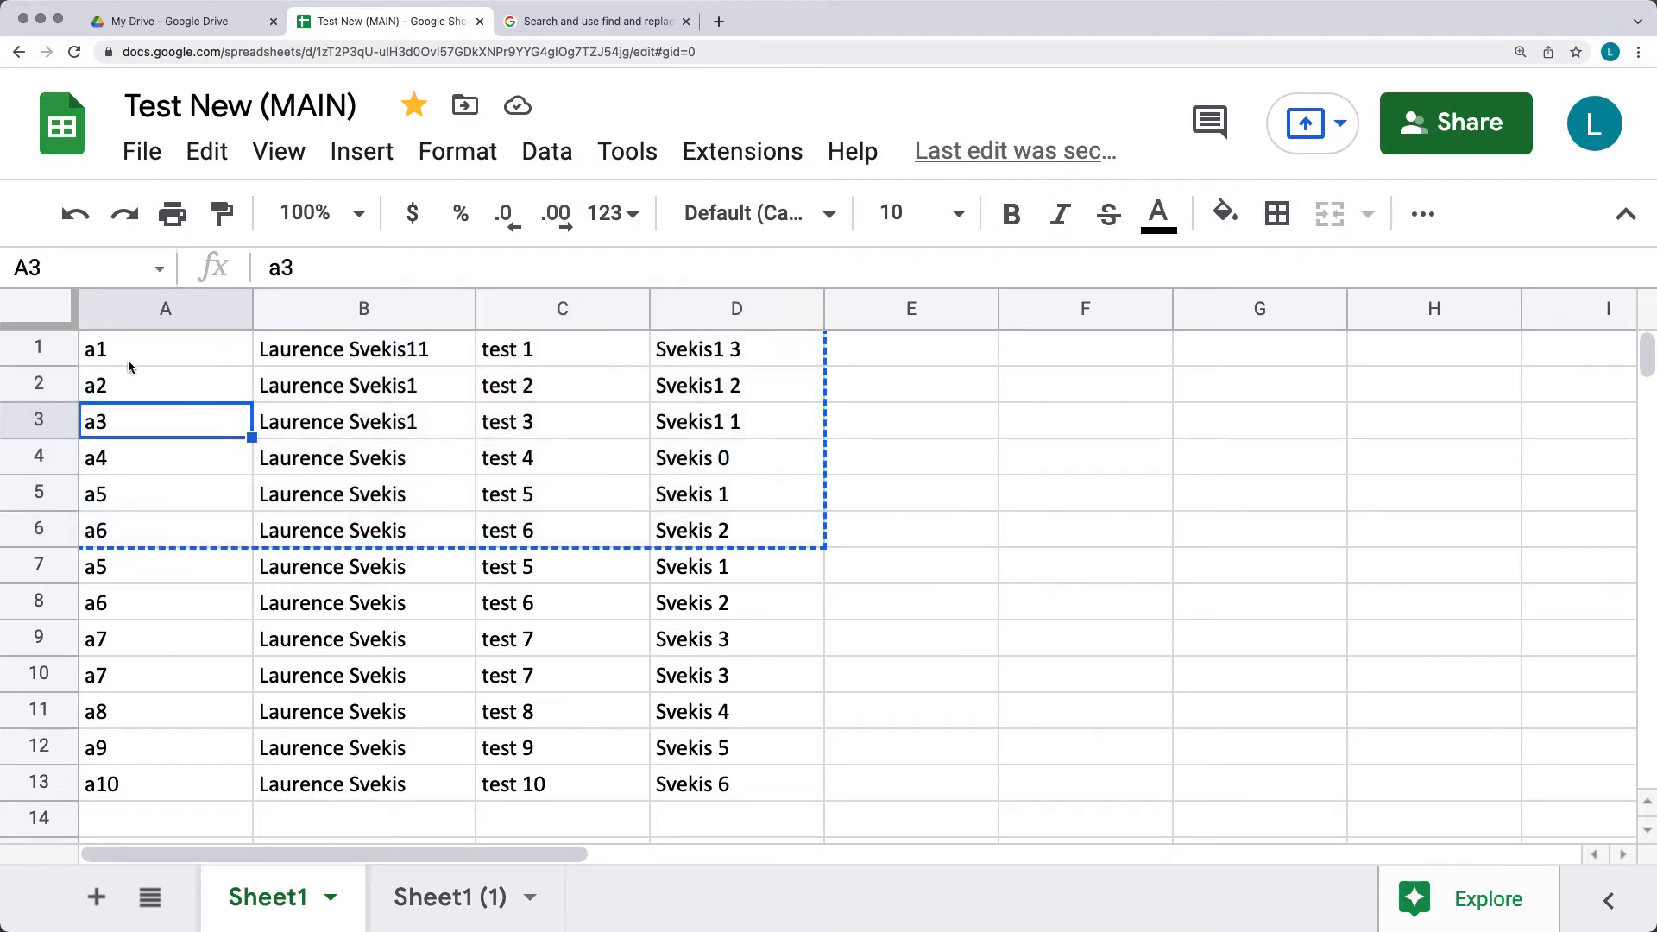
click(131, 565)
right_click(132, 566)
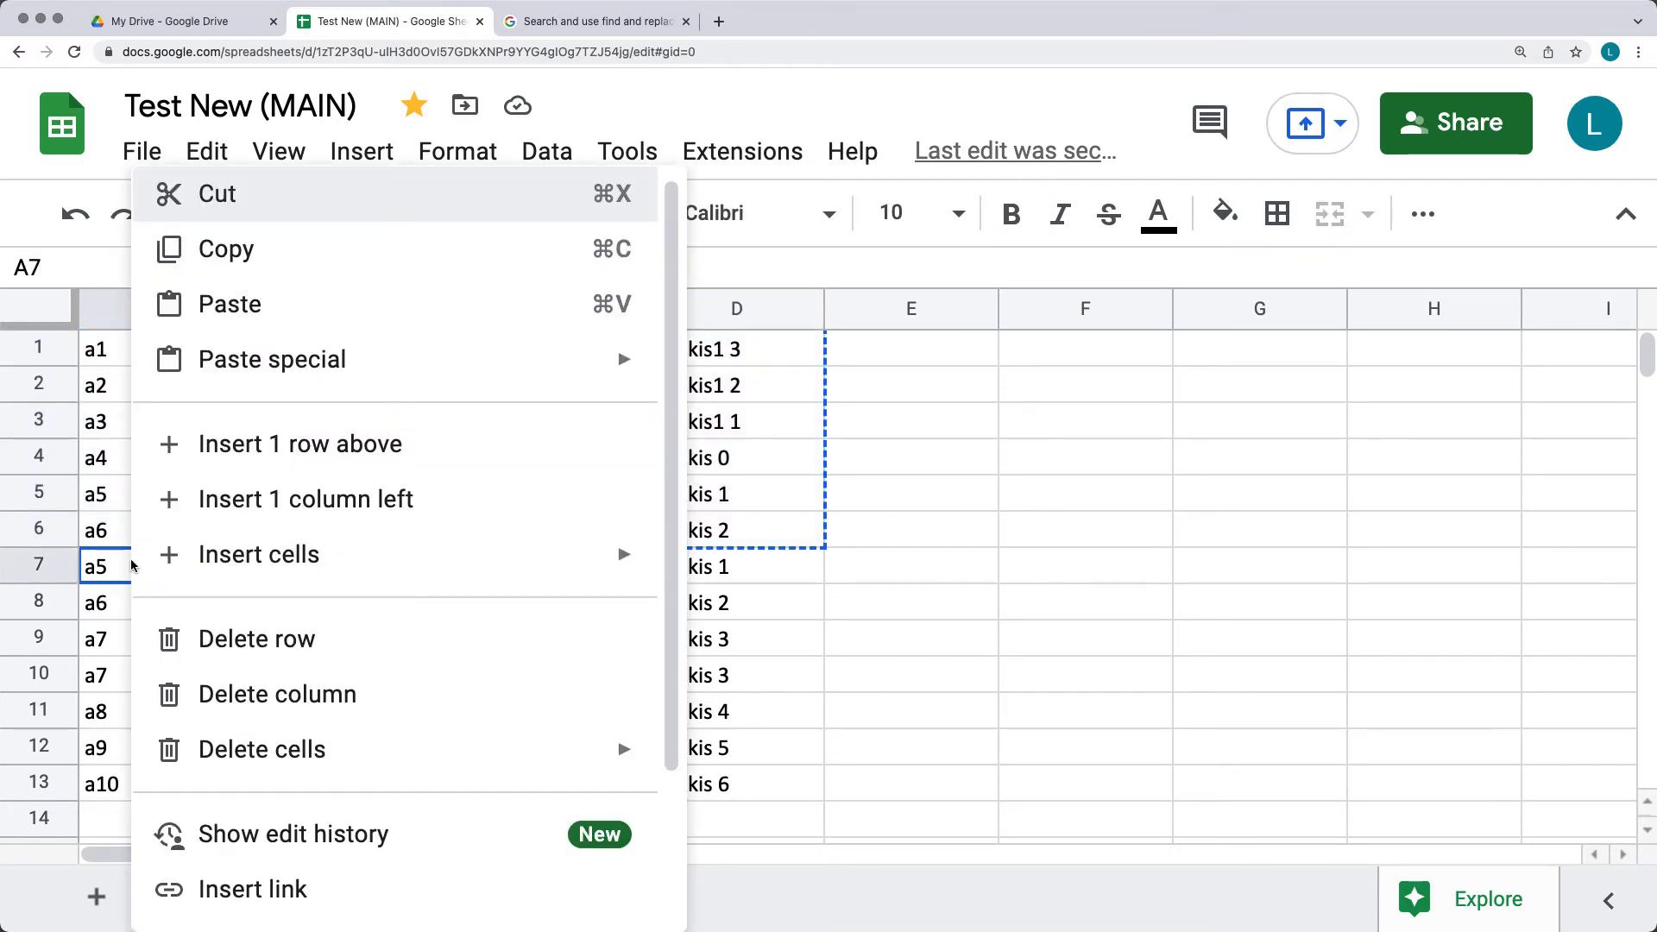
click(248, 308)
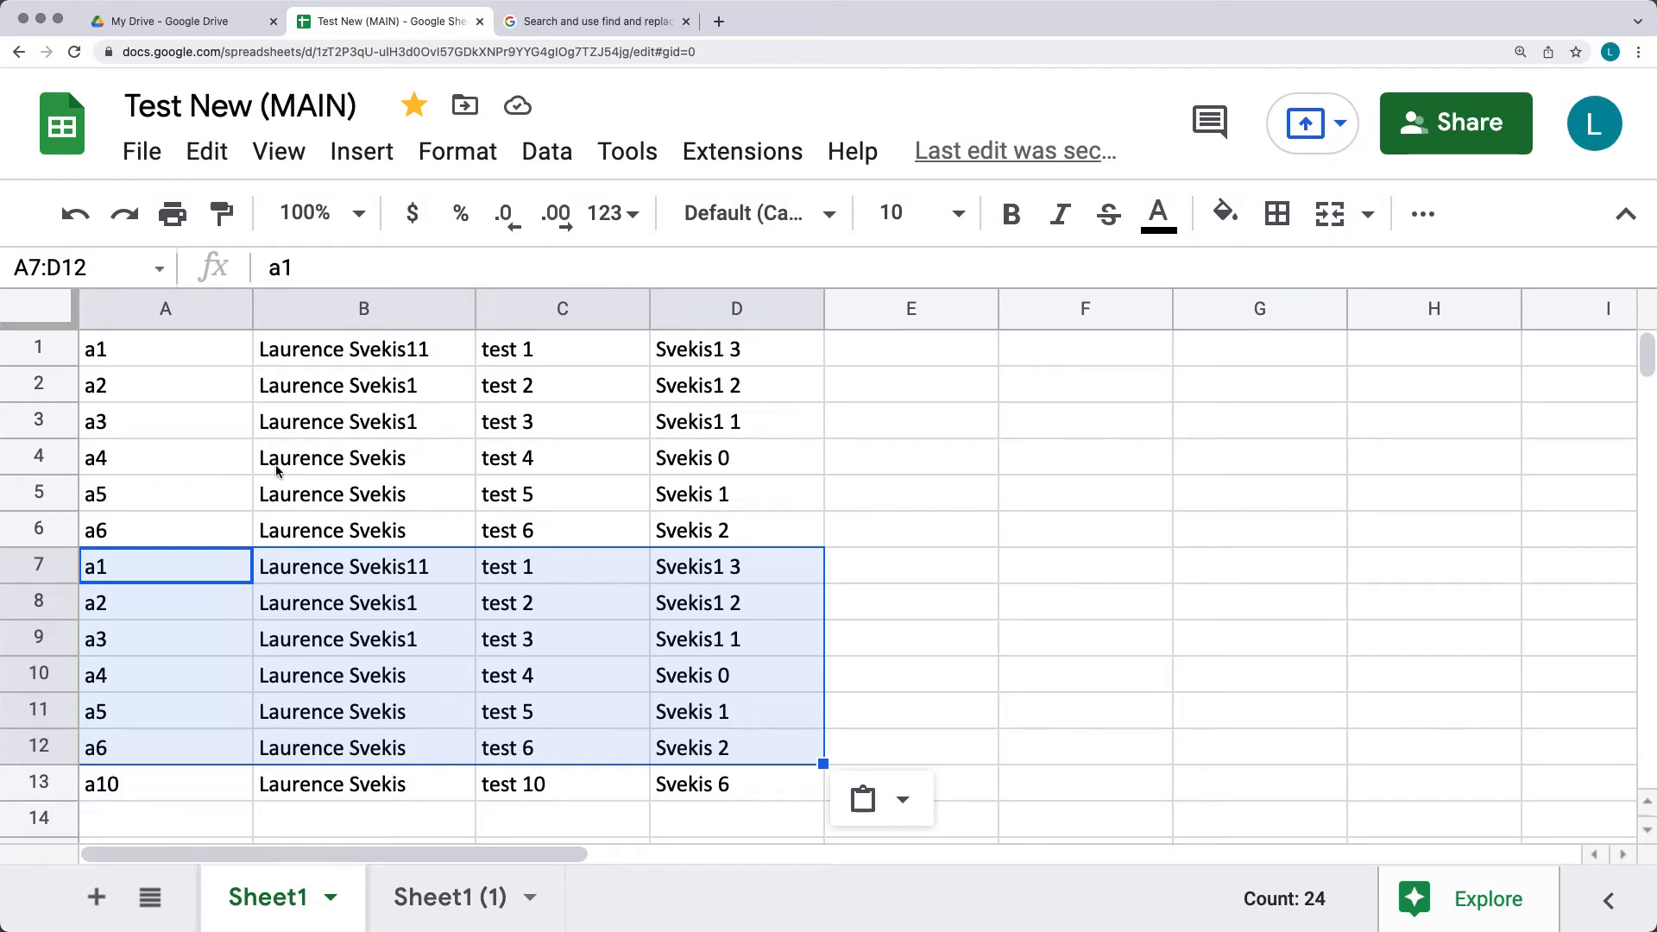
key(super+z)
Step: Paste the copied block as values only into the empty rows starting at A14, below the existing data
click(131, 787)
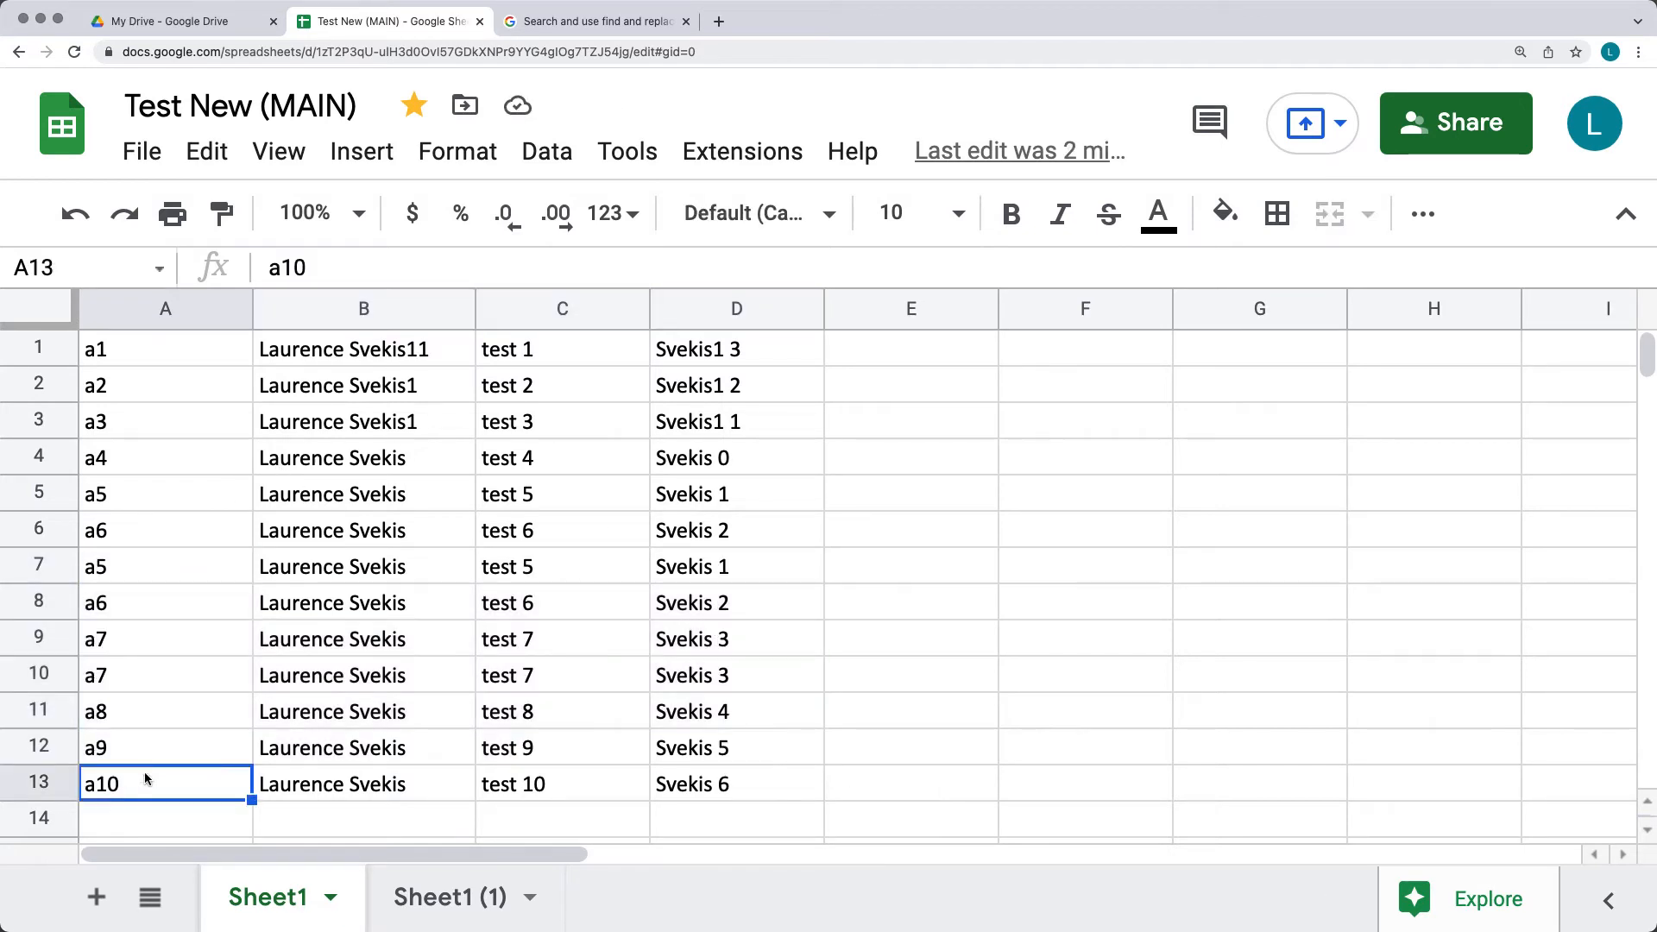
key(Down)
click(207, 152)
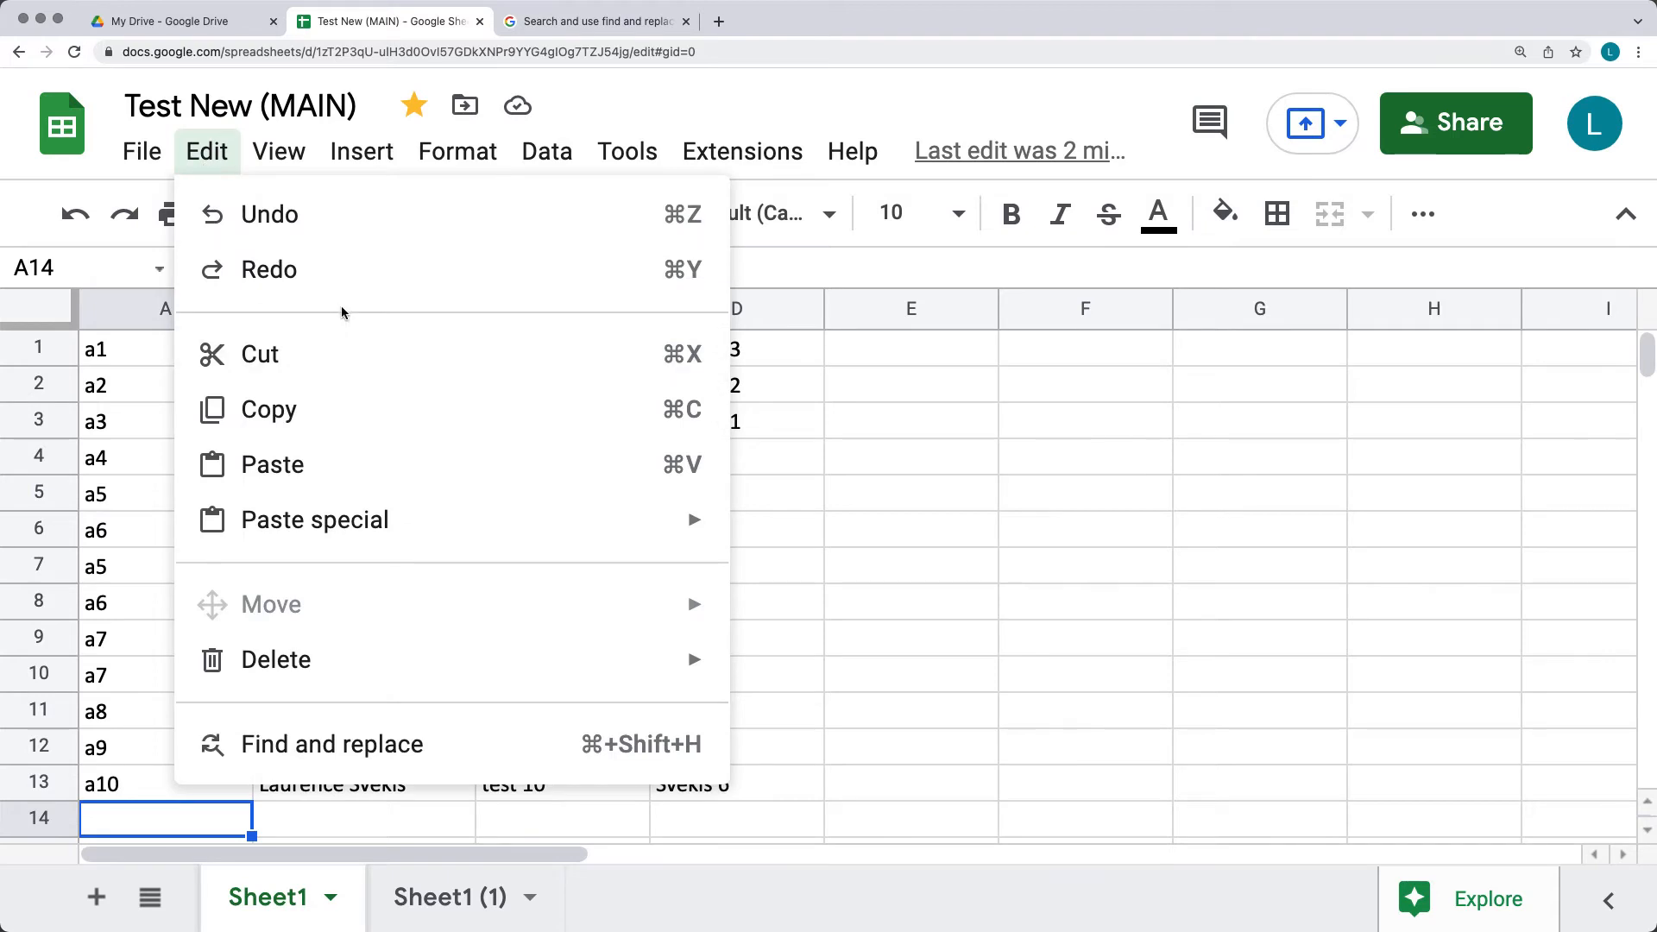
mouse_move(386, 521)
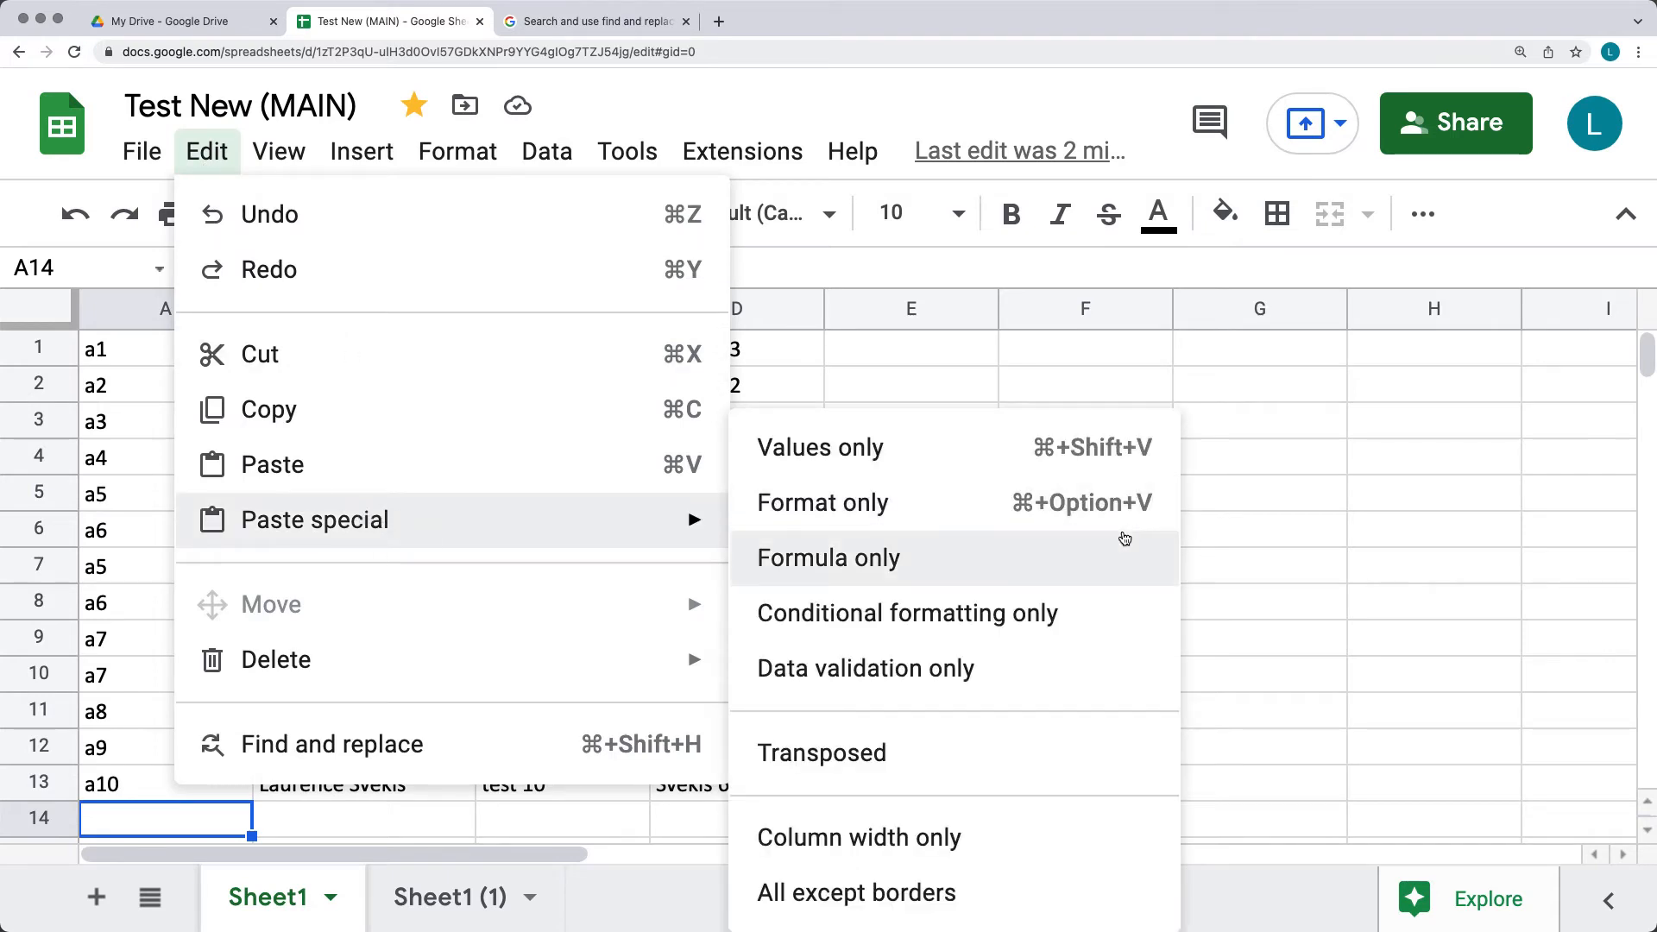
click(933, 448)
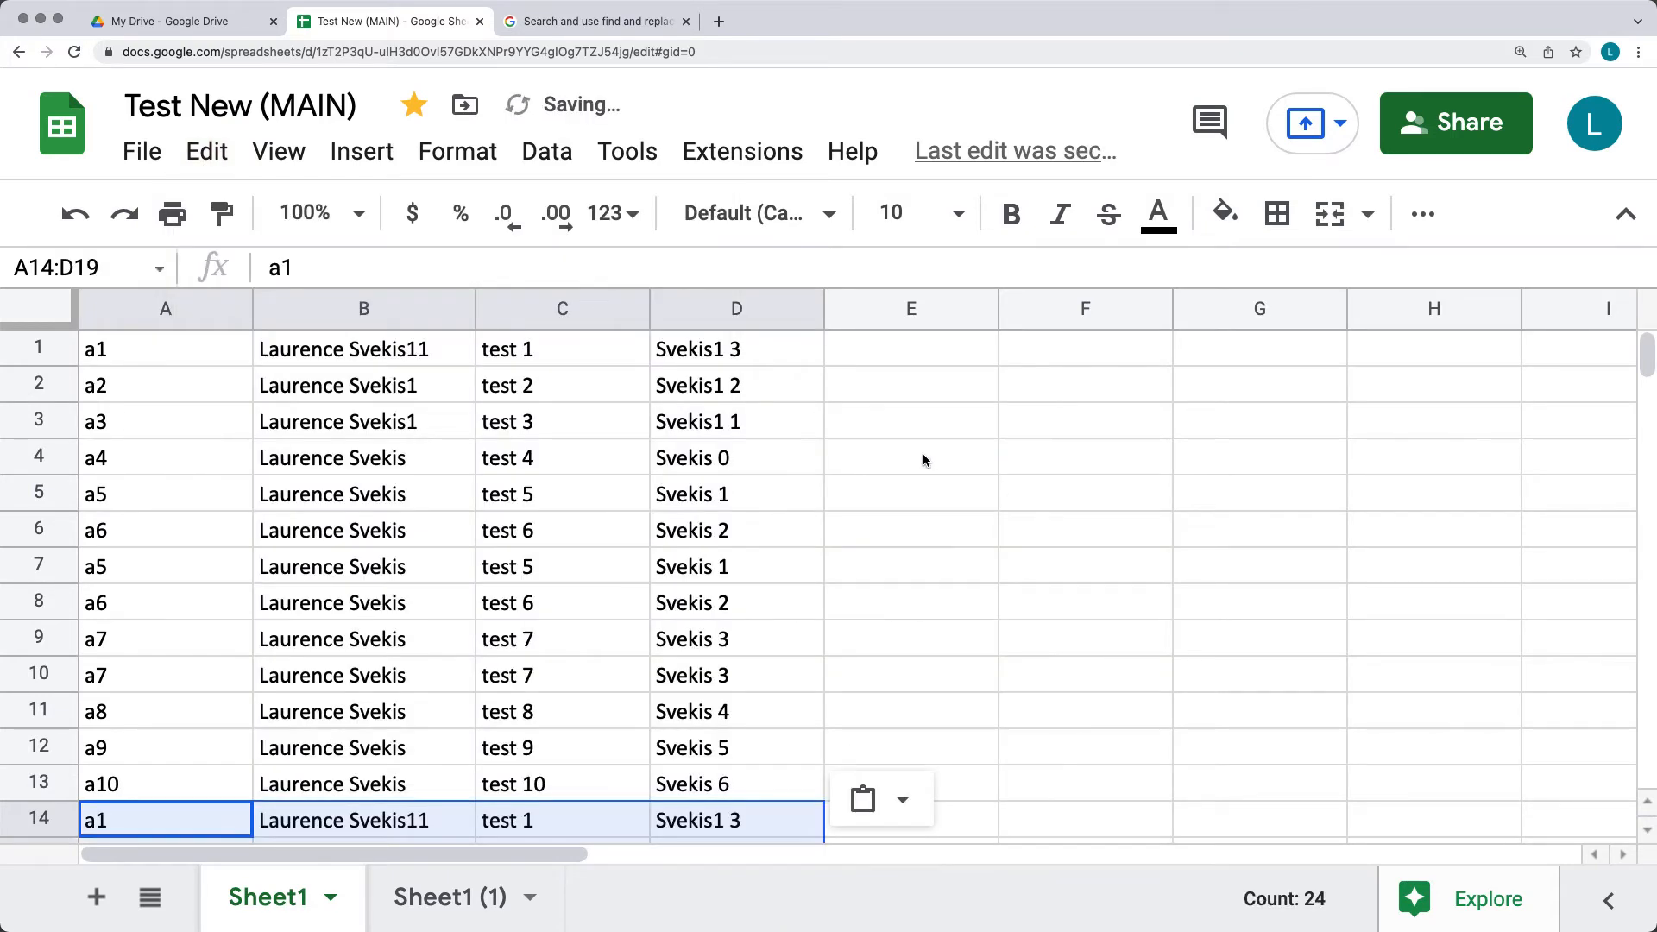
scroll(924, 453, down, 3)
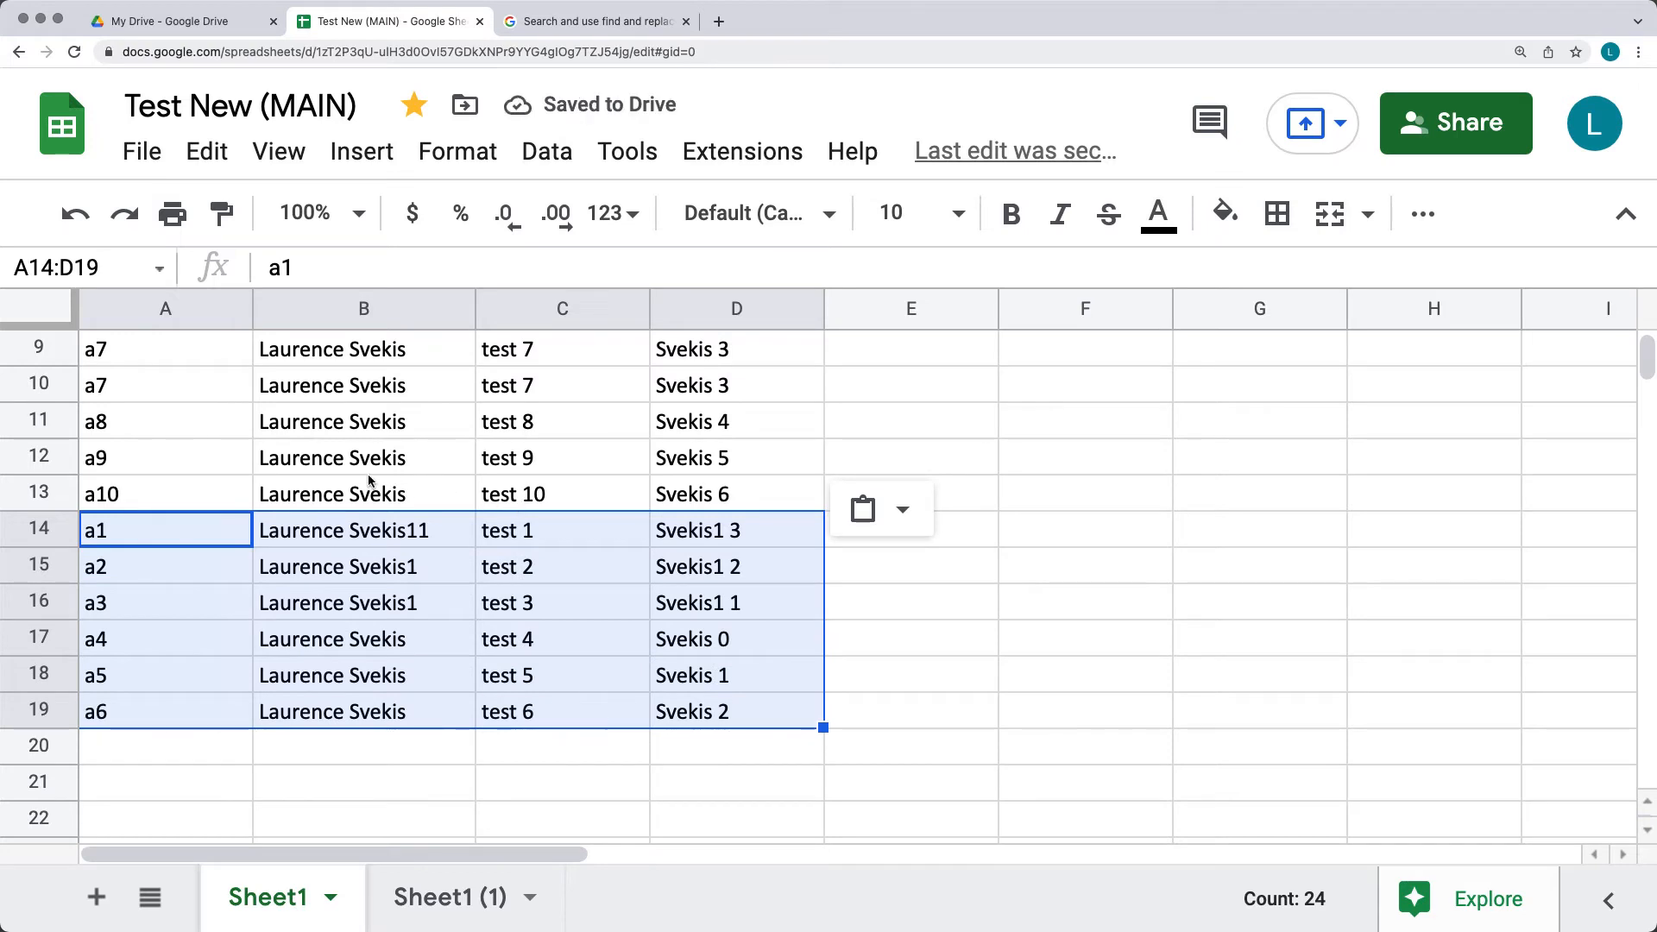
Step: Undo the values-only paste of the block below the existing data
scroll(371, 467, up, 3)
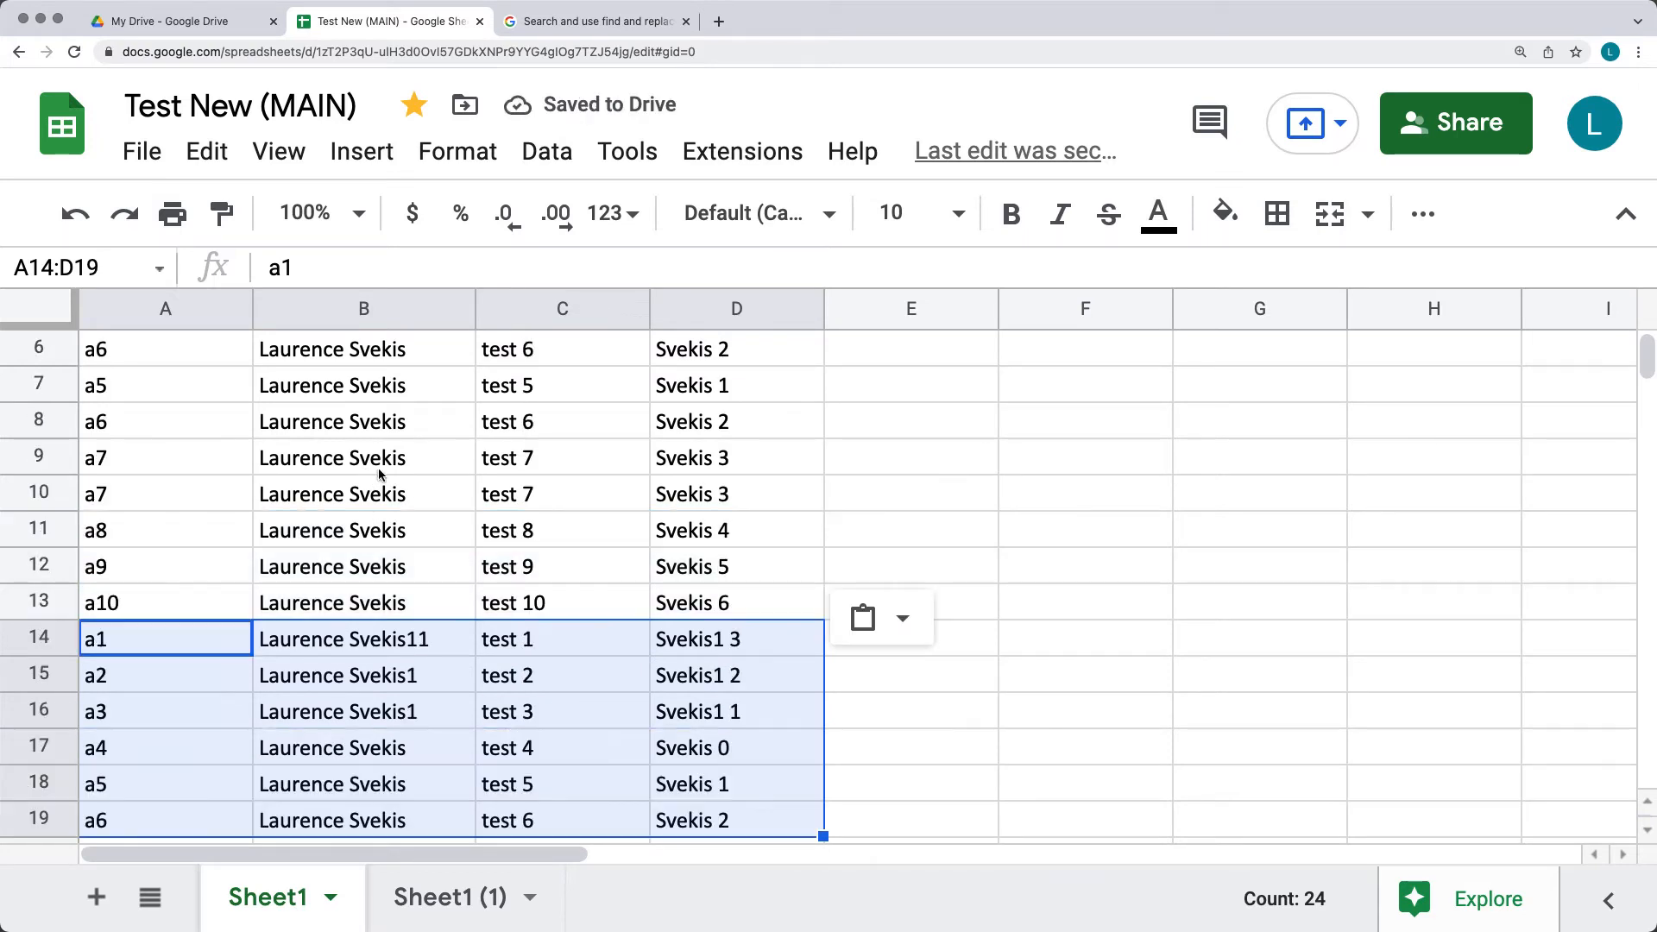
key(super+z)
click(754, 459)
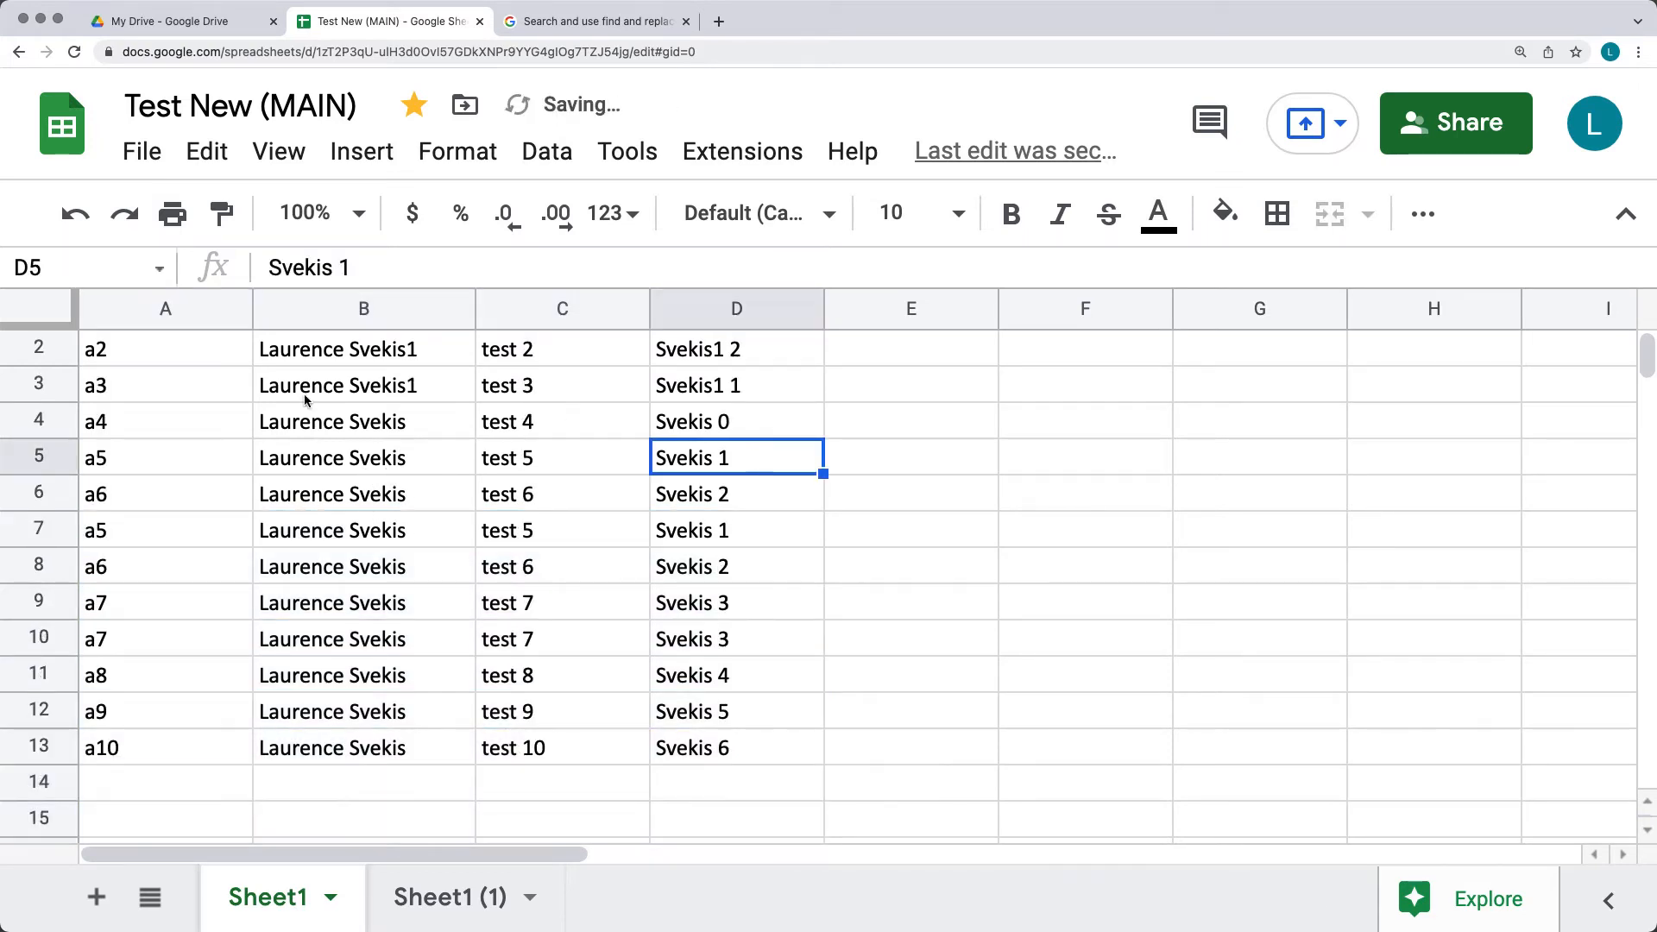
Step: Format the text in A3:D6 as red, bold and italic
drag(173, 387, 771, 490)
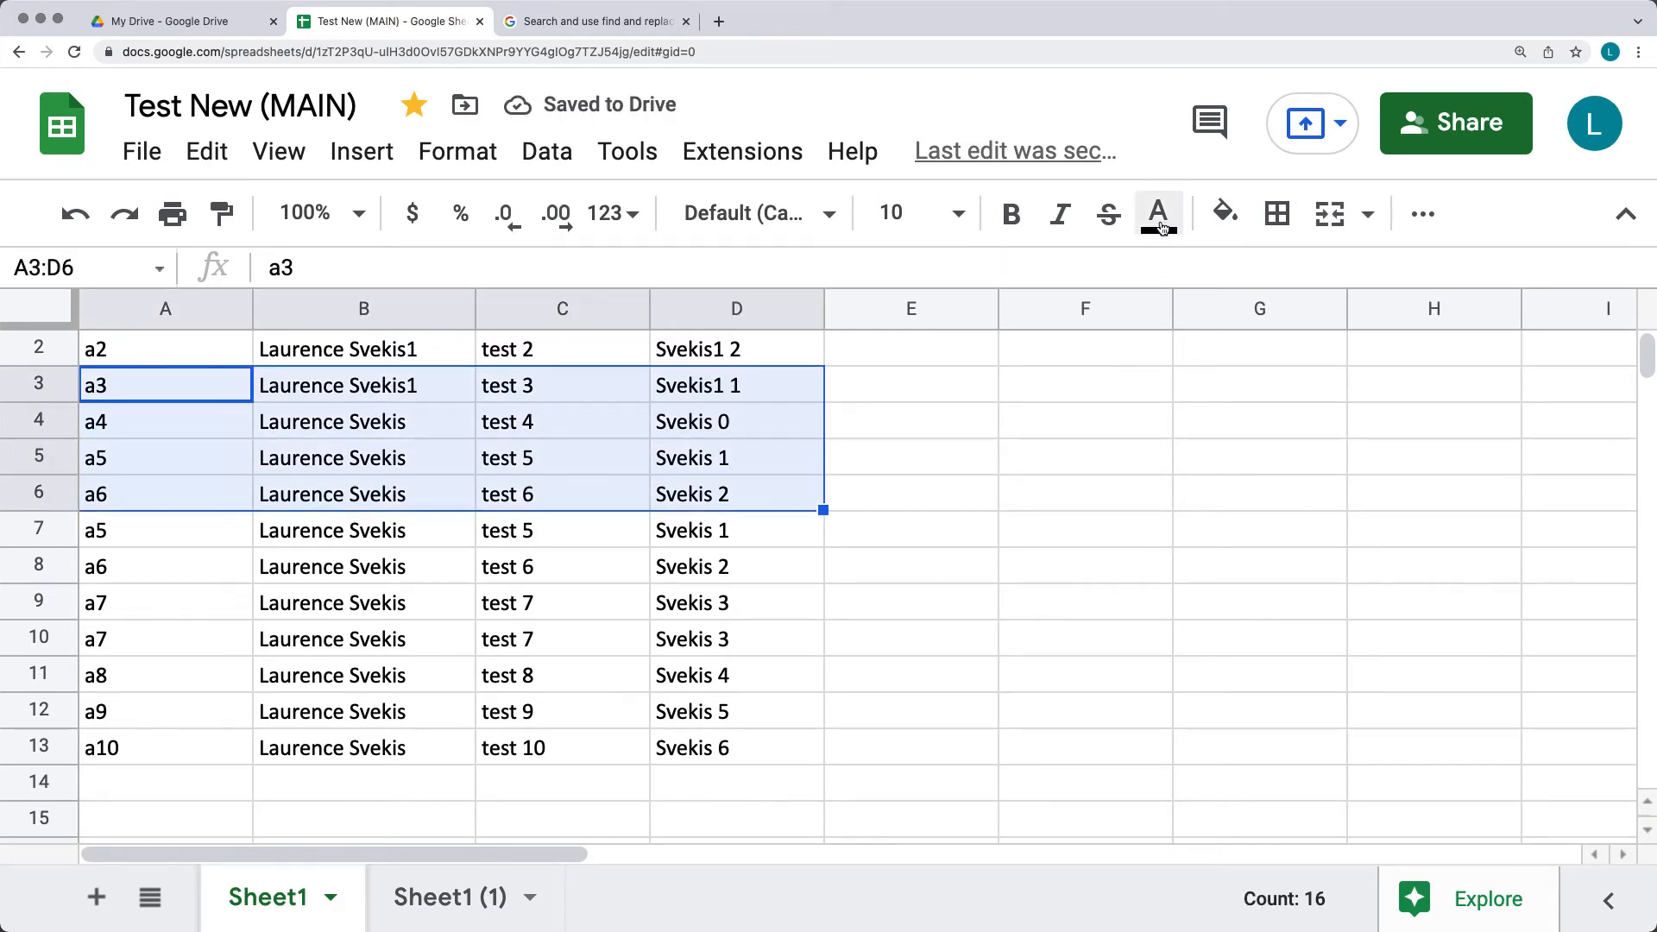
click(1158, 213)
click(1211, 542)
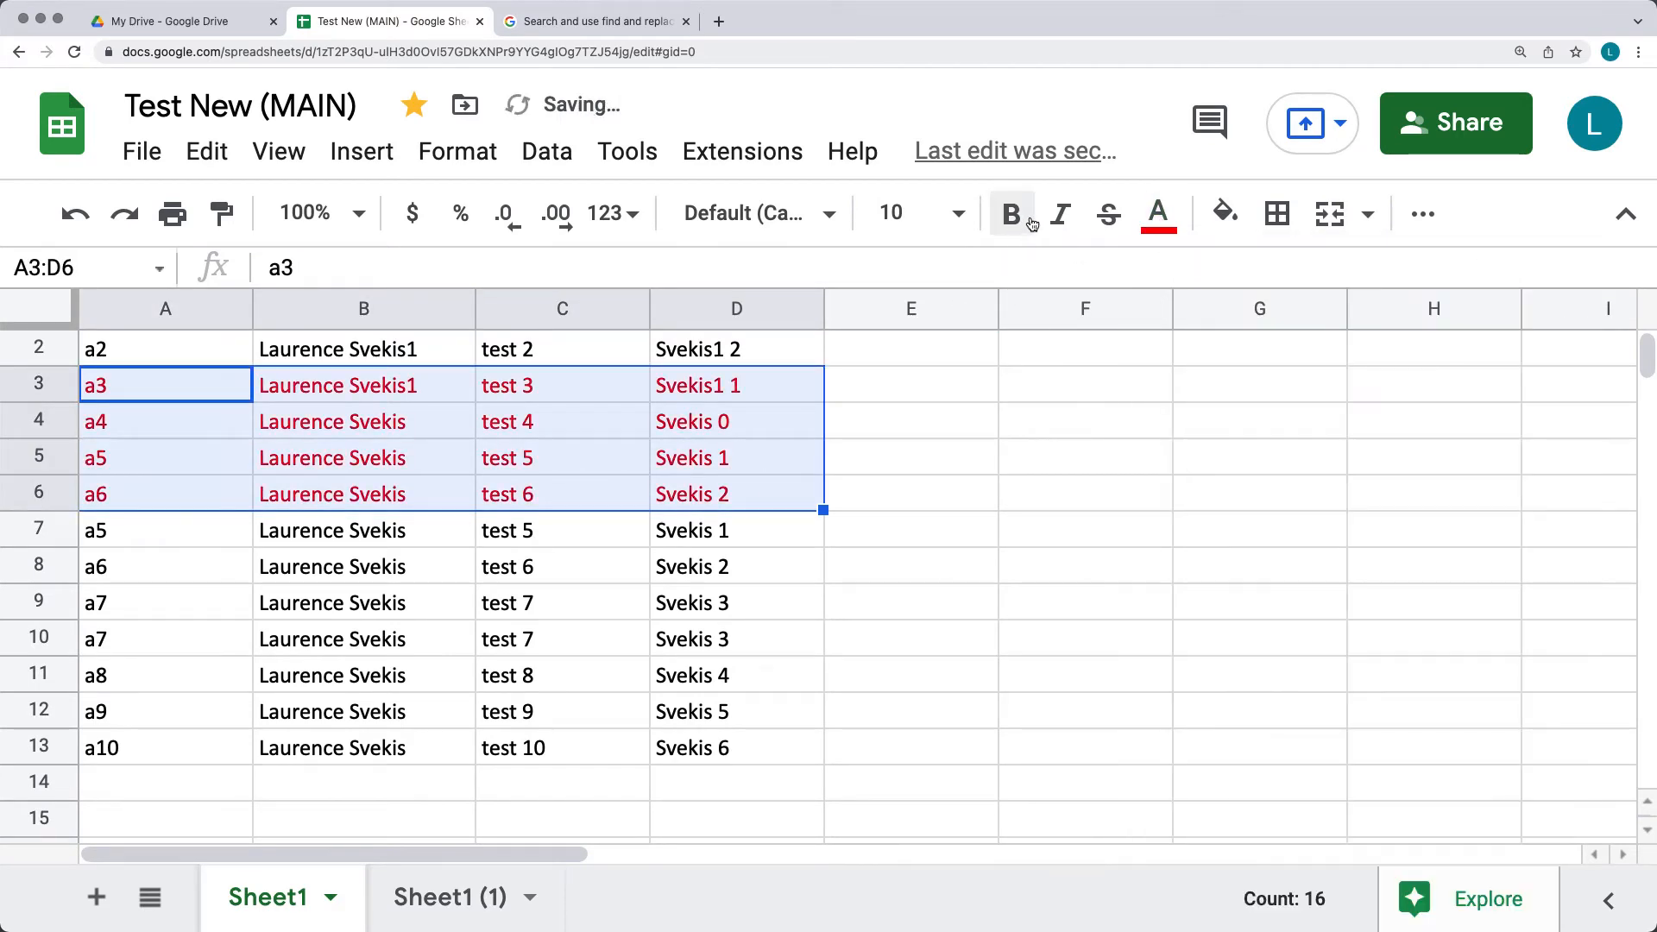
click(1011, 213)
click(1060, 213)
click(1045, 493)
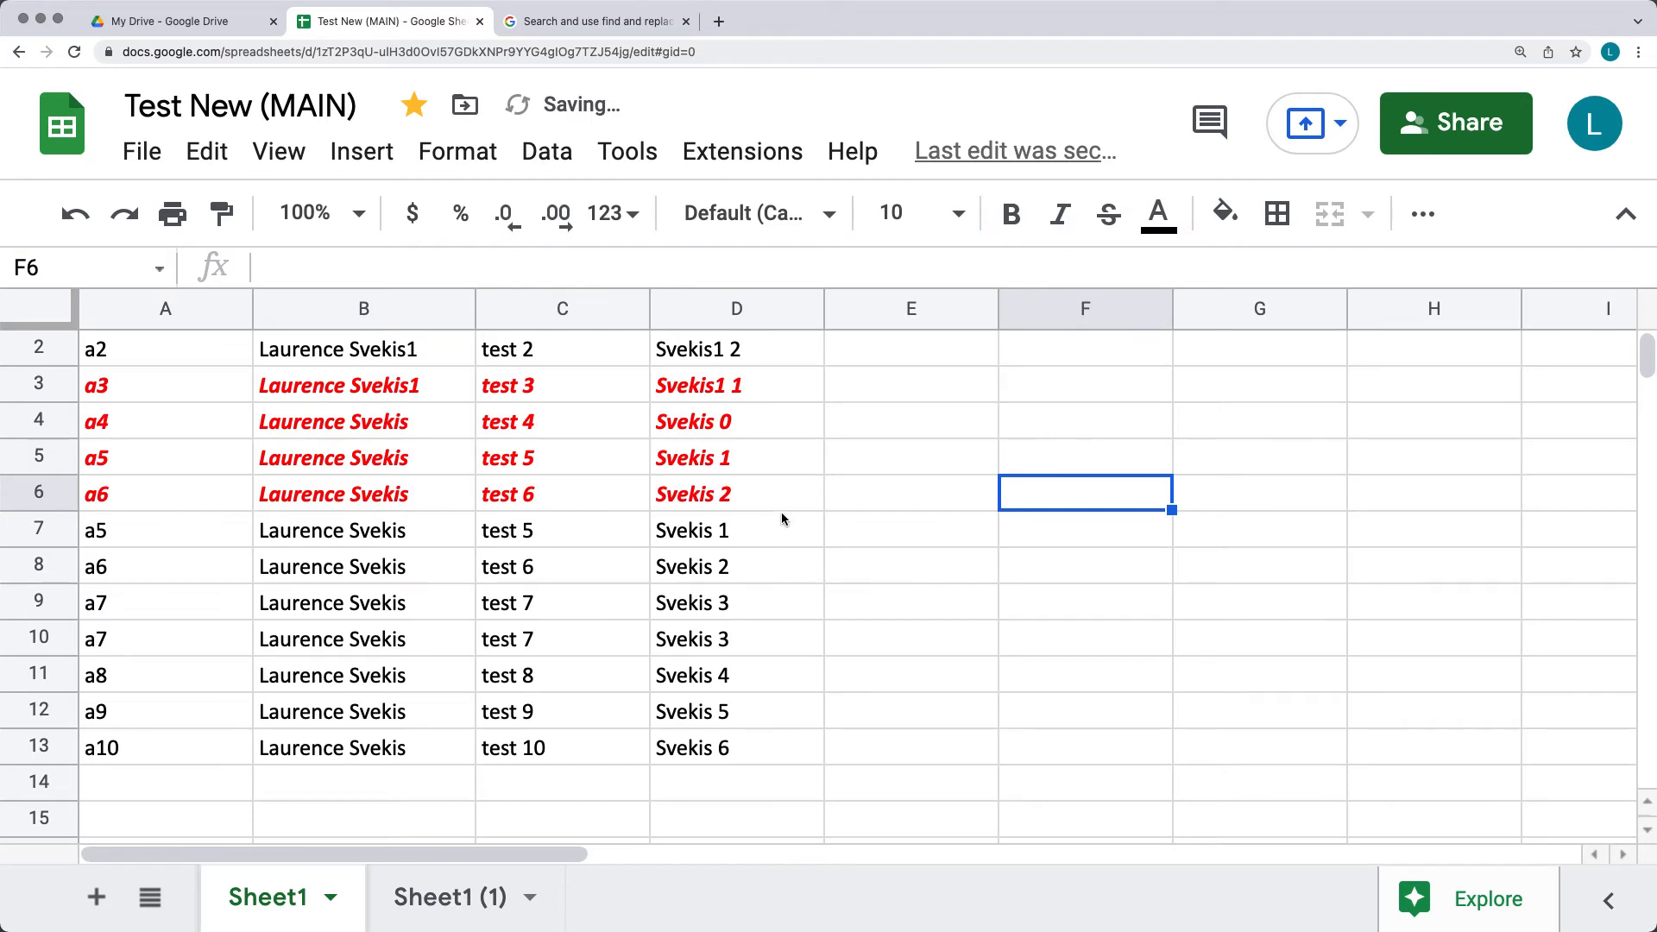
Step: Copy the range A2:D7, including the red formatted rows, and paste it as values only starting at A14
drag(790, 528, 95, 399)
right_click(95, 399)
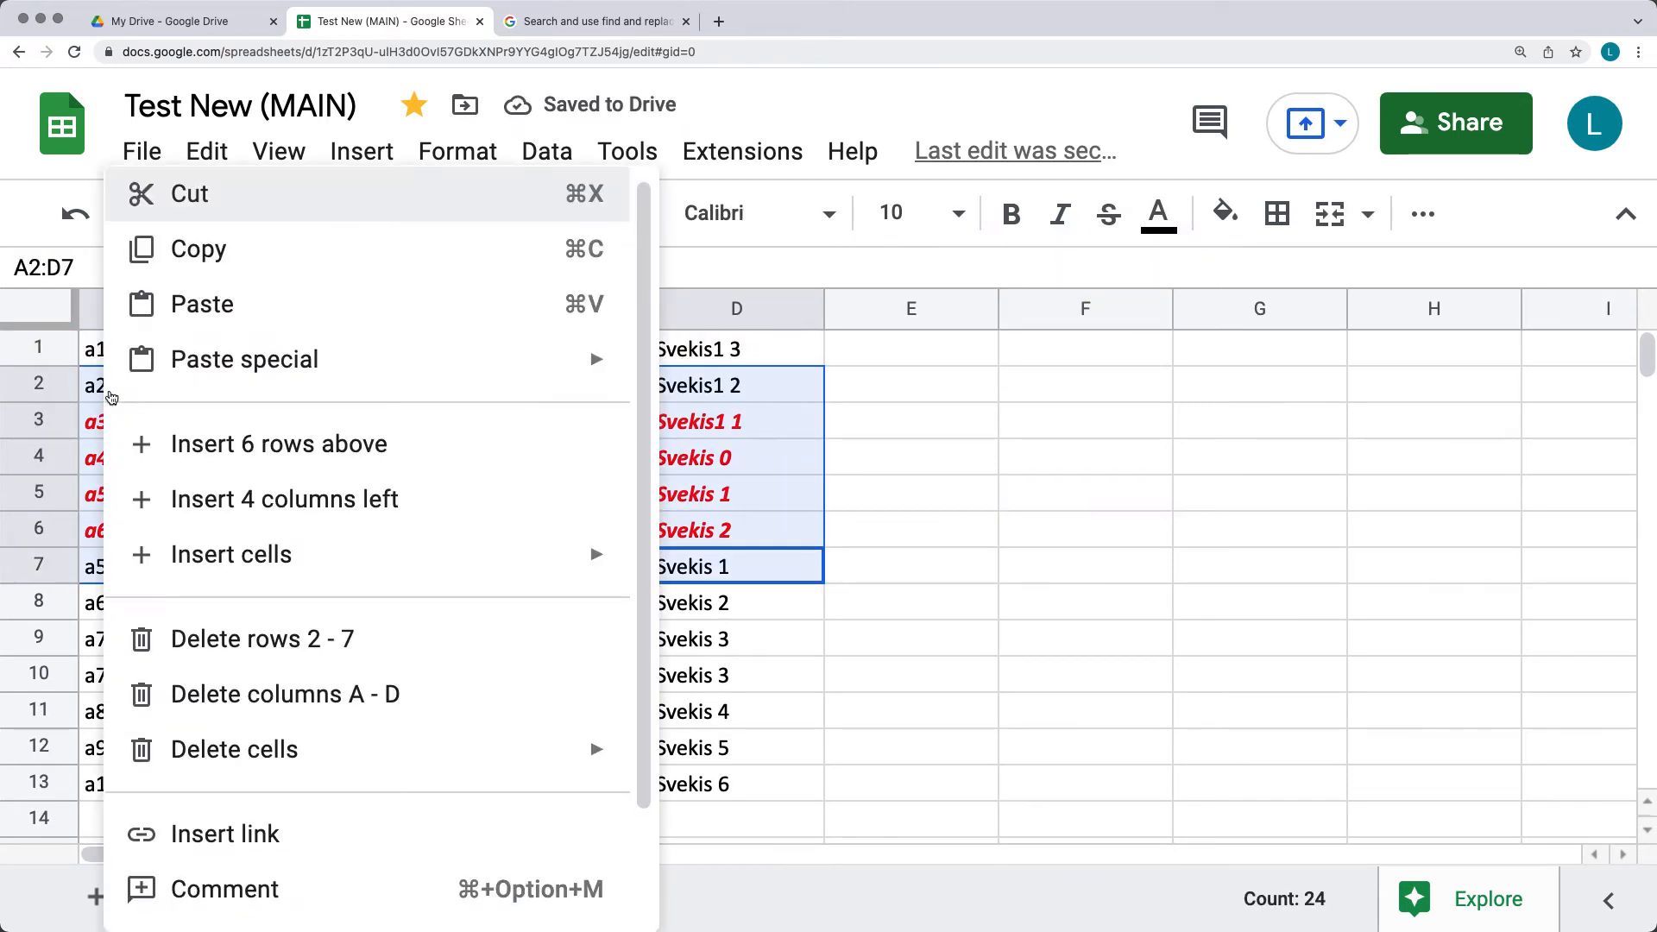
click(227, 250)
click(102, 822)
right_click(102, 821)
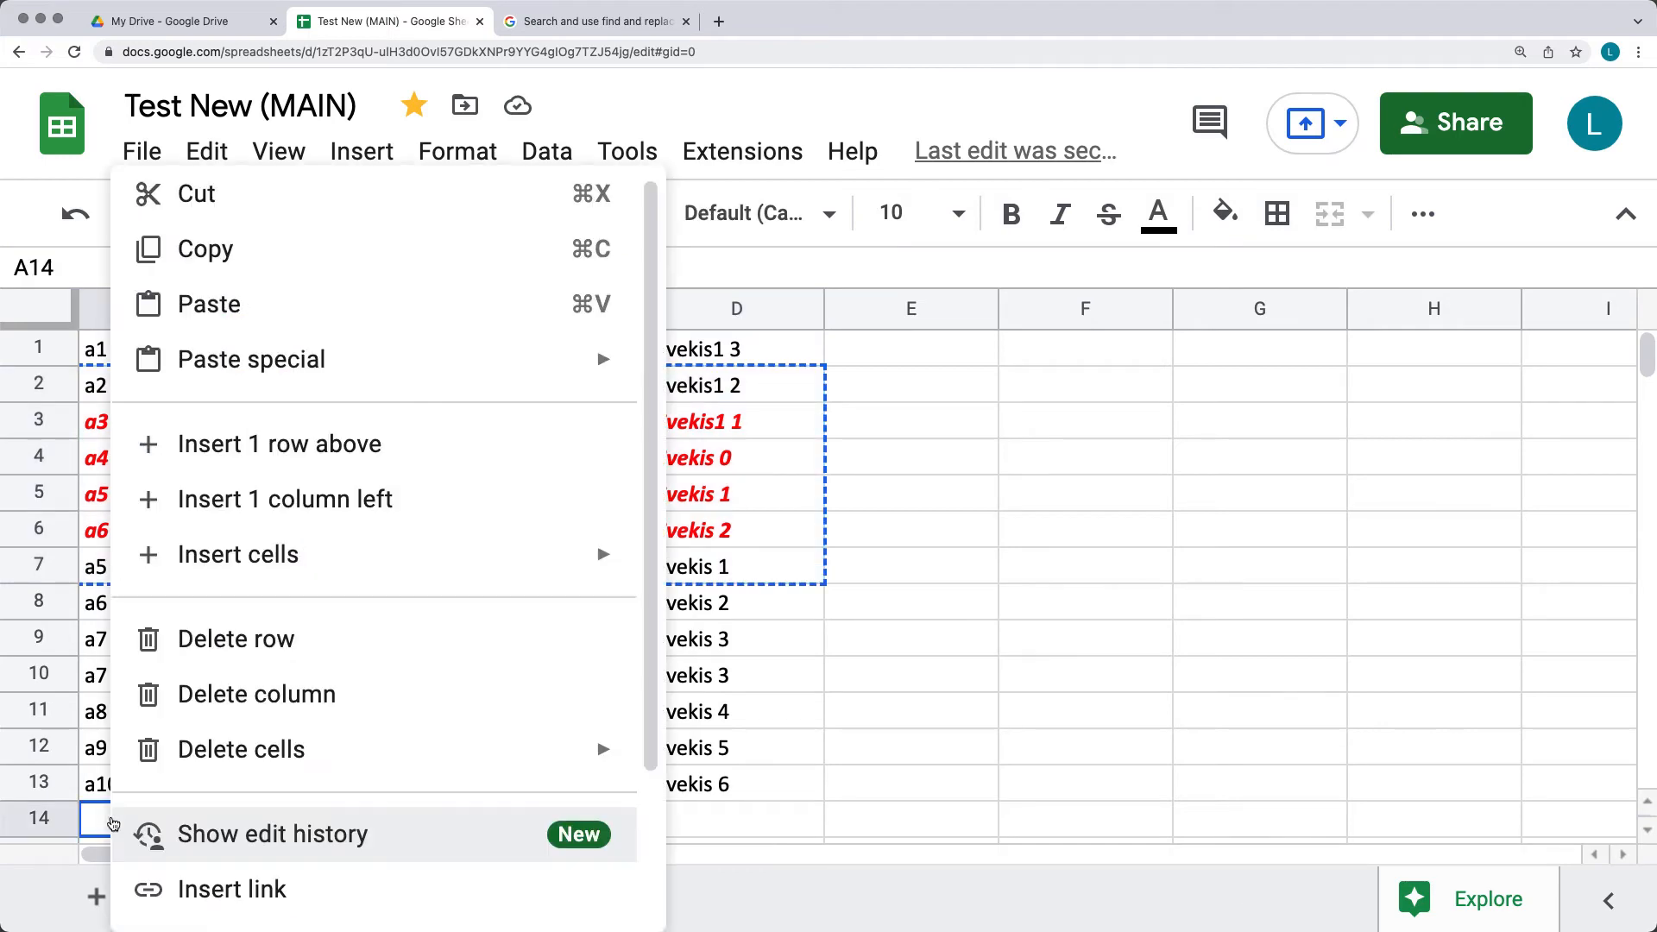
mouse_move(339, 371)
click(708, 370)
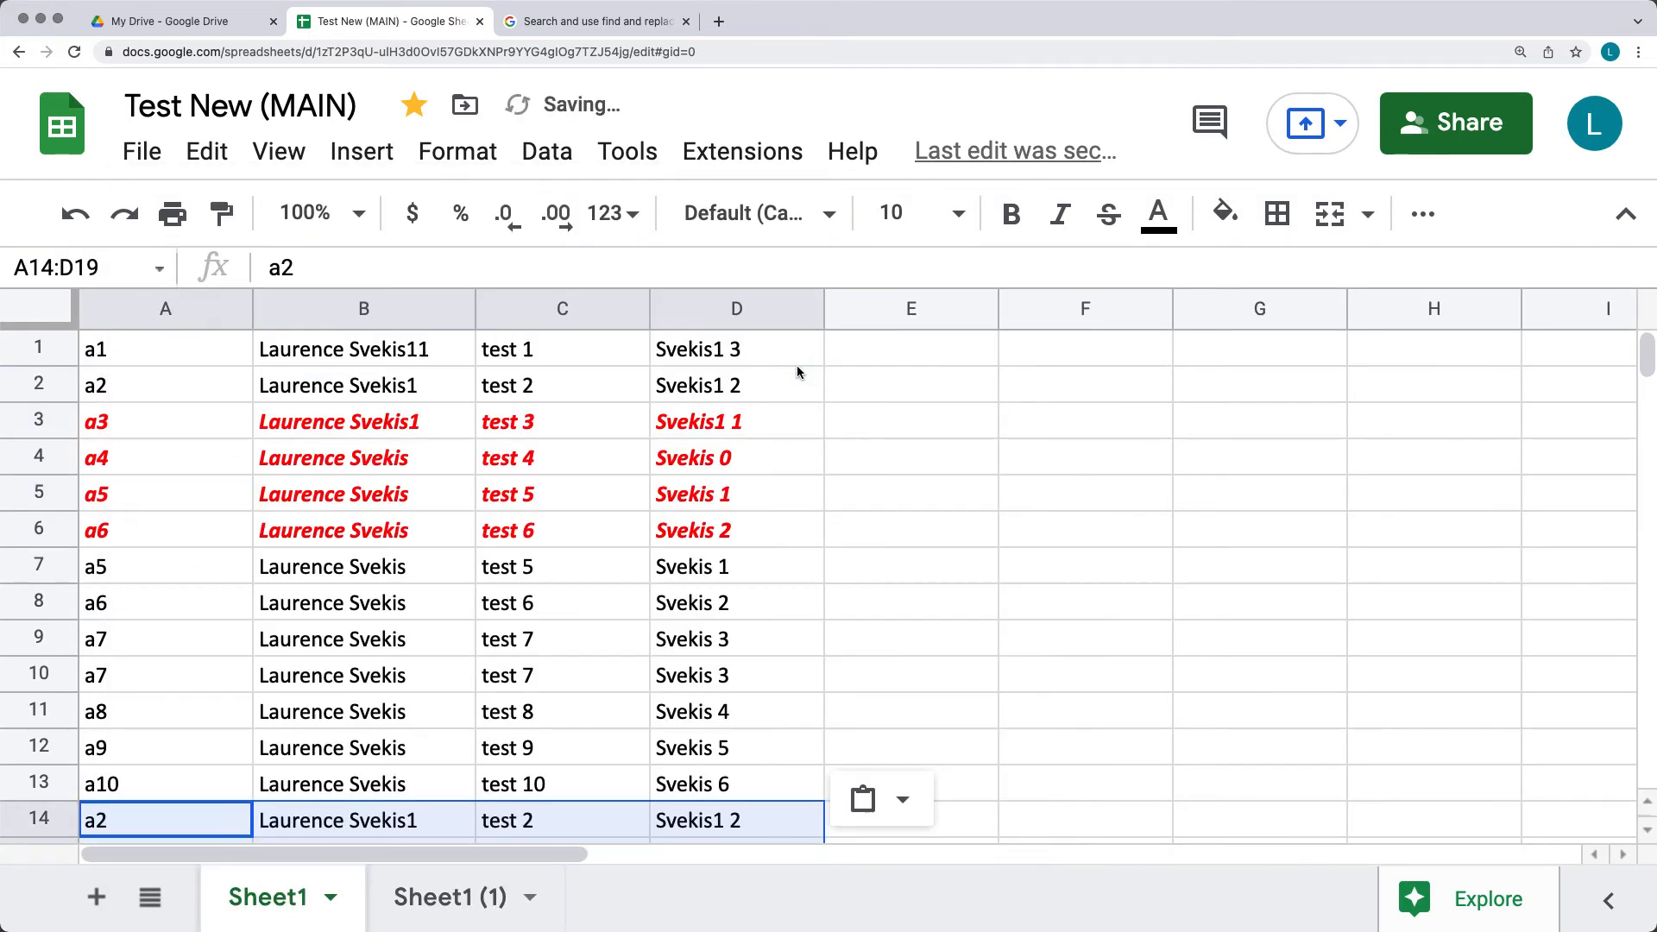
Step: Paste only the format of the copied range onto the empty row 20 below the data
scroll(786, 523, down, 3)
scroll(558, 451, up, 3)
scroll(415, 466, down, 2)
scroll(95, 708, down, 6)
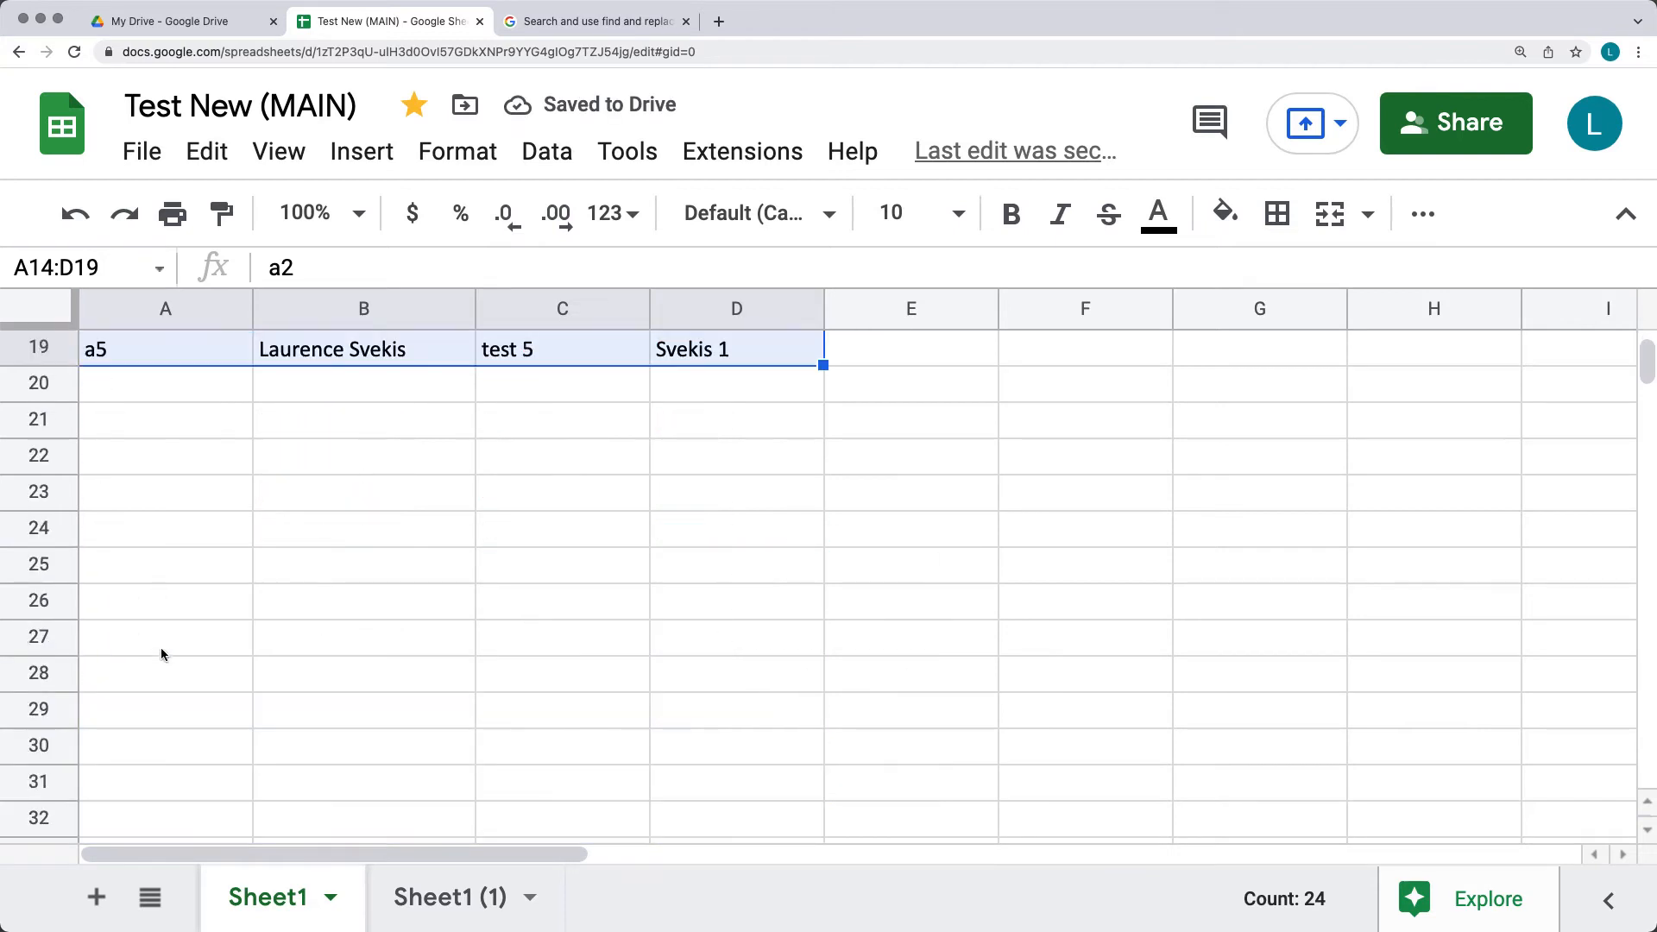
click(31, 385)
right_click(138, 386)
mouse_move(290, 351)
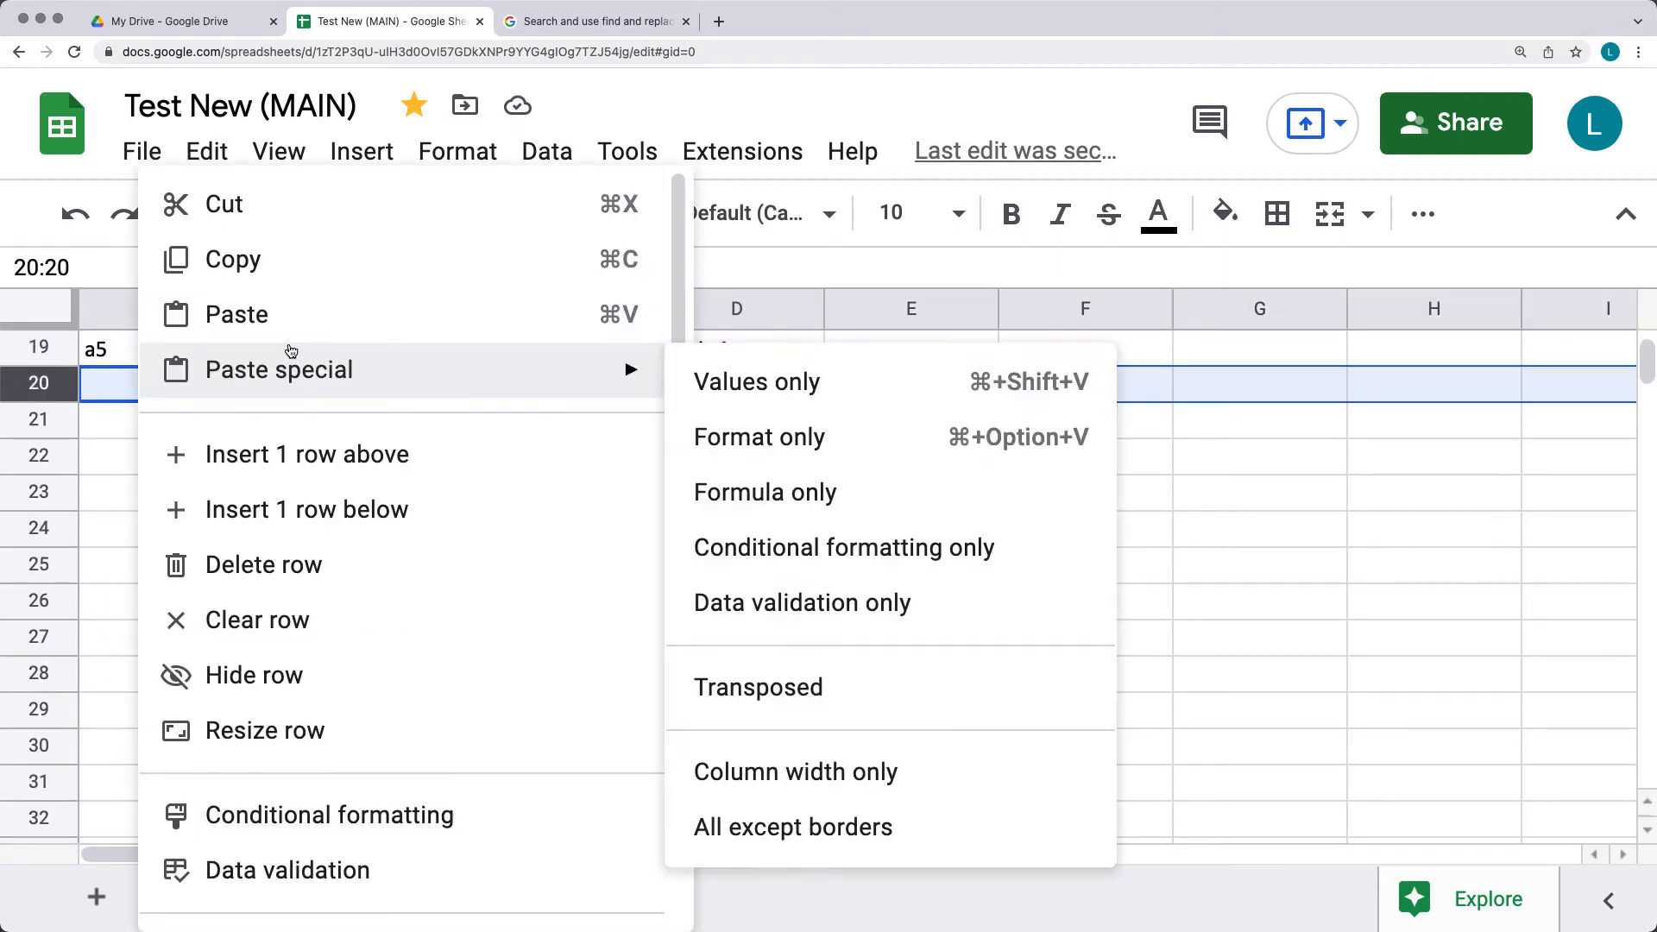
click(820, 439)
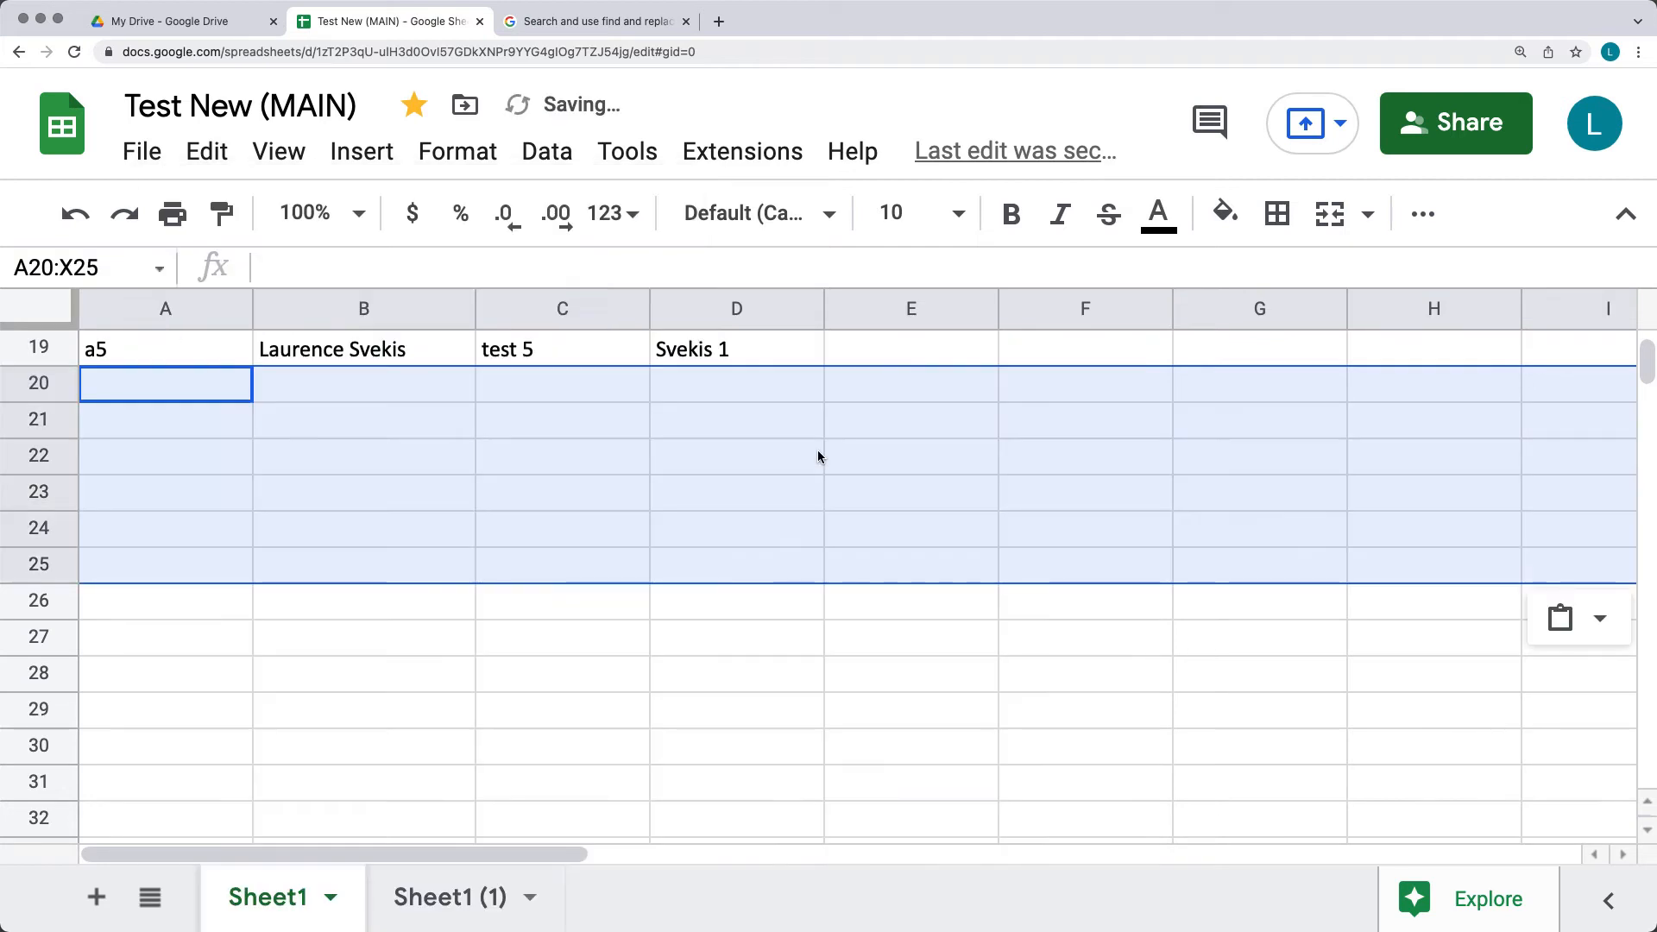
Step: Paste only the format of the copied range onto the existing data starting at row 10
scroll(816, 456, up, 5)
click(39, 530)
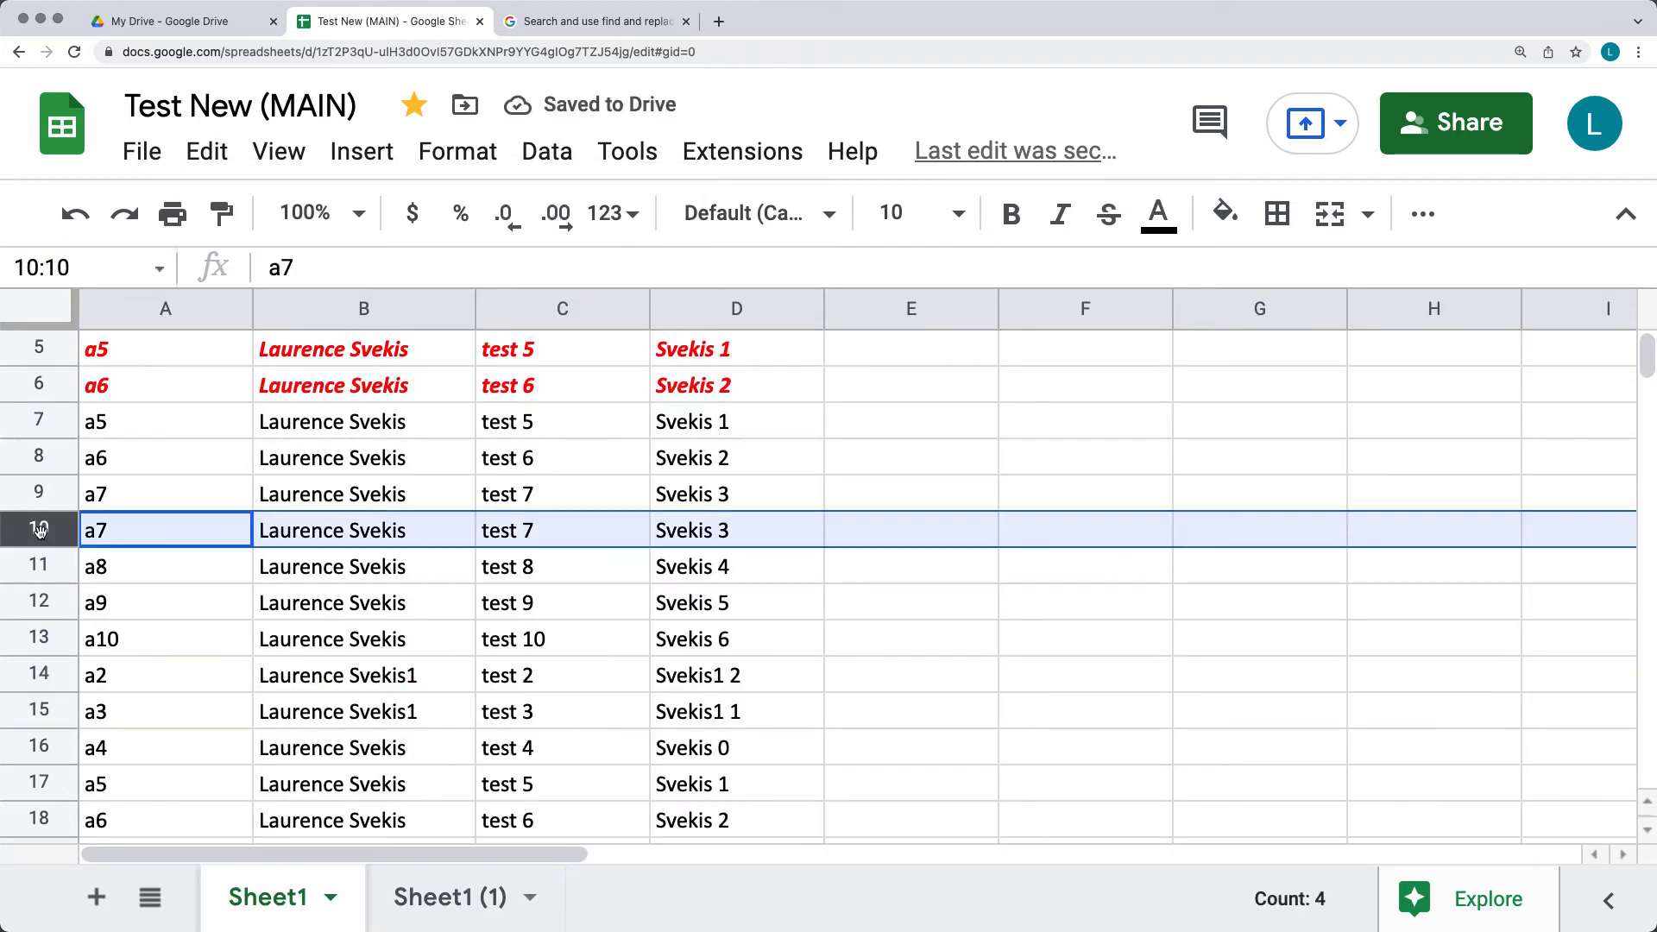
right_click(39, 530)
mouse_move(168, 362)
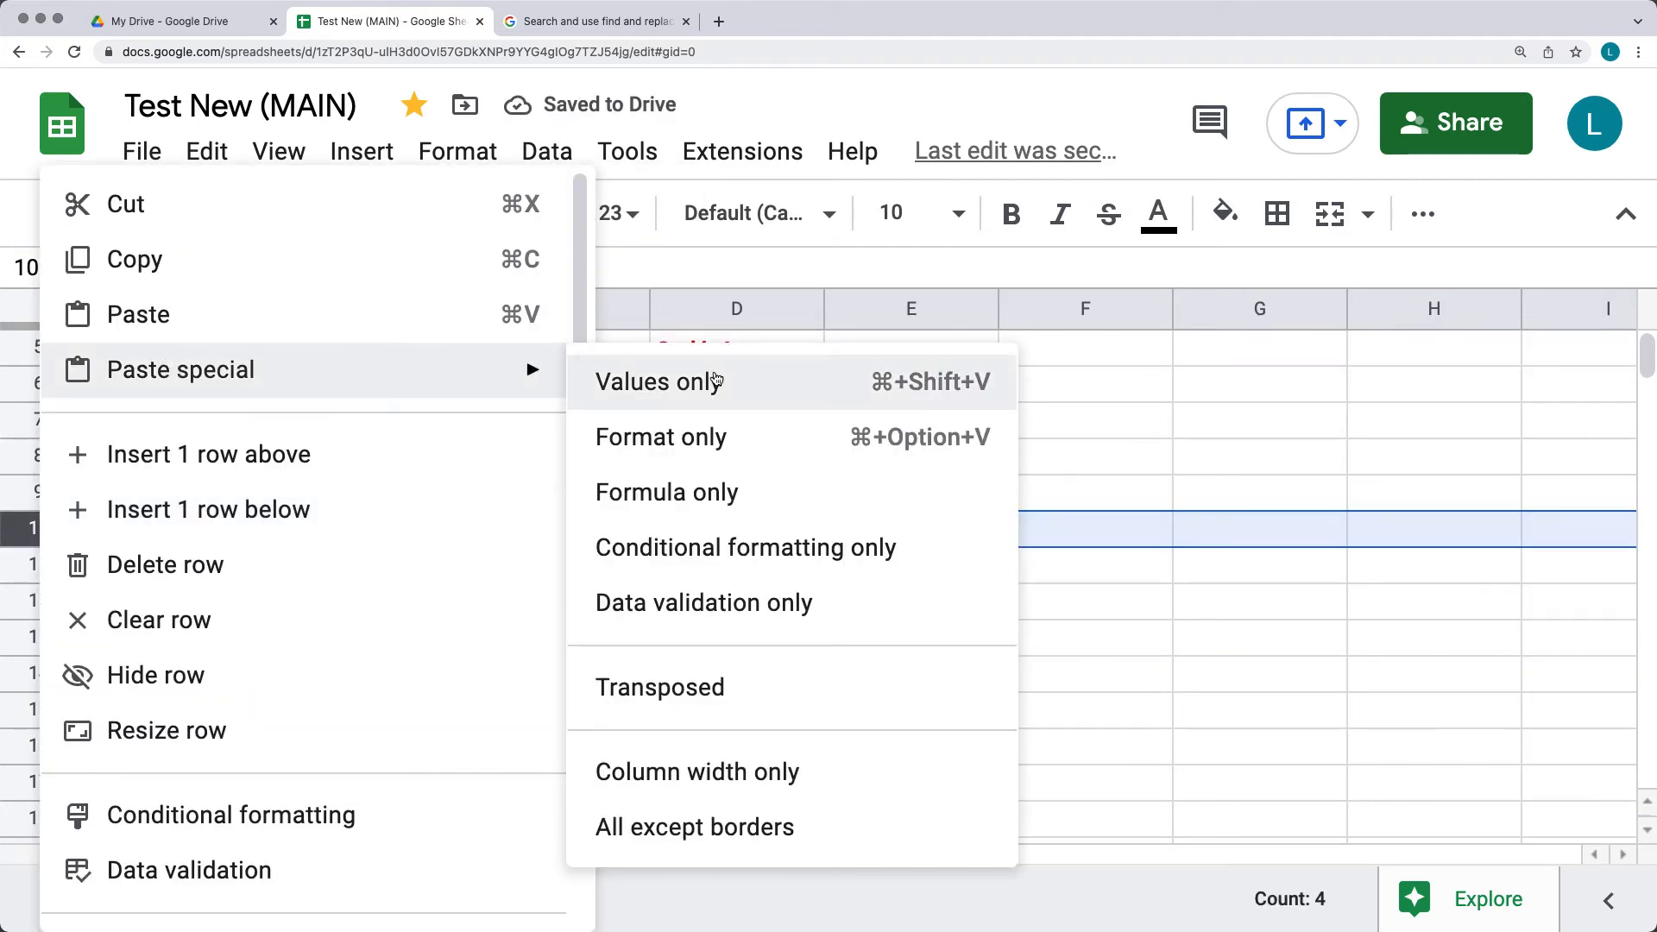
click(721, 448)
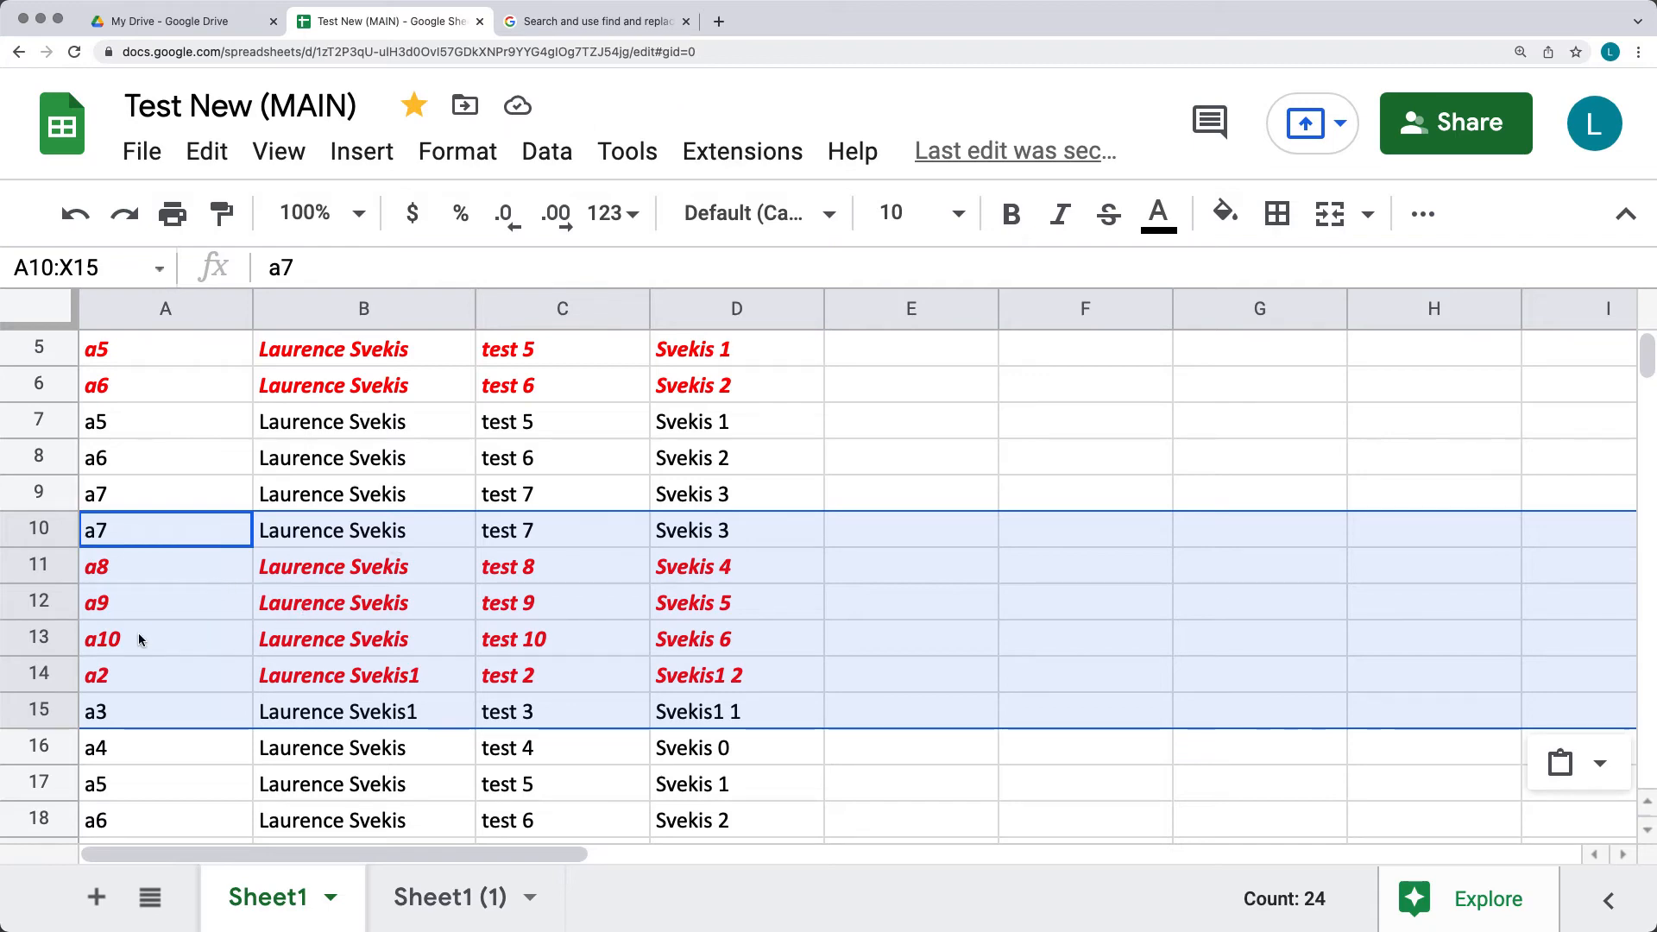
Step: Paste the copied range transposed into the empty row 20 below the data
scroll(243, 573, up, 2)
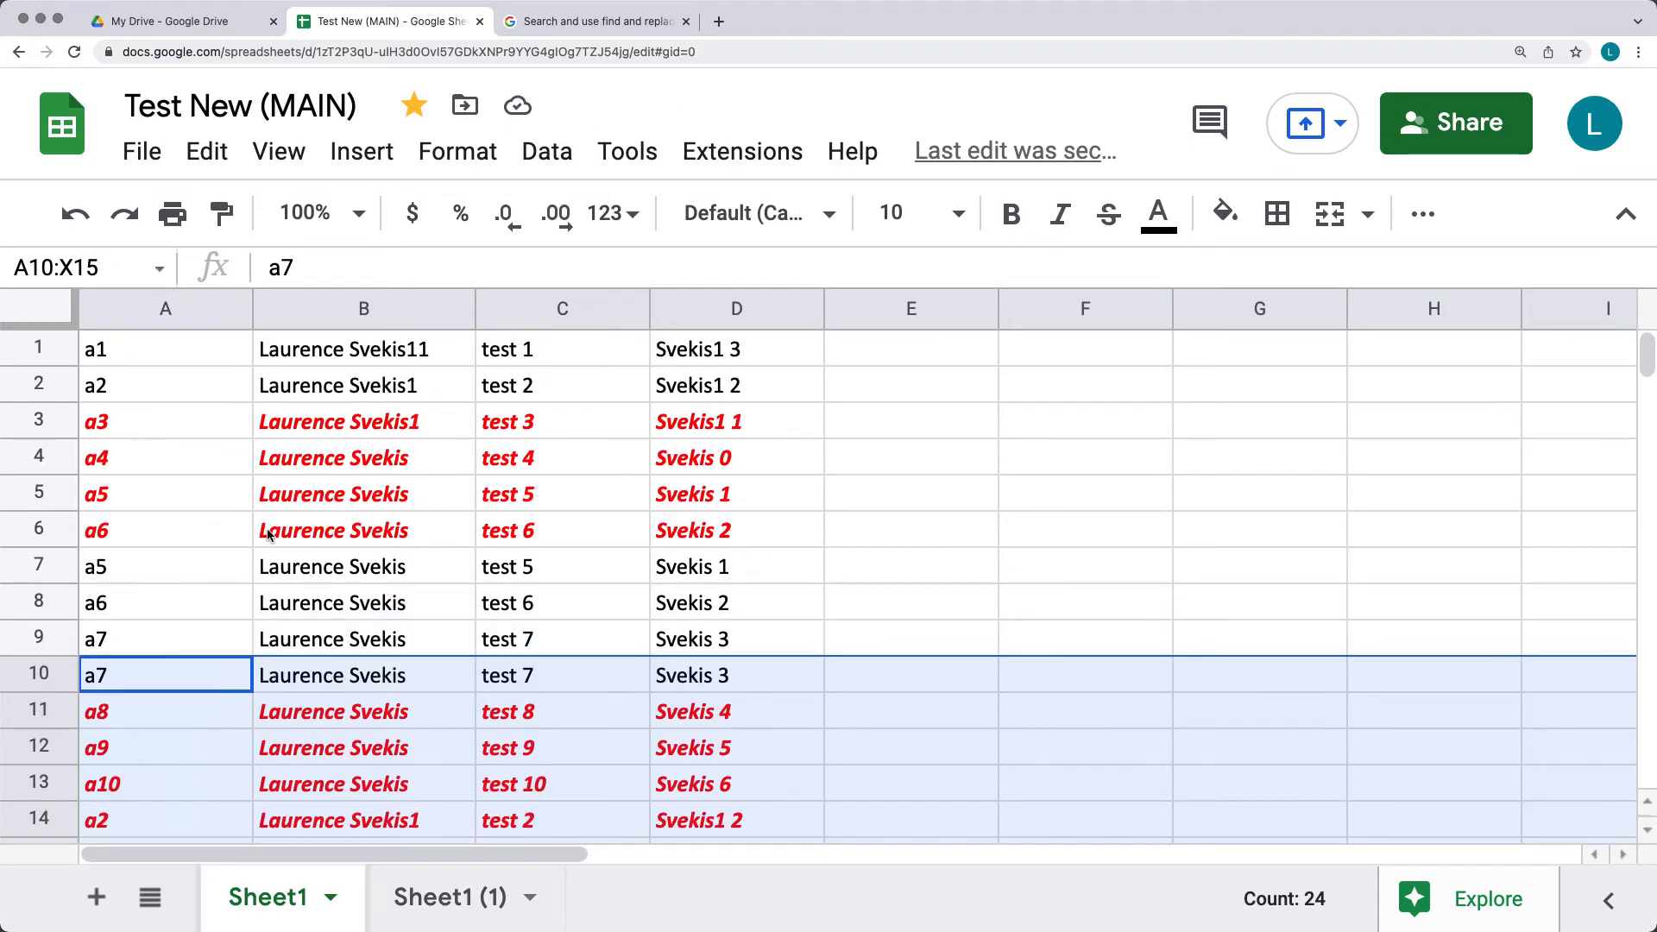
scroll(277, 520, down, 6)
scroll(293, 566, up, 4)
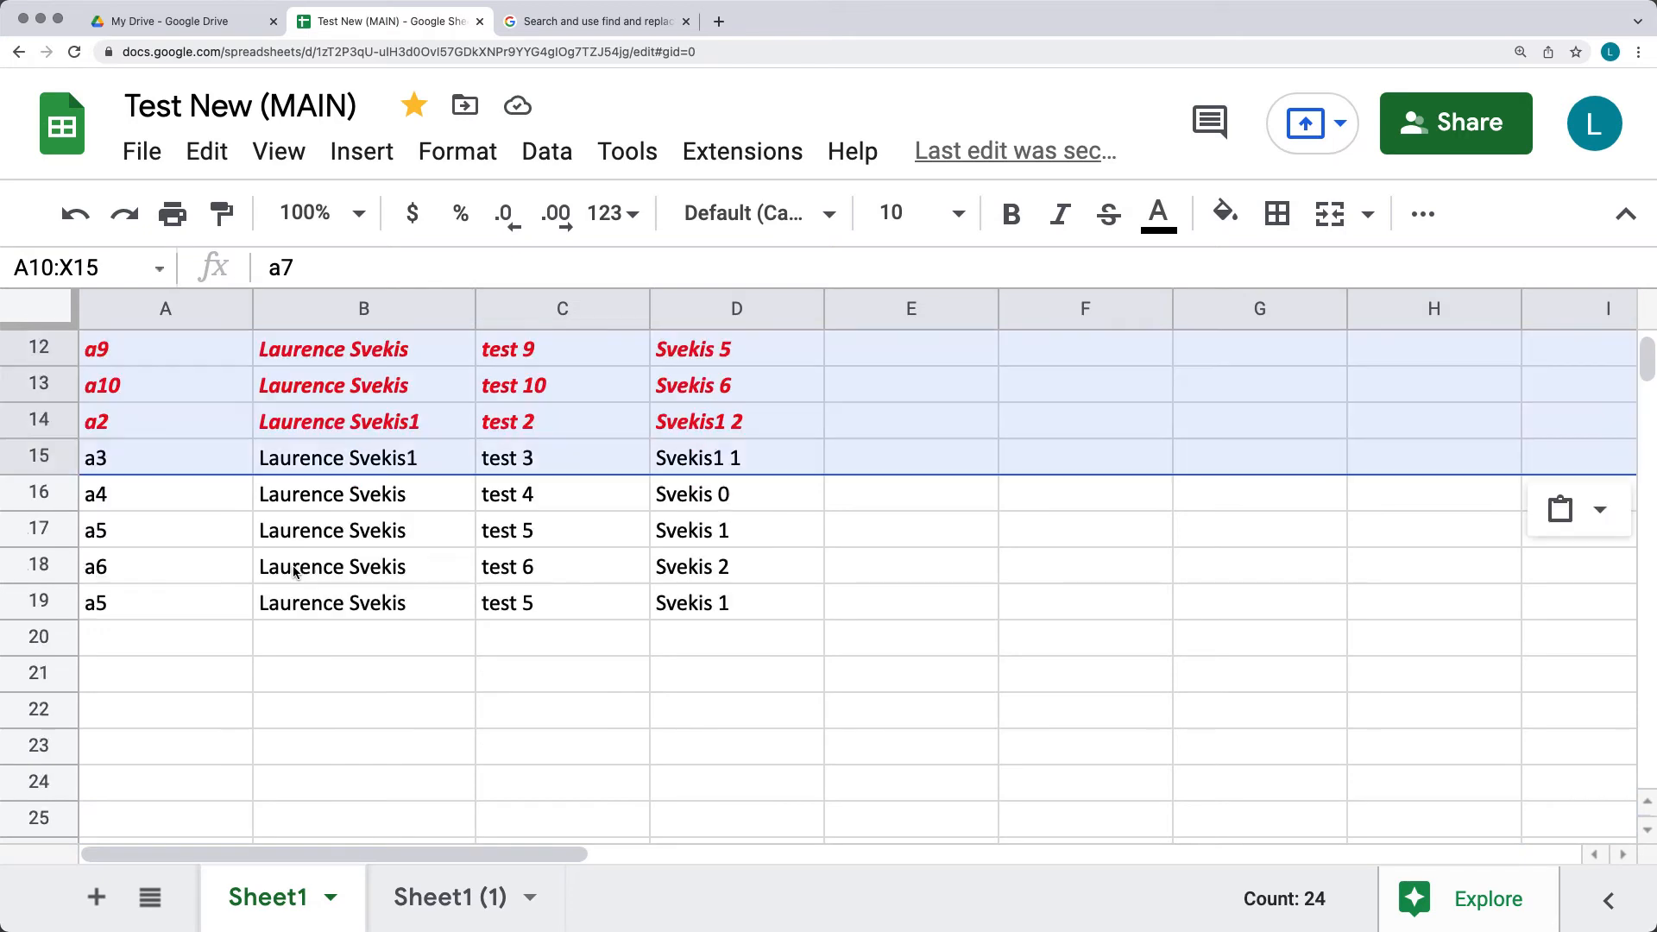
click(36, 636)
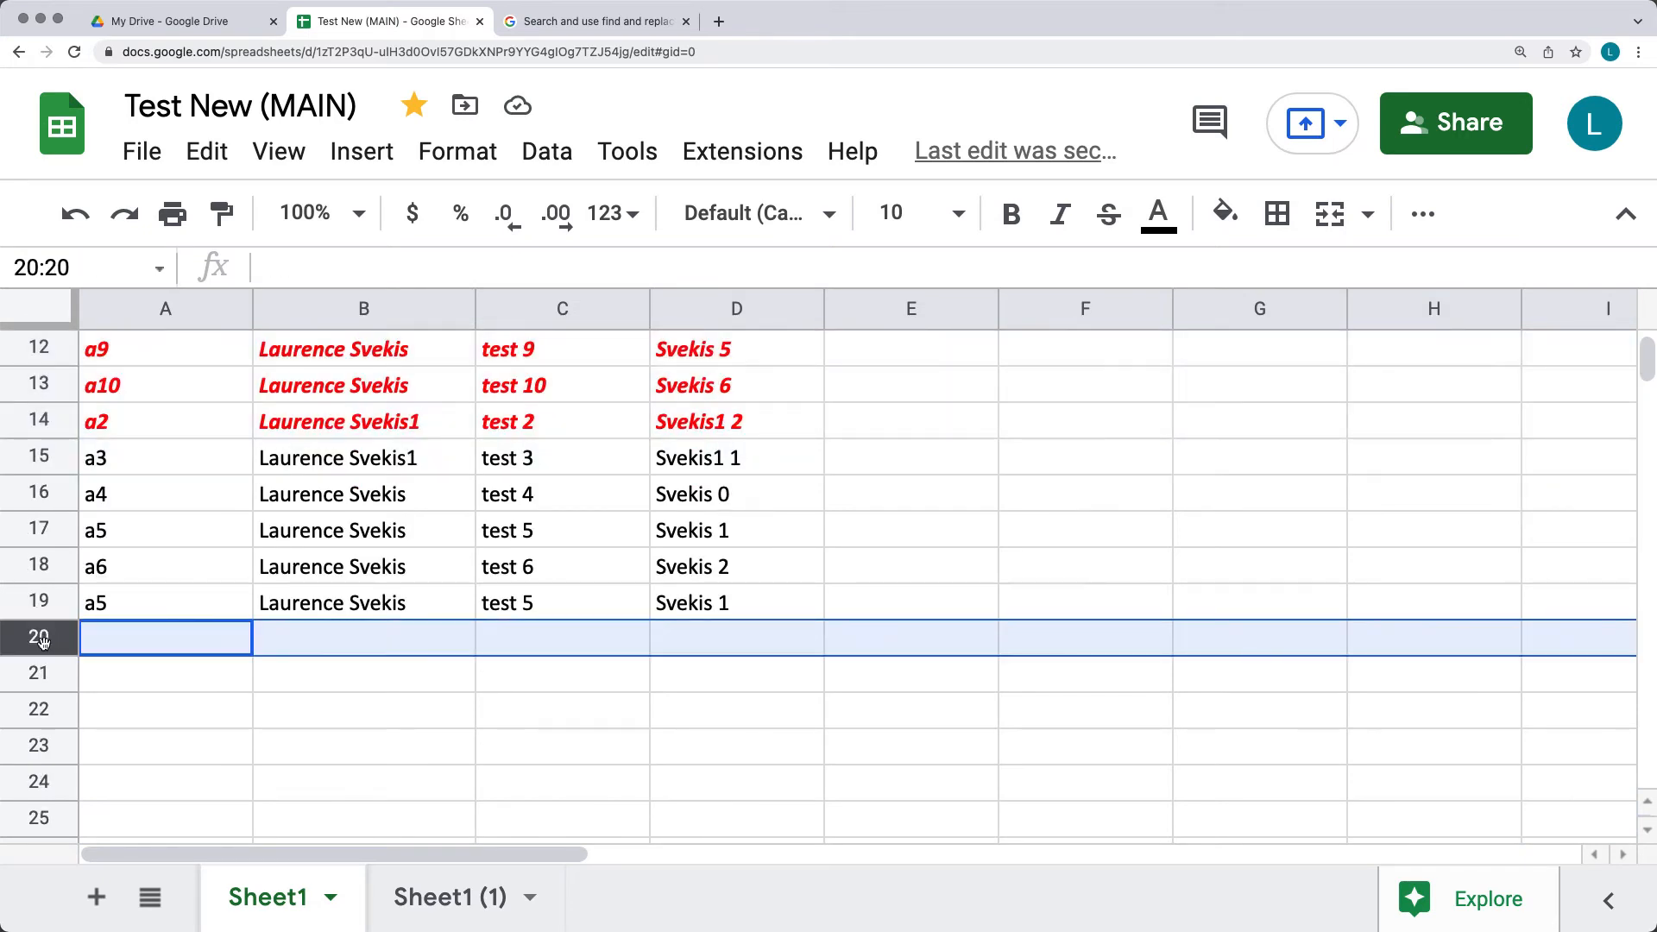
right_click(36, 636)
mouse_move(216, 369)
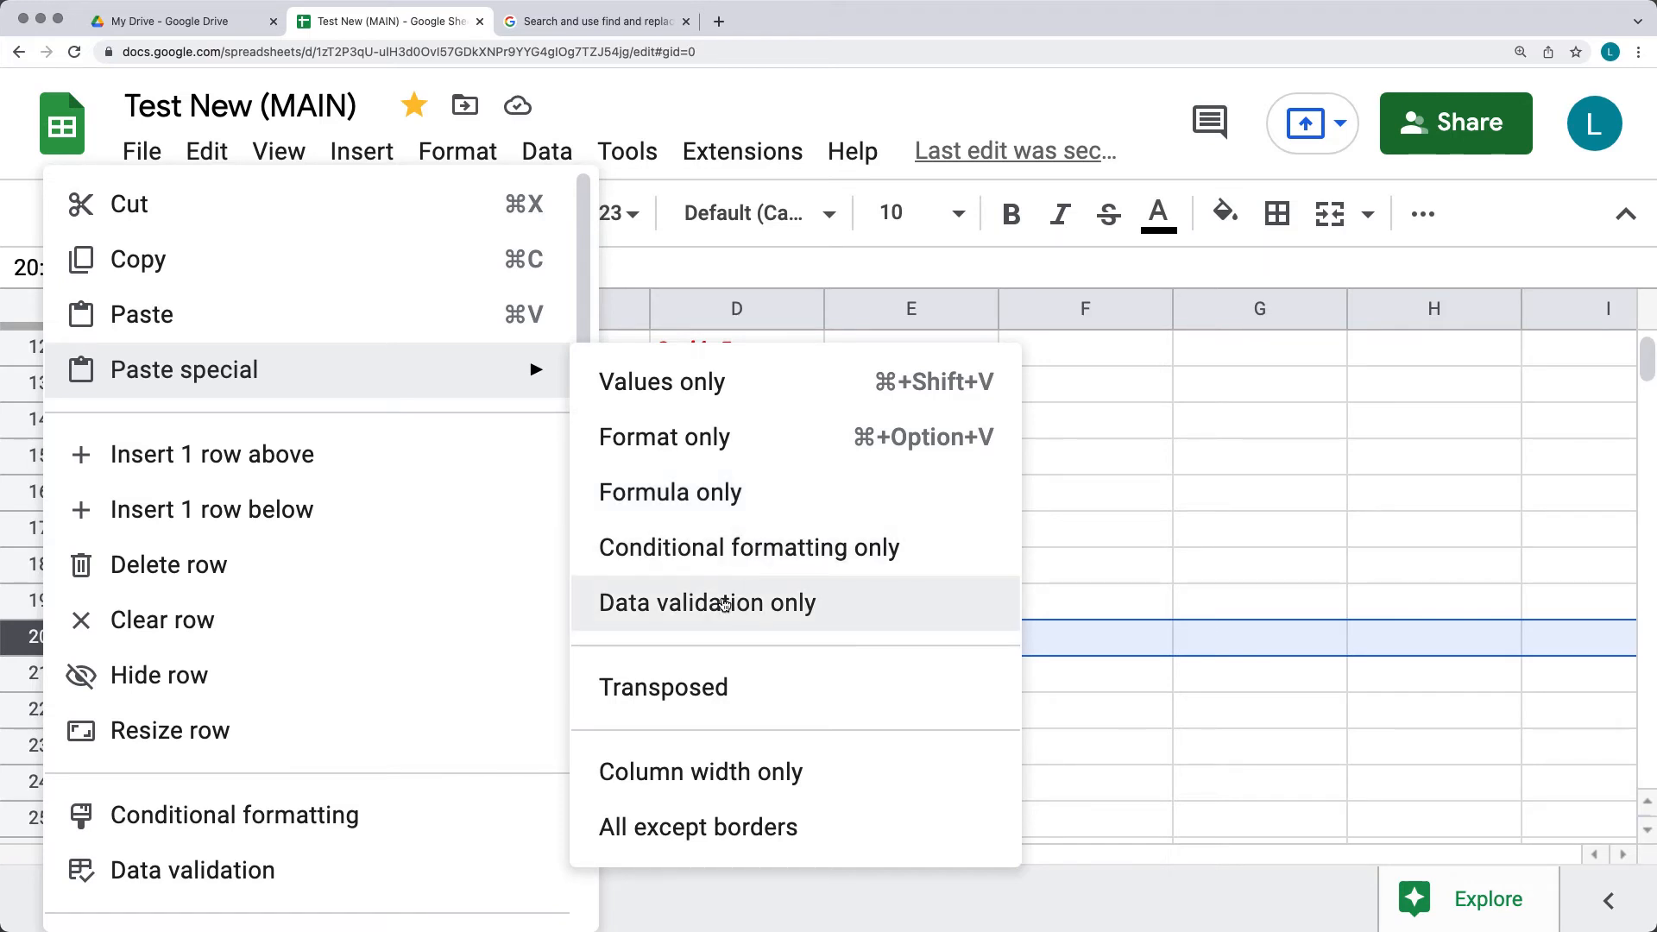
click(713, 698)
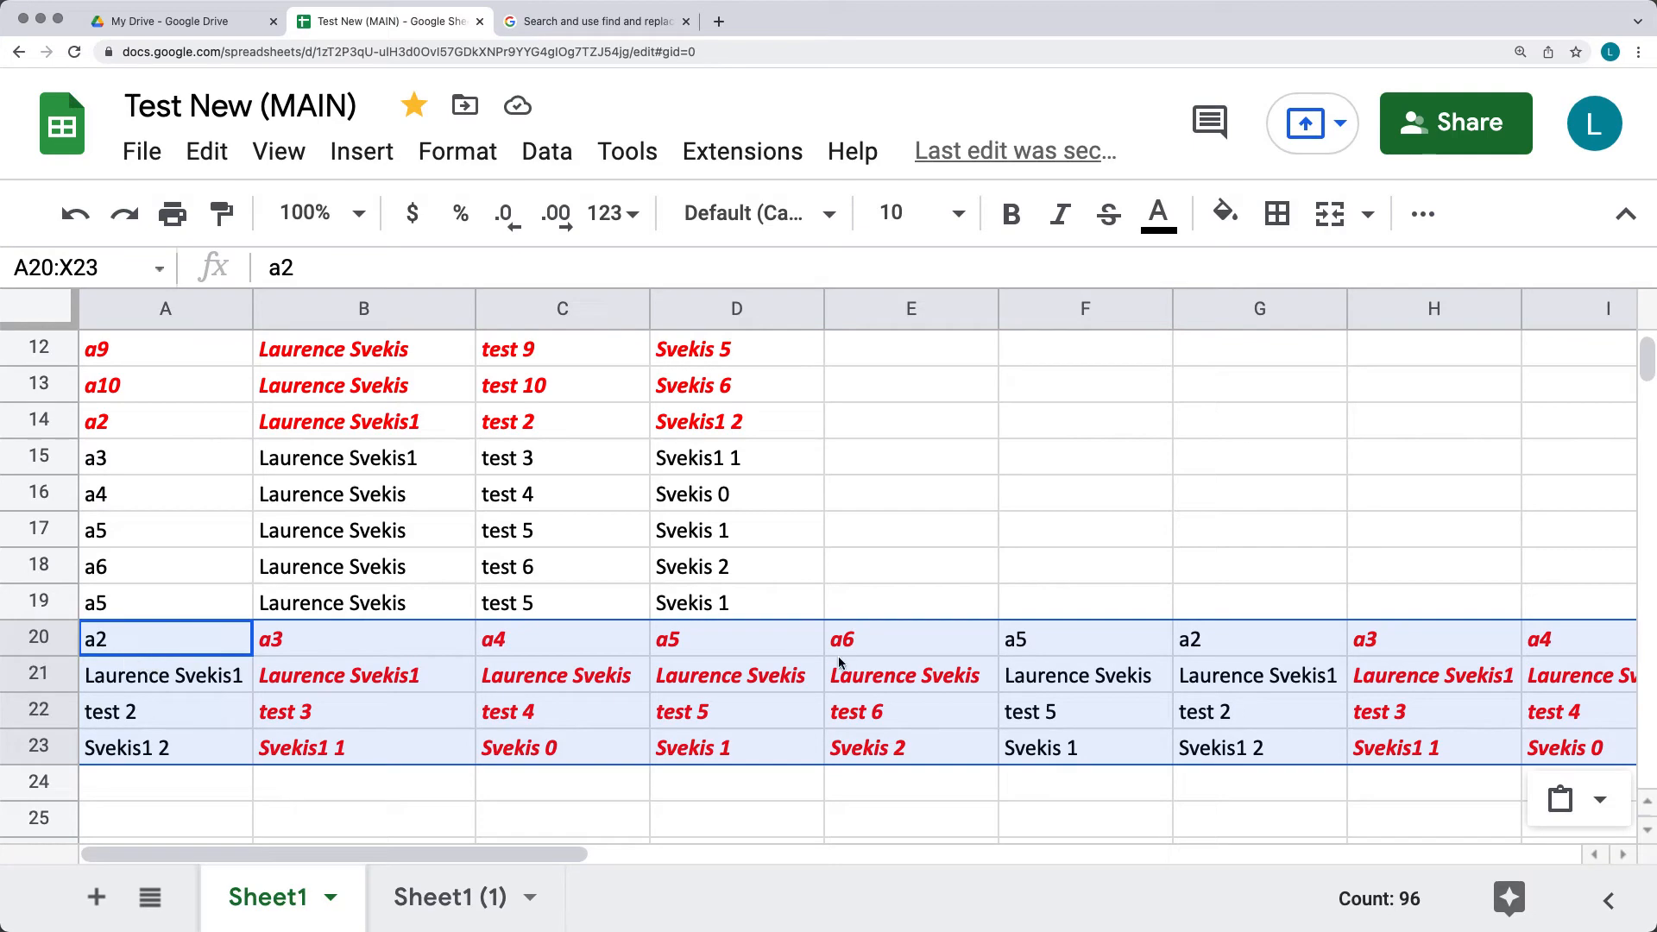
Step: Examine the transposed data in rows 24 to 27 across to column Z, highlighting Z24:Z27 and A24:A27
drag(425, 862, 552, 859)
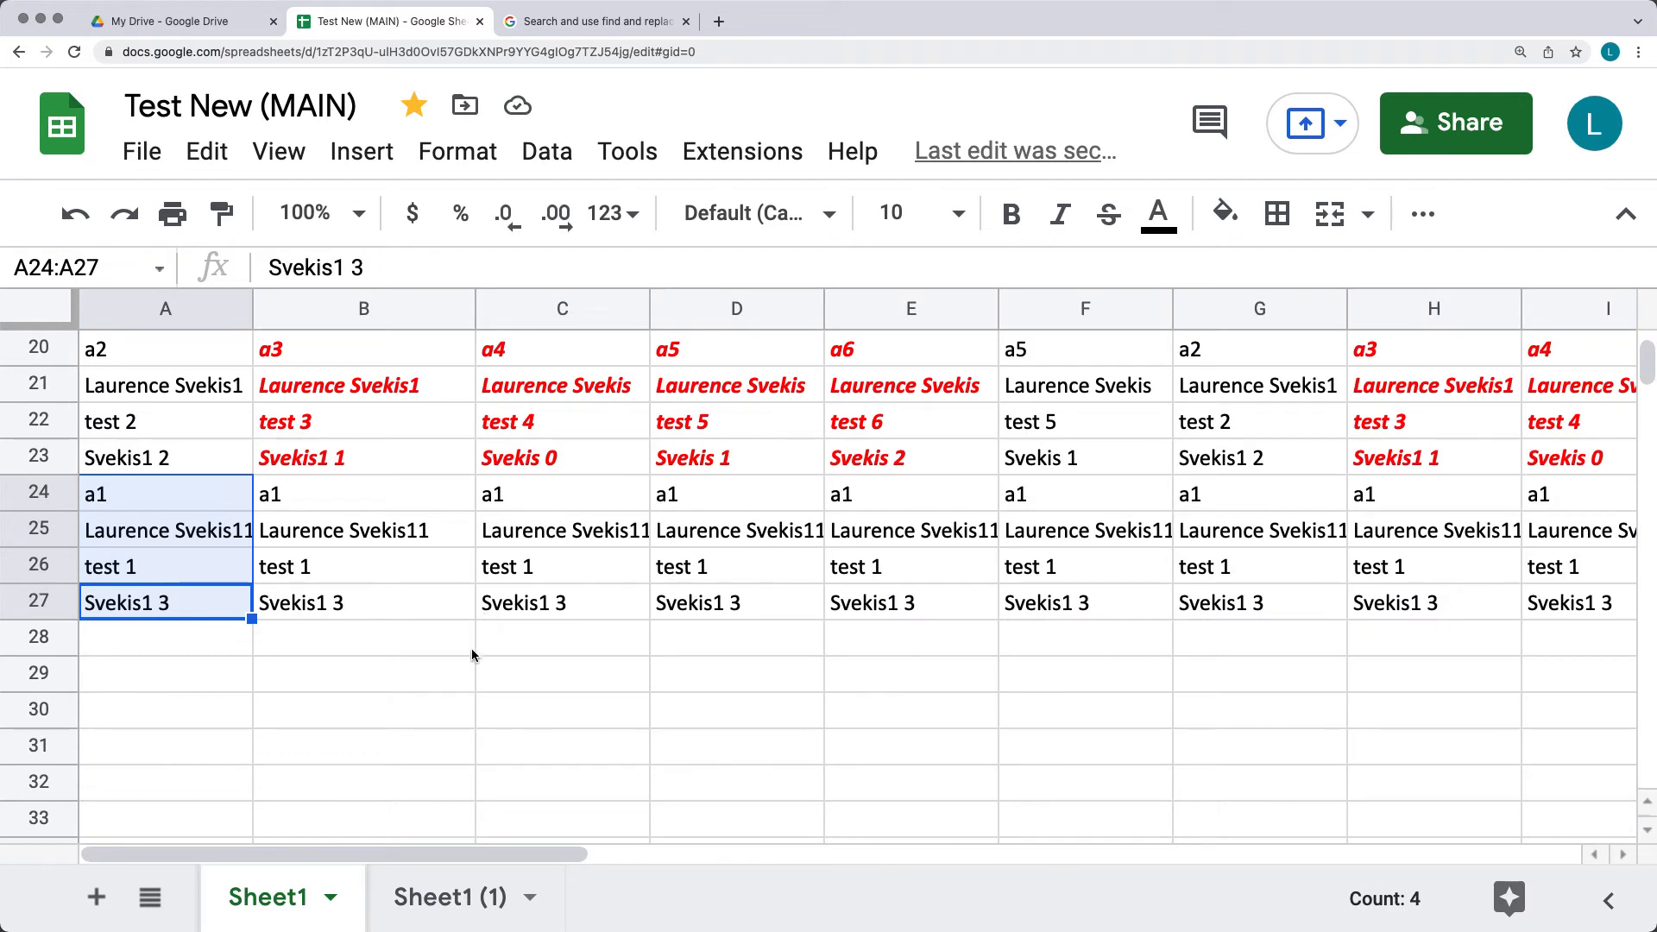
scroll(514, 860, right, 10)
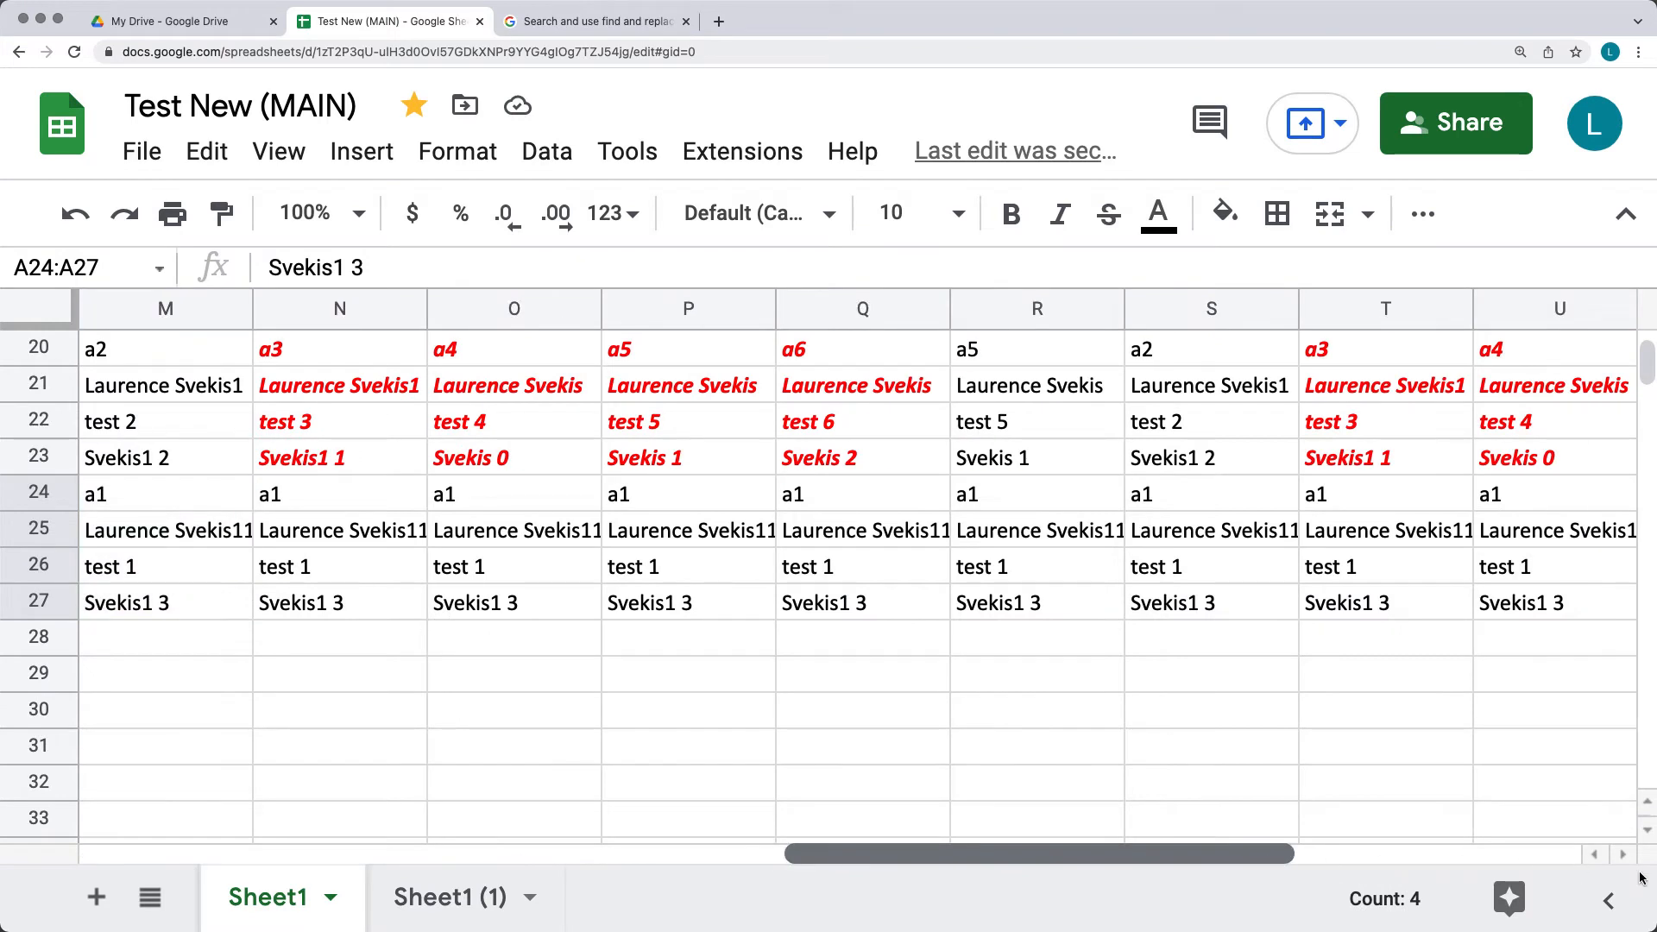
scroll(1381, 483, right, 5)
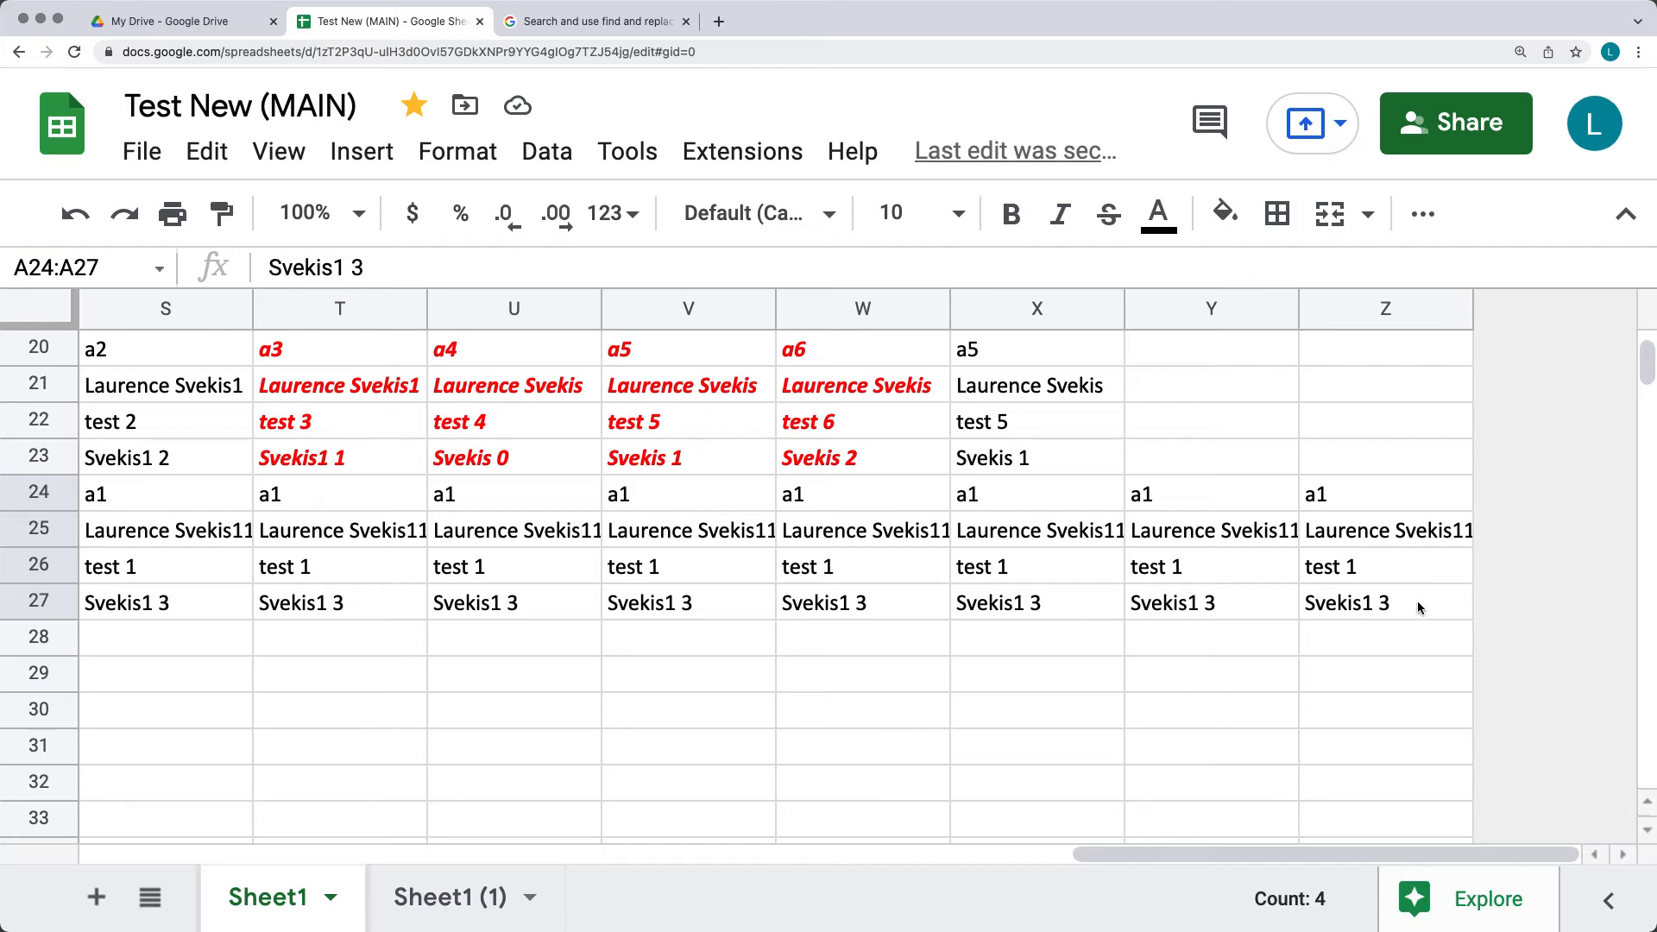
drag(1379, 608, 1332, 480)
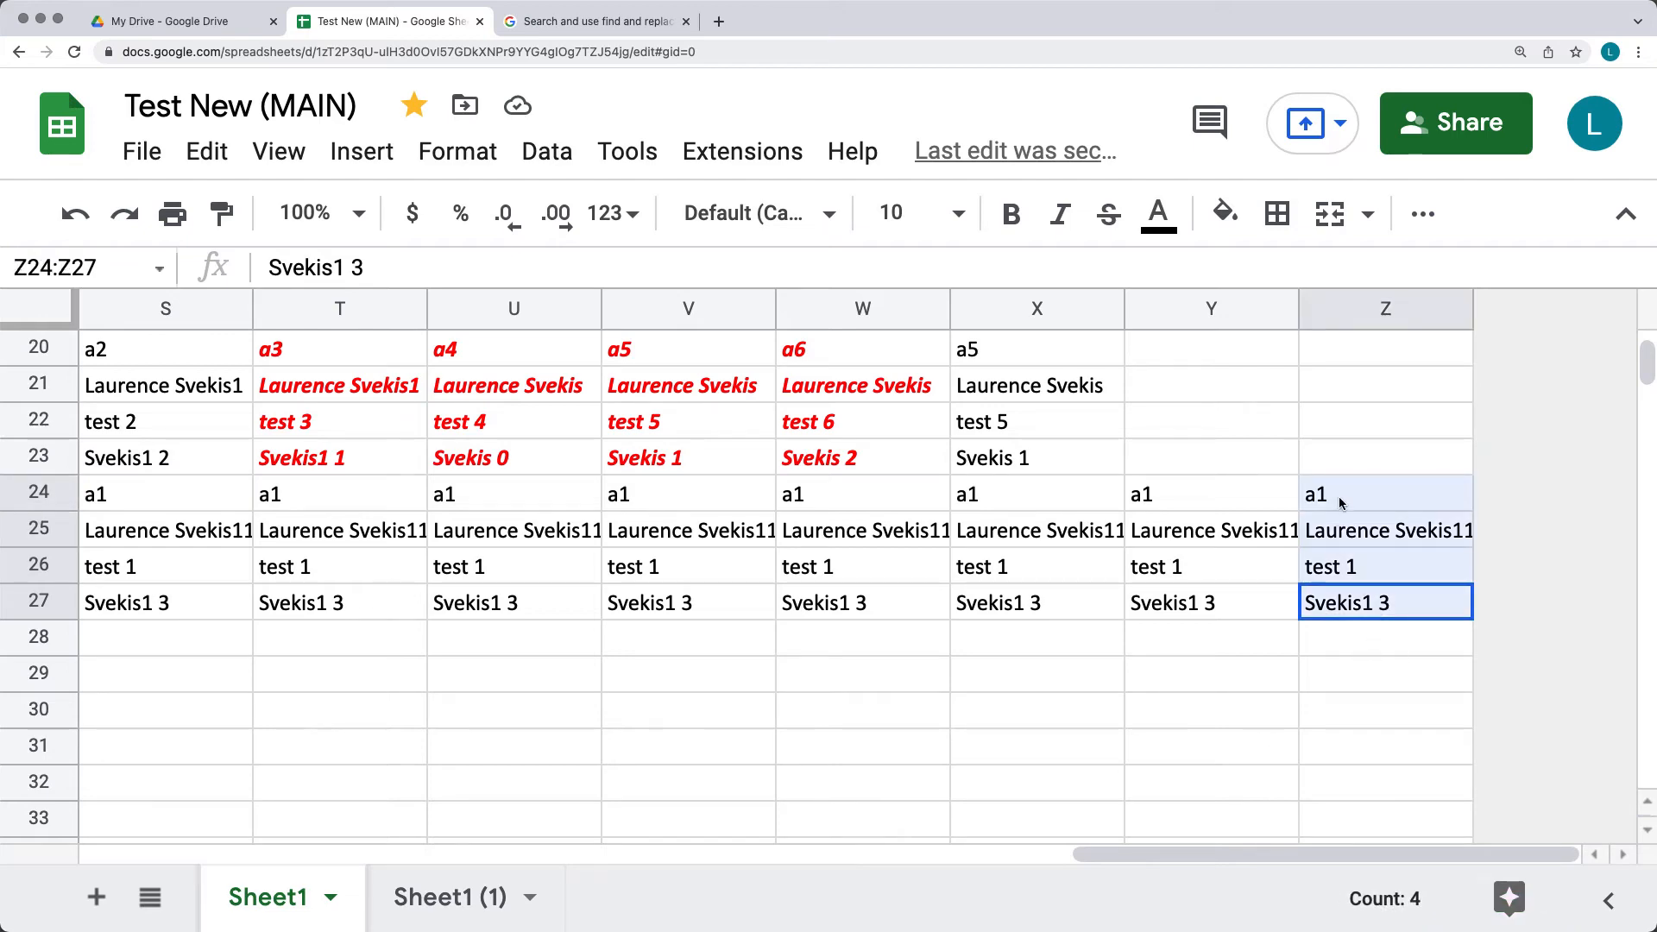
drag(1132, 853, 51, 797)
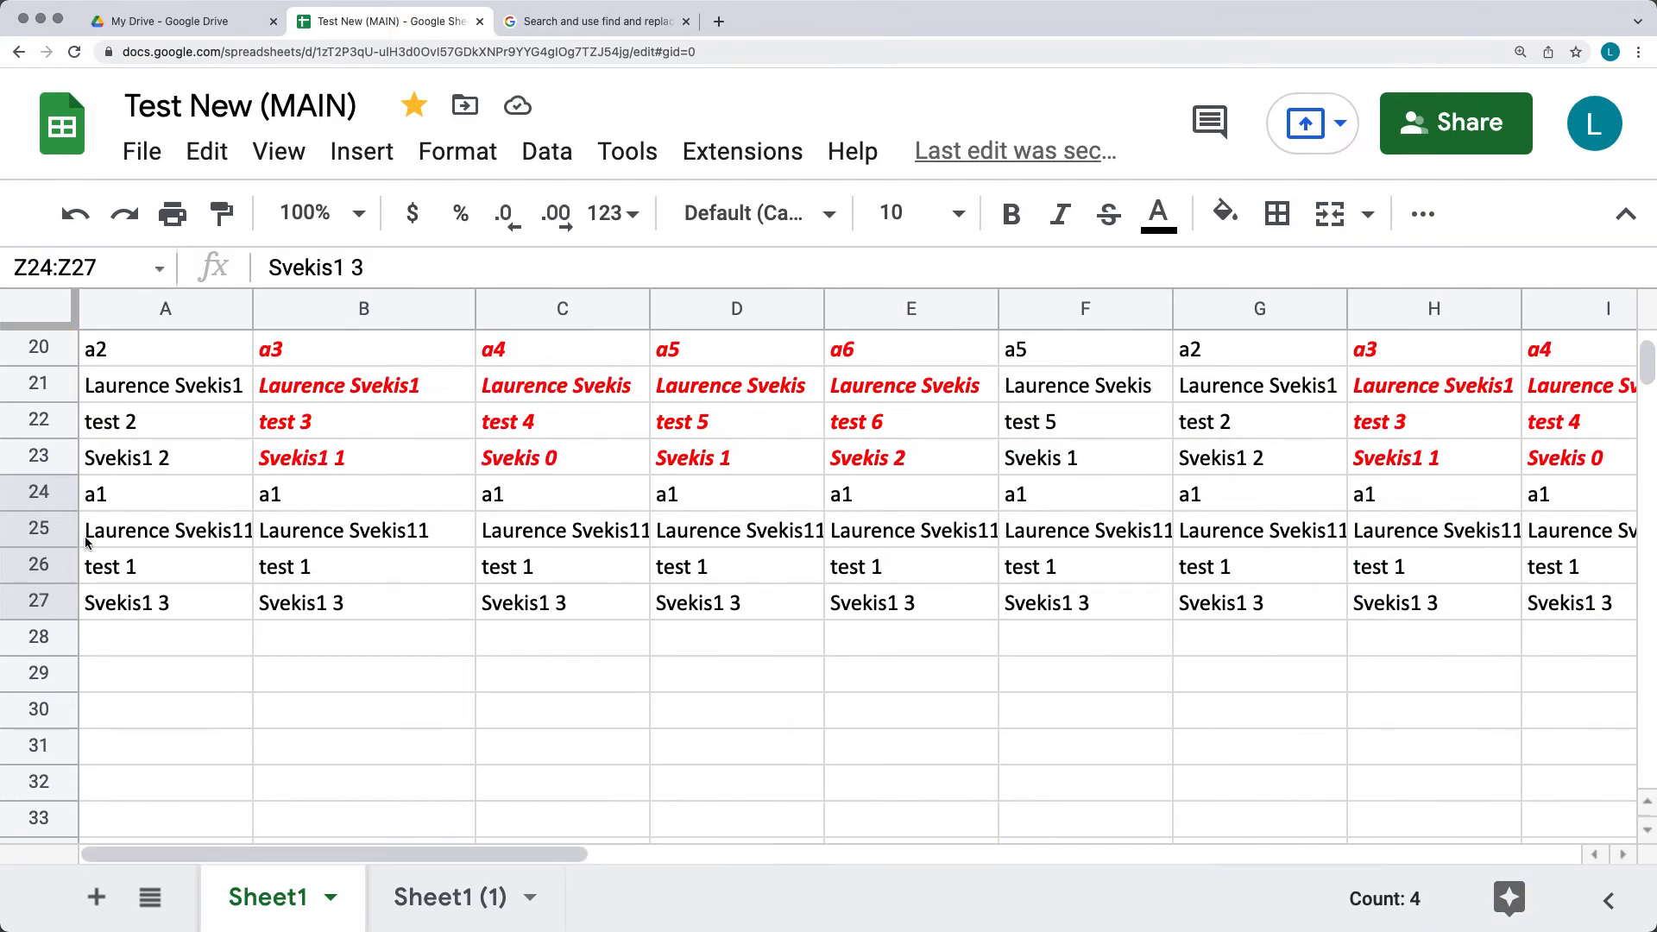
drag(149, 484, 129, 602)
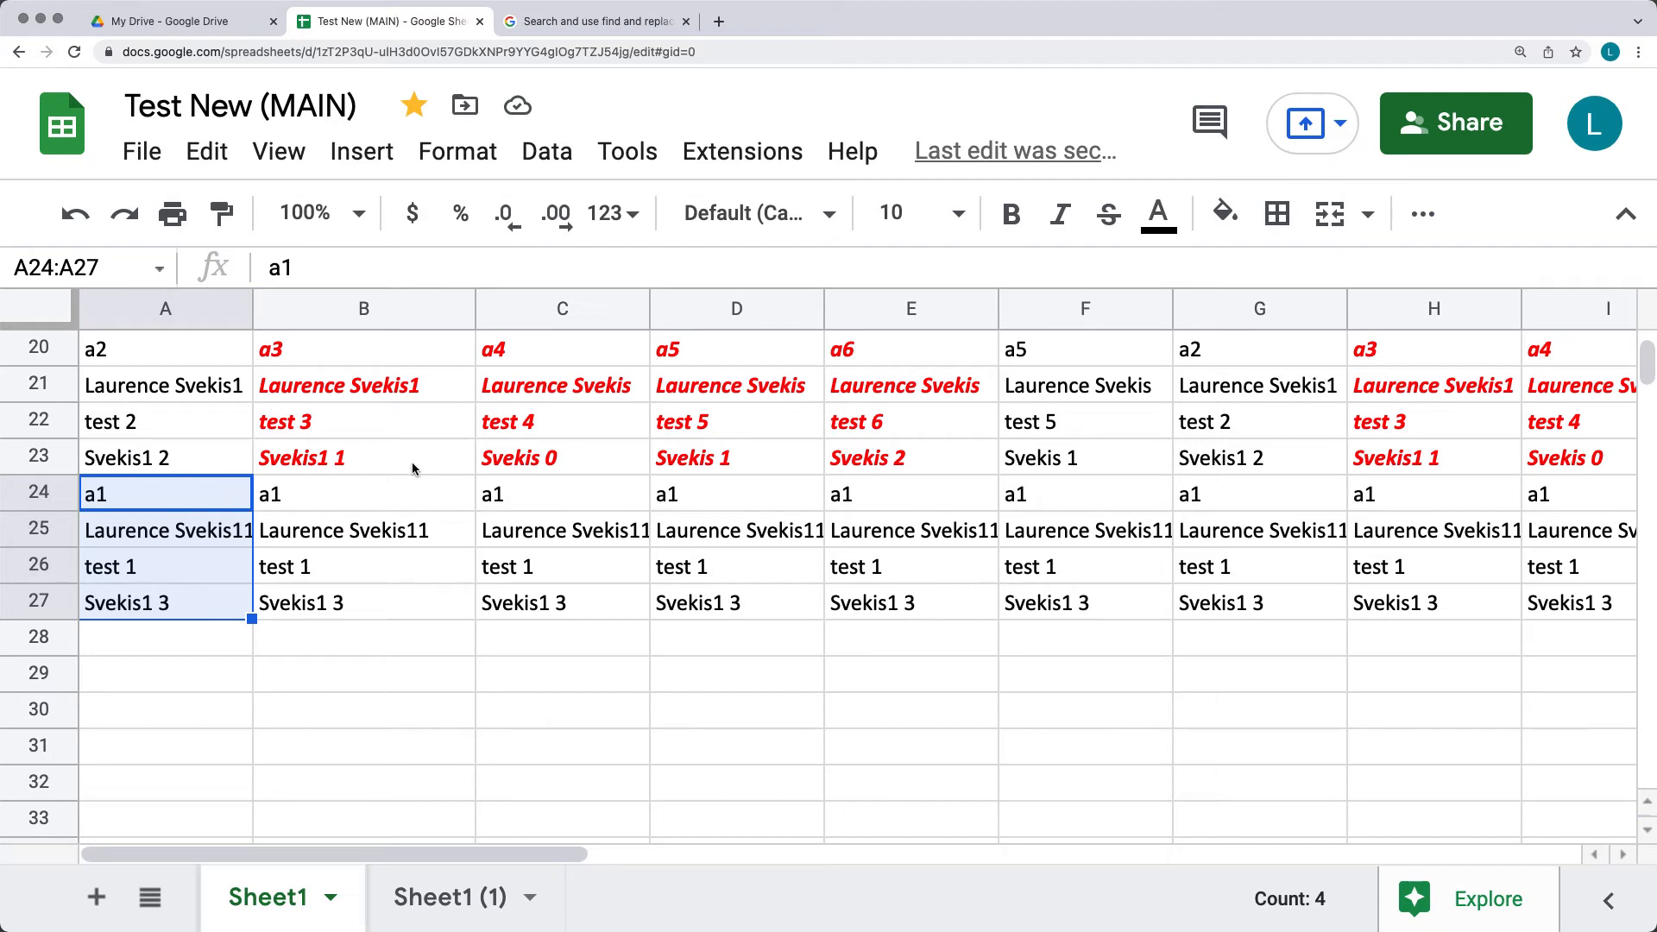
Step: Examine how the transposed block A20:F23 repeats across row 20 to 23, highlighting G20:V23 for comparison
scroll(412, 457, up, 2)
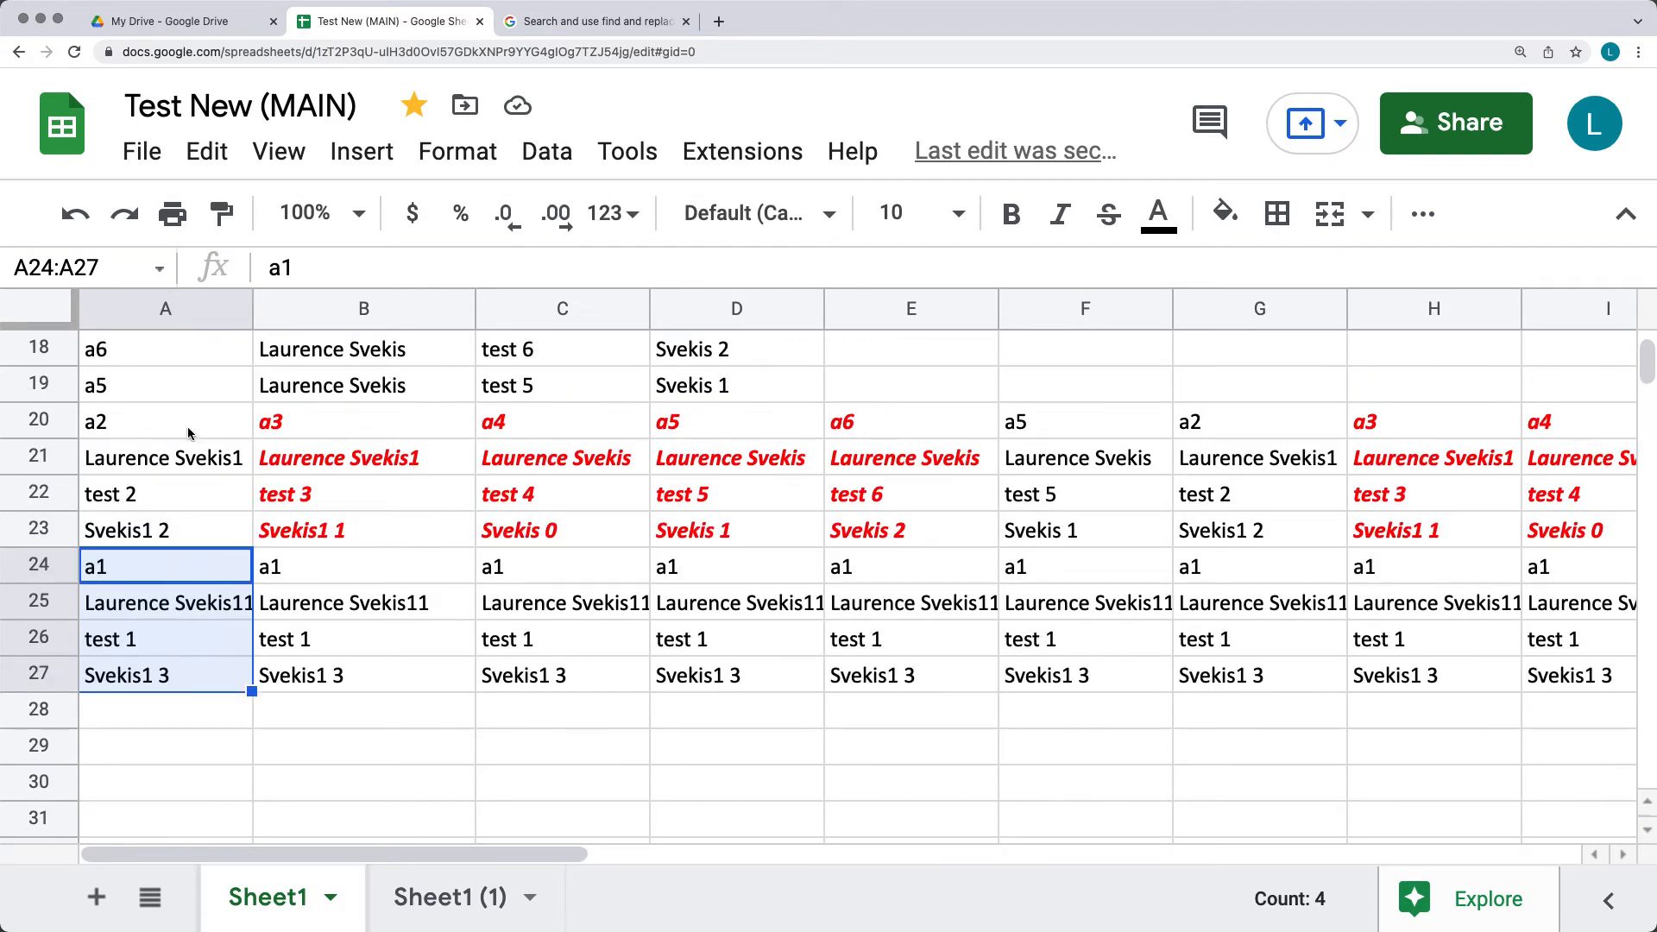
drag(190, 432, 1099, 537)
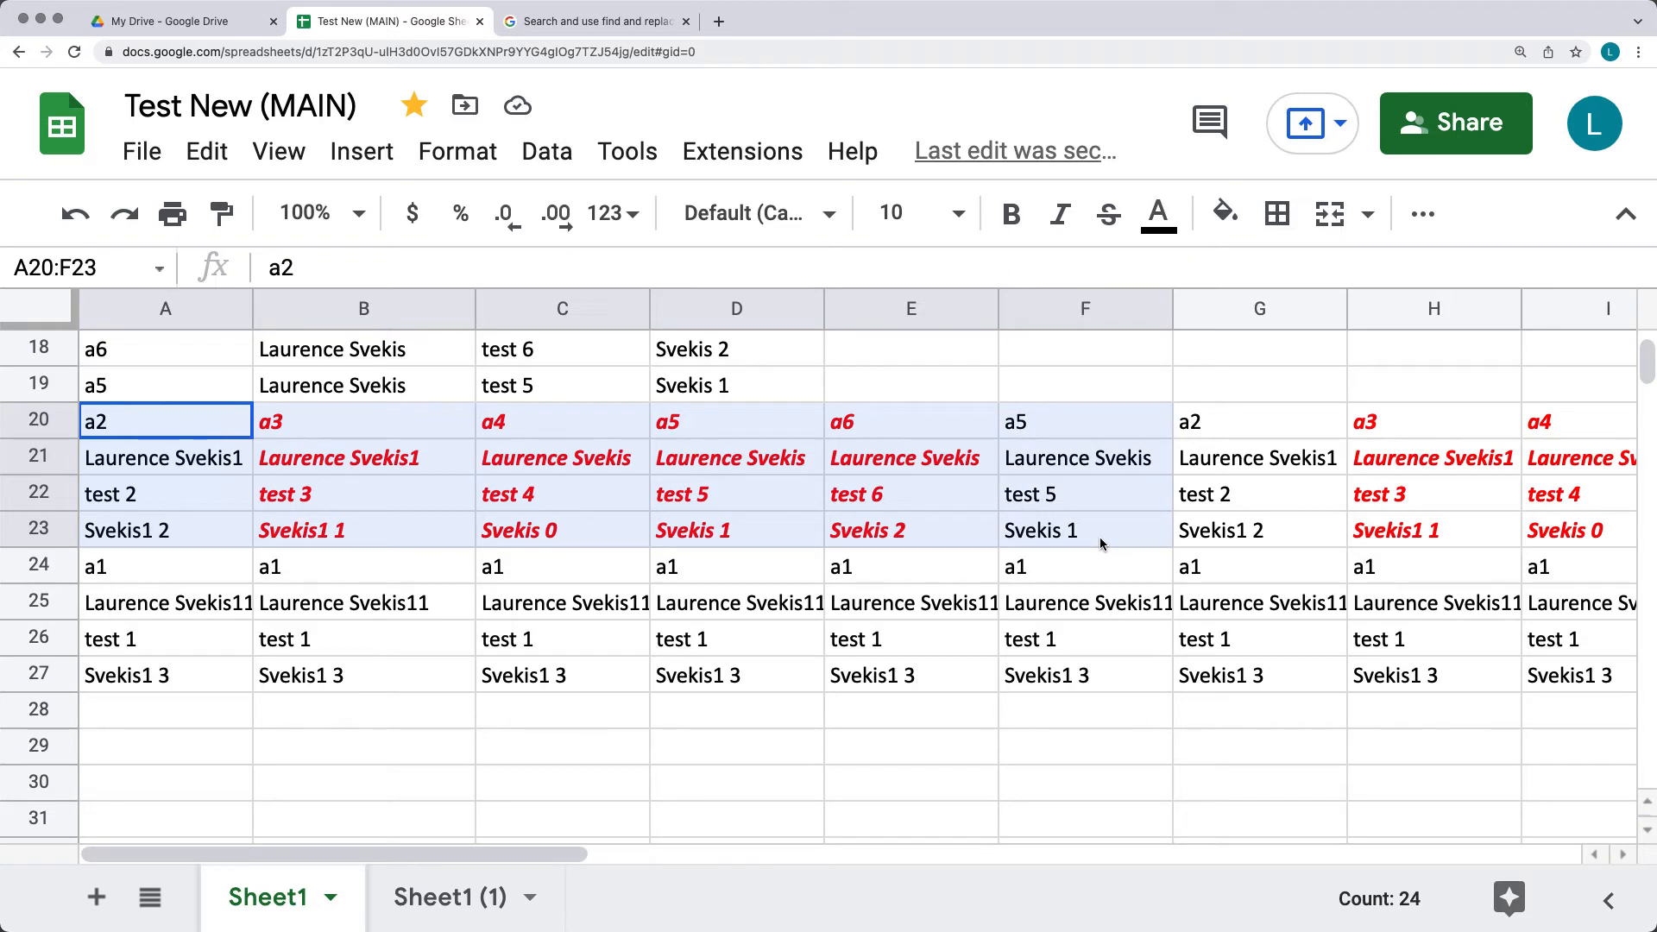
drag(1099, 537, 1152, 469)
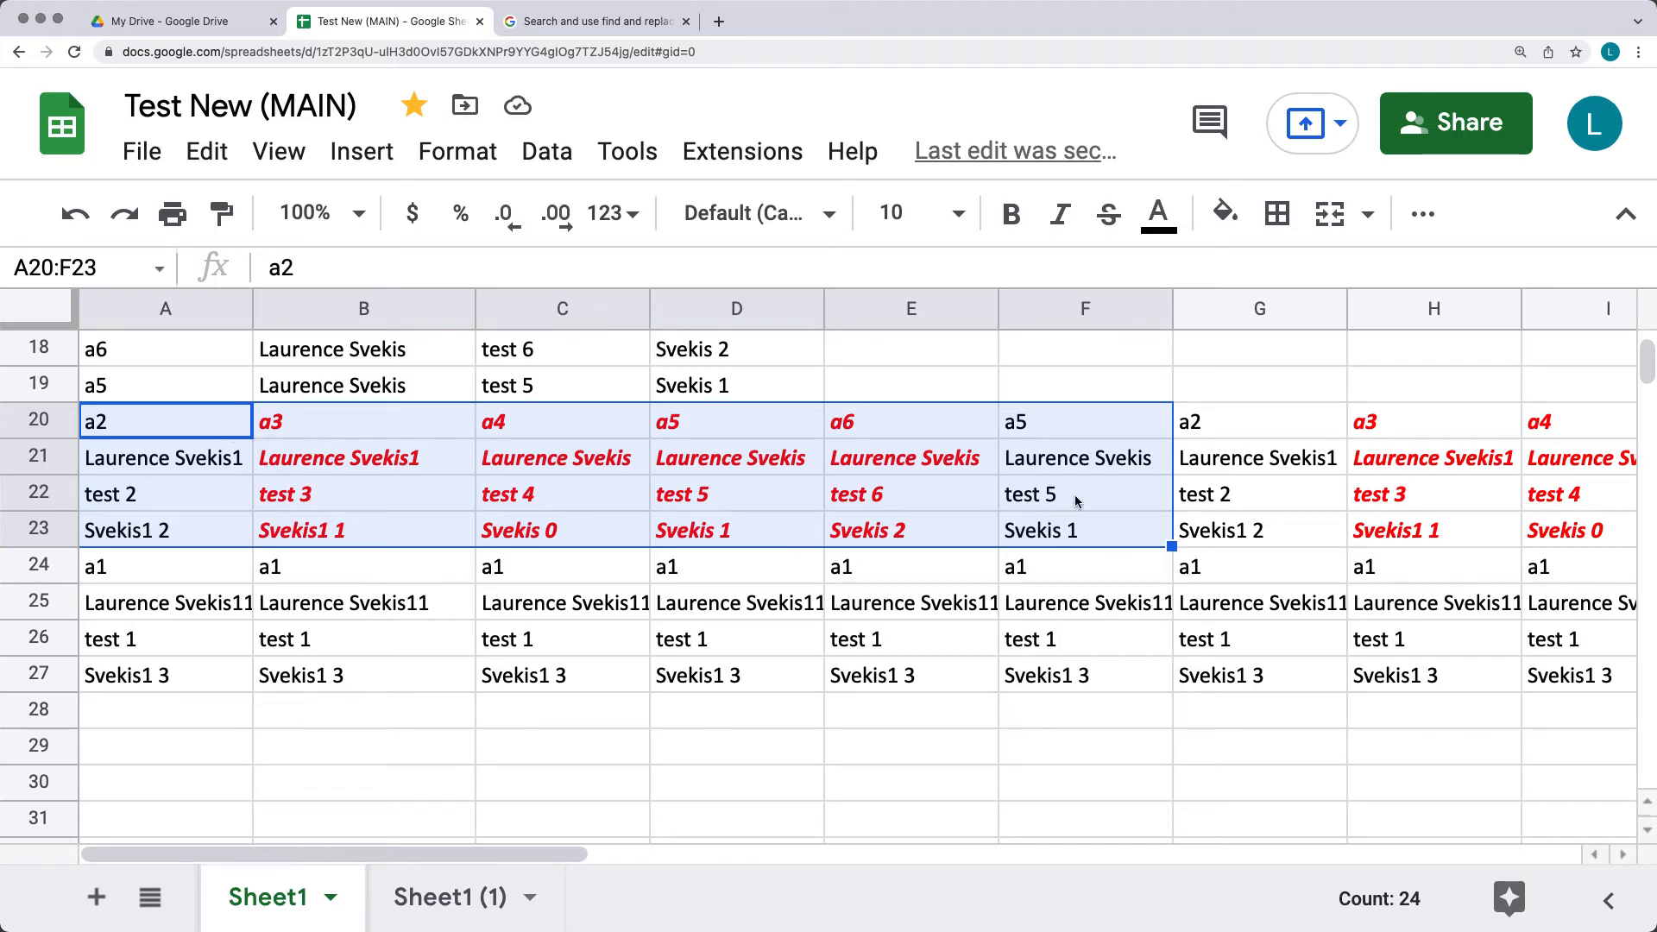
drag(1243, 429, 1631, 541)
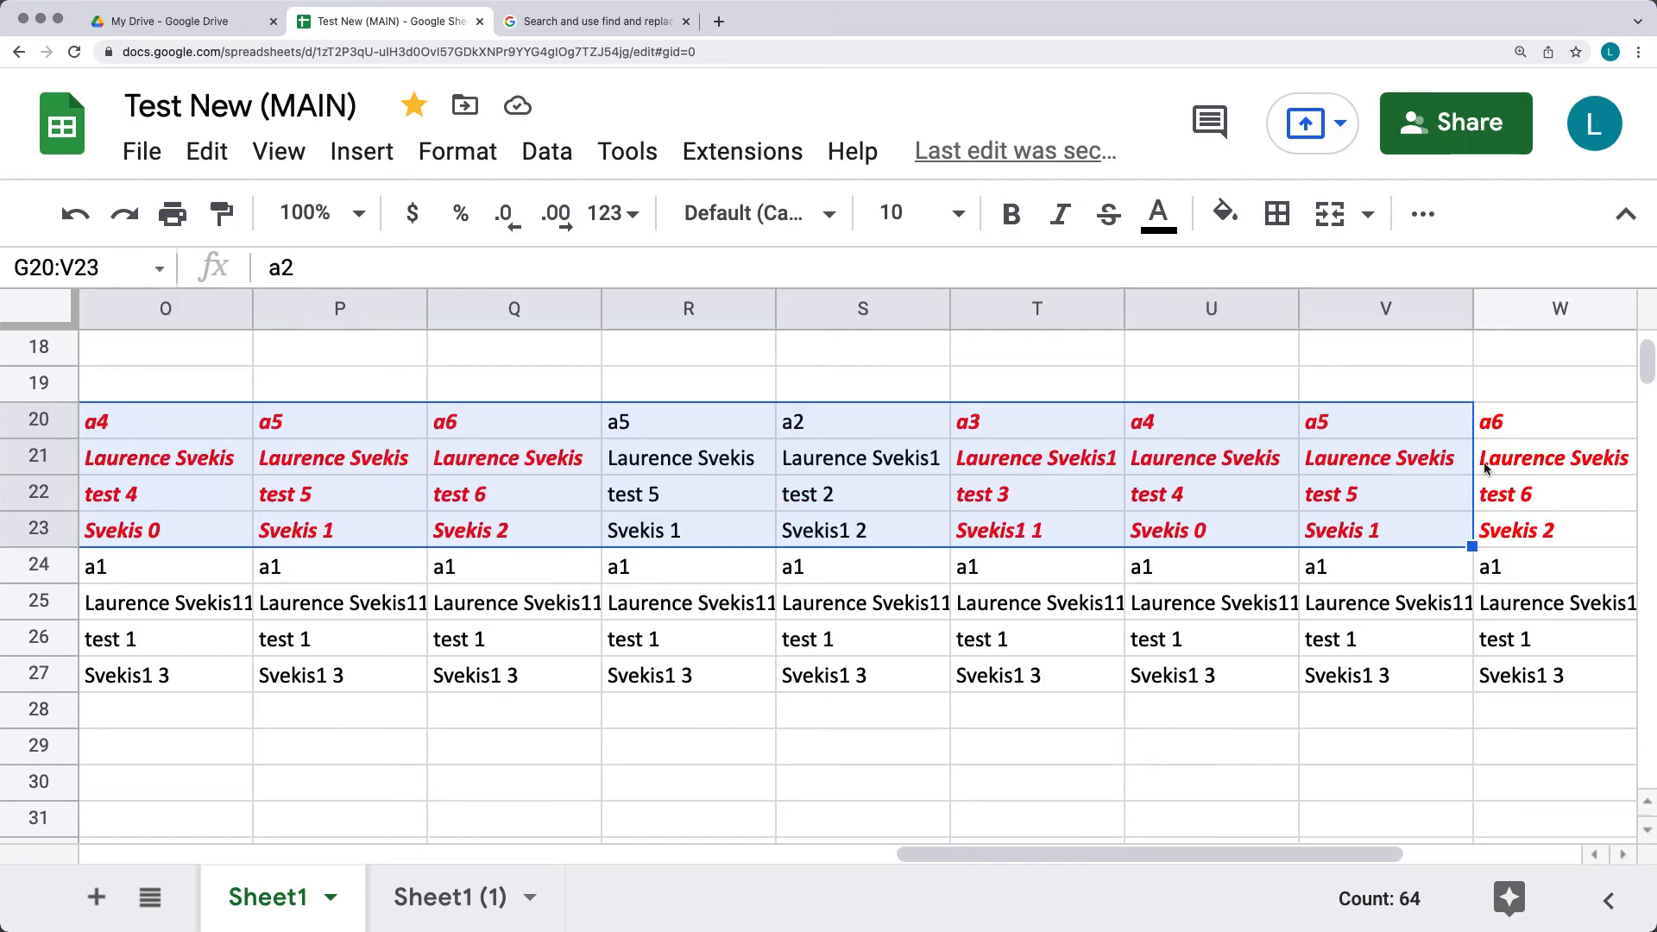
scroll(1560, 518, up, 5)
scroll(1560, 518, down, 7)
scroll(1560, 521, up, 4)
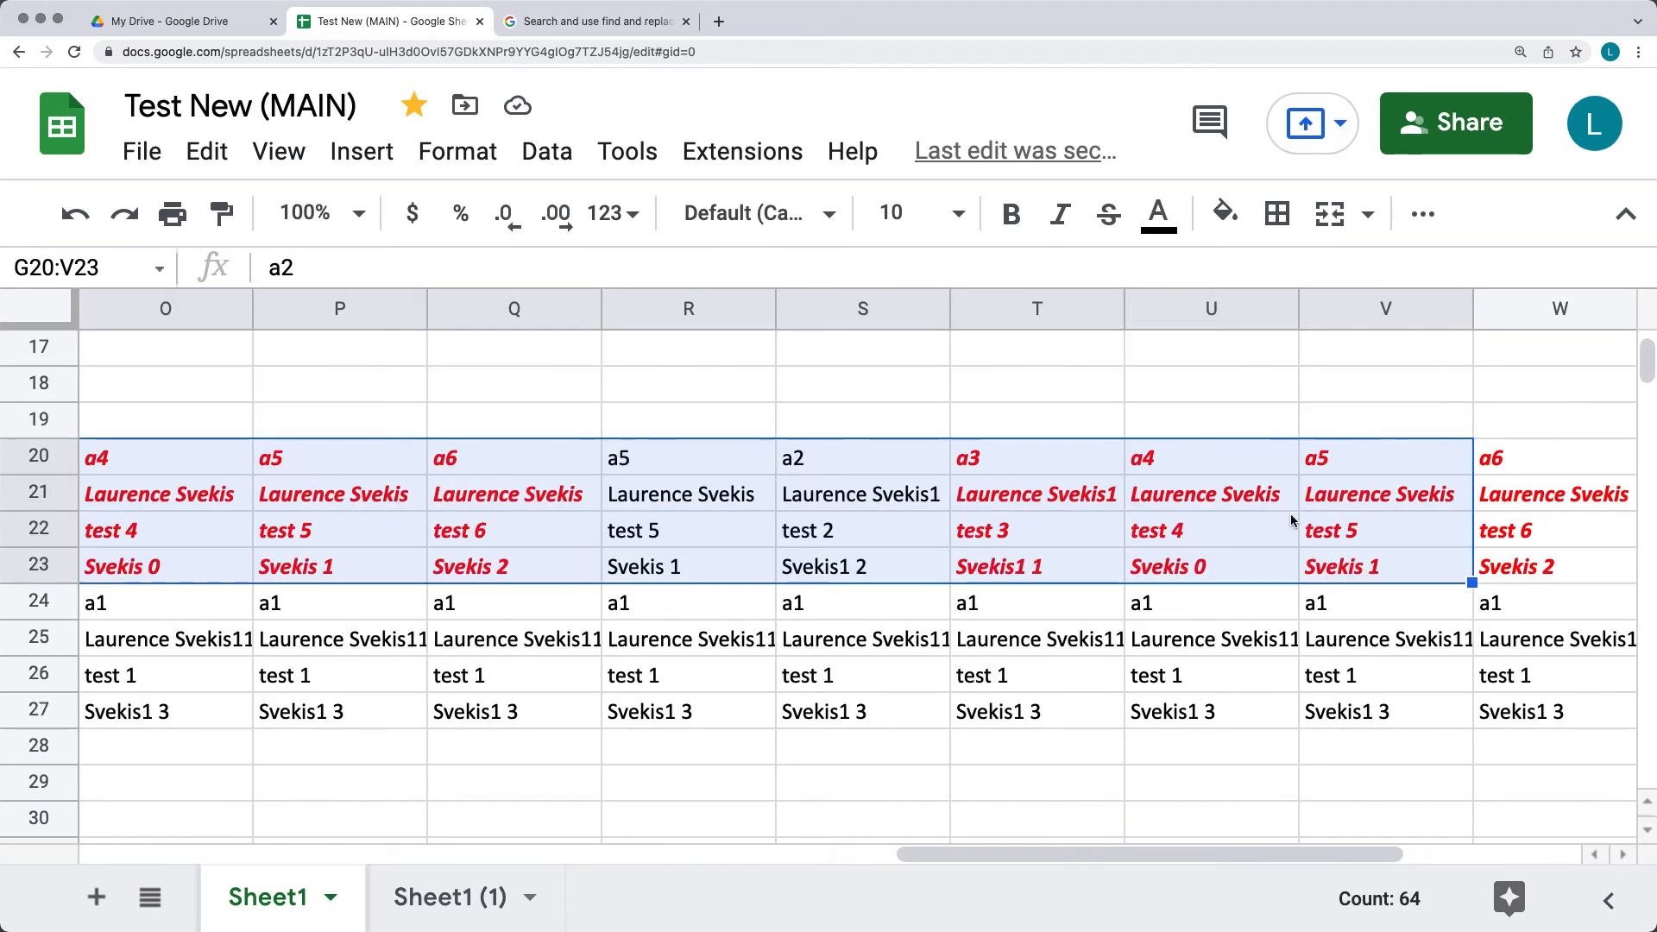
Step: Select the empty cell A28 and review the Paste special options, including Column width only
drag(921, 859, 108, 859)
click(86, 747)
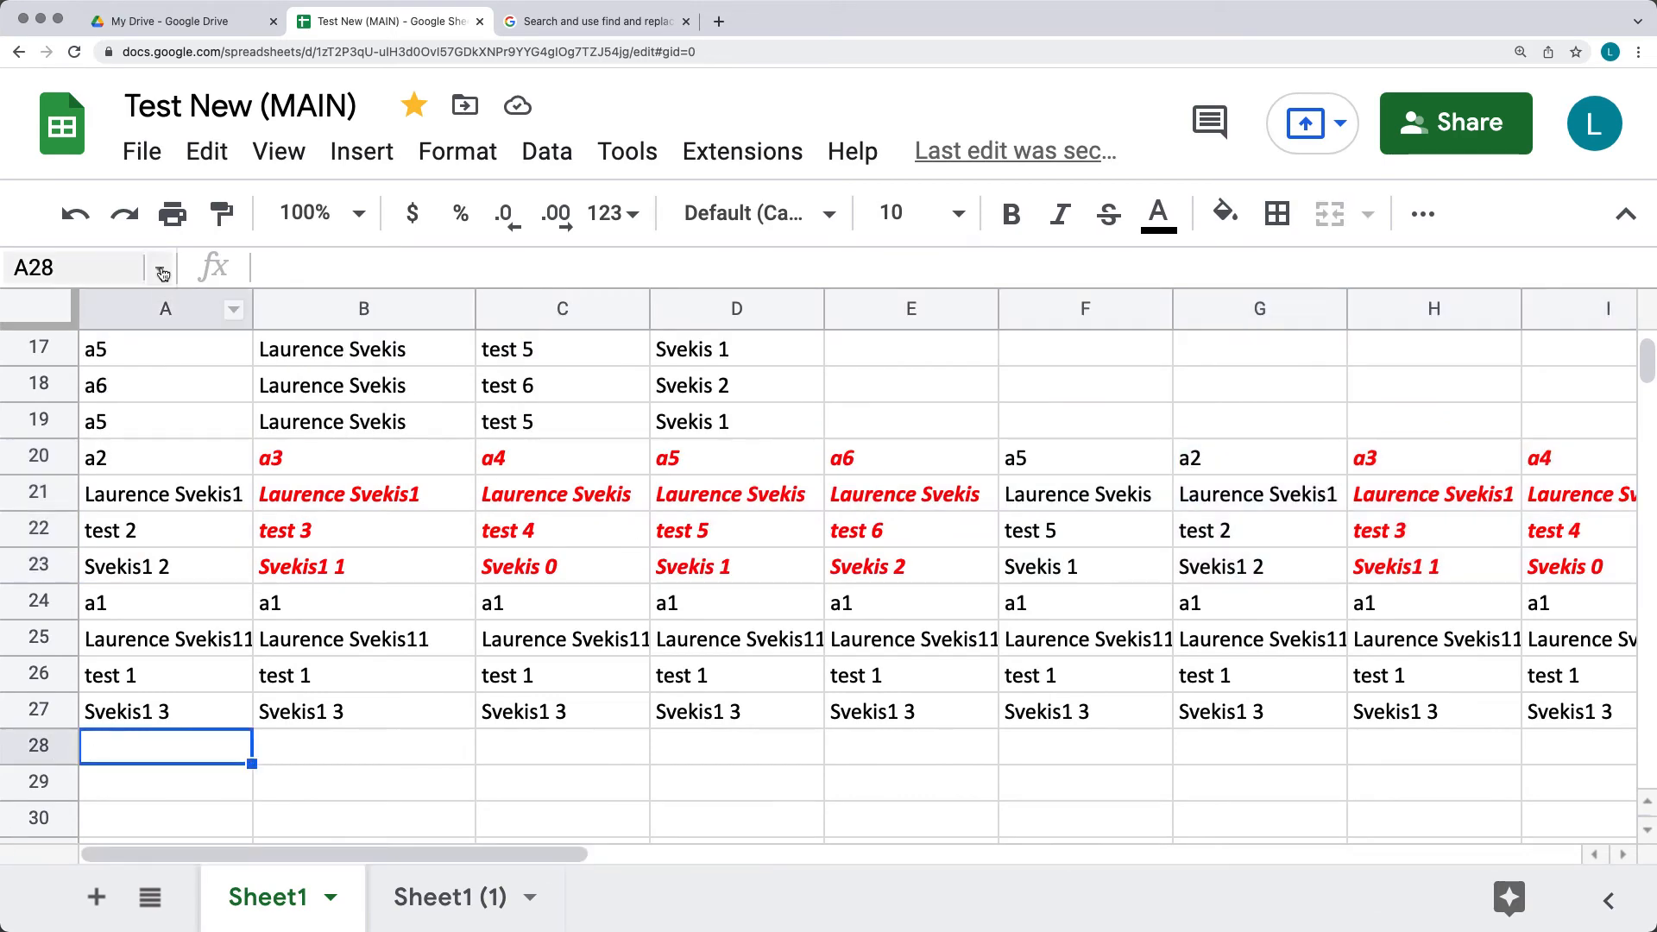
click(207, 151)
mouse_move(439, 521)
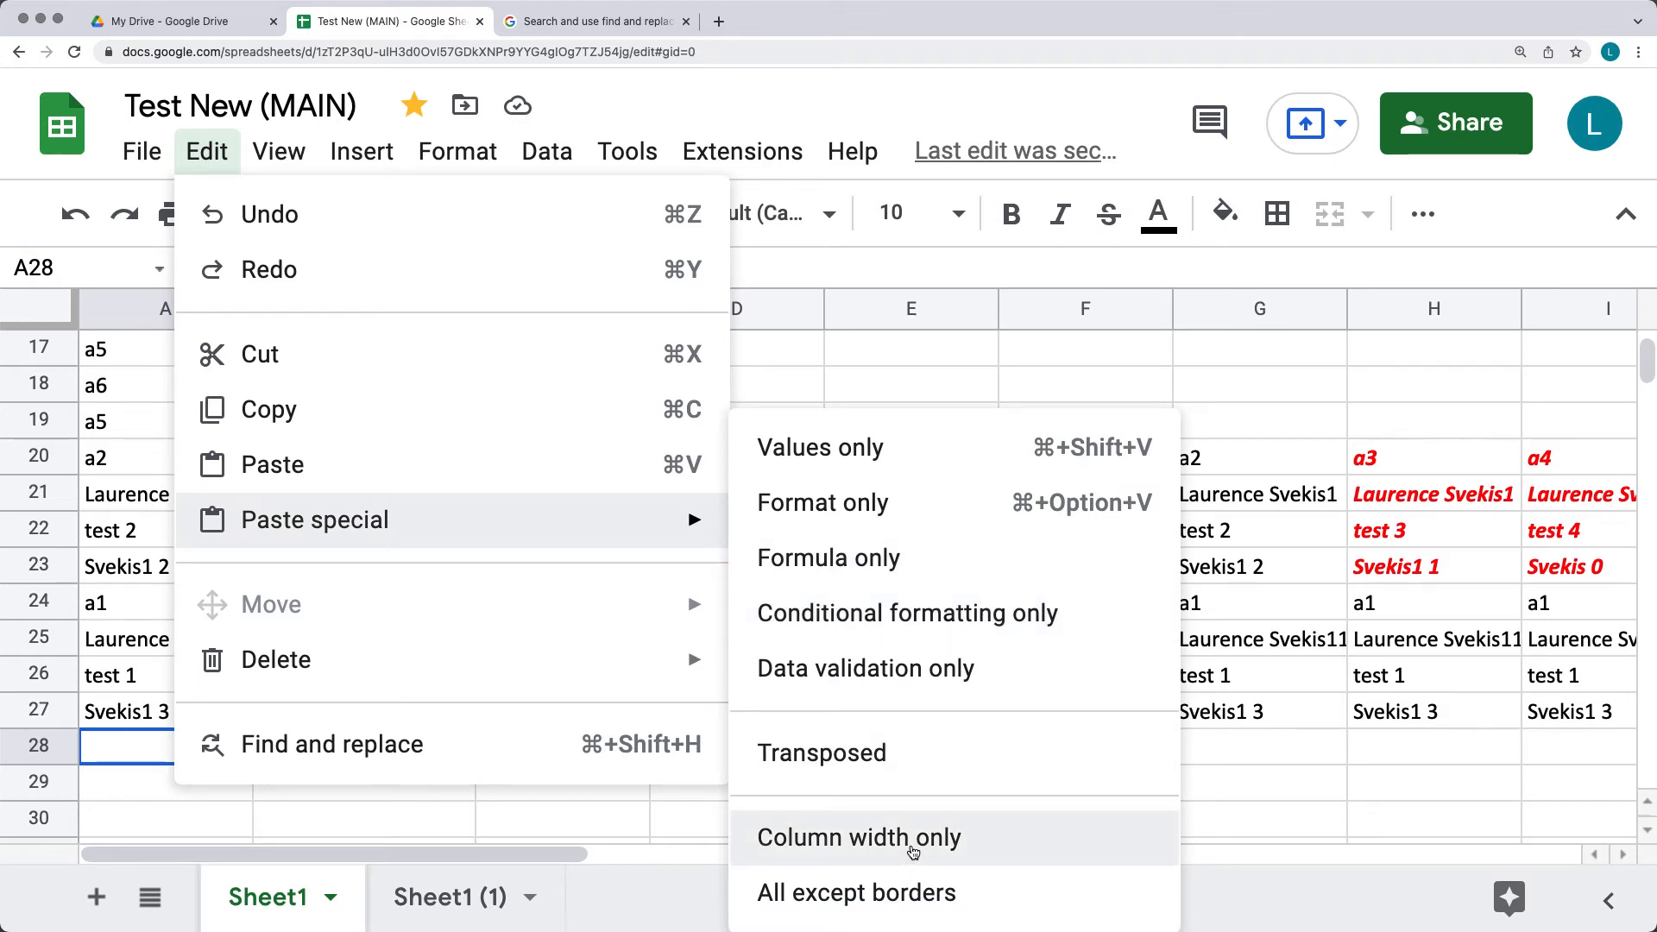
Step: Widen column A until its longest entries fit, and narrow column B to less than half its width
click(152, 421)
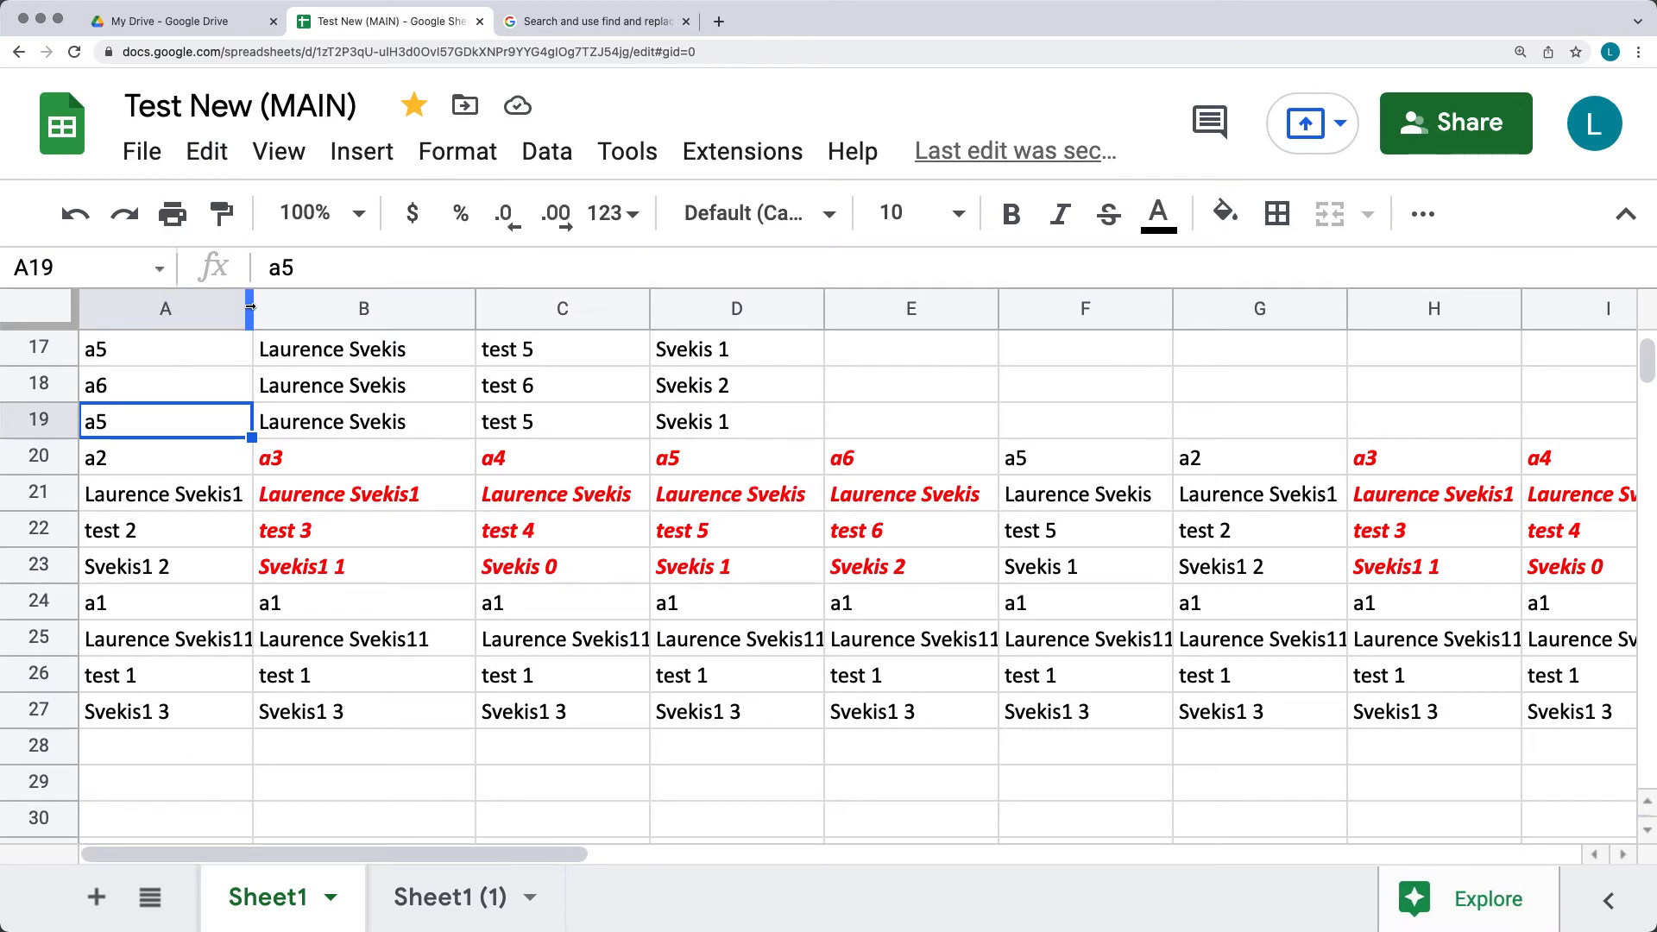
drag(254, 309, 361, 309)
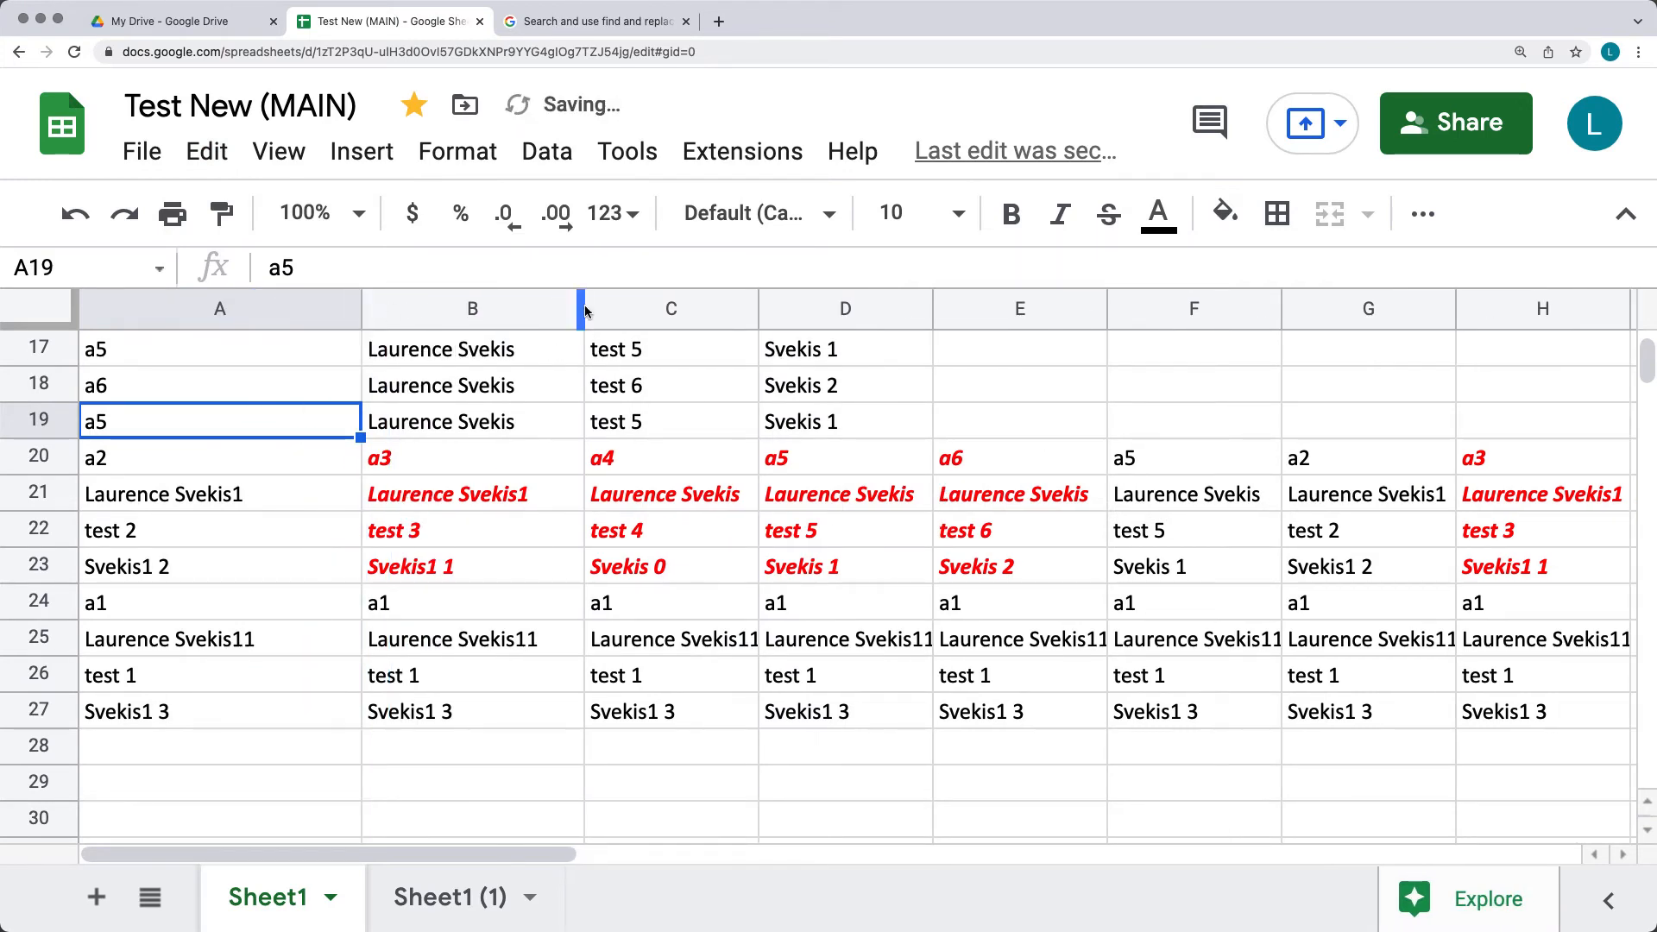
drag(581, 308, 453, 308)
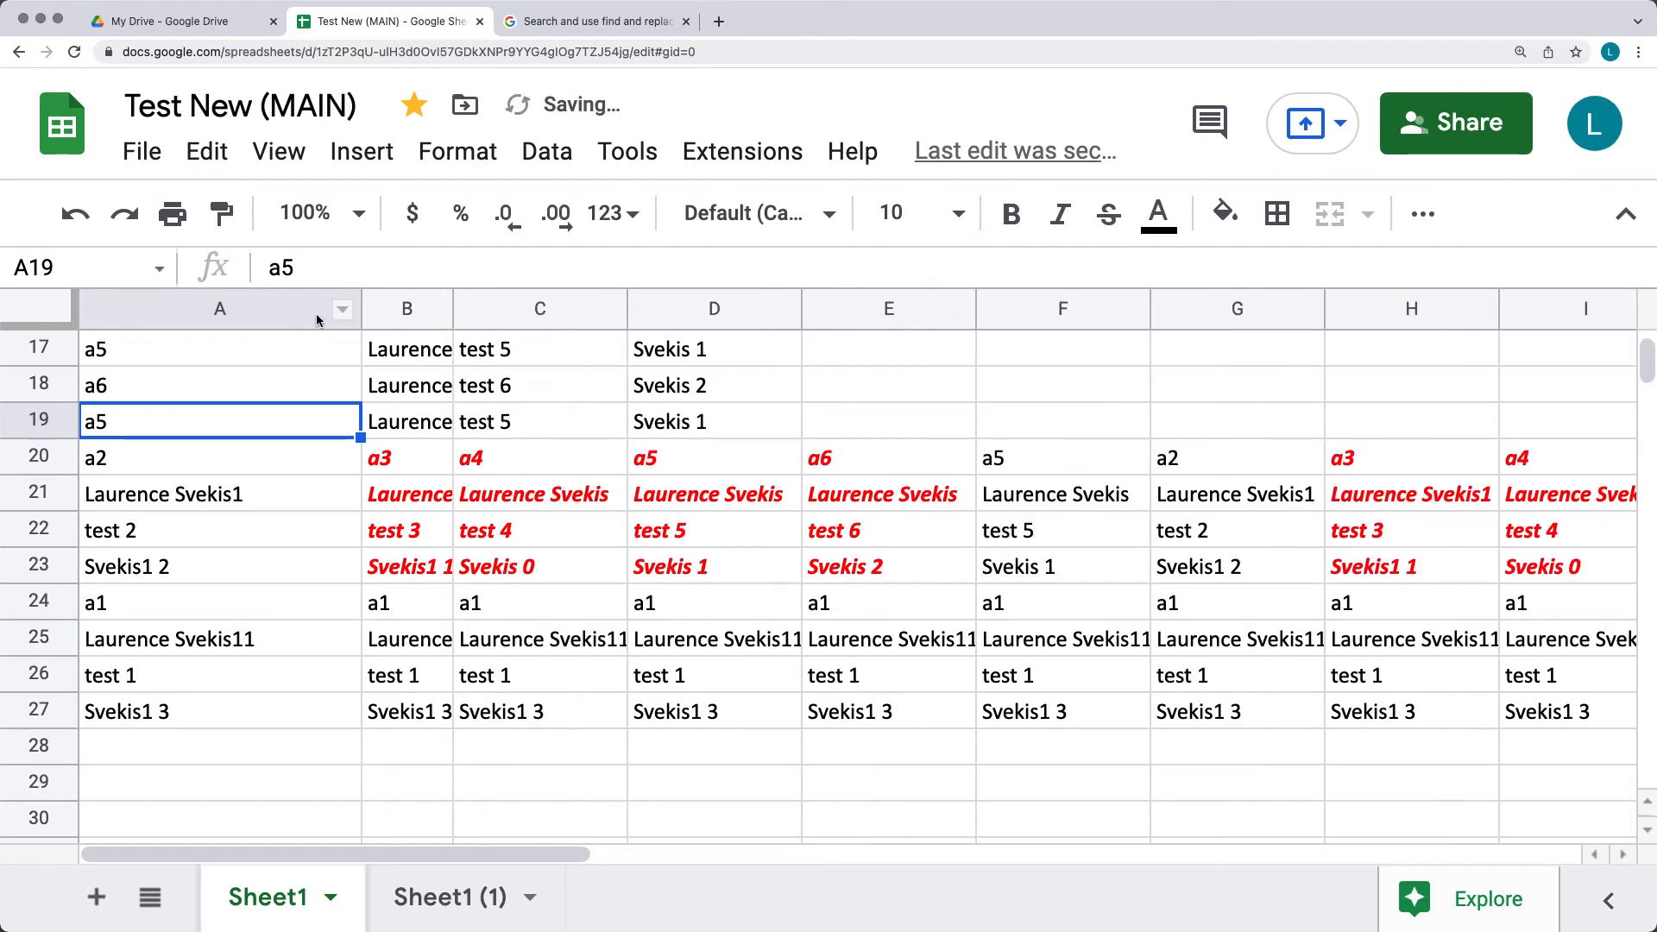
Step: Copy columns A and B and paste only their column widths onto columns C and D
click(308, 316)
right_click(377, 315)
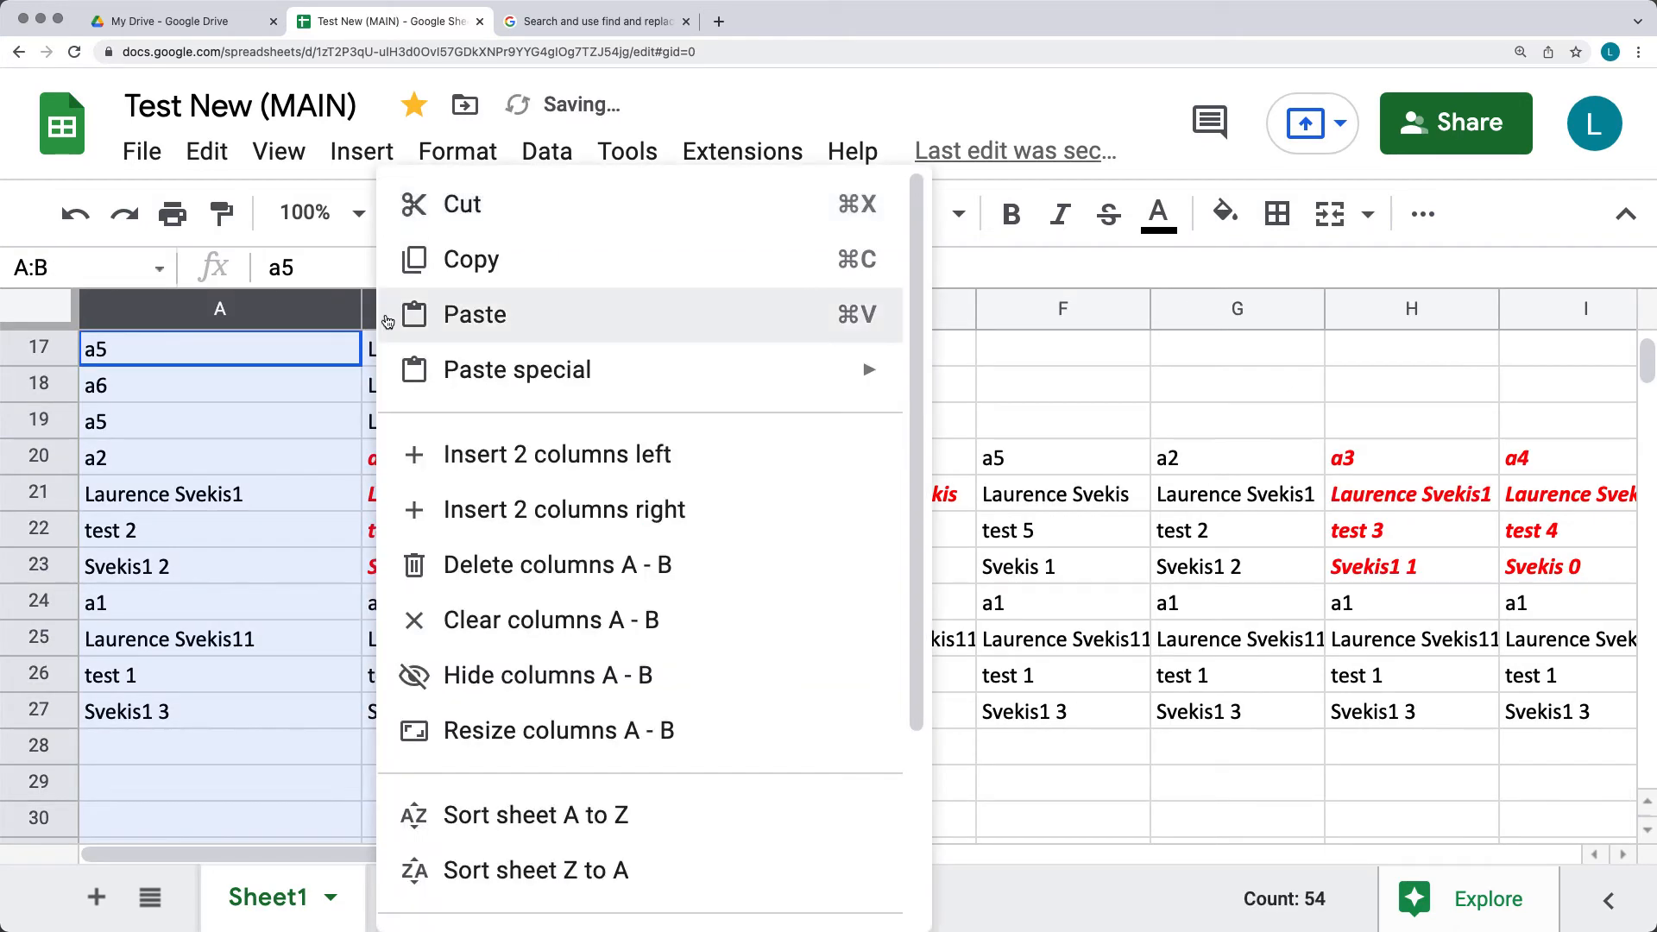
click(471, 259)
click(474, 308)
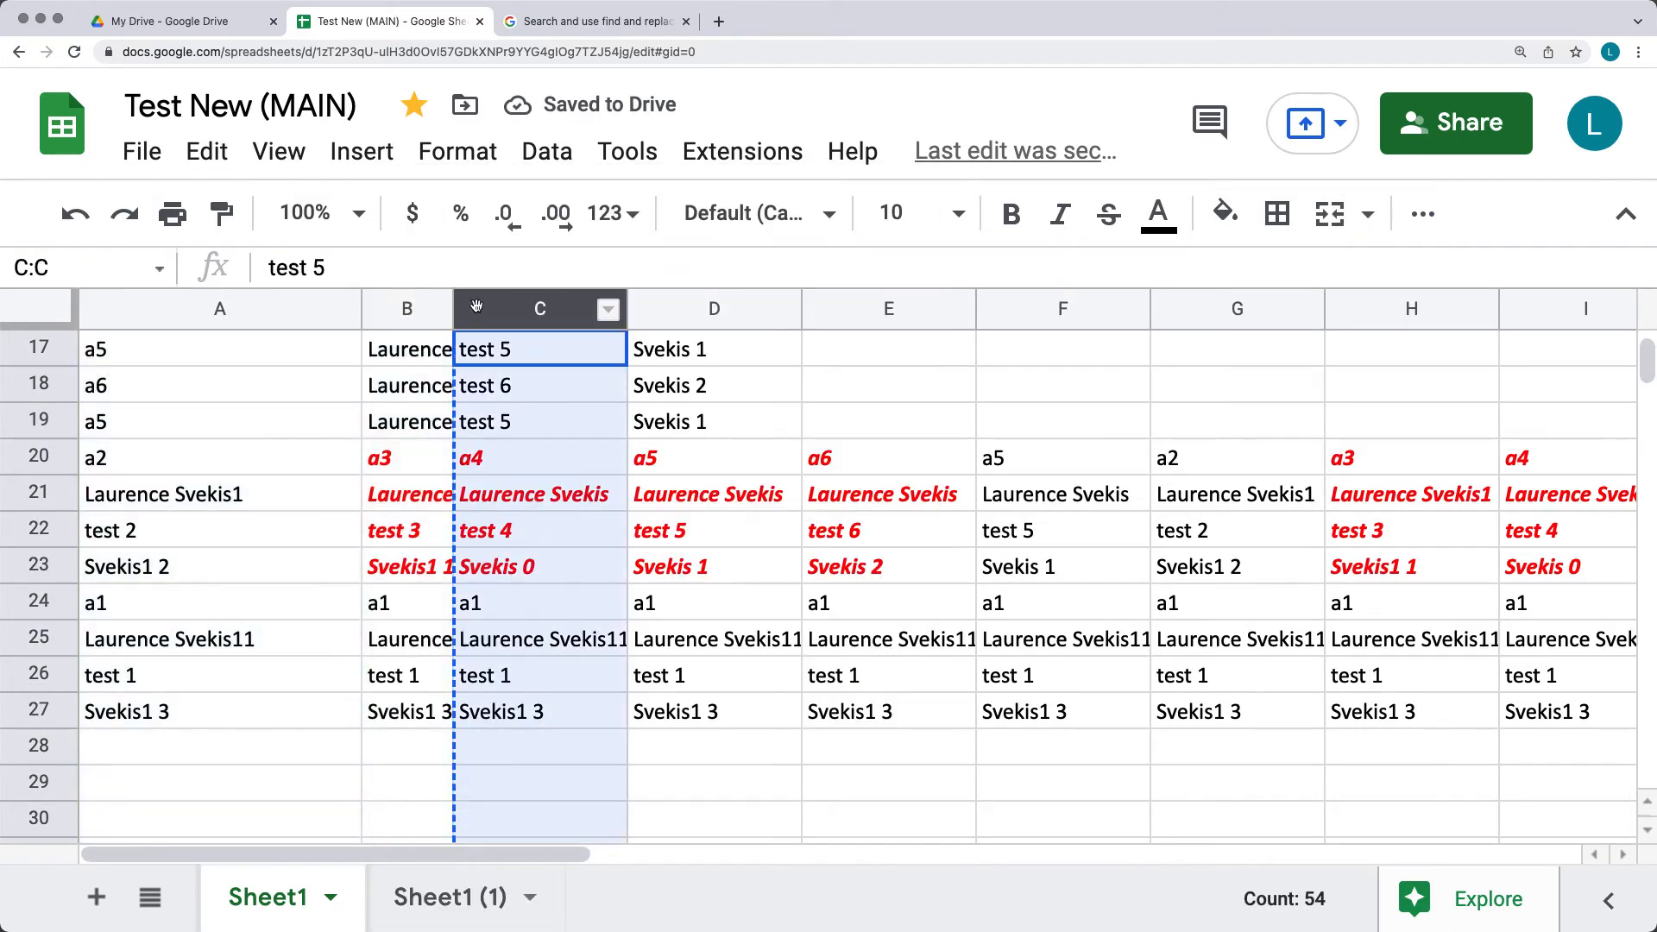
right_click(474, 311)
mouse_move(581, 371)
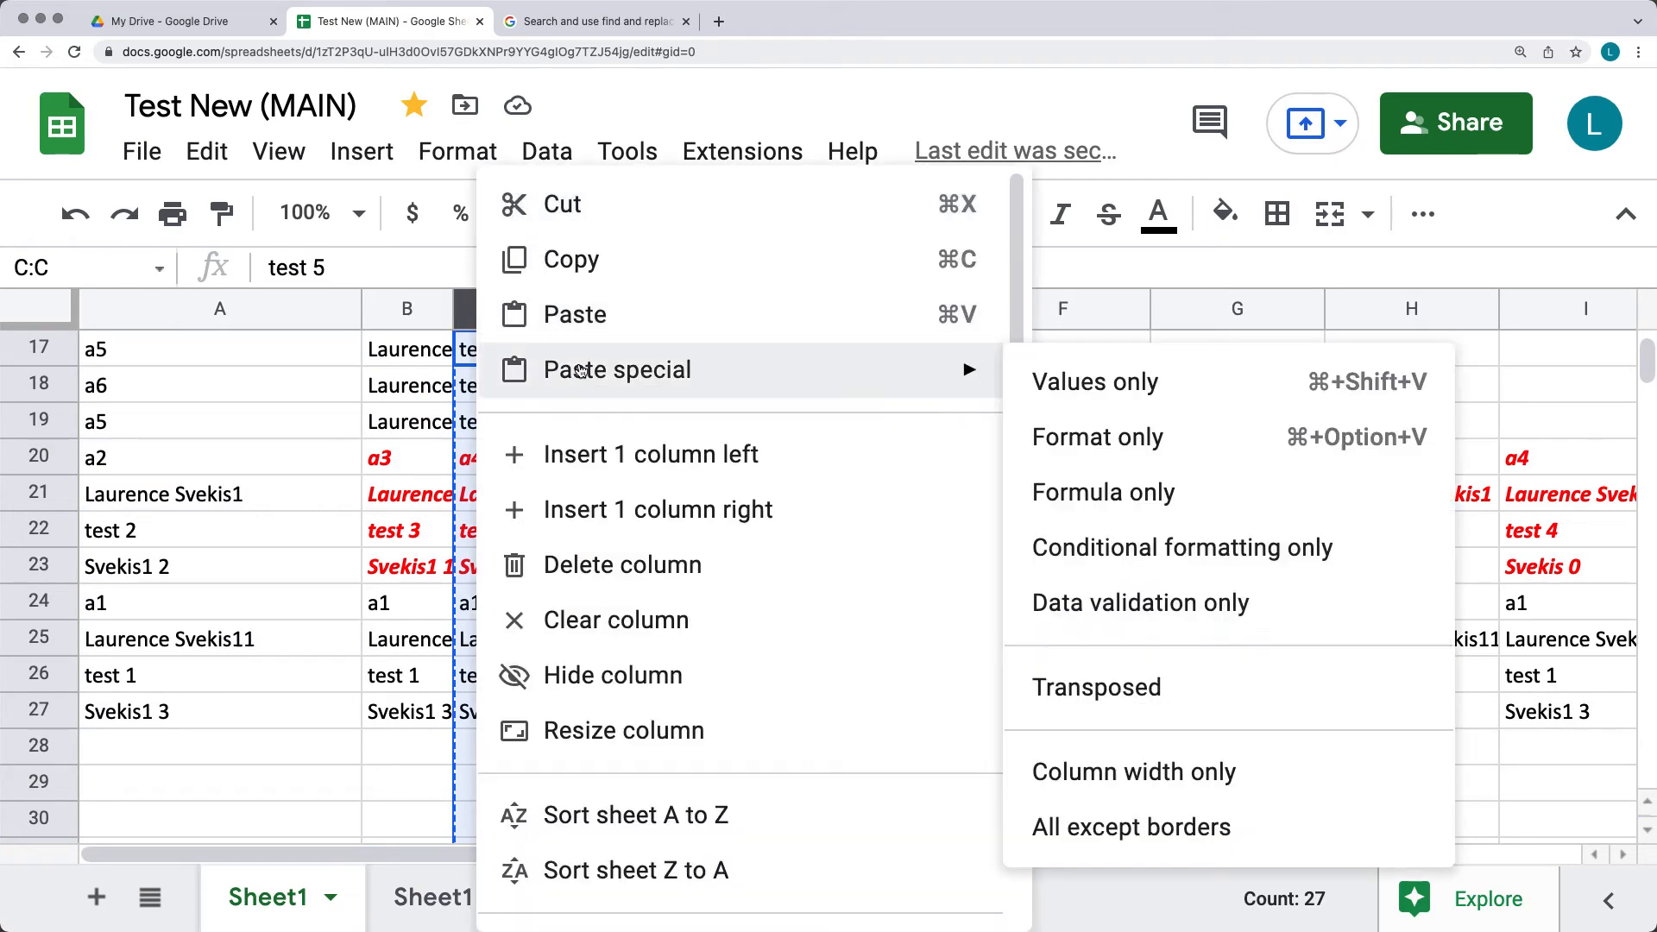
click(1179, 785)
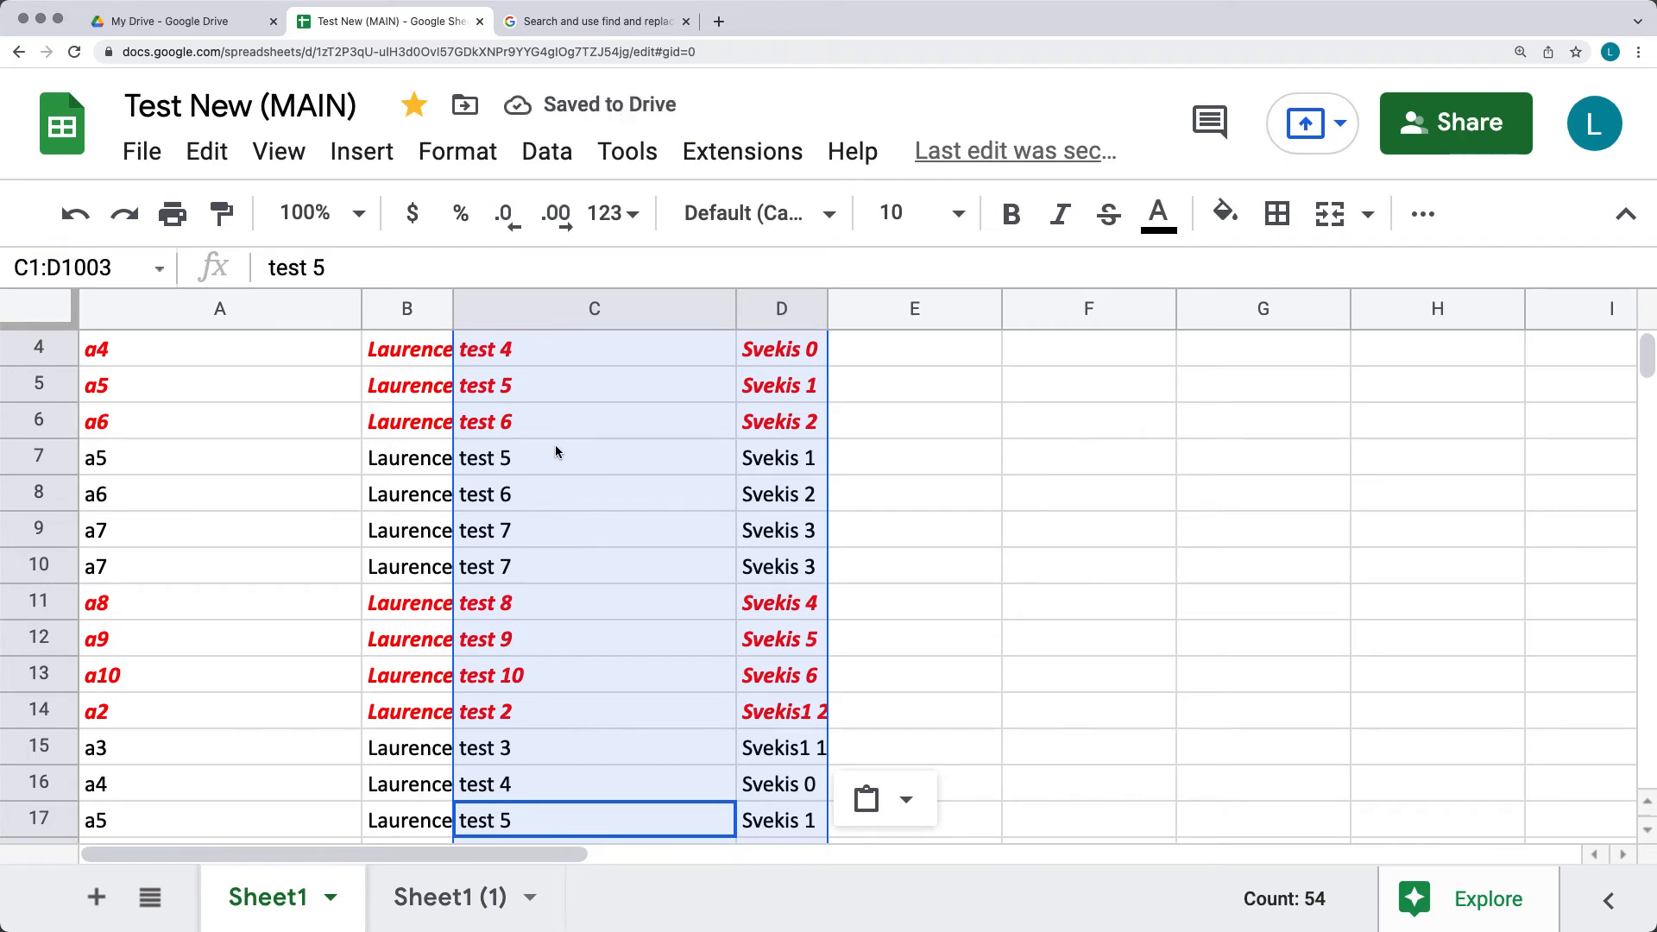
scroll(558, 449, down, 2)
scroll(561, 448, up, 3)
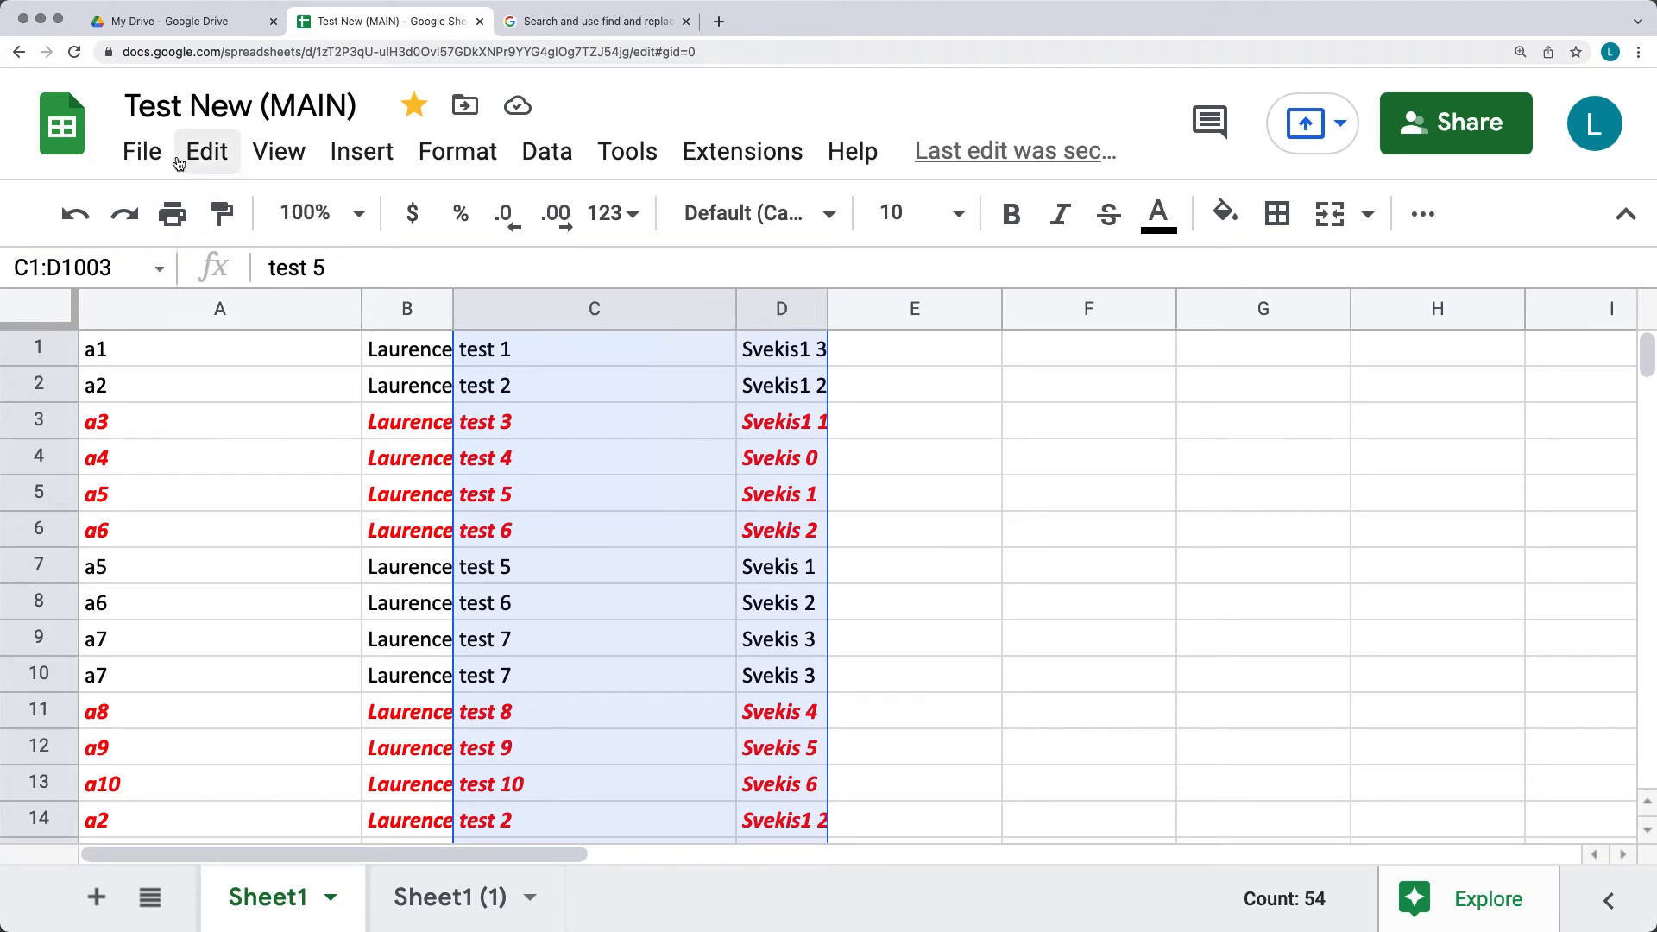
Step: Select cell C25 and review the available Paste special options
scroll(436, 537, down, 6)
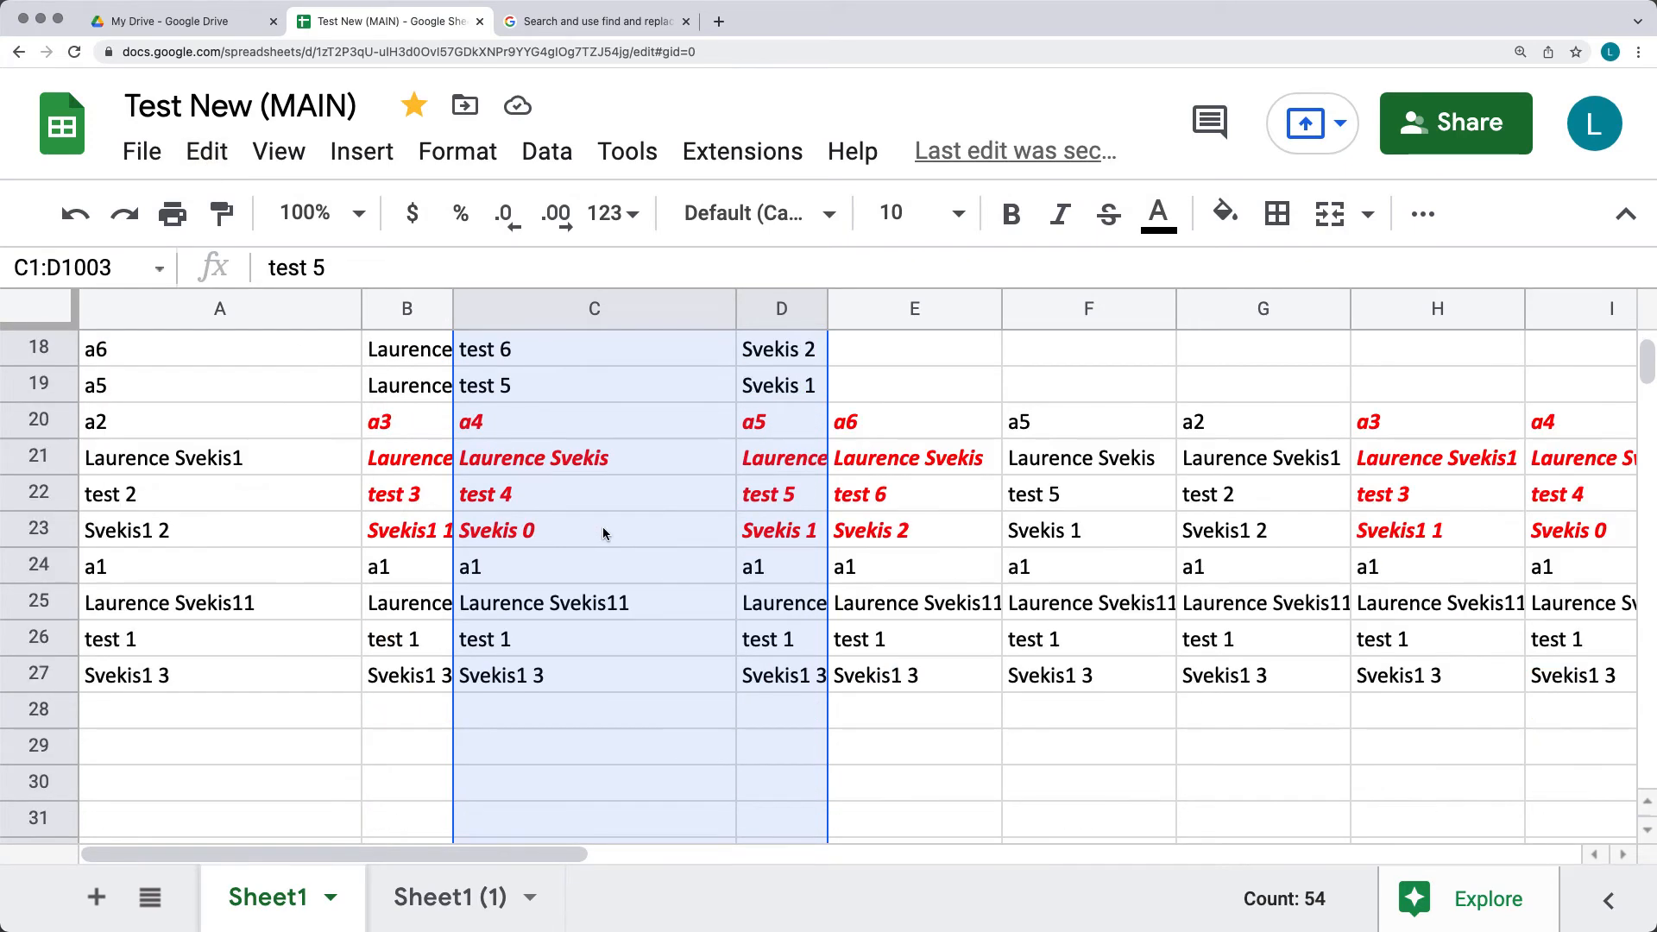
click(604, 608)
click(207, 152)
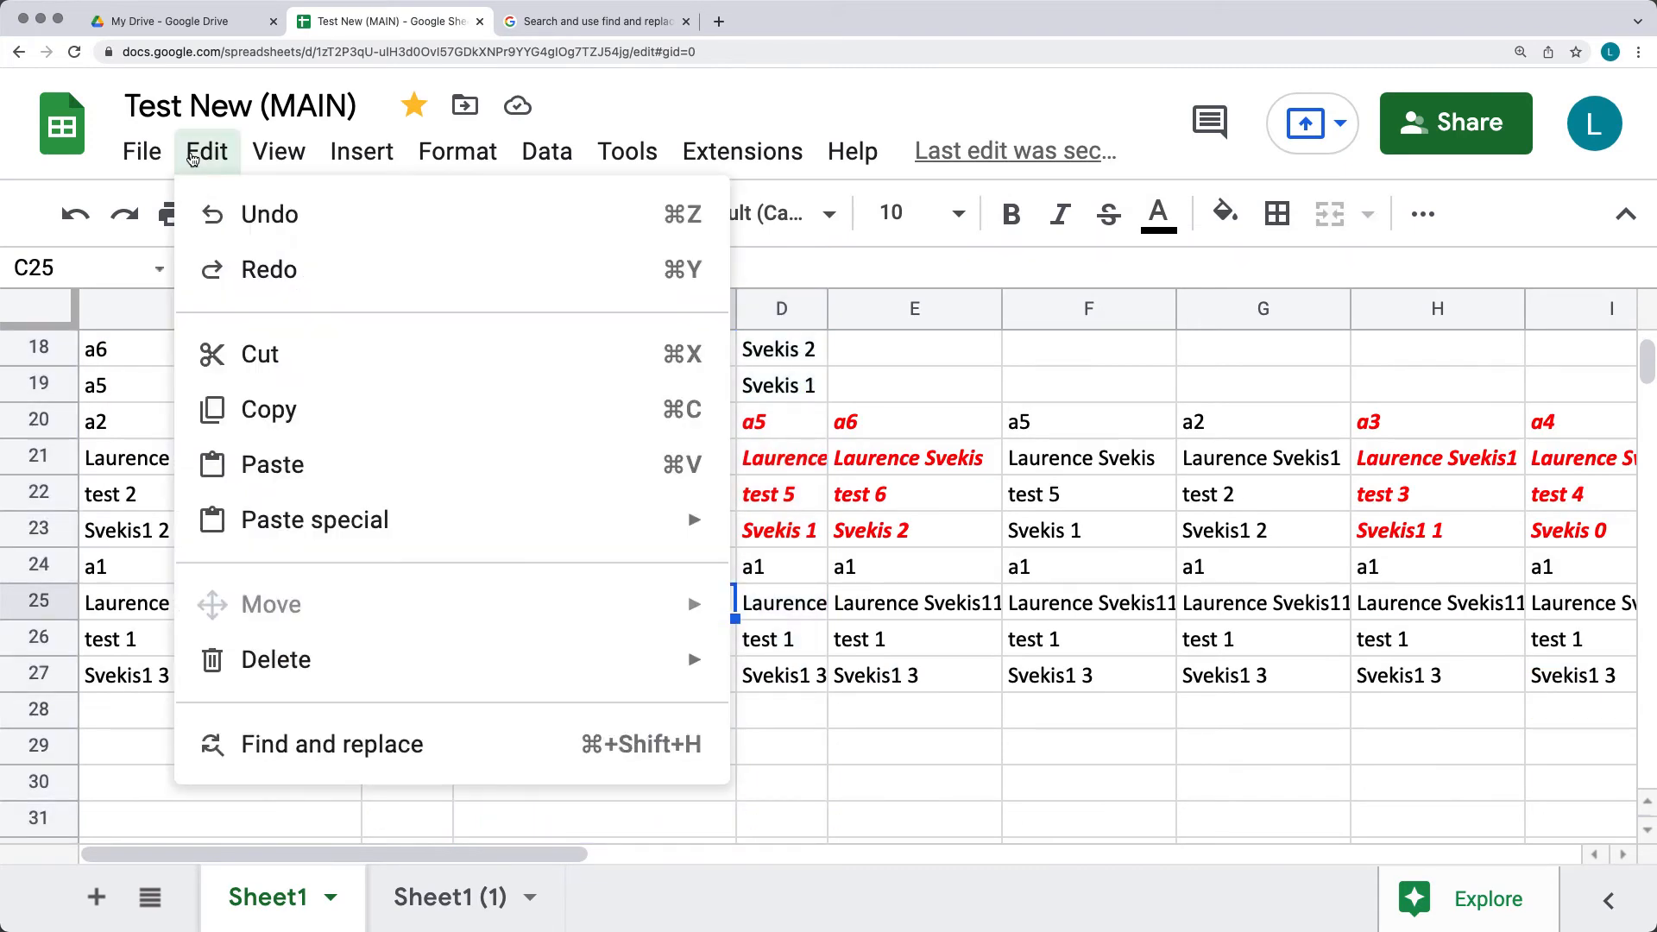
mouse_move(342, 516)
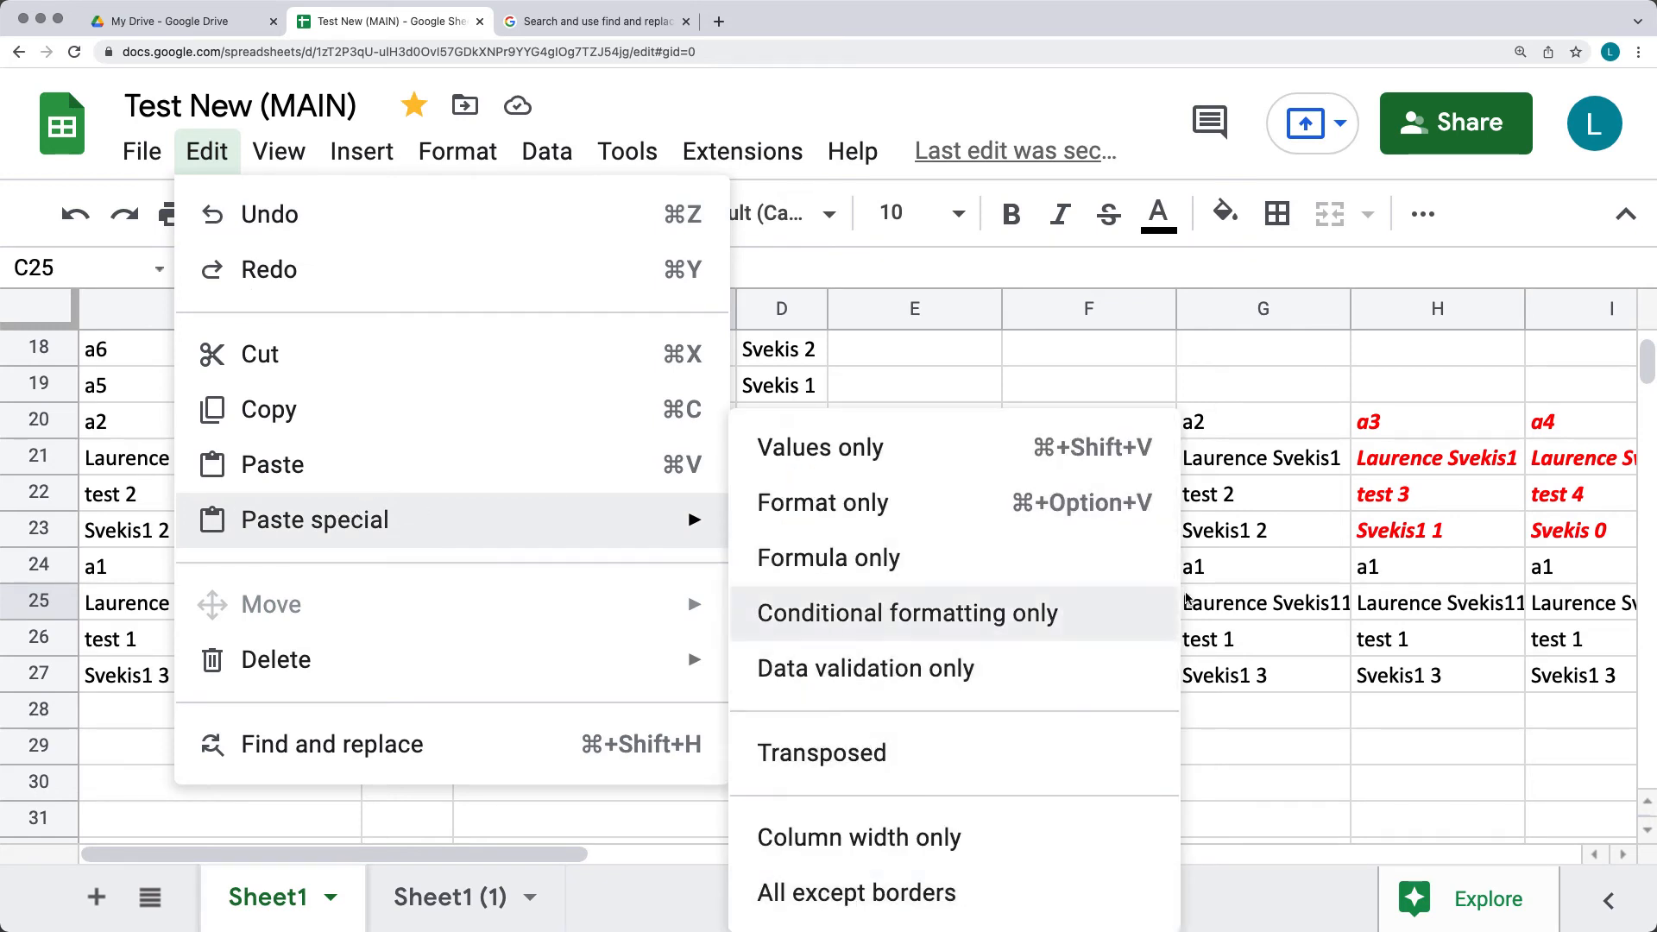
click(1205, 526)
Step: Add an outer border around the range A20:C26
drag(220, 431, 604, 638)
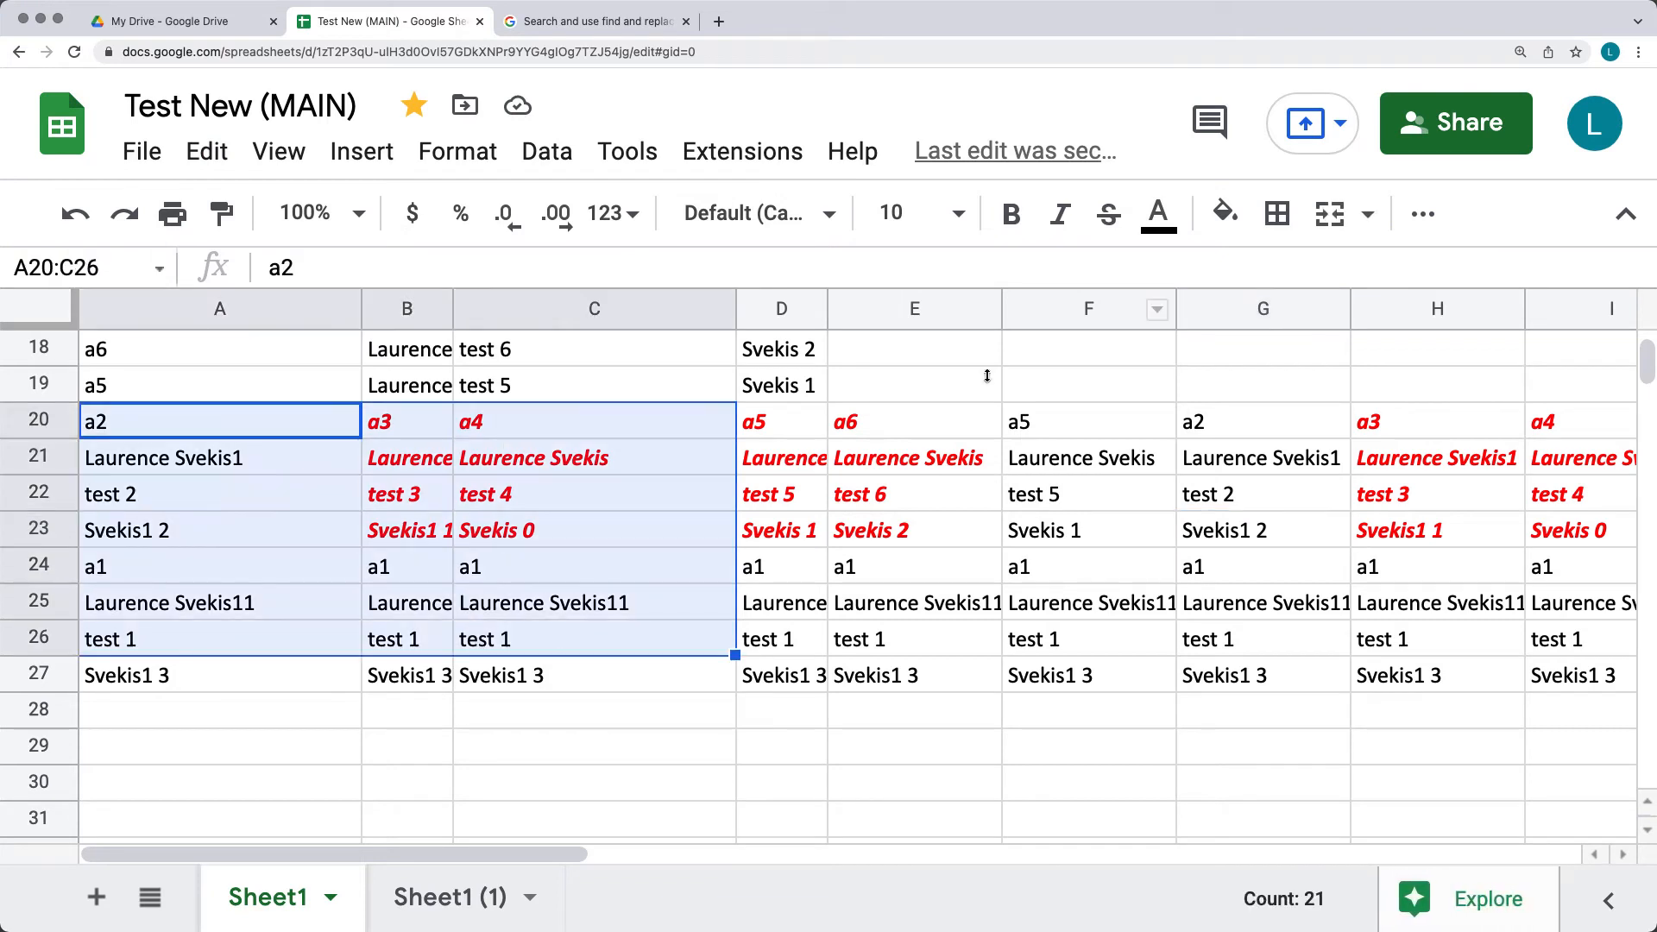
click(1280, 217)
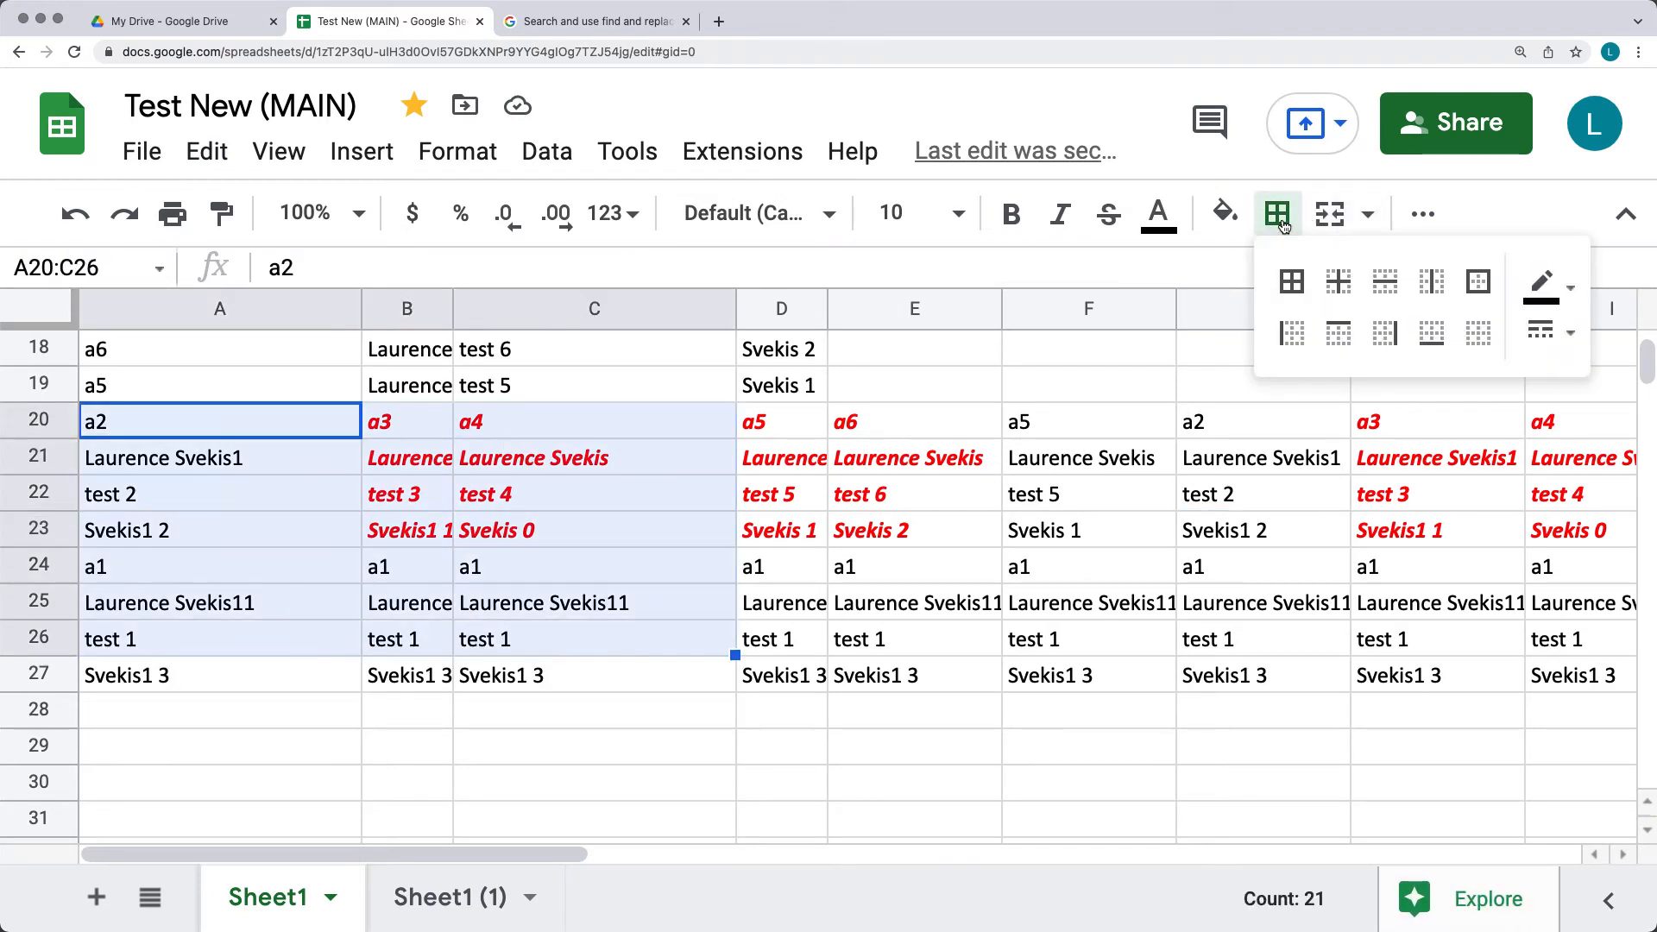
click(1479, 281)
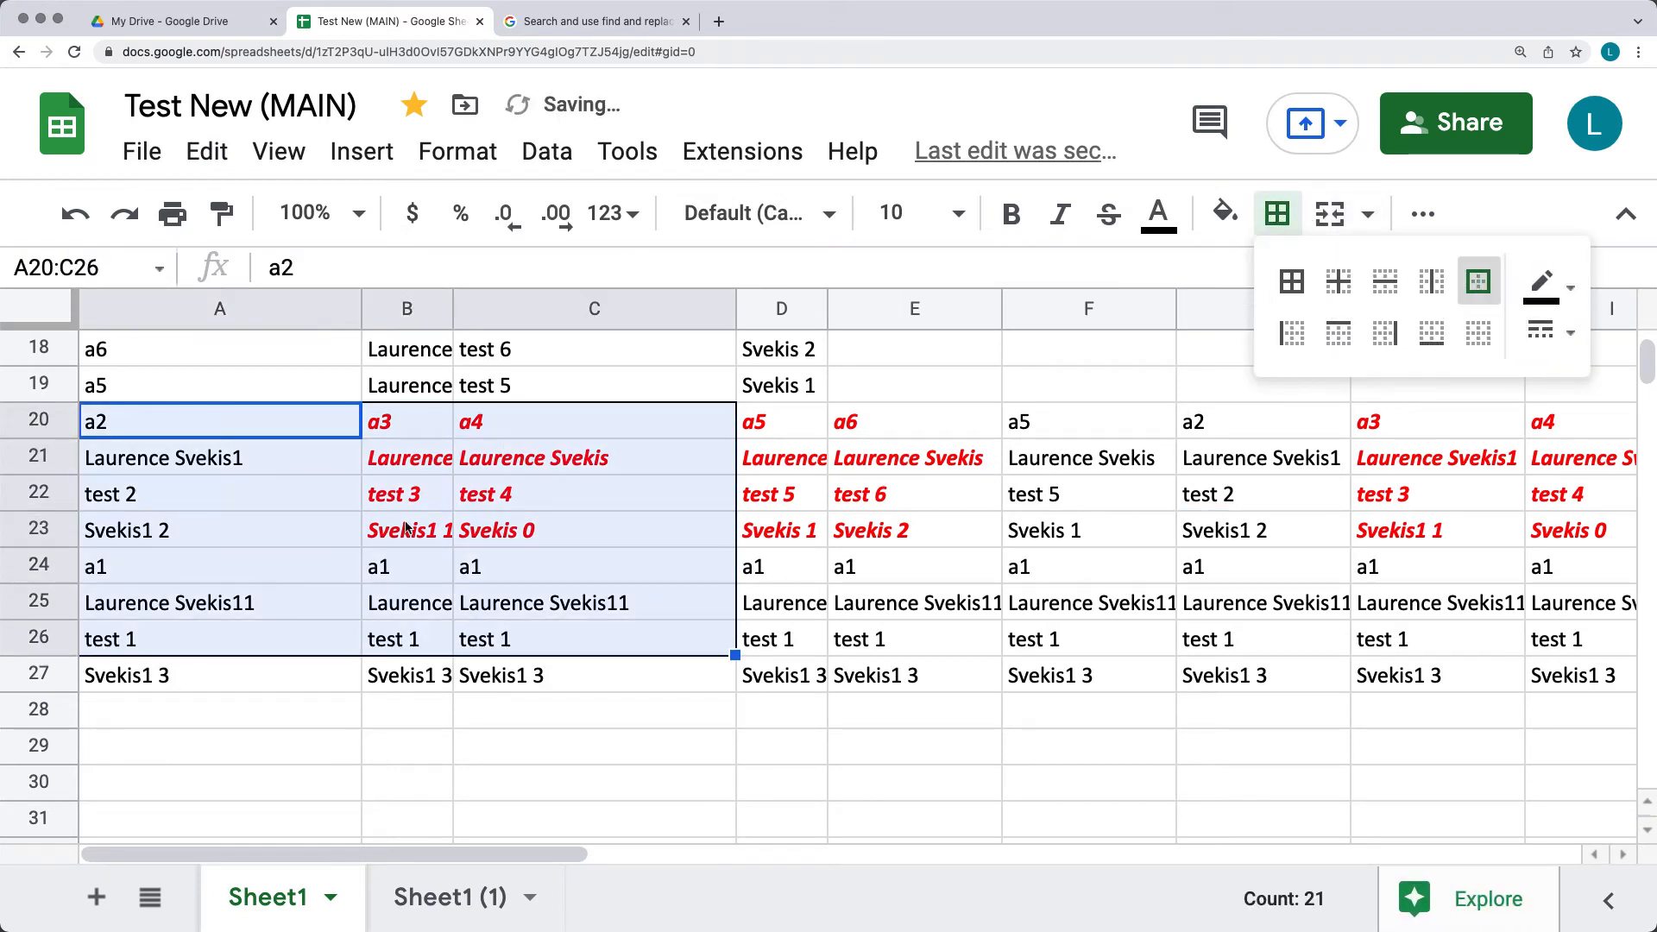
click(316, 711)
Step: Add an outer border around the cells A20:C20
drag(612, 647, 129, 426)
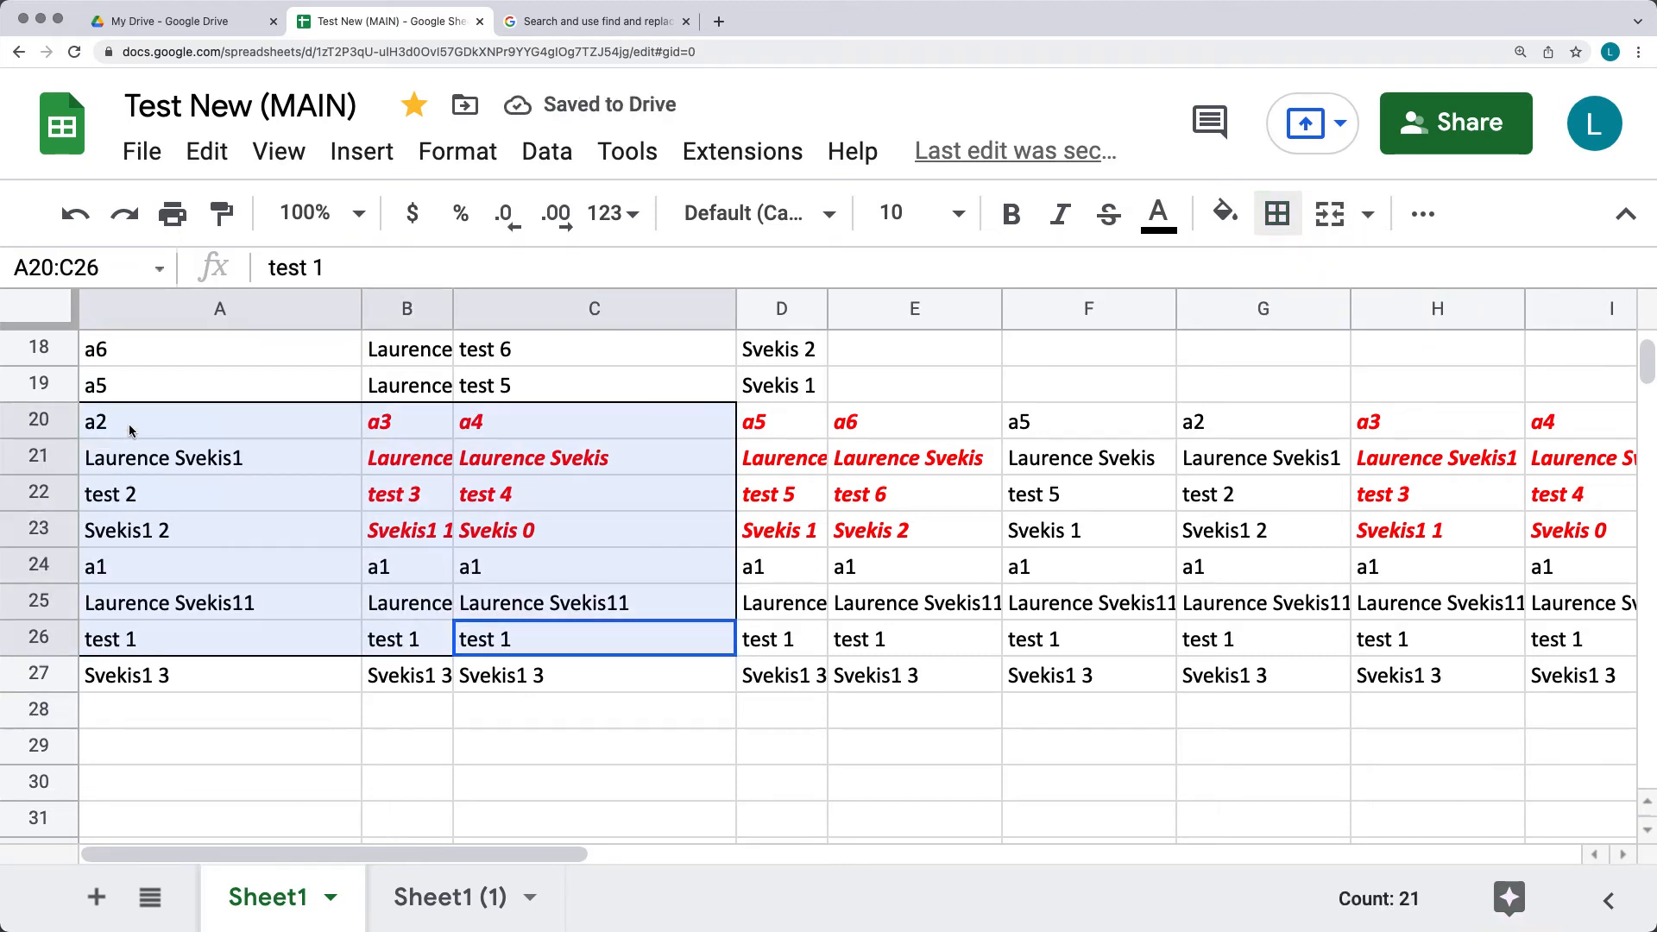
click(163, 428)
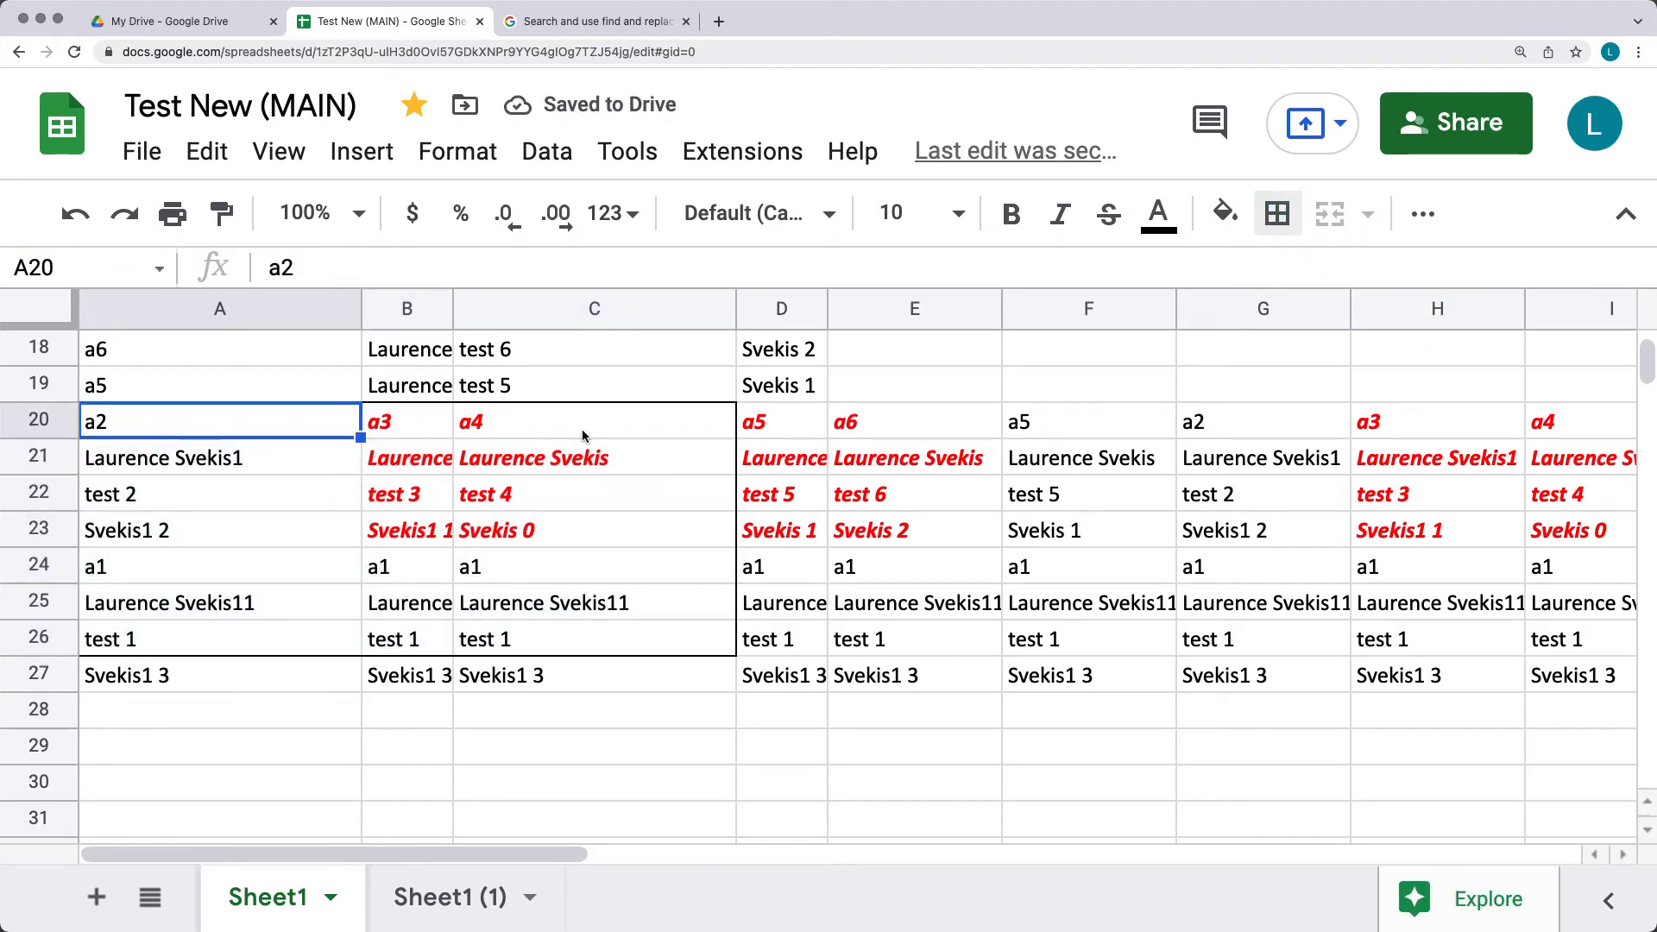
drag(580, 430, 157, 427)
click(1278, 213)
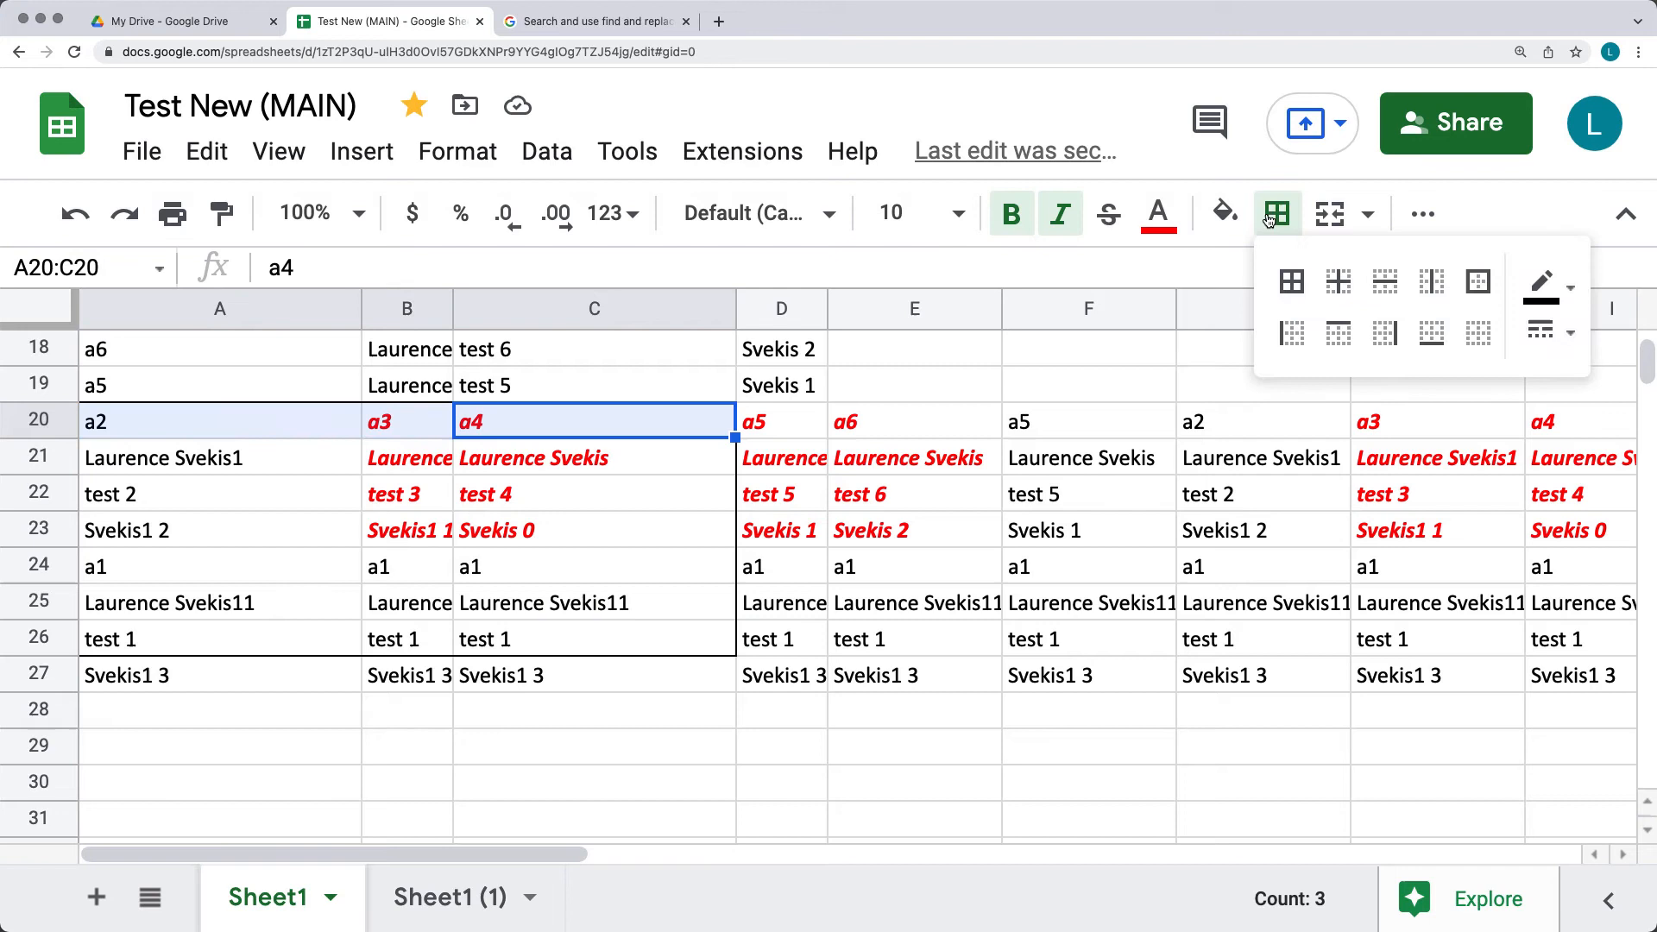
click(1479, 281)
click(561, 457)
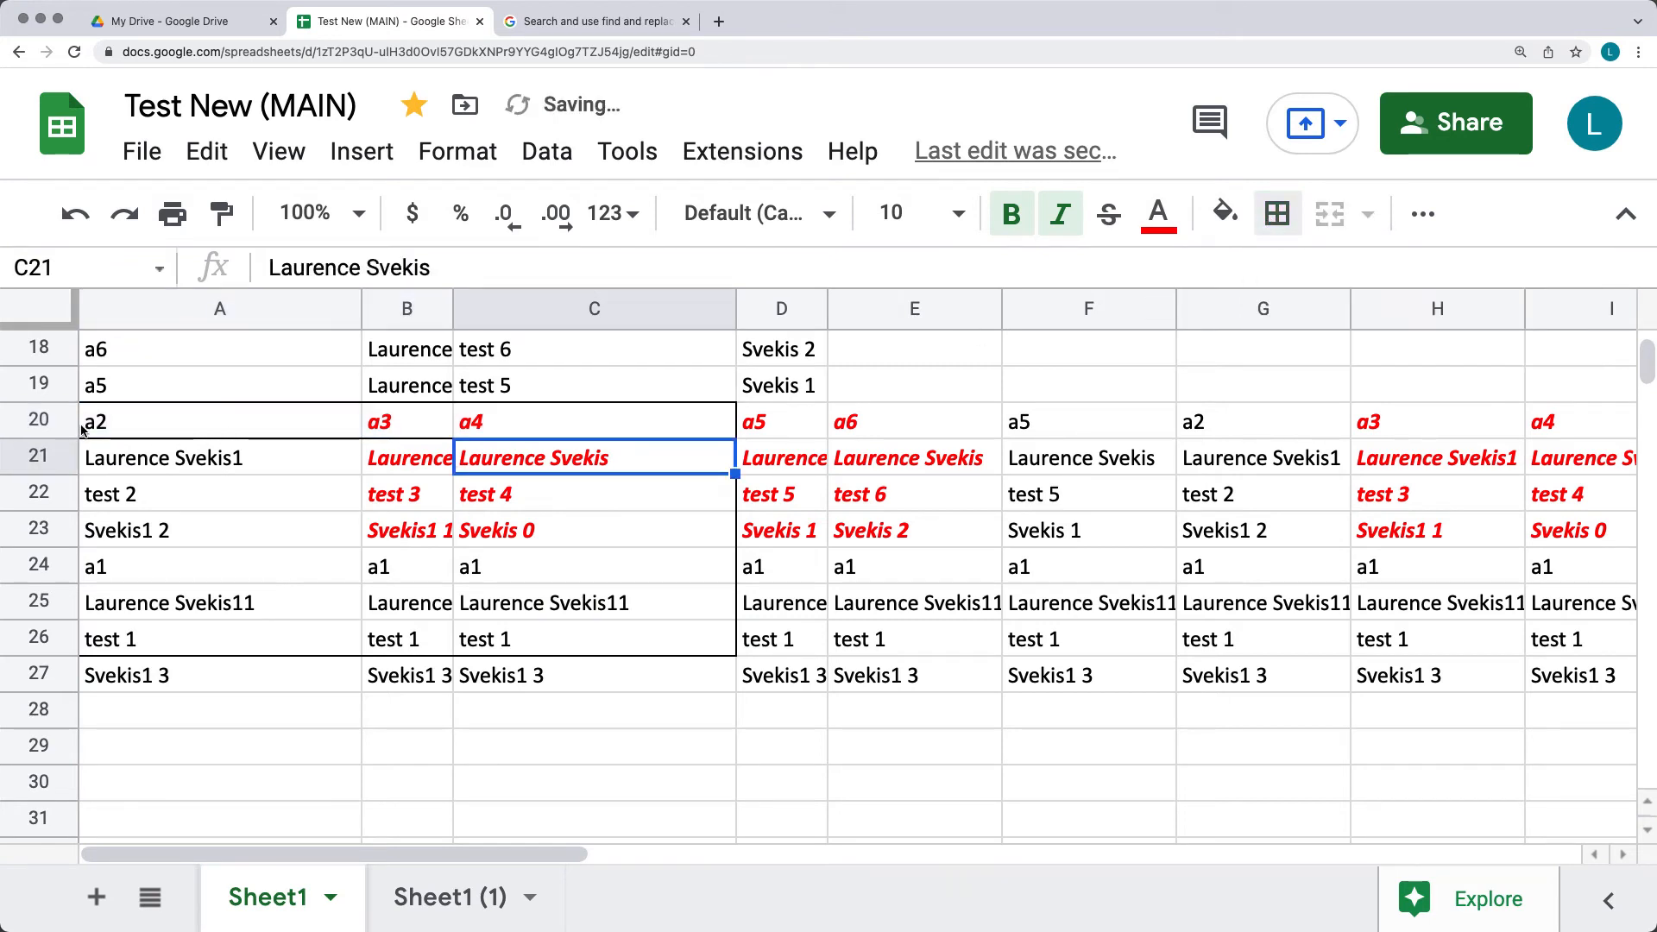
Step: Copy the bordered cells A20:C20 and paste them with their borders into row 29, starting at A29
drag(89, 421, 738, 424)
key(ctrl+c)
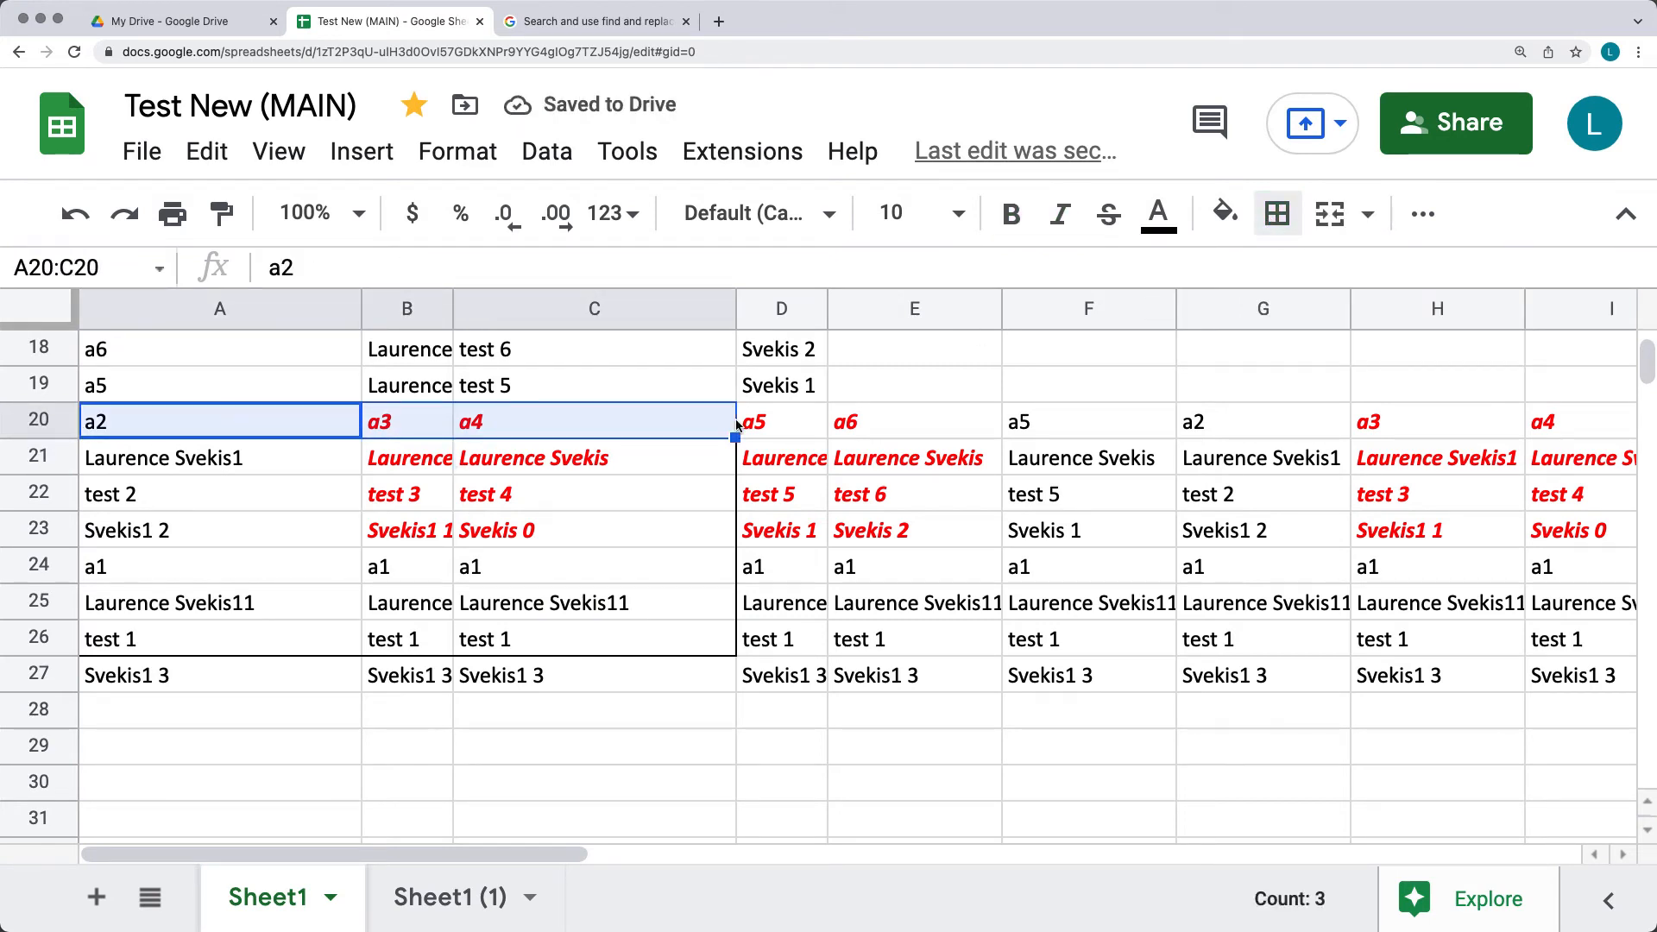
click(224, 755)
key(ctrl+v)
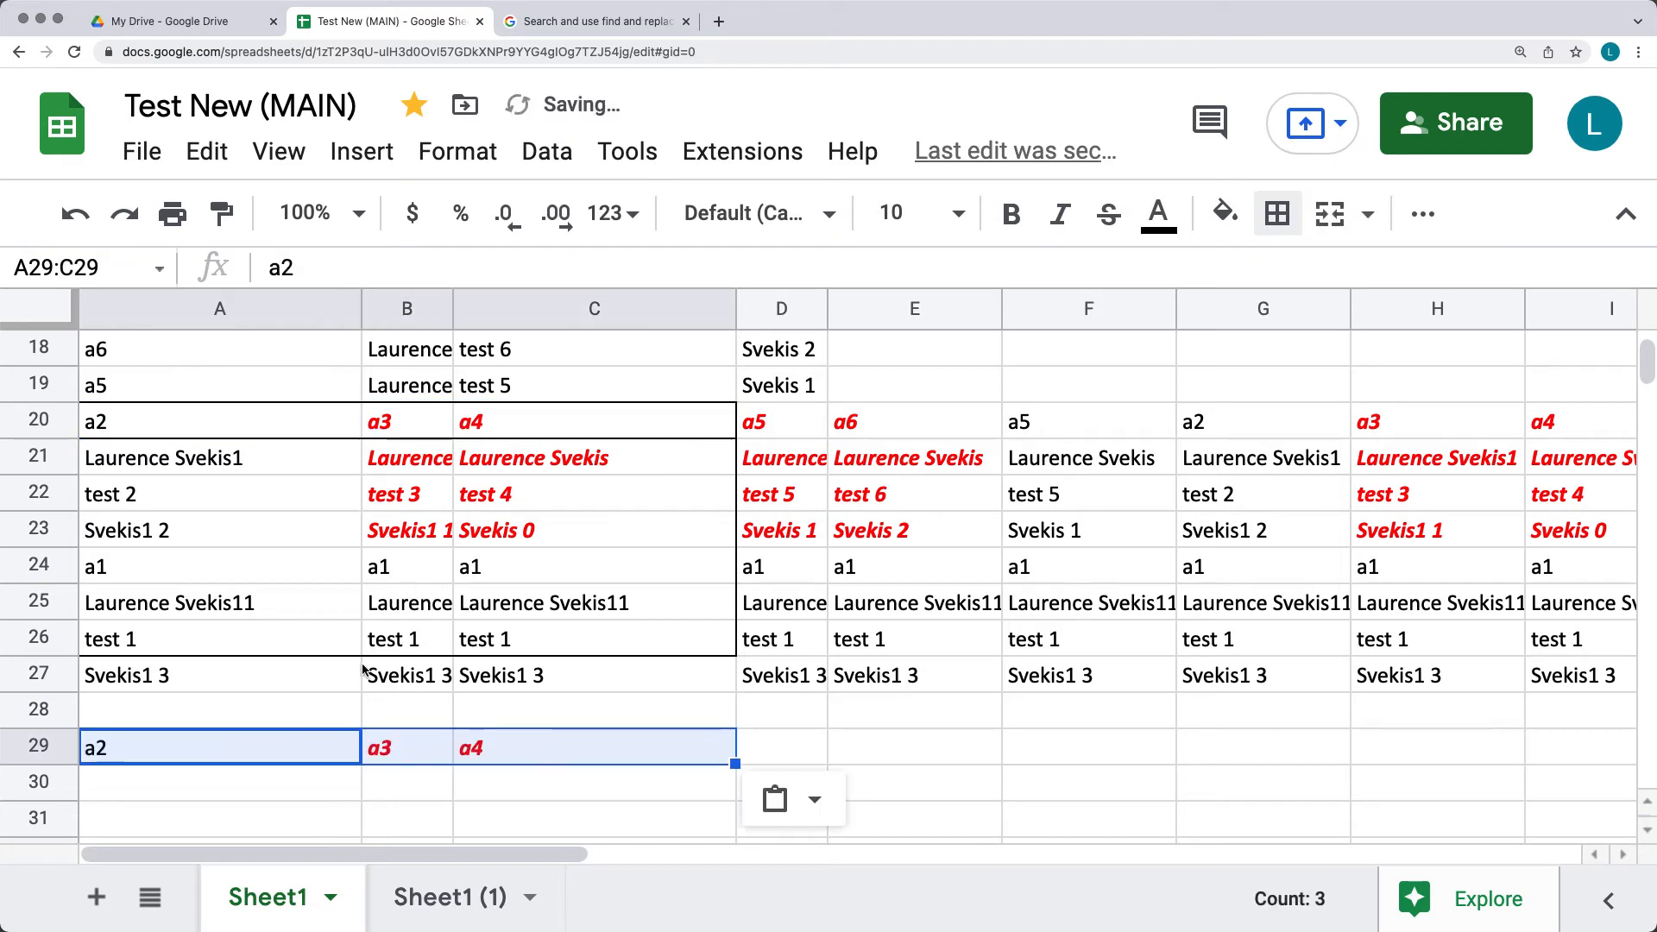
Step: Paste the copied cells into row 30, starting at A30, with the All except borders option
click(190, 792)
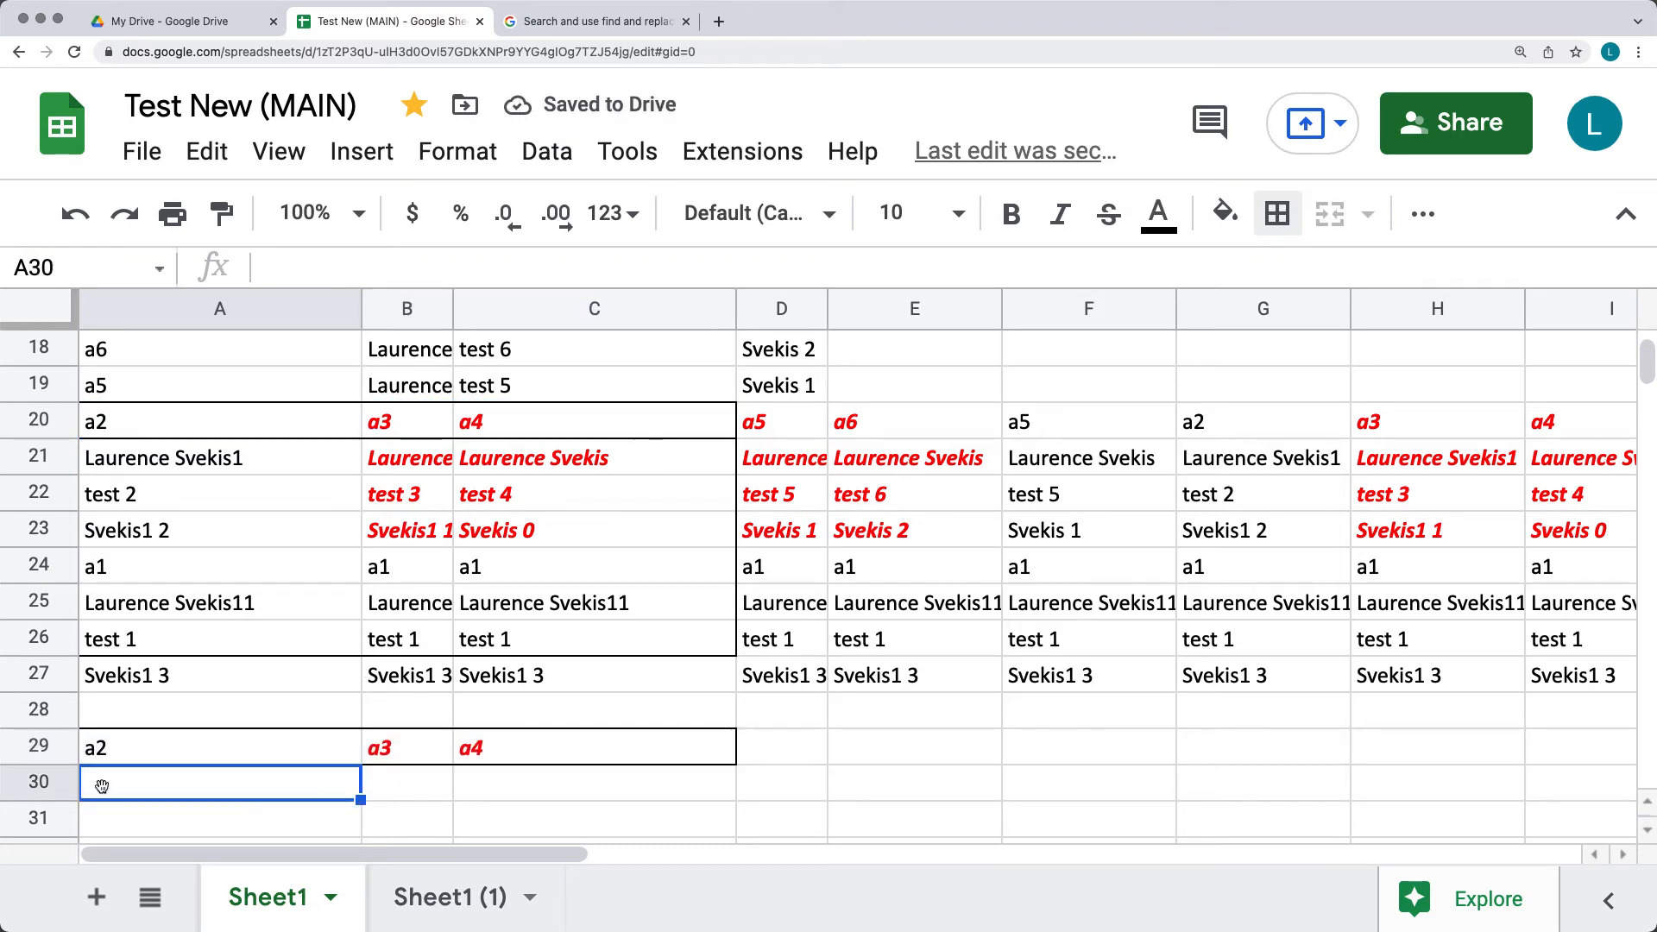
right_click(120, 783)
mouse_move(310, 358)
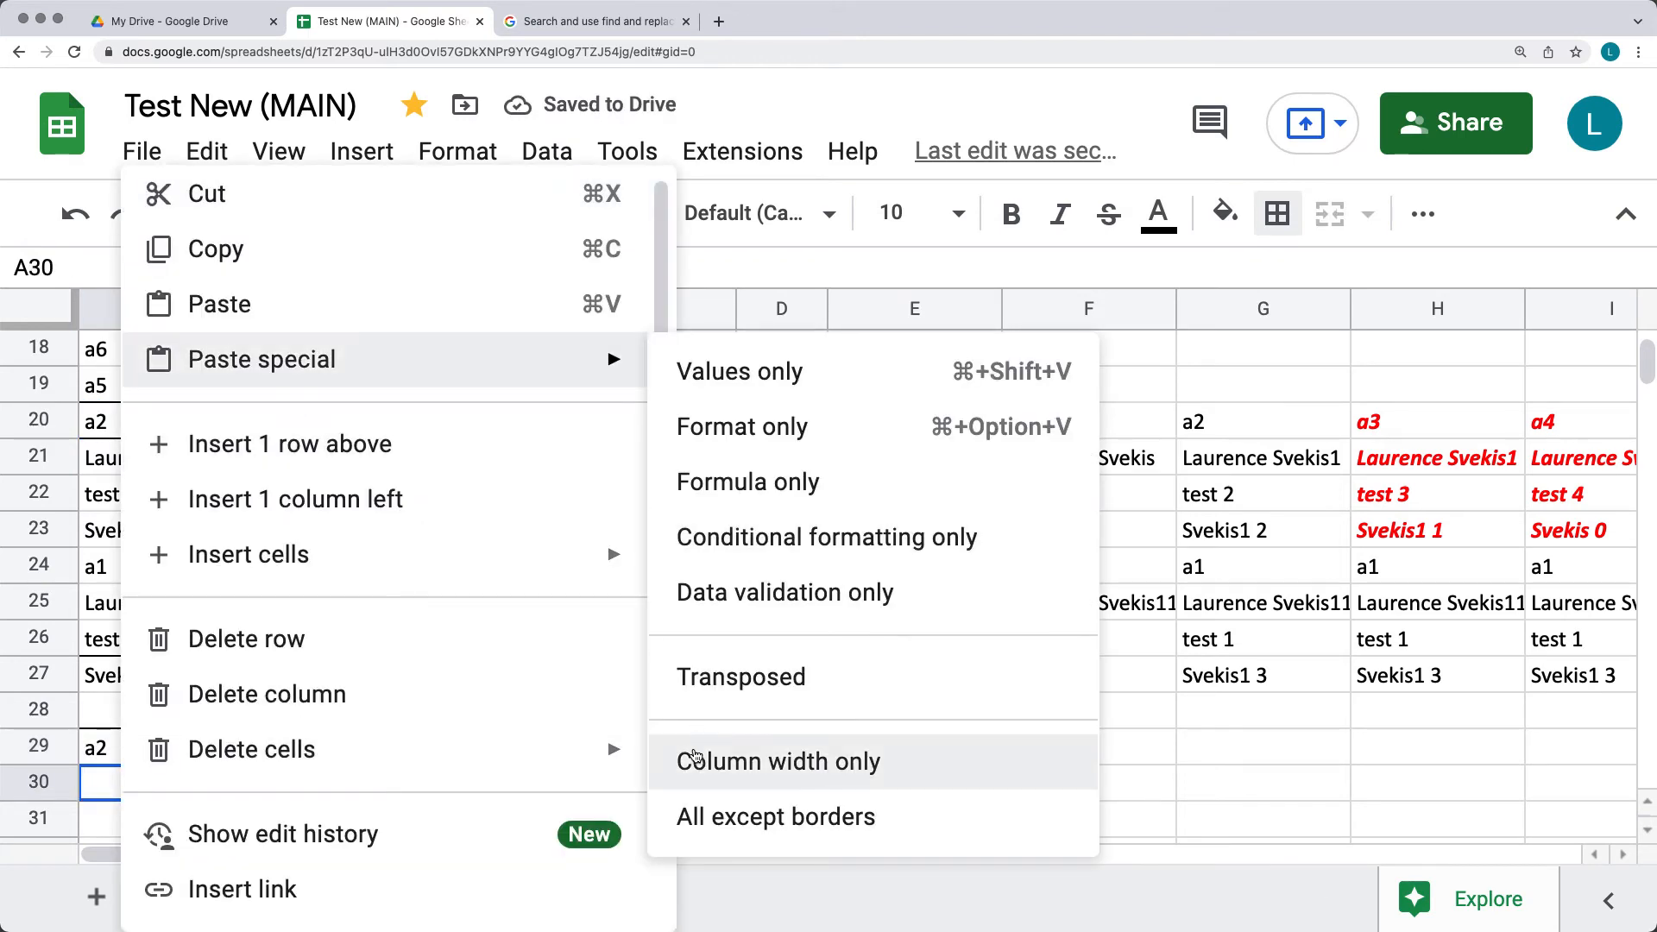
click(704, 816)
click(918, 703)
scroll(951, 695, down, 2)
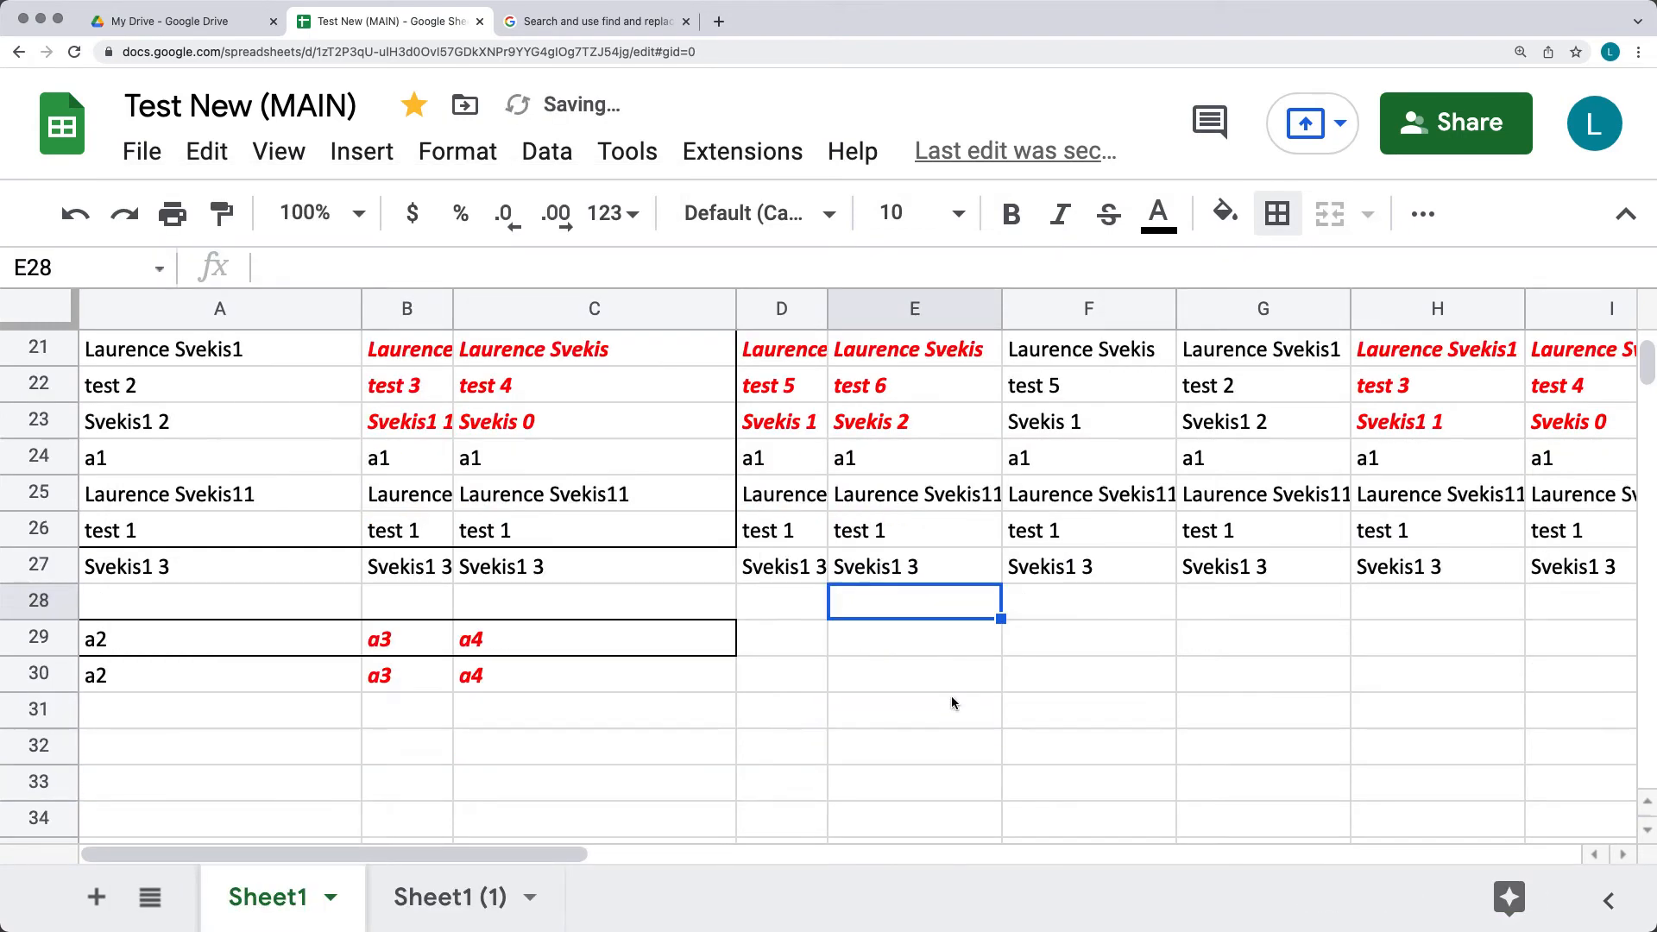
drag(634, 688, 122, 680)
drag(502, 779, 505, 814)
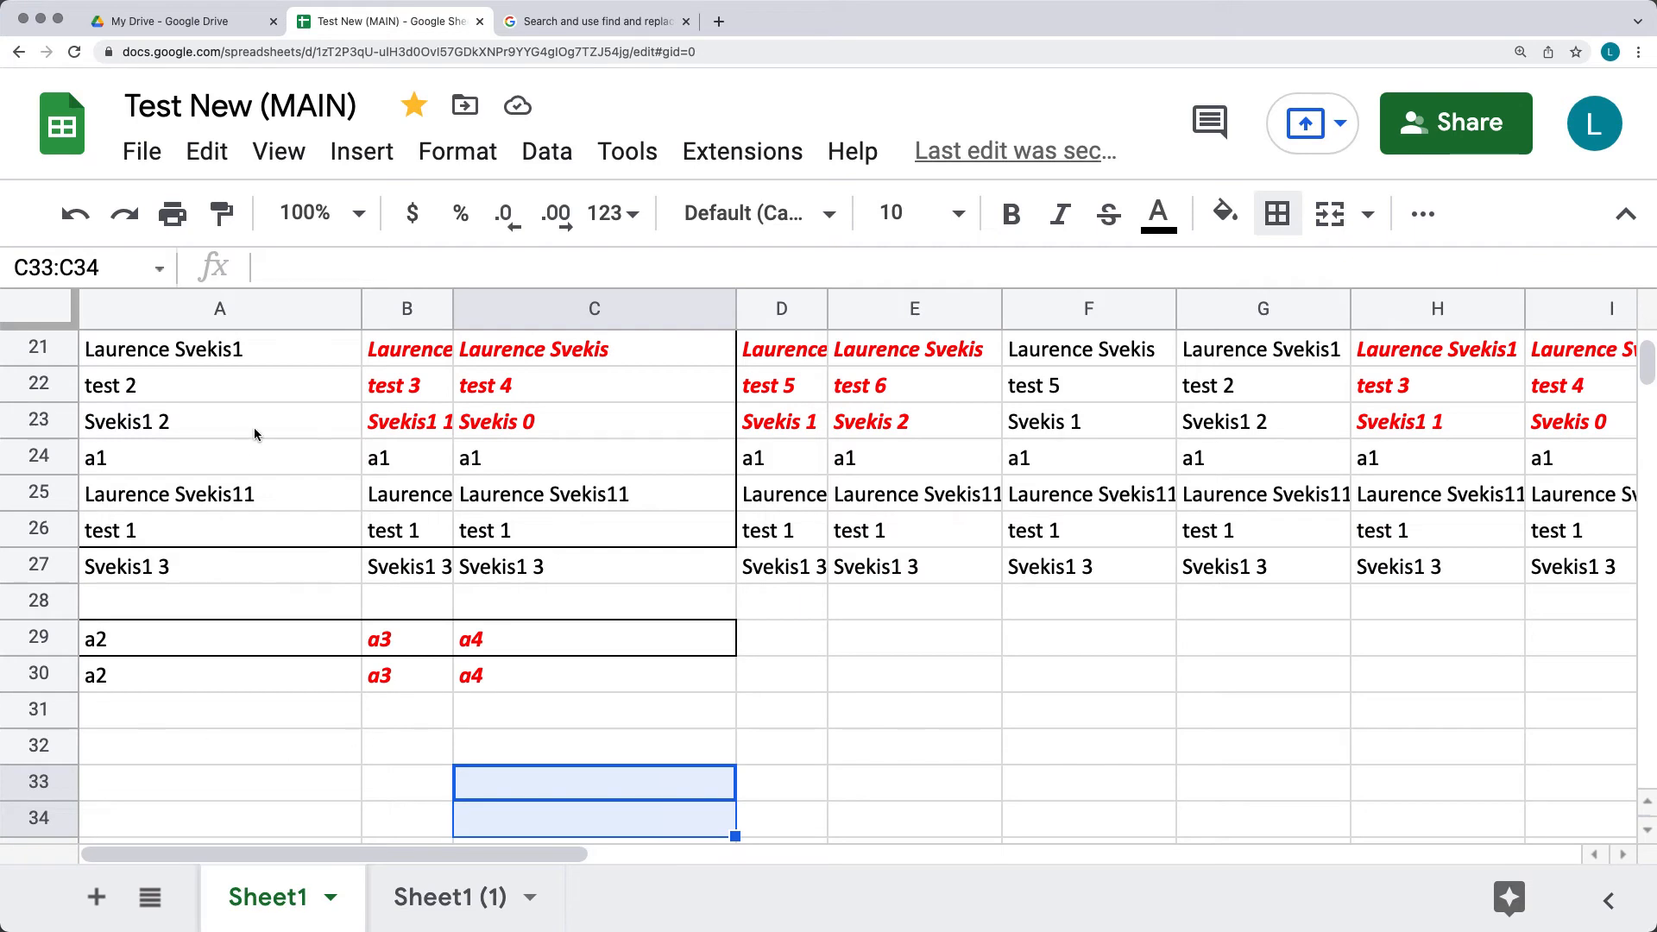
click(220, 156)
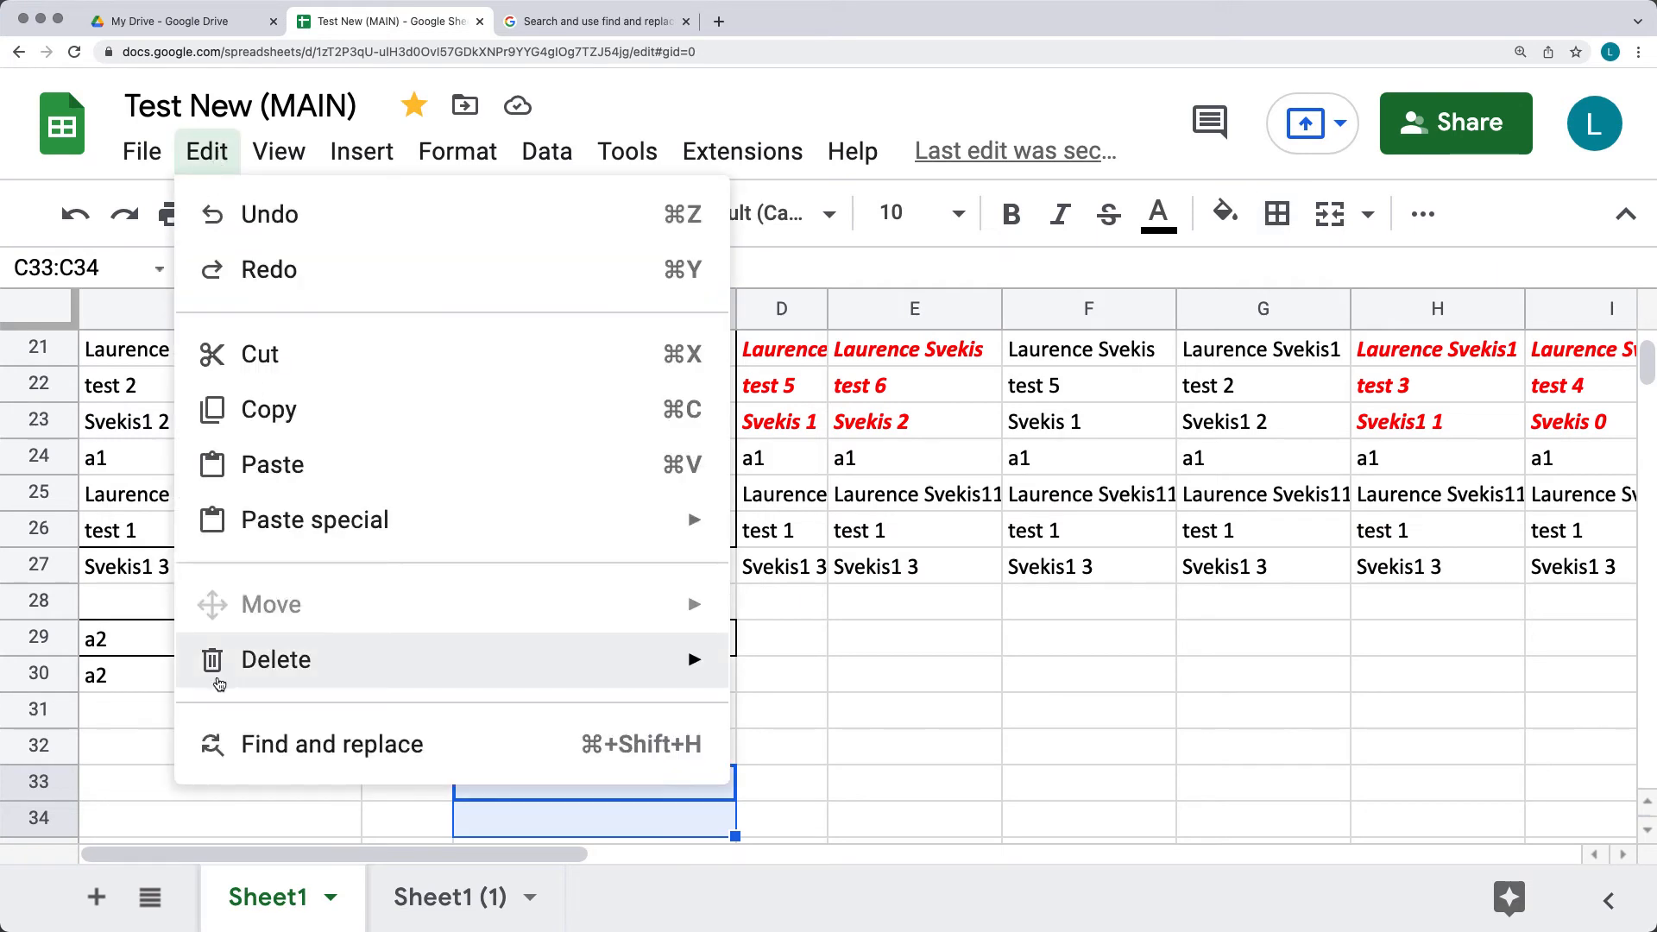
click(97, 682)
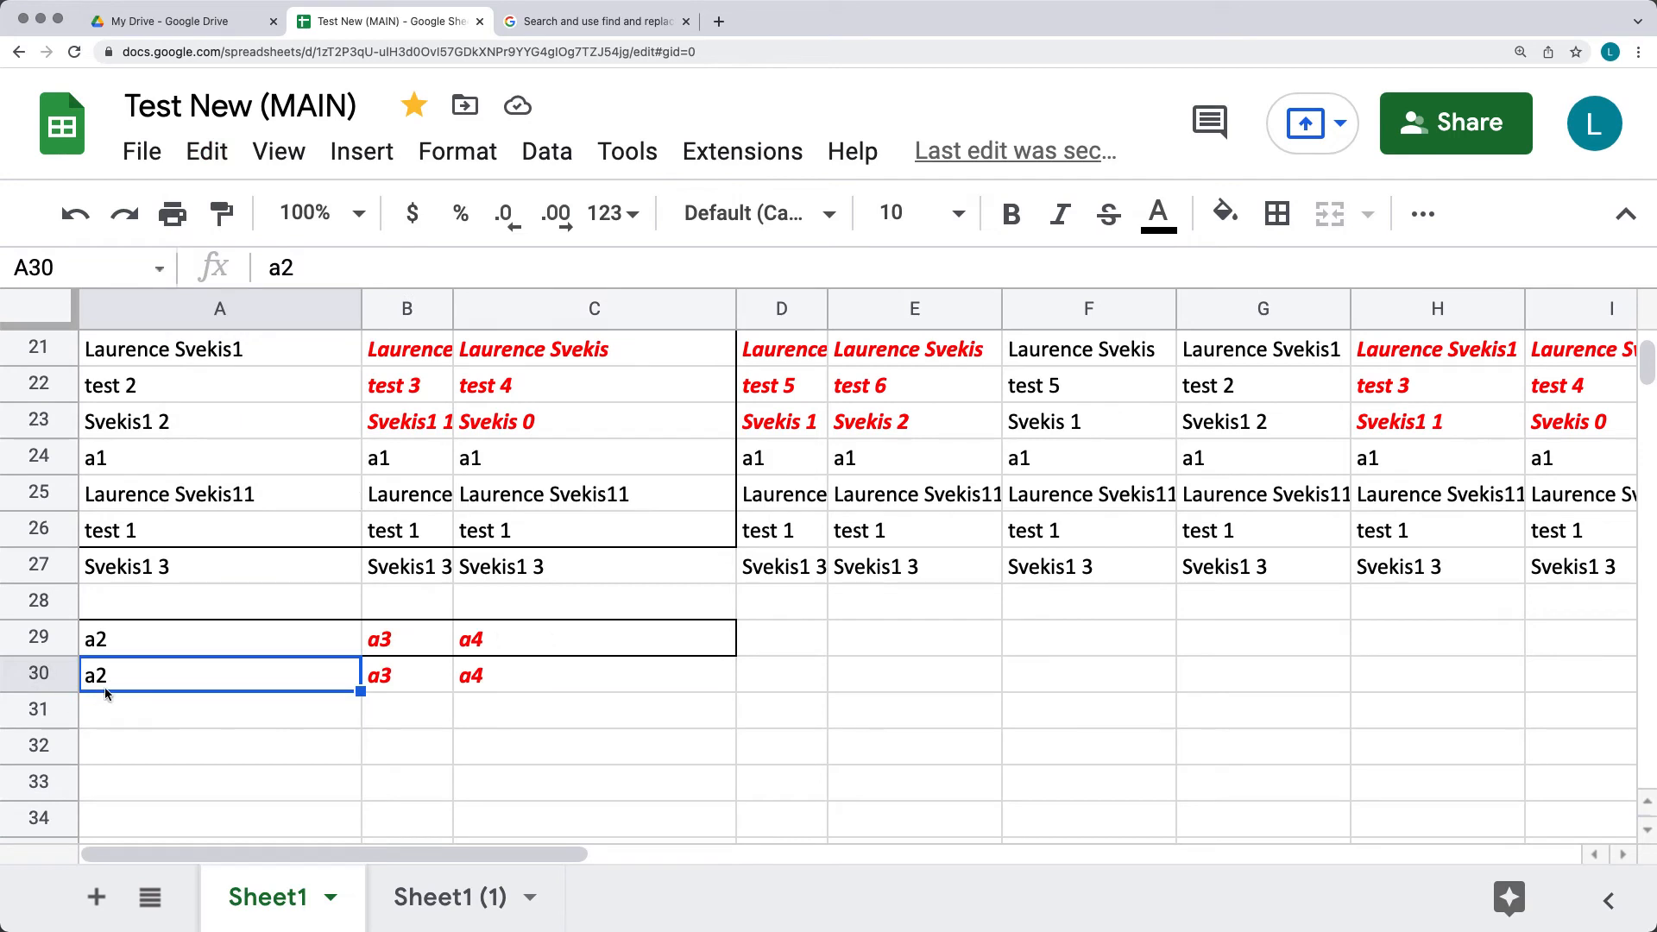
click(95, 723)
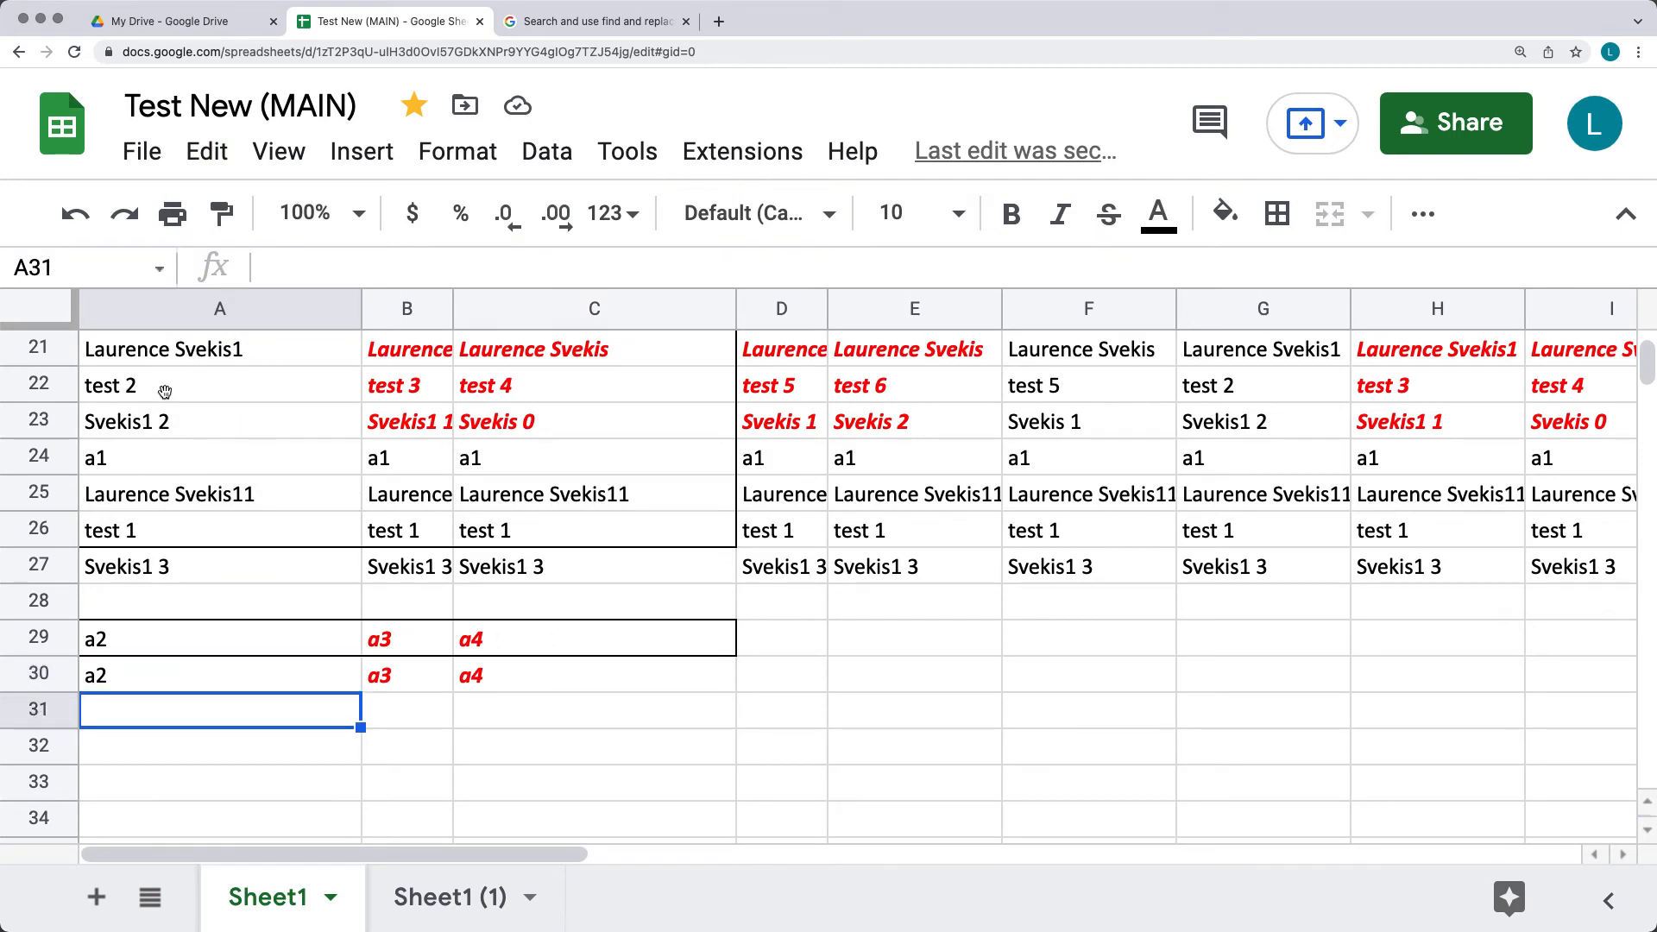
Step: Select rows 23 to 27 and review the insert, delete, clear, hide and resize actions offered for them
click(45, 428)
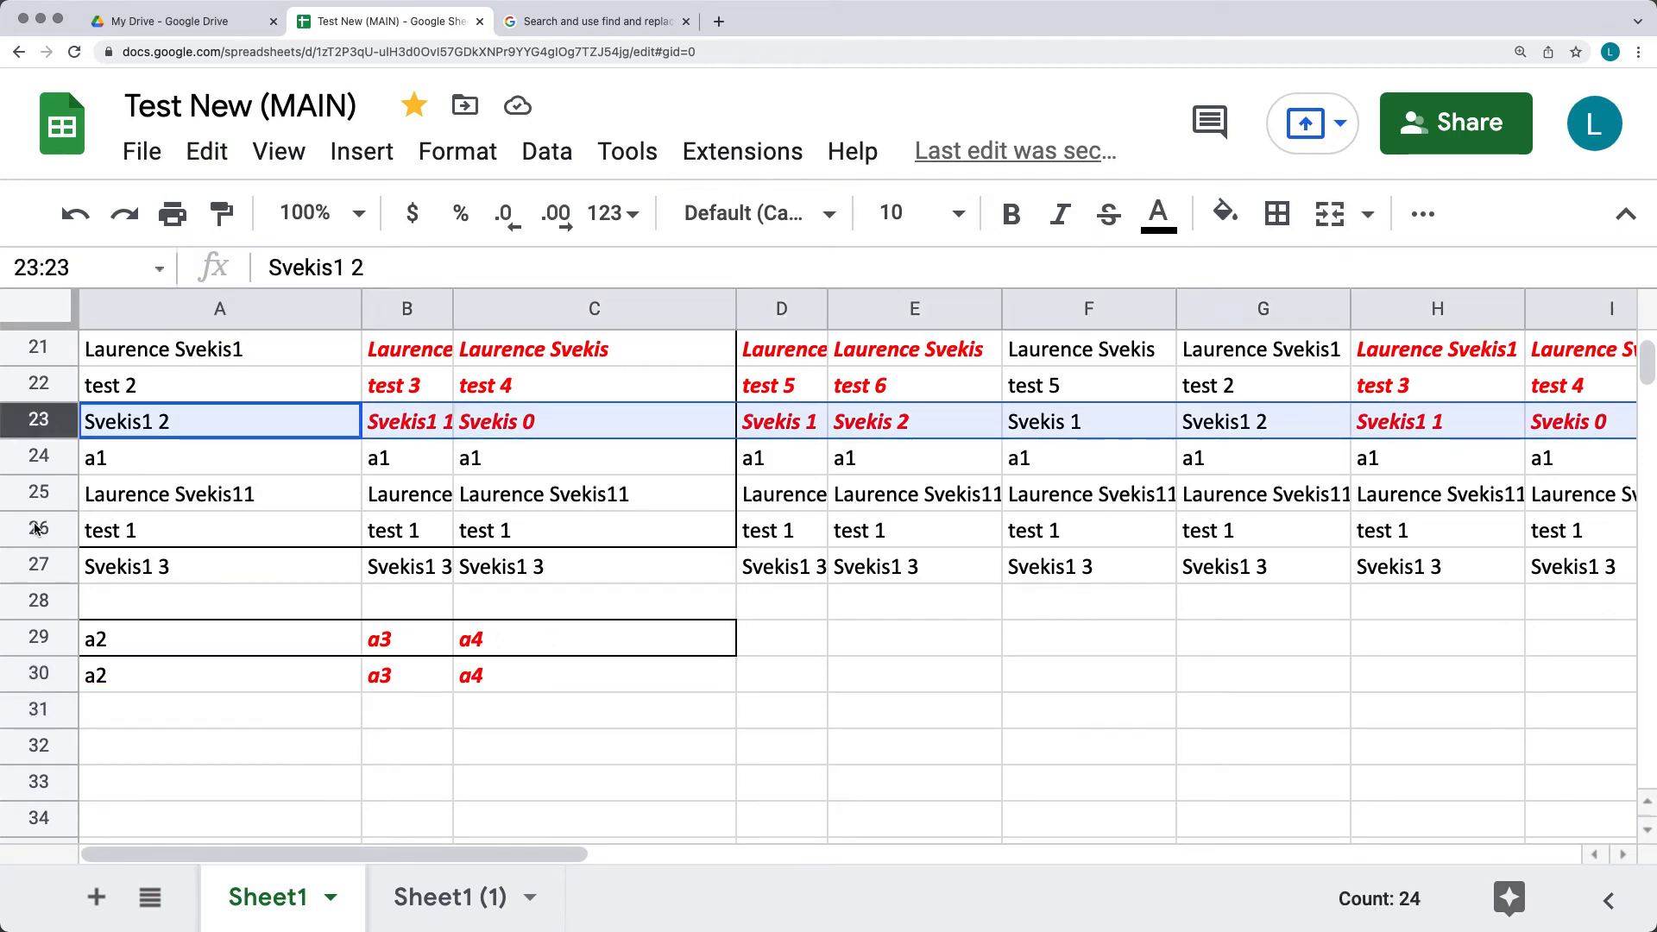
shift+click(38, 575)
right_click(38, 576)
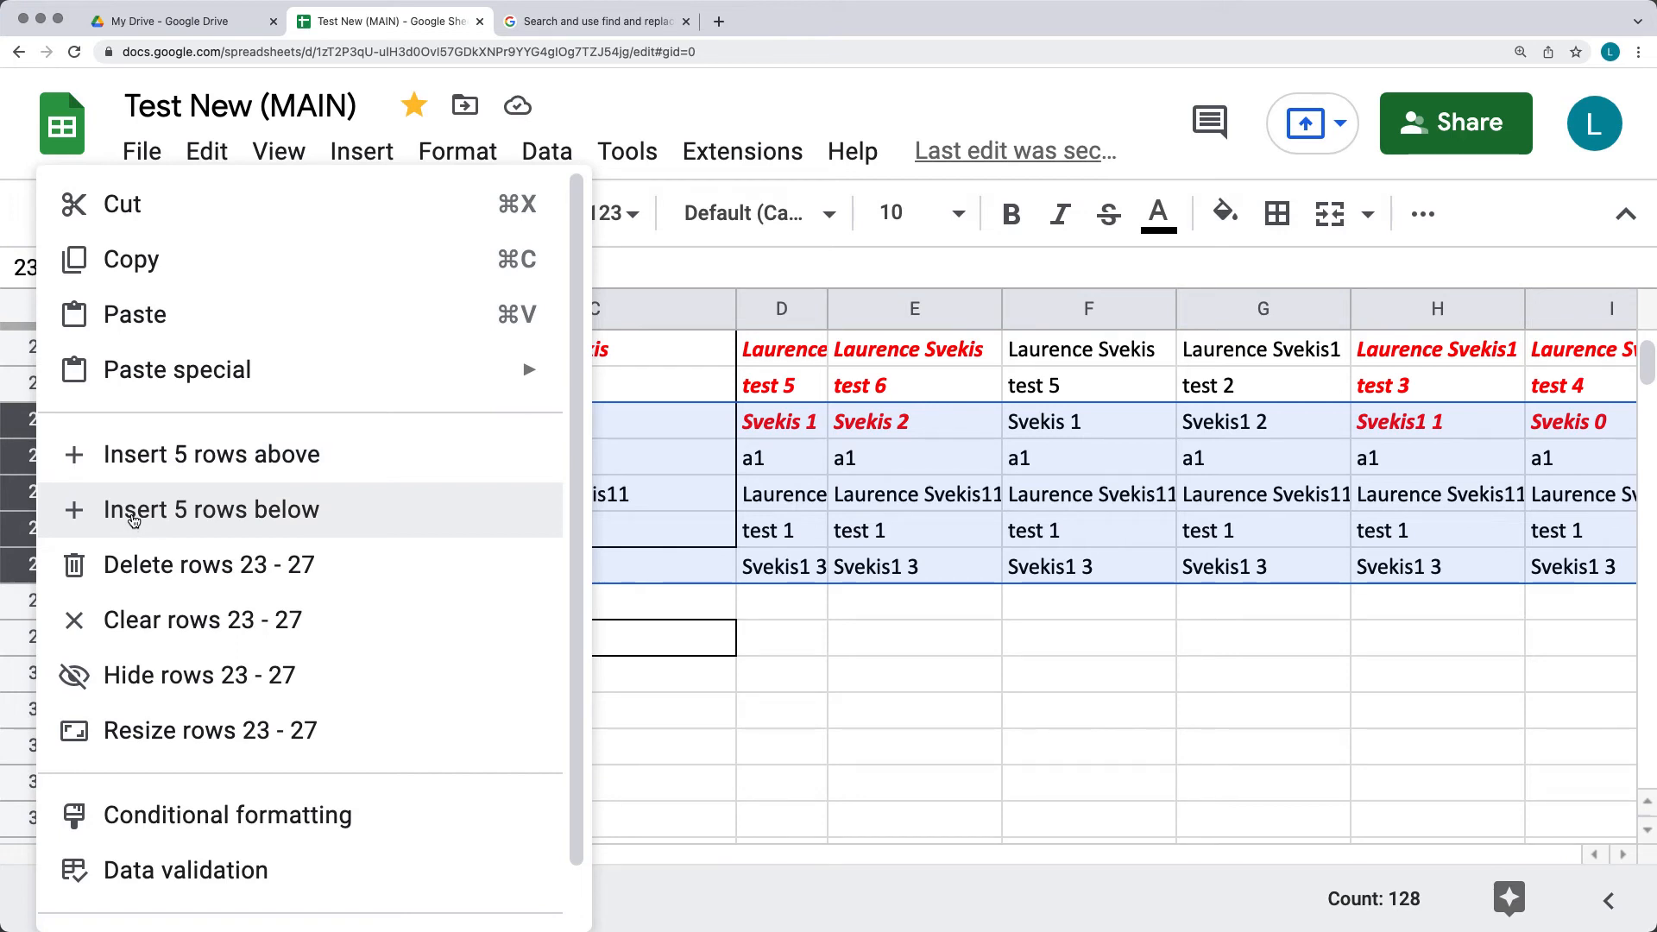
click(702, 536)
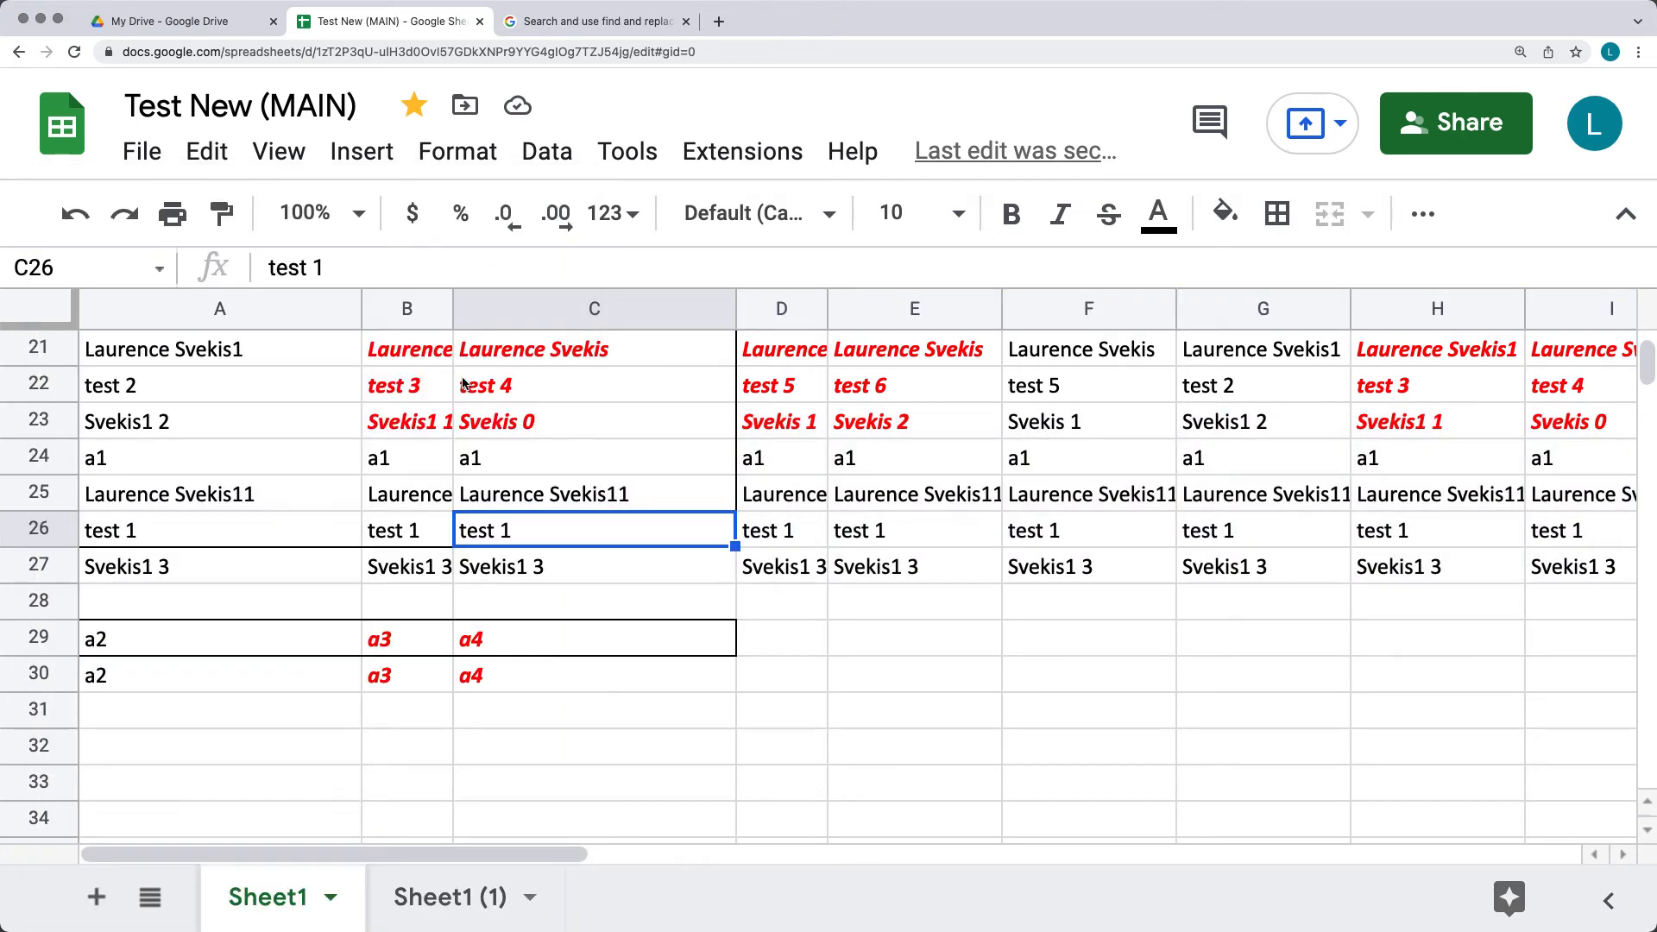
Step: Copy columns C and D, and resize both columns with the Fit to data option
click(526, 314)
shift+click(759, 313)
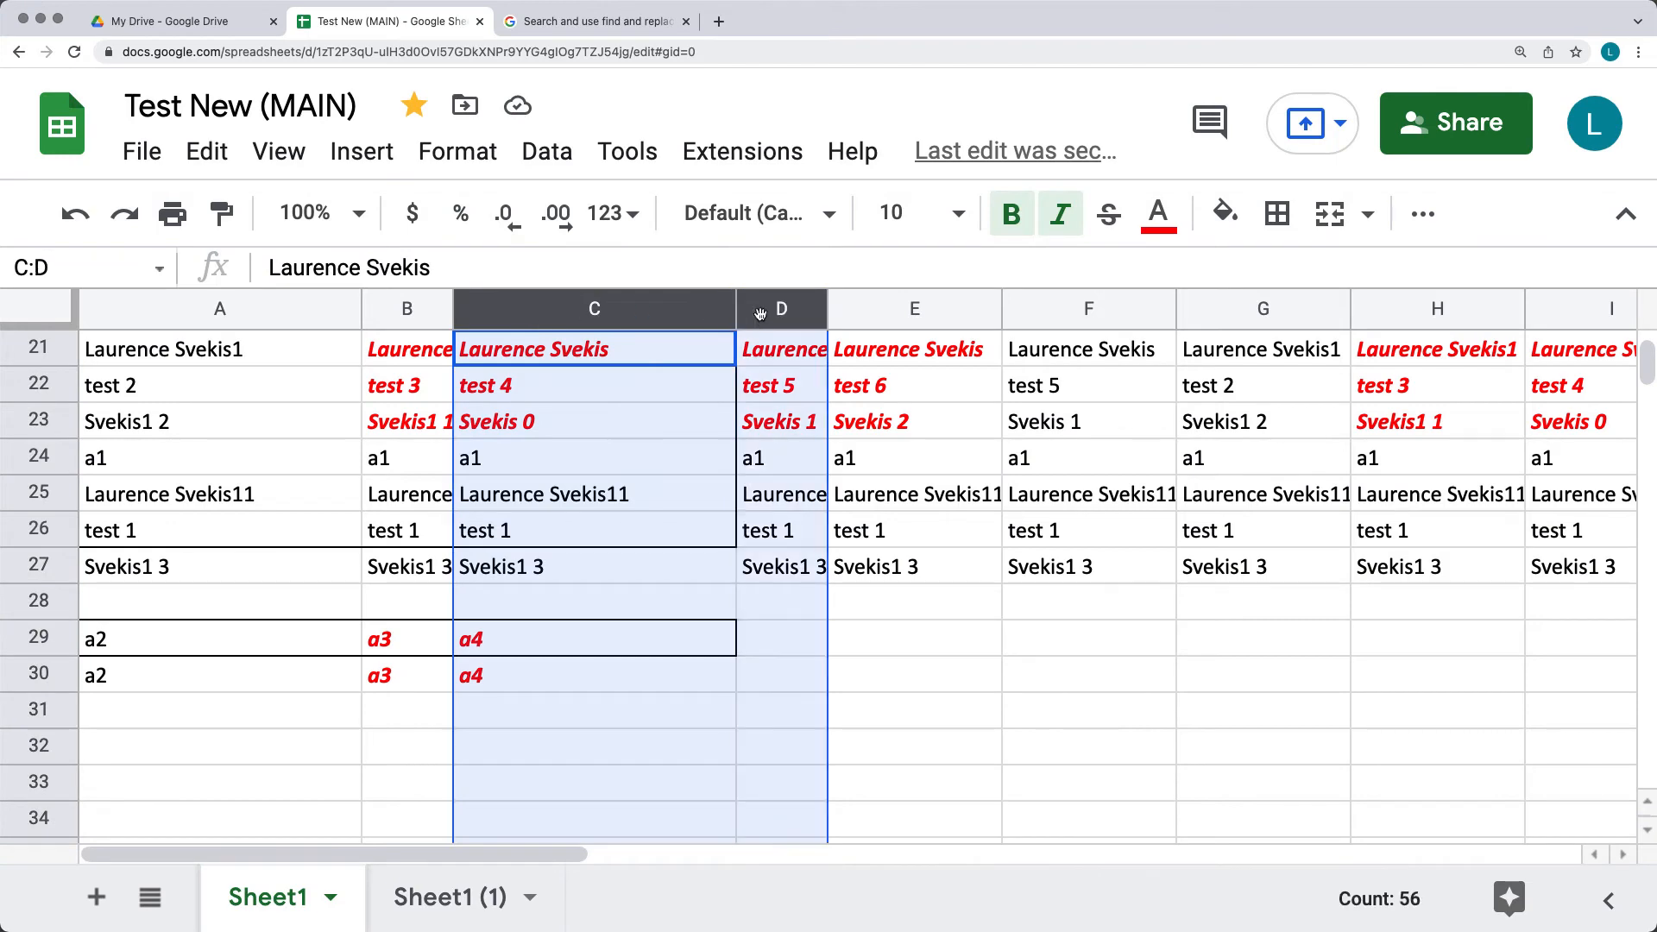
right_click(761, 319)
click(798, 259)
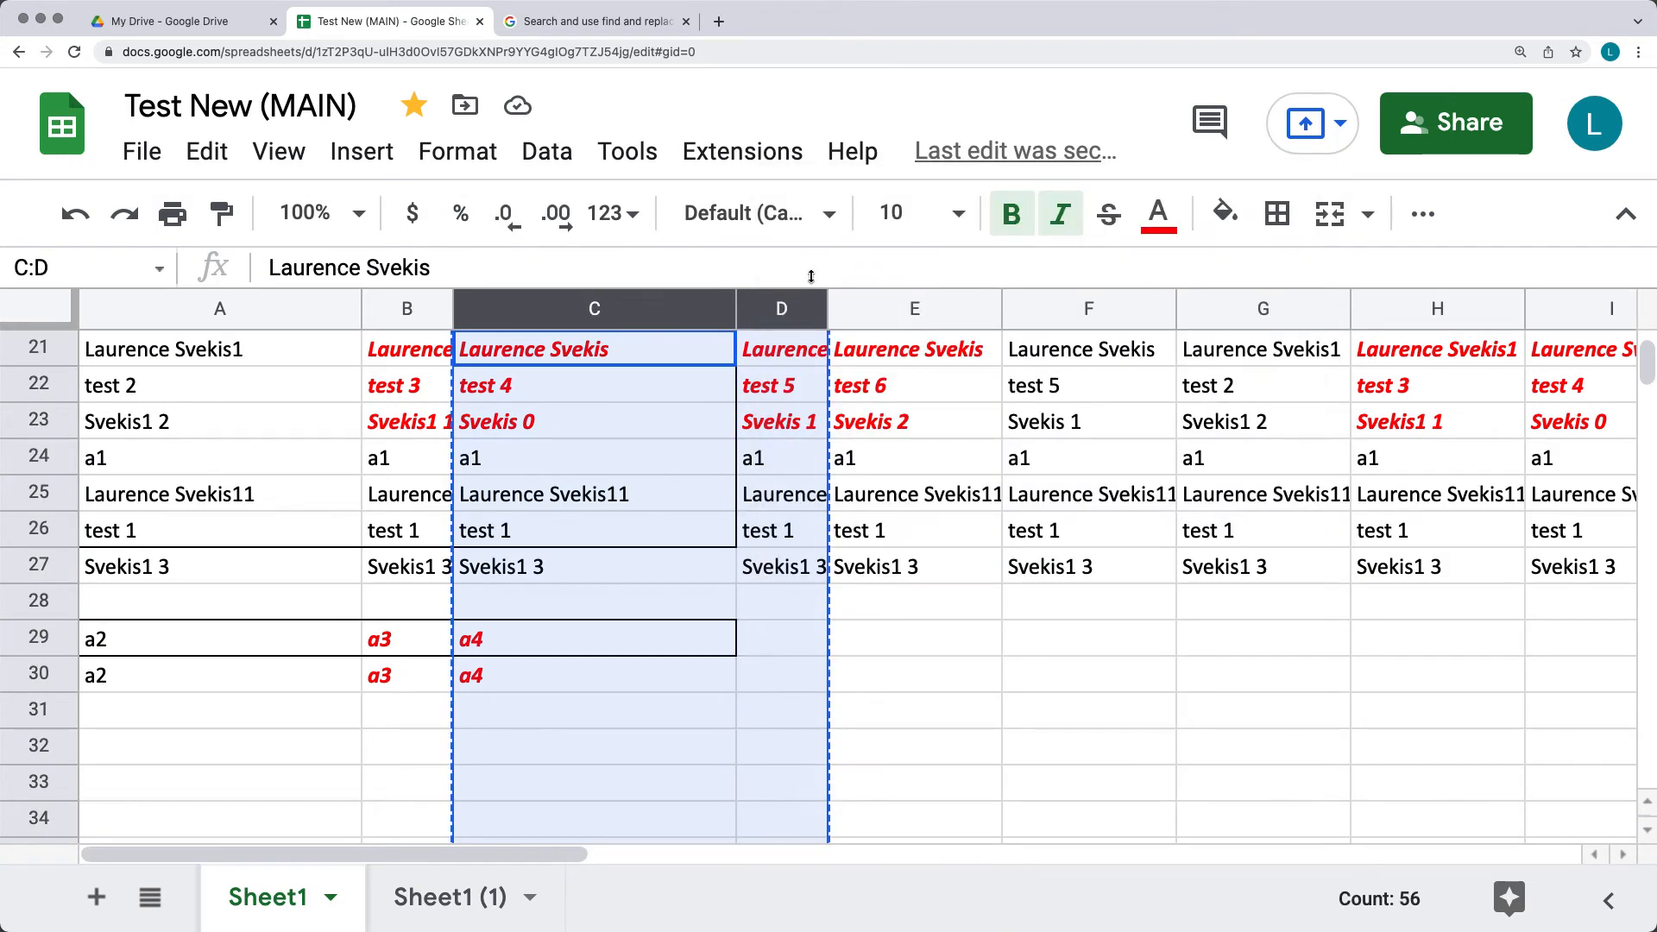
right_click(765, 318)
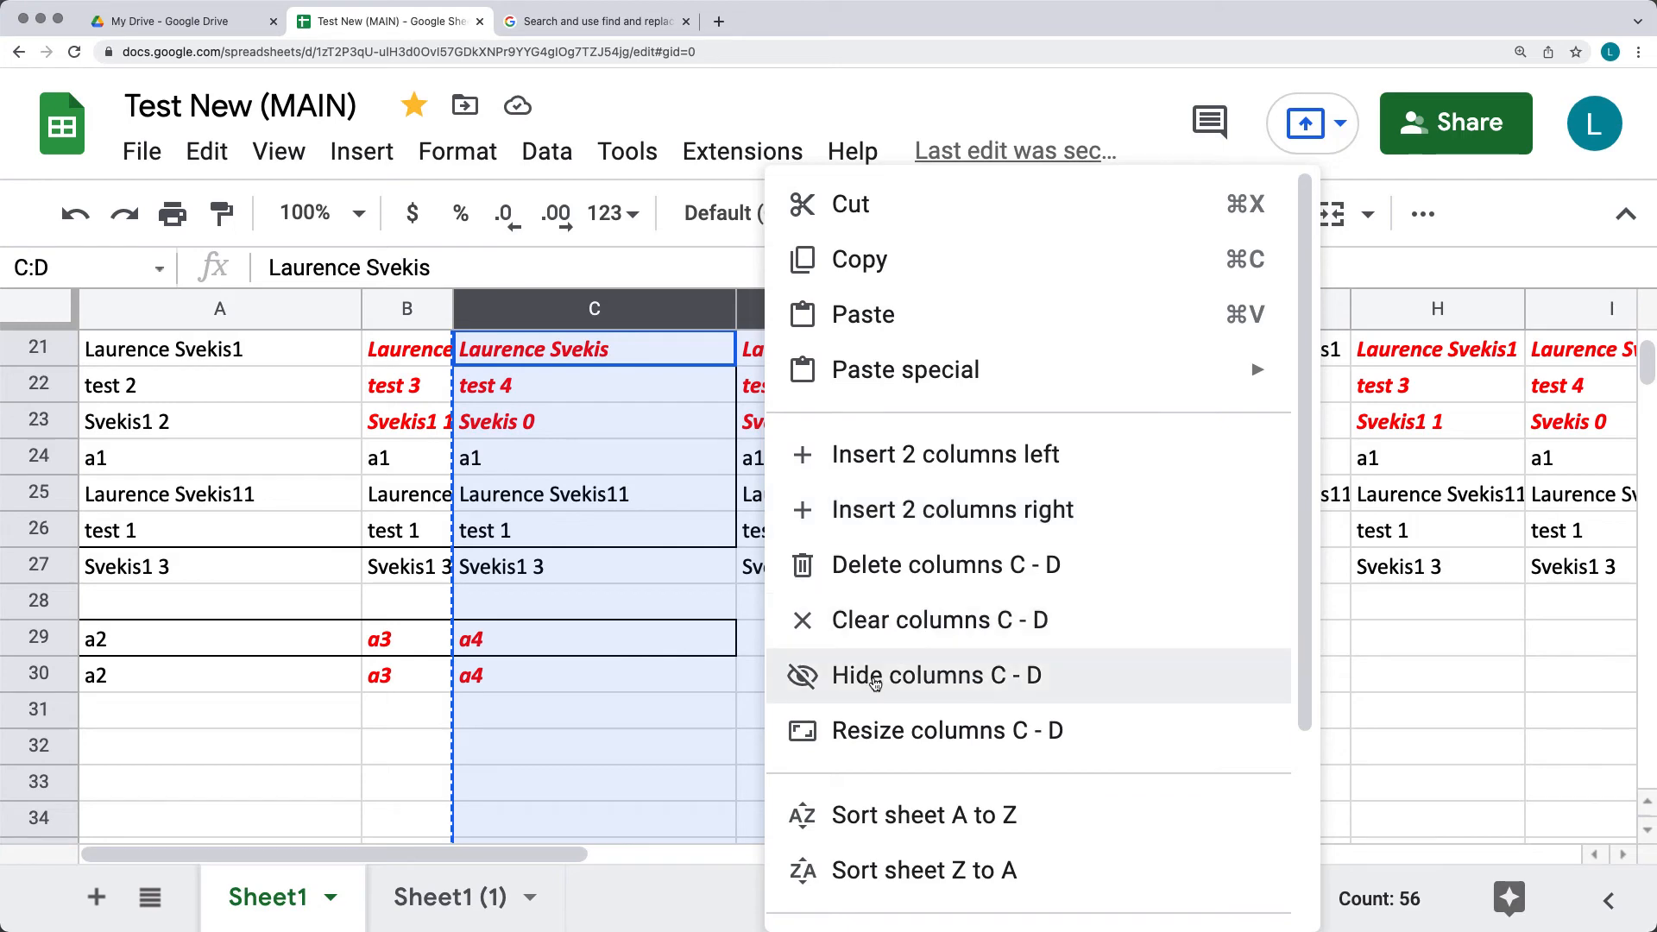
click(863, 731)
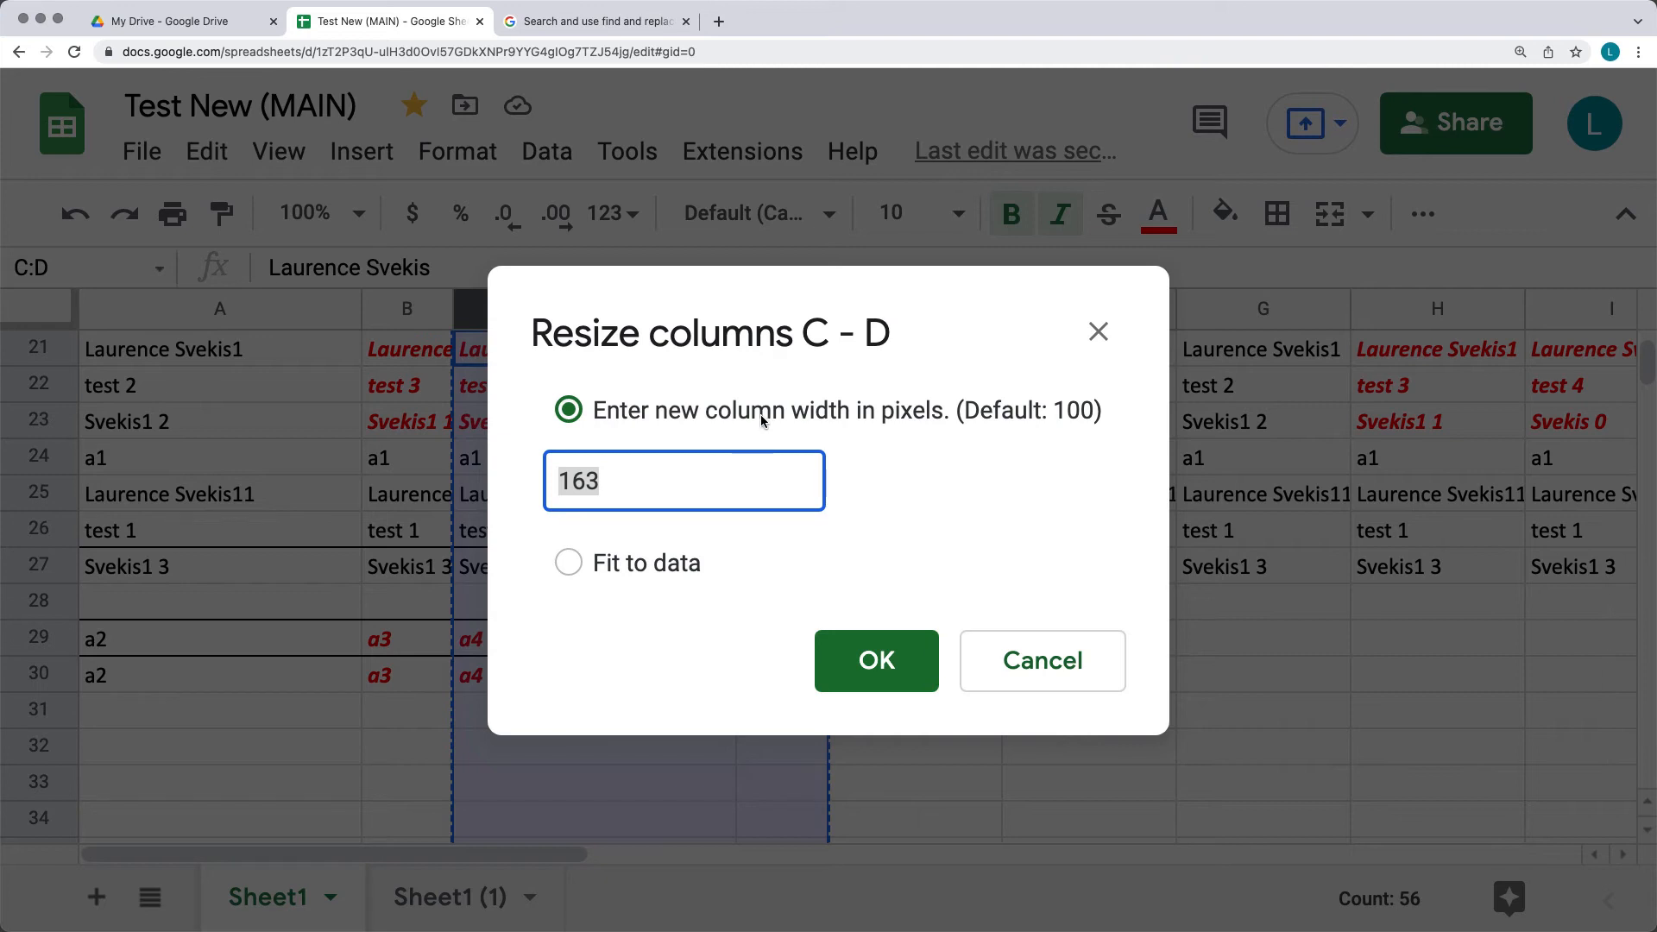
click(564, 573)
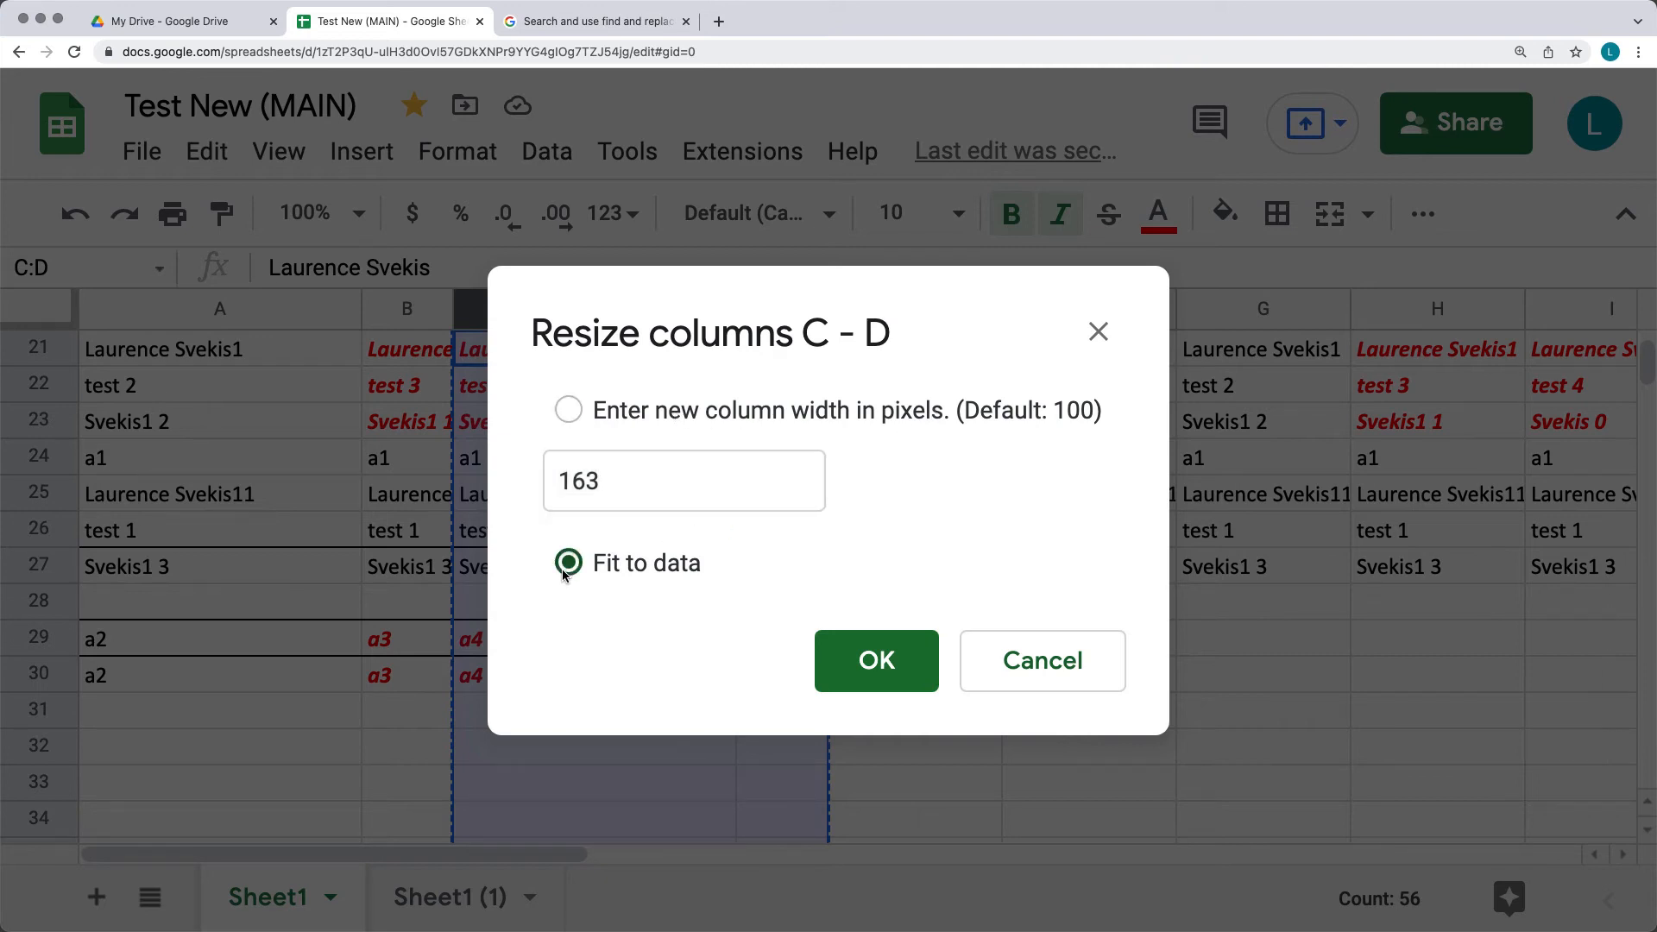
click(848, 660)
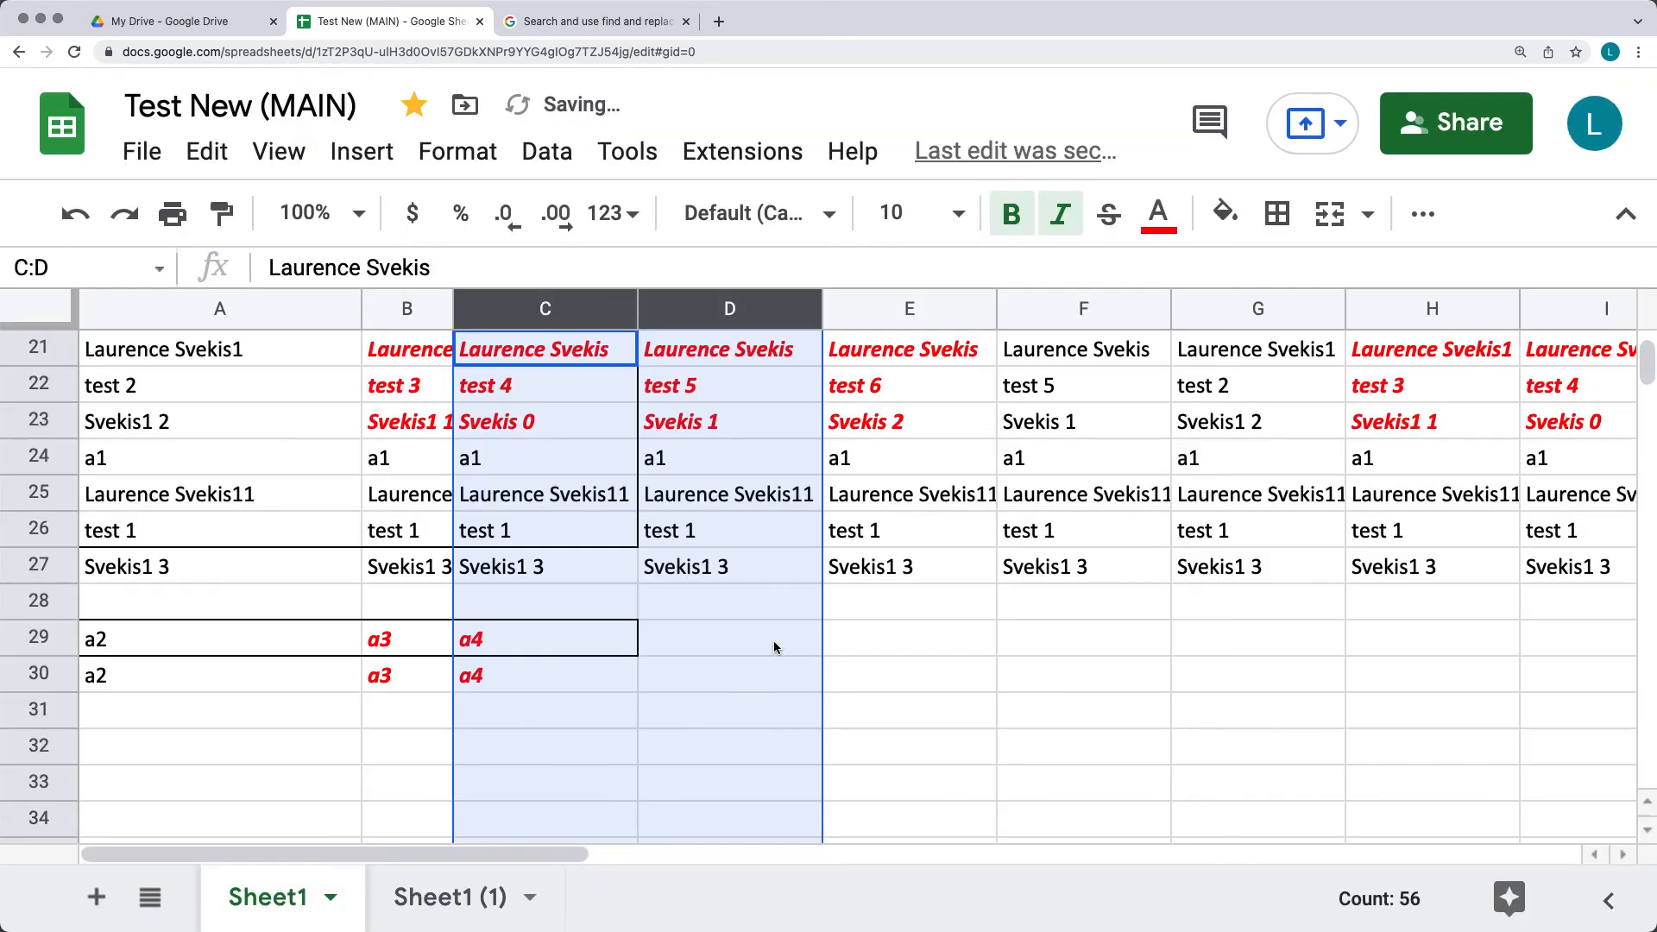
scroll(653, 498, up, 7)
scroll(653, 498, down, 7)
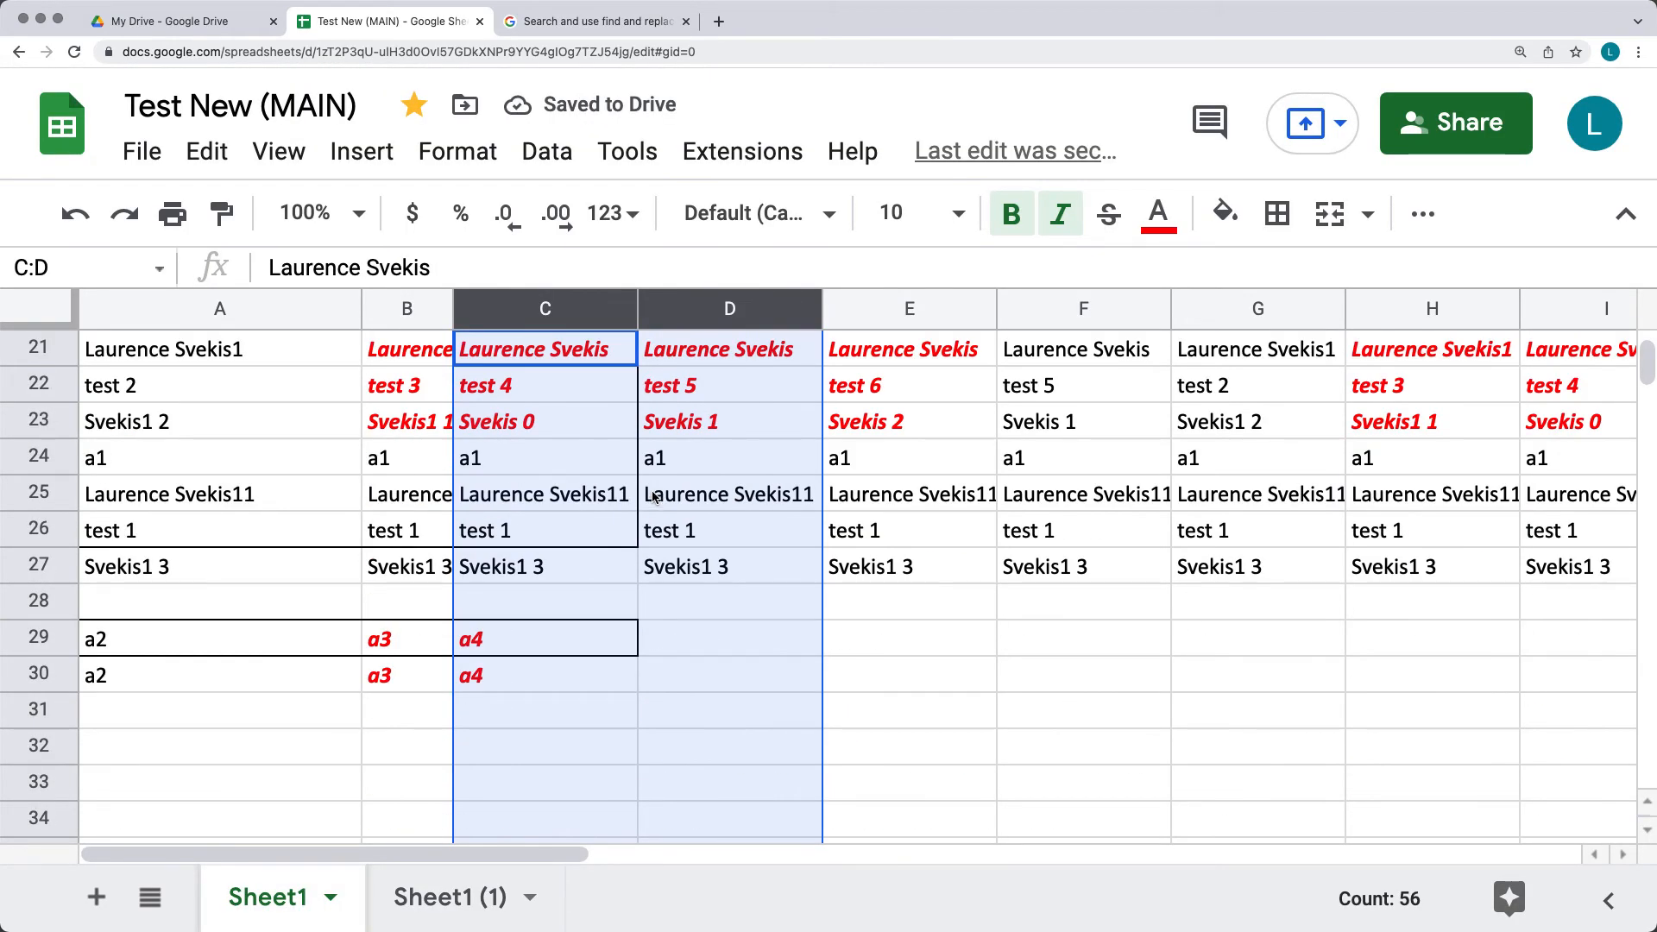
scroll(656, 499, up, 3)
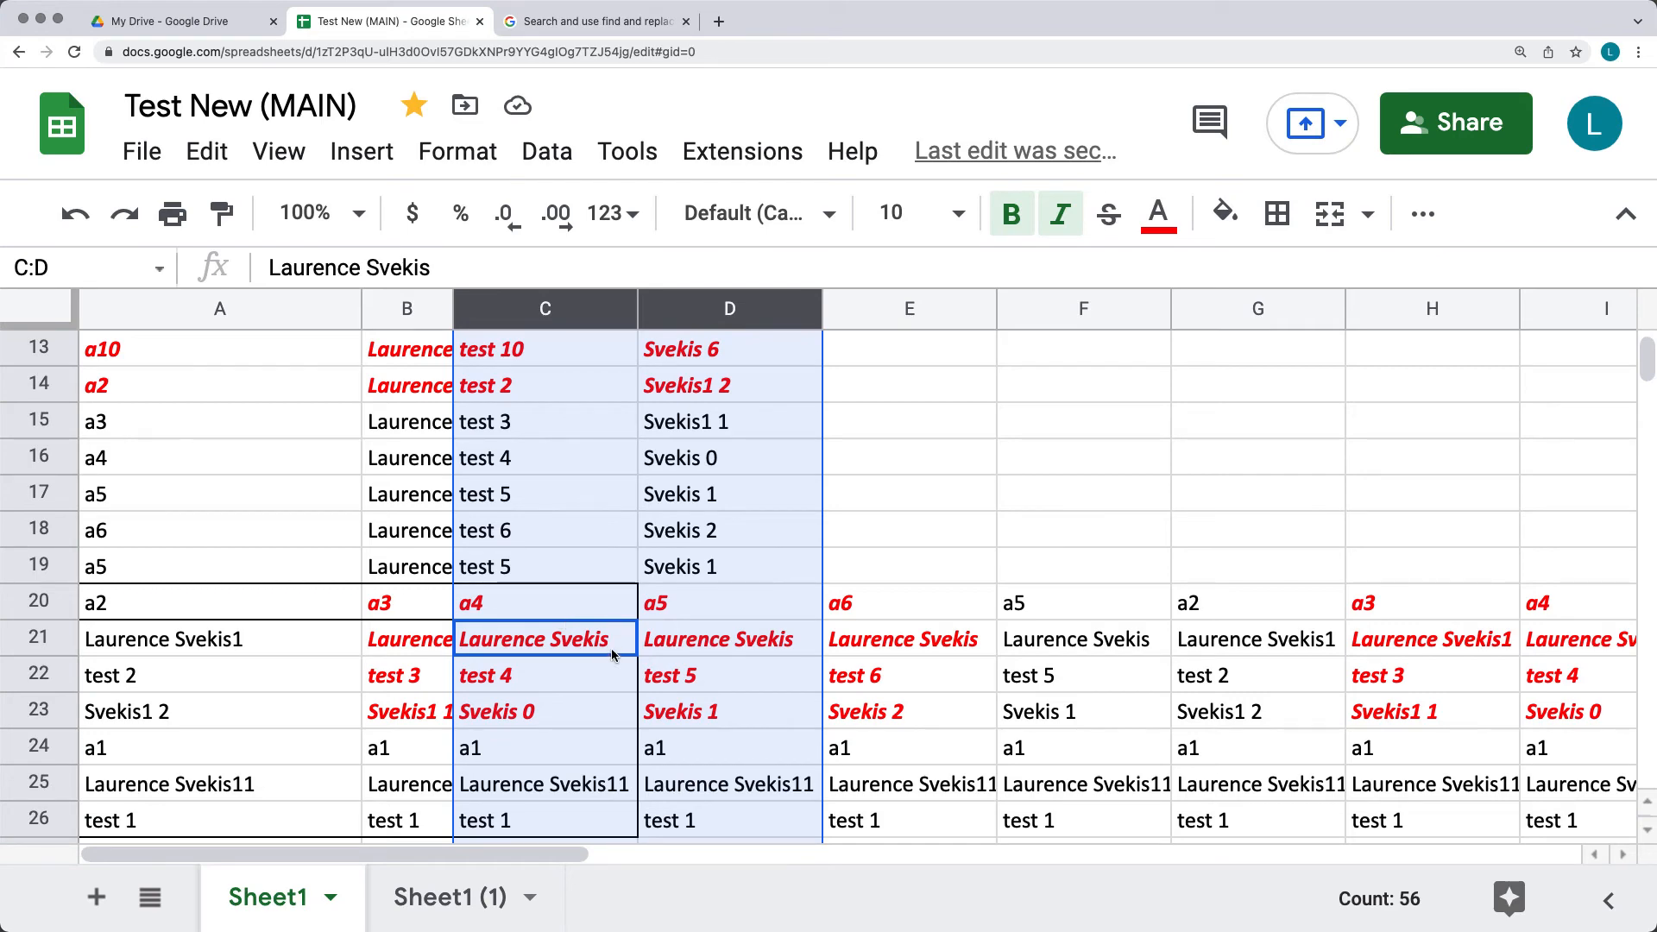
Step: Lengthen the text in cell C25 by copying its content and pasting it repeatedly after the existing text
scroll(660, 614, up, 5)
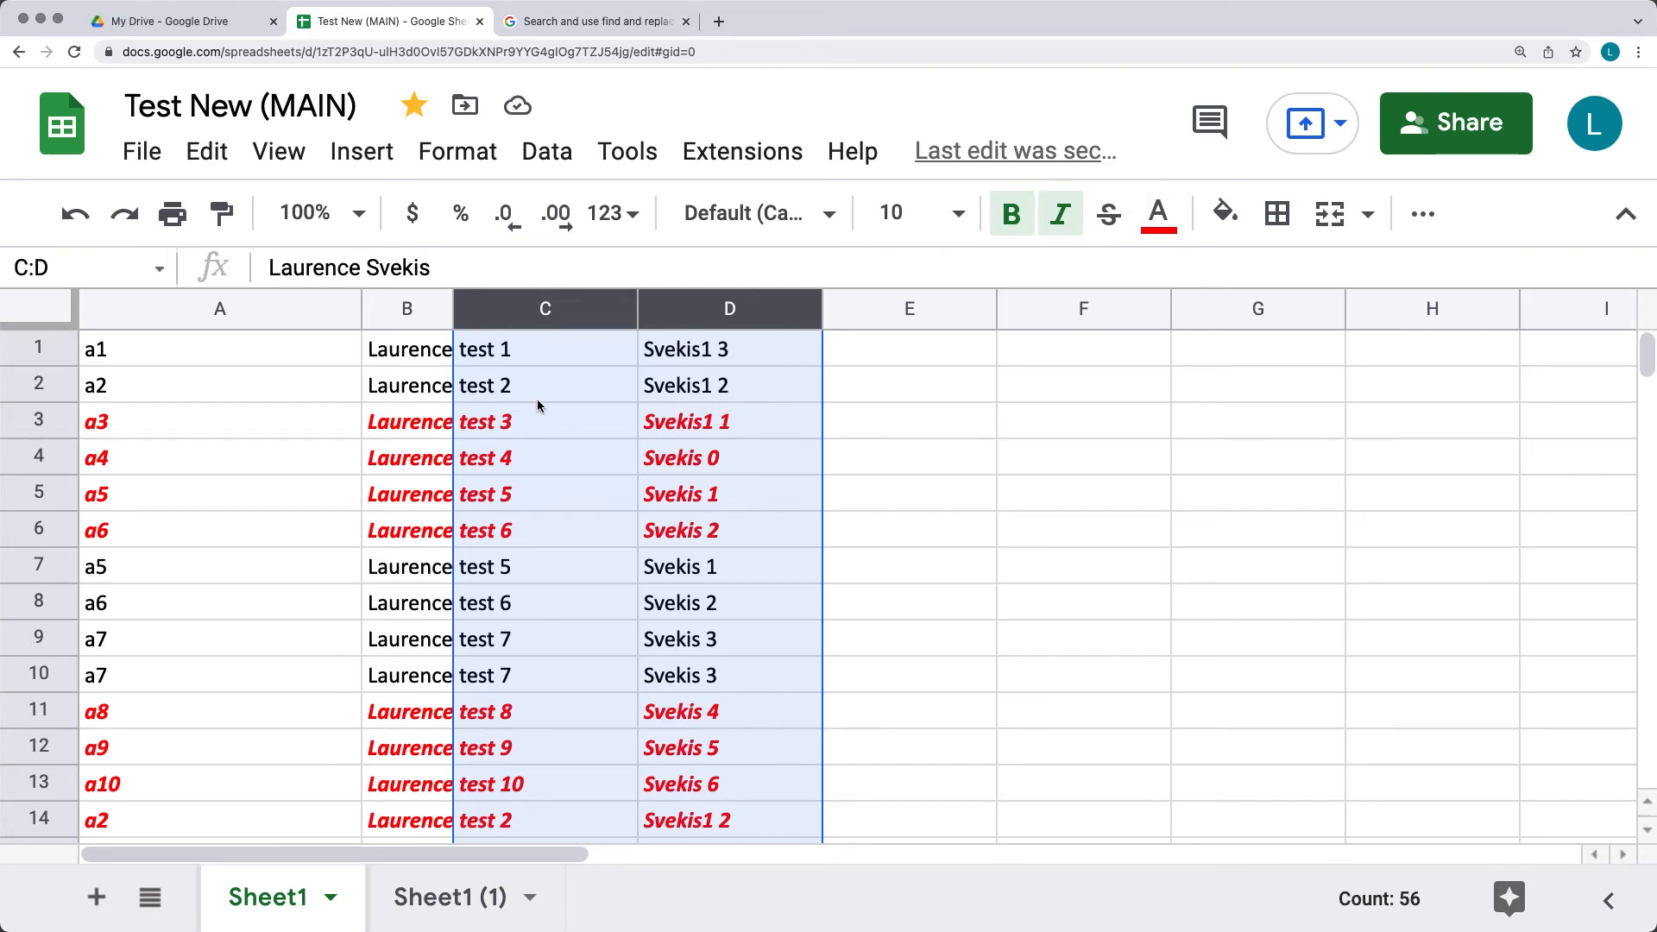
scroll(539, 405, down, 6)
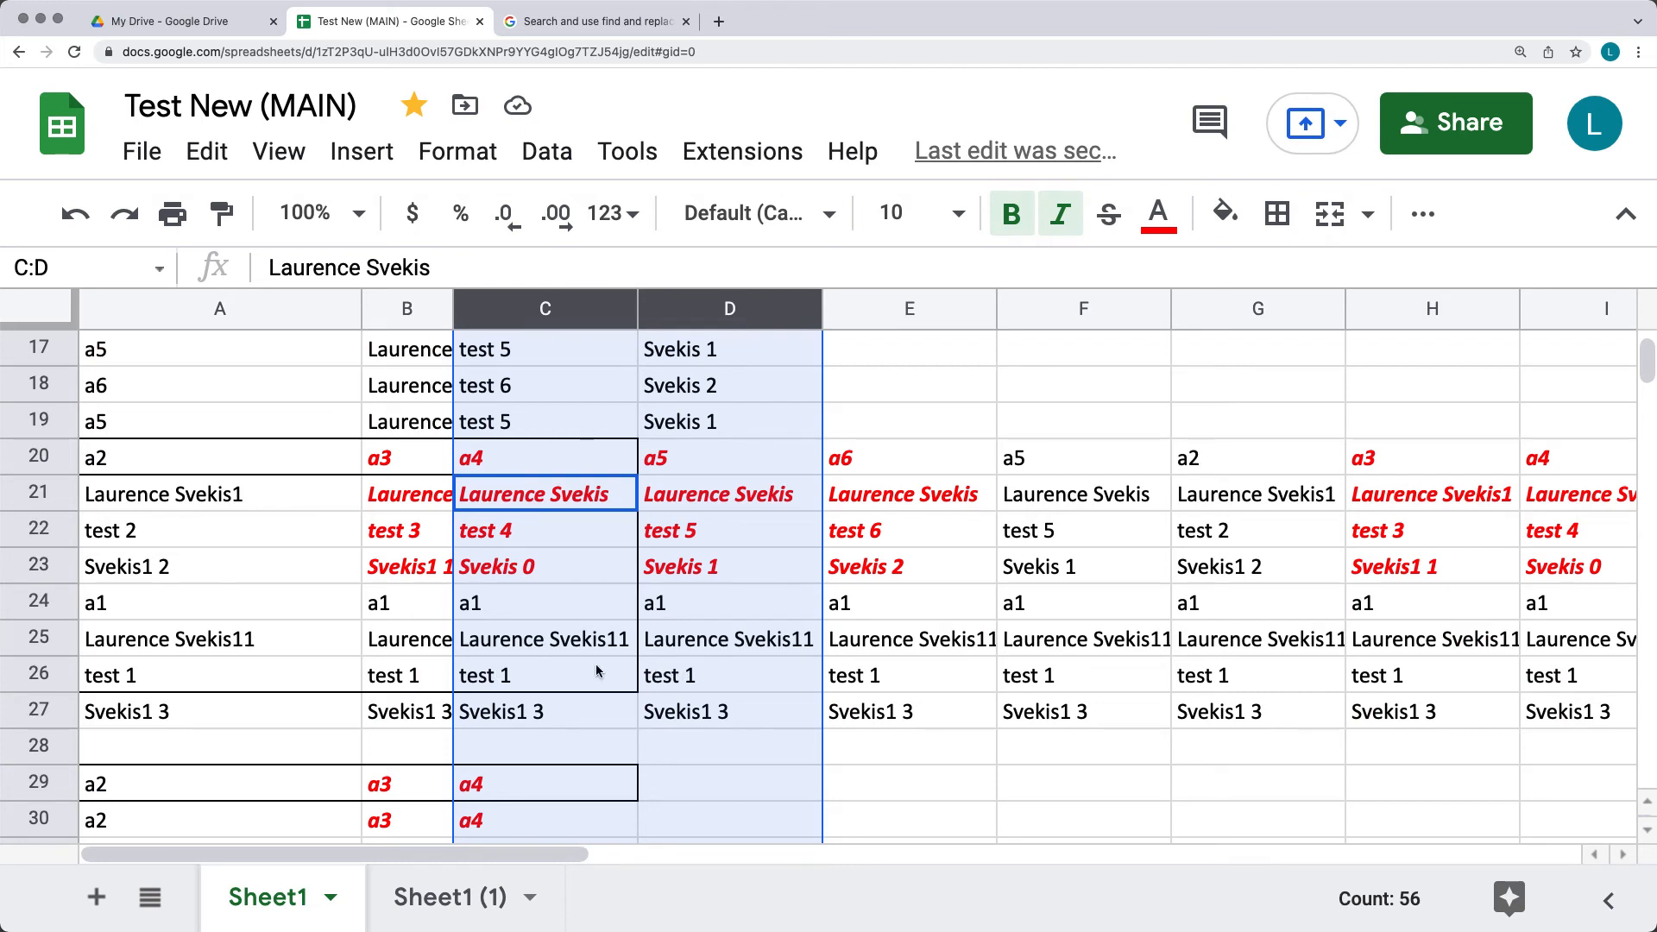
click(542, 649)
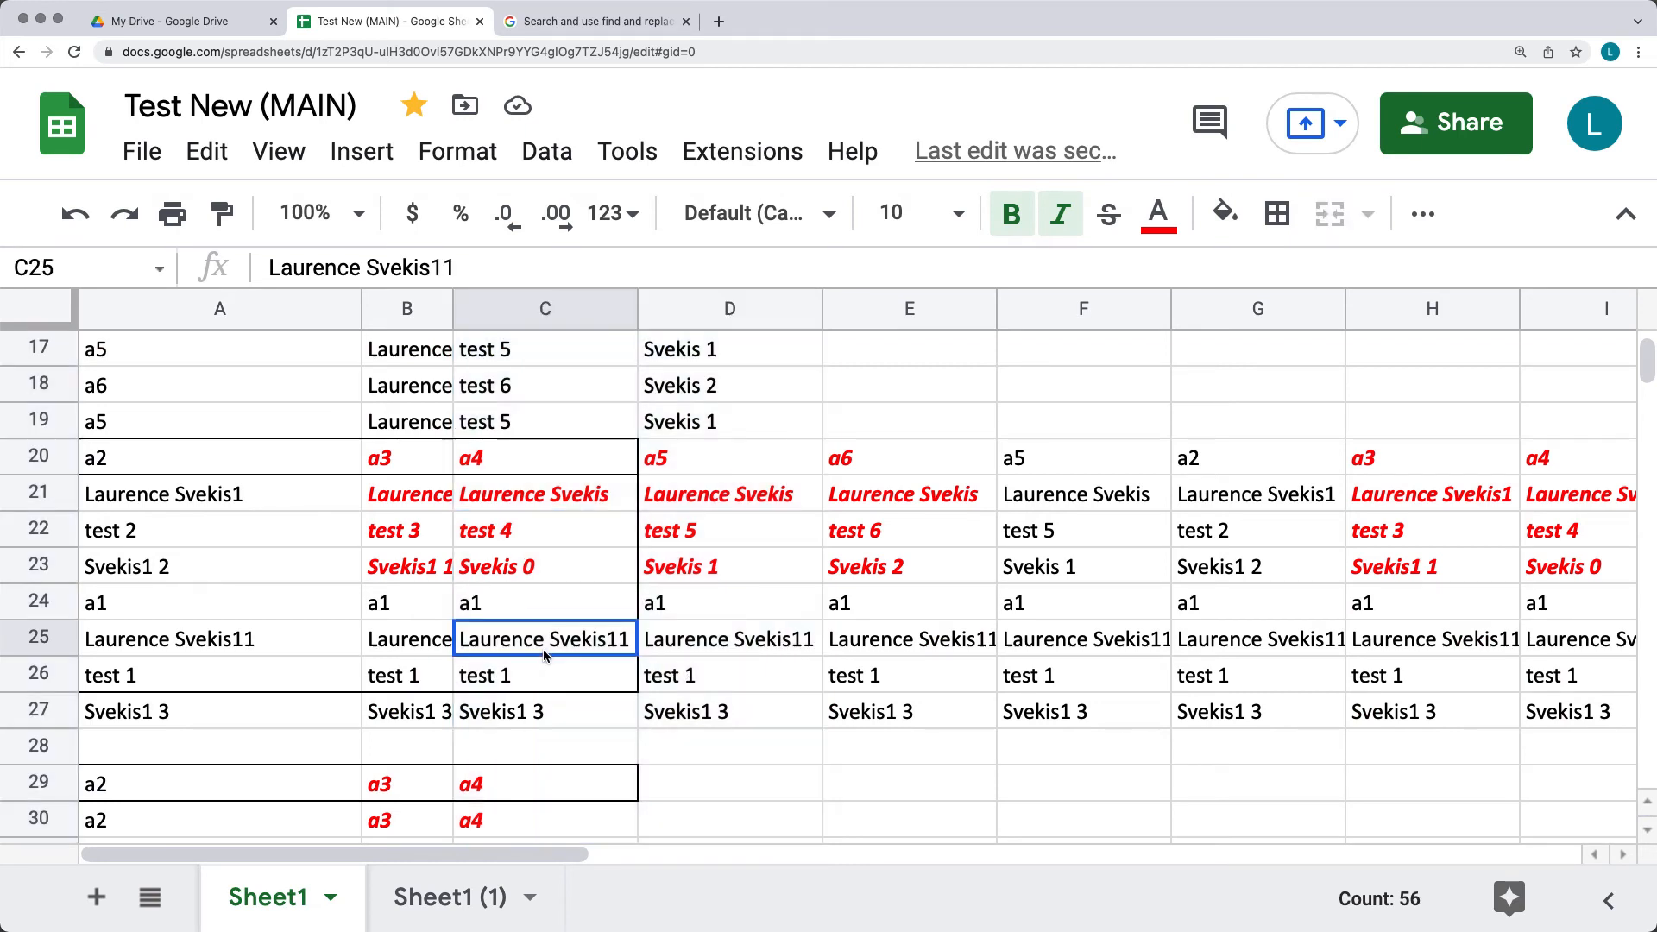
double_click(627, 649)
drag(623, 638, 460, 634)
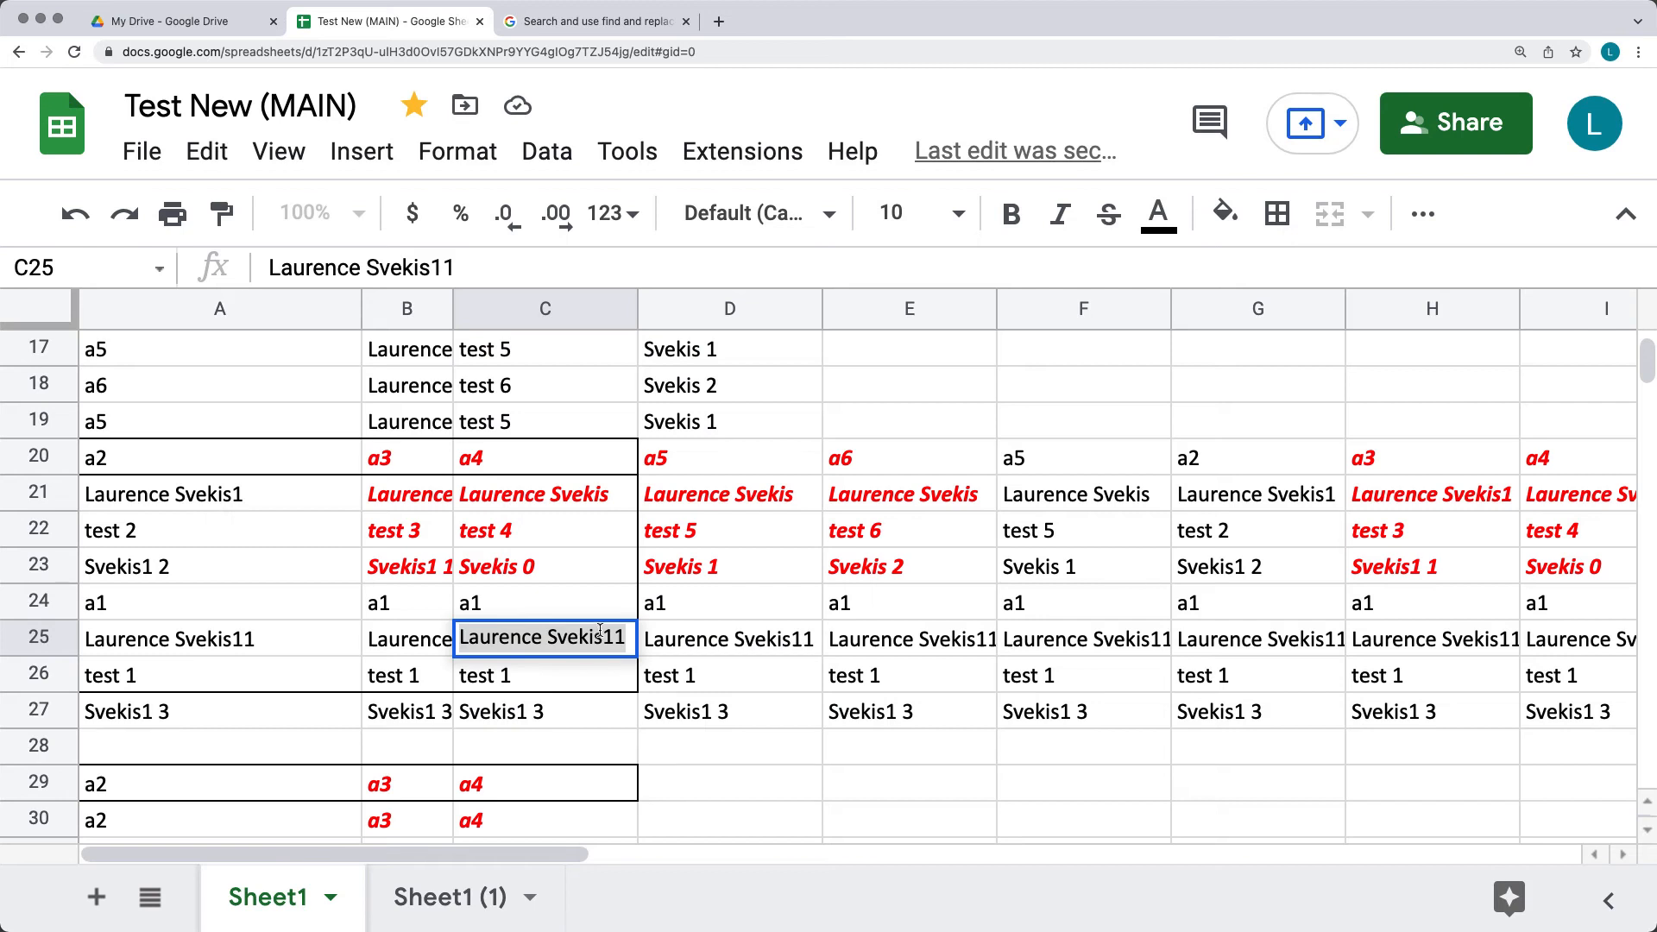
key(ctrl+c)
key(Right)
key(ctrl+v)
key(ctrl+v)
key(ctrl+v)
key(ctrl+v)
key(ctrl+v)
key(ctrl+v)
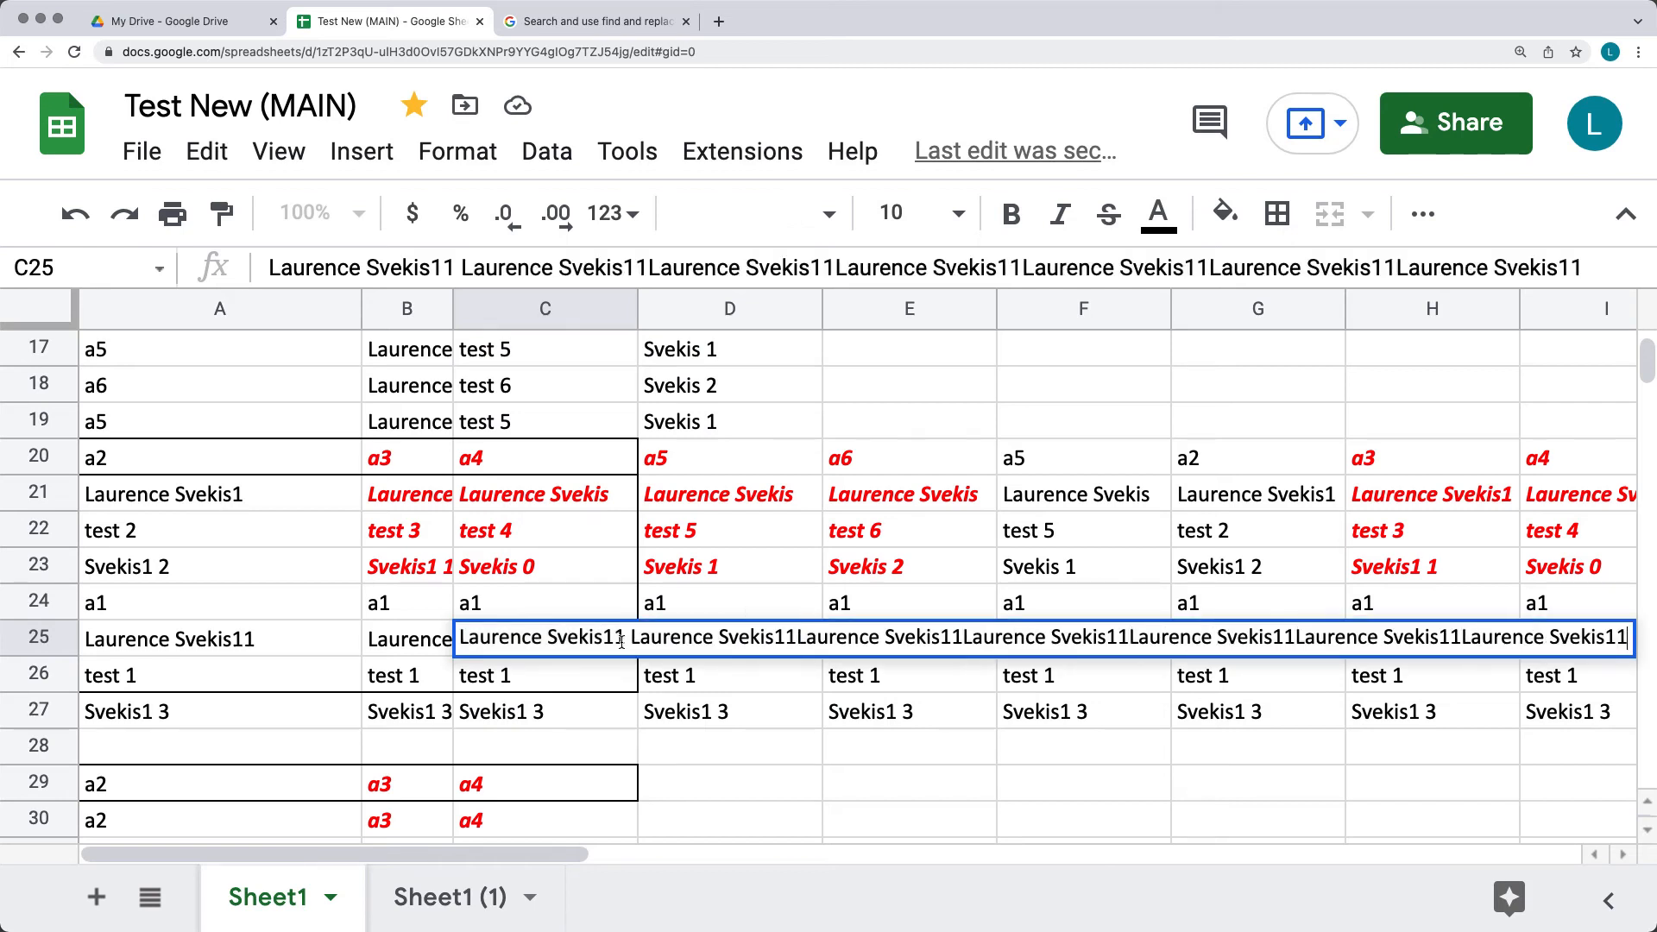
key(super+v)
key(super+v)
key(super+v)
click(684, 776)
click(575, 643)
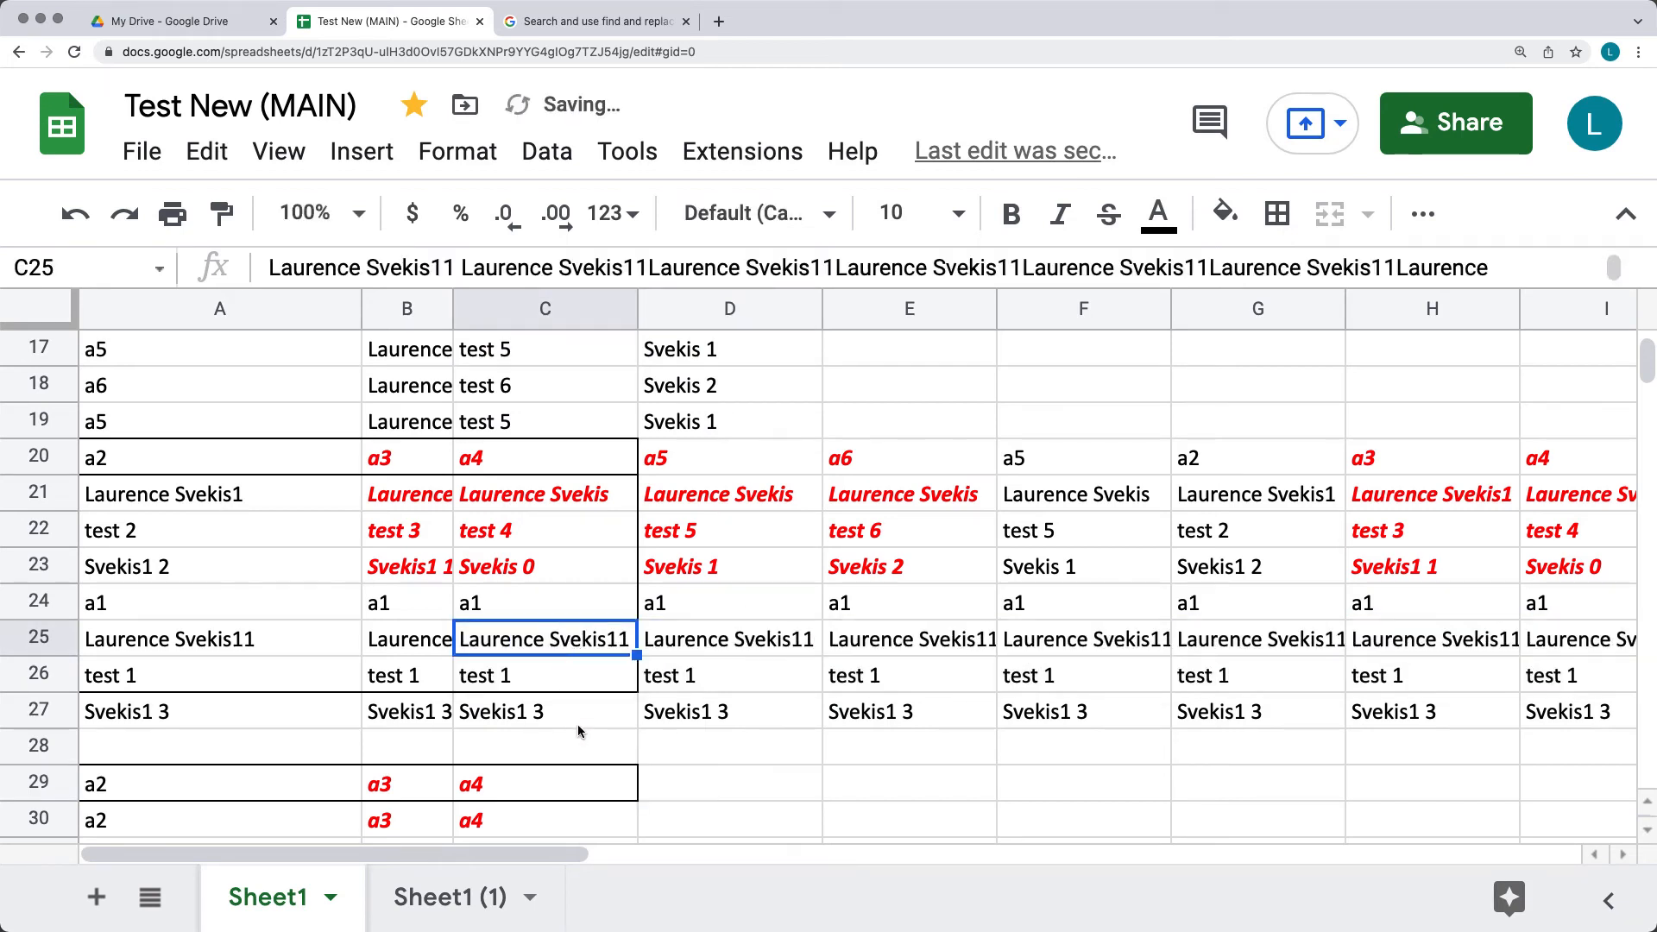
click(645, 723)
click(539, 639)
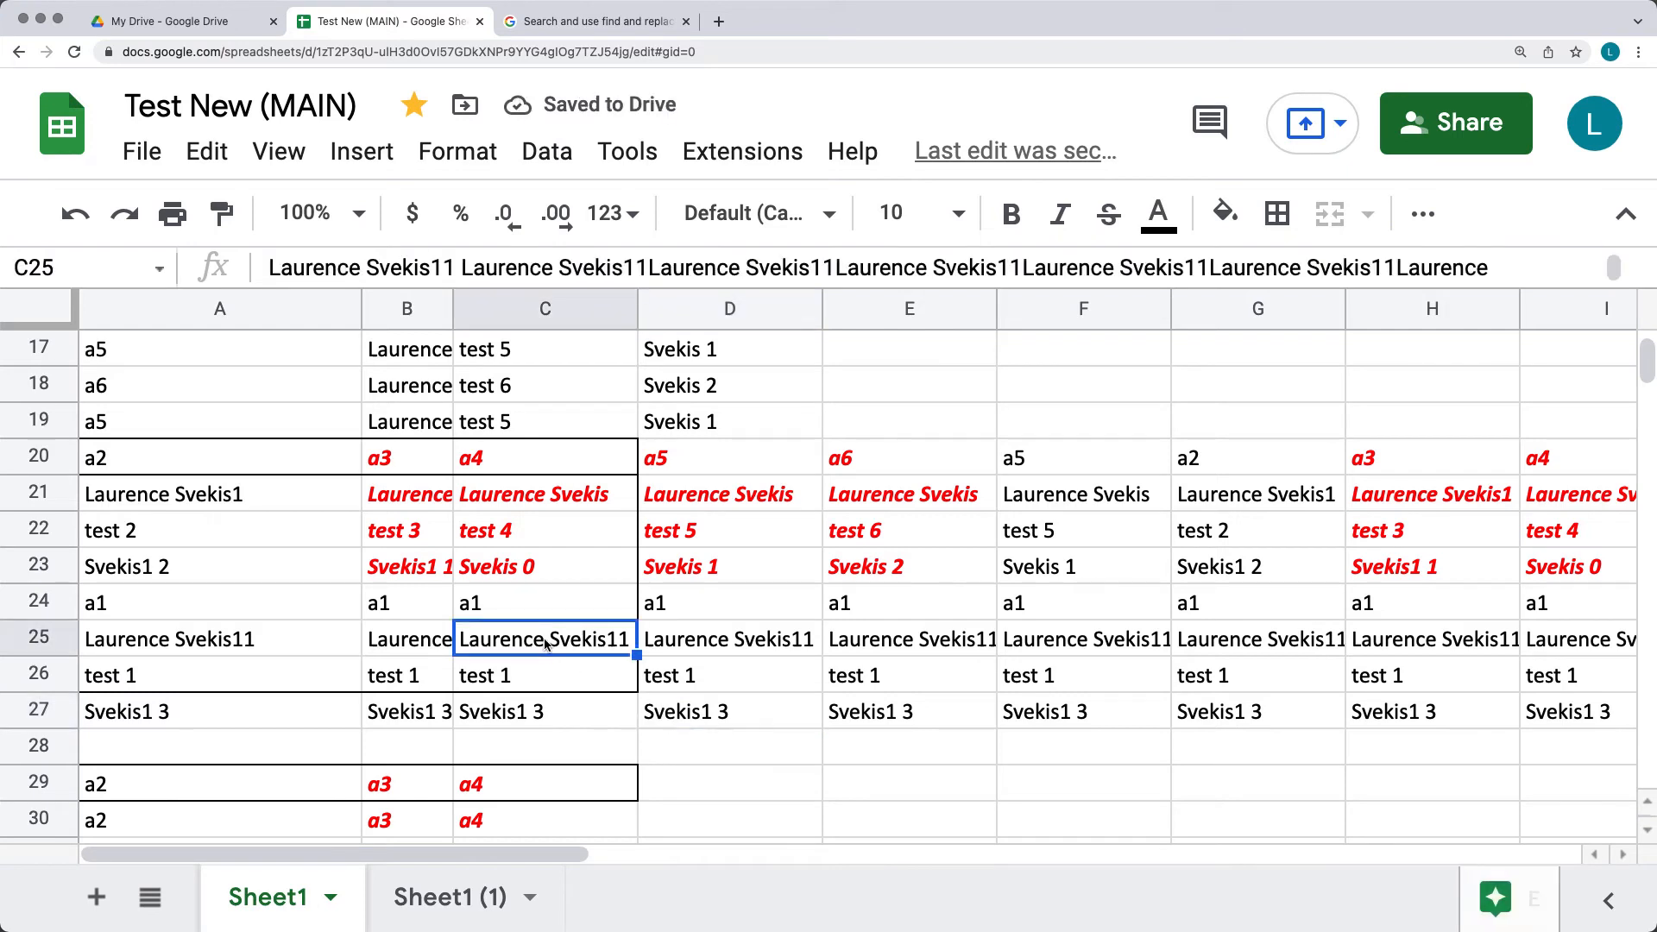
Step: Resize column C with the Fit to data option
right_click(575, 324)
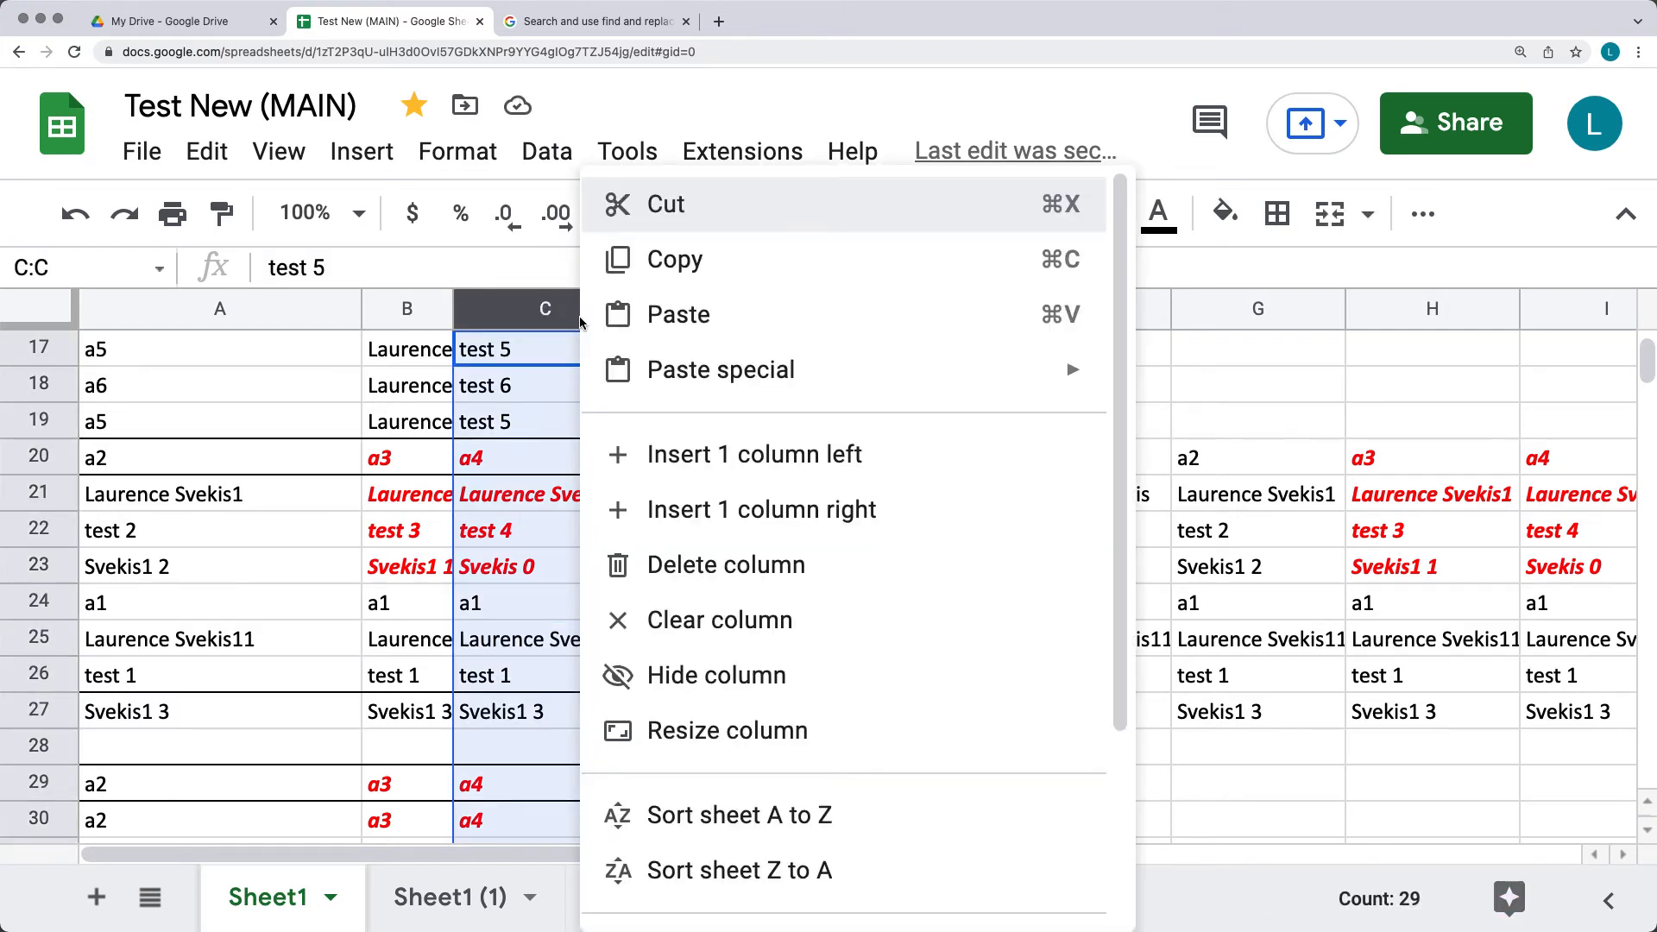
click(710, 732)
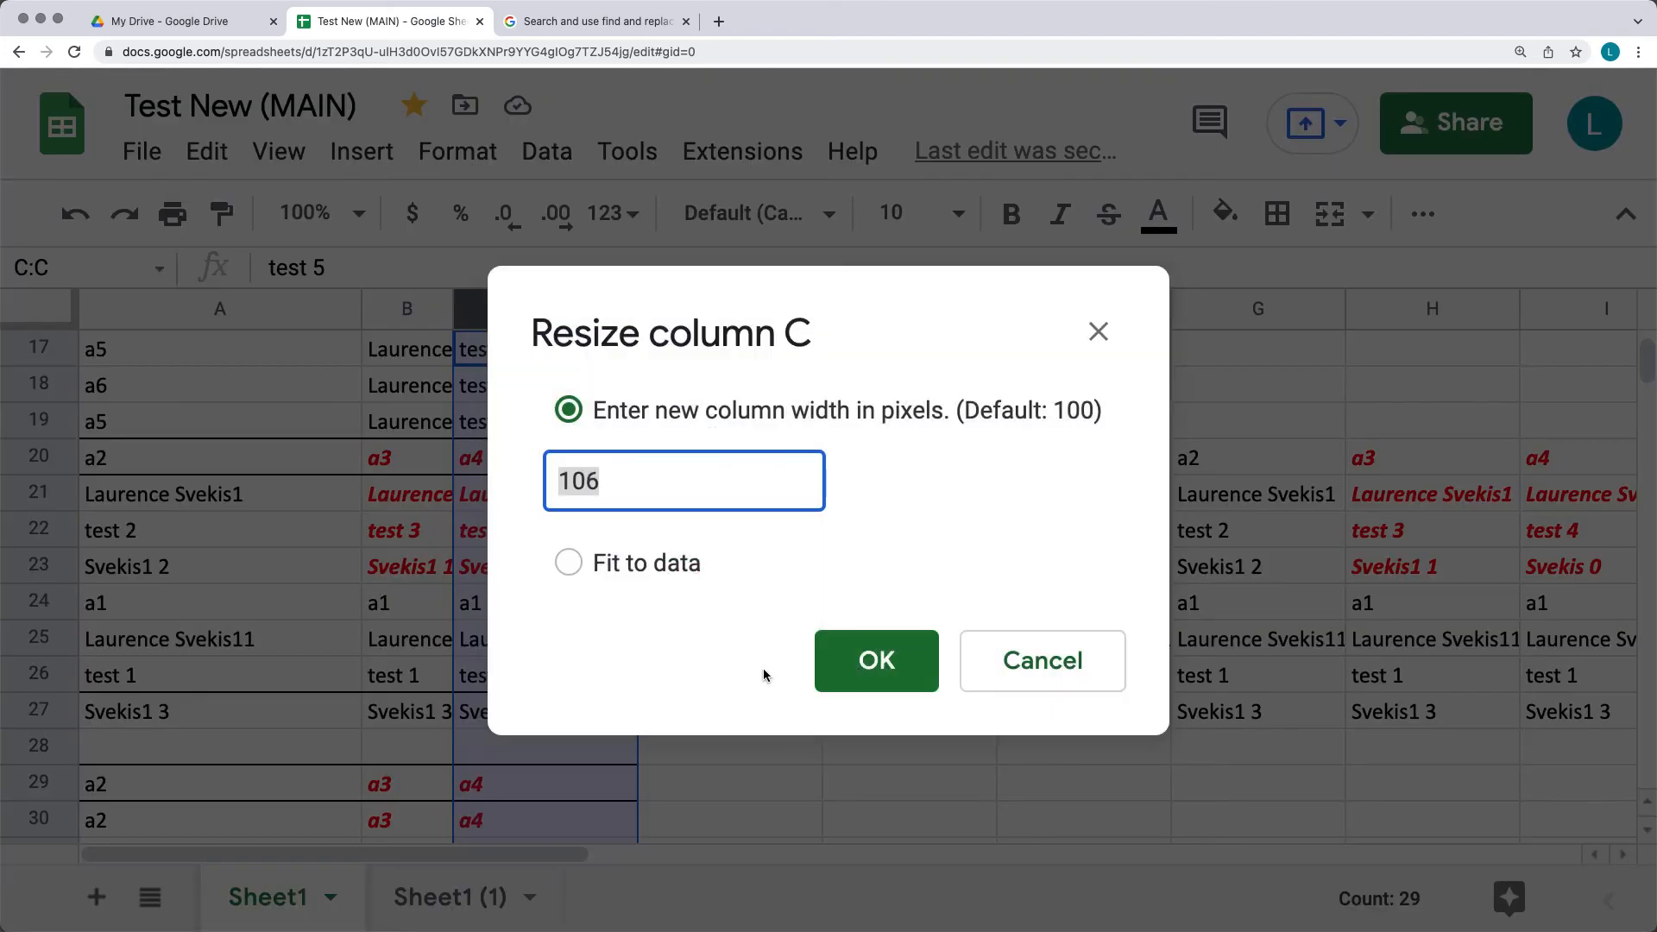
click(571, 566)
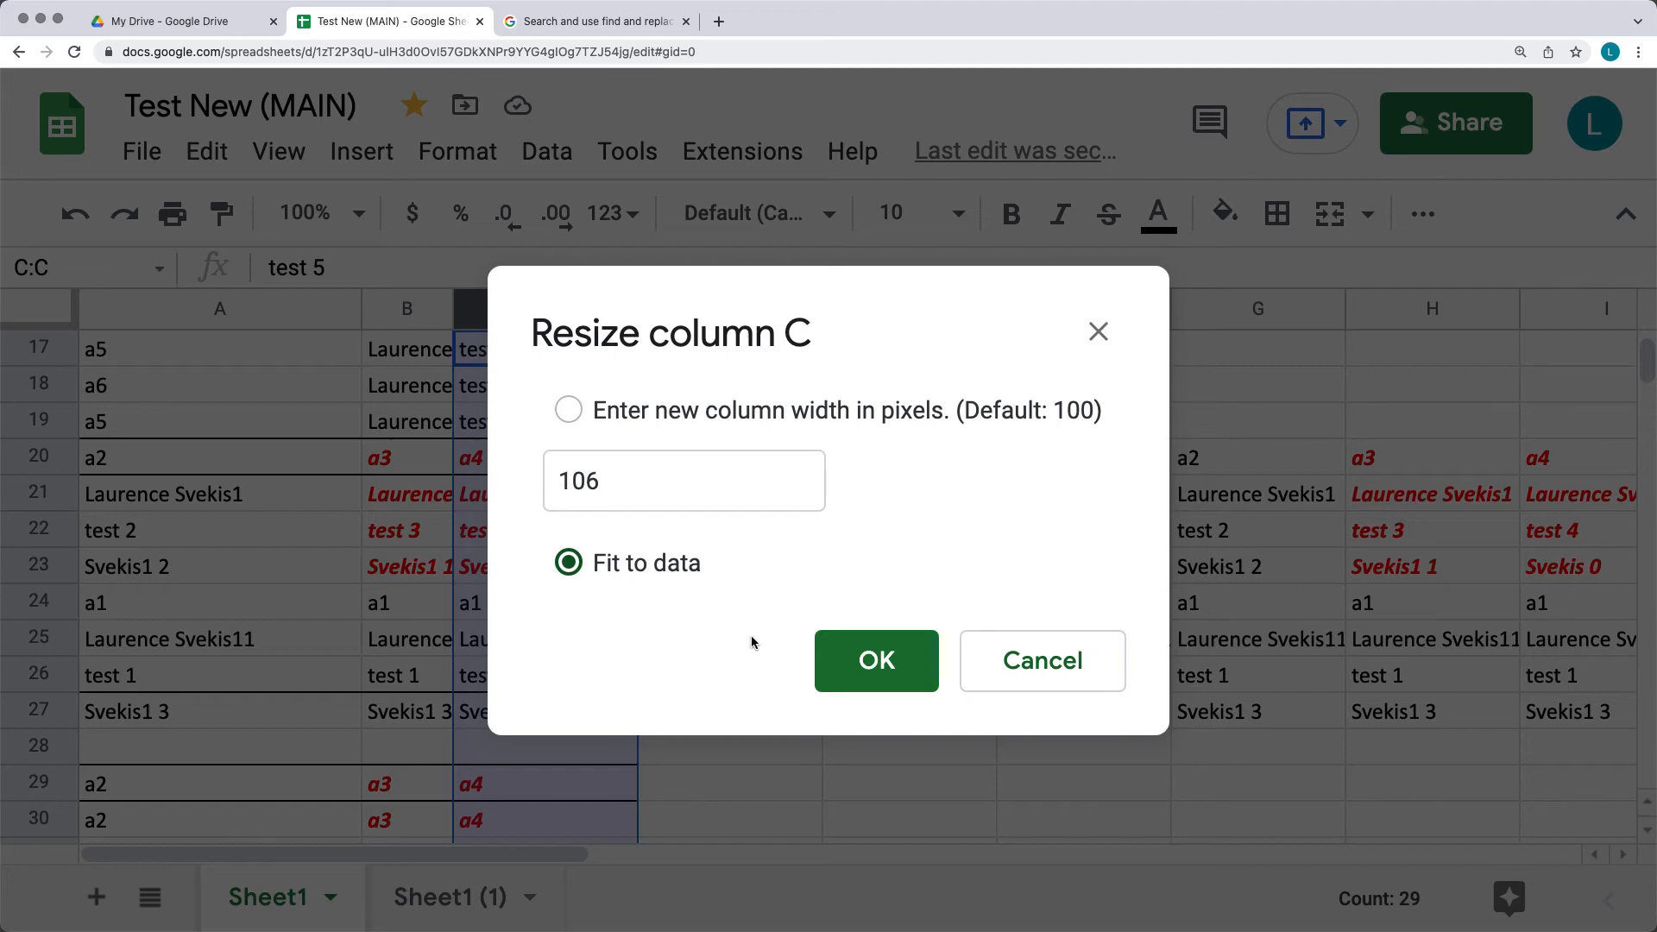
click(821, 656)
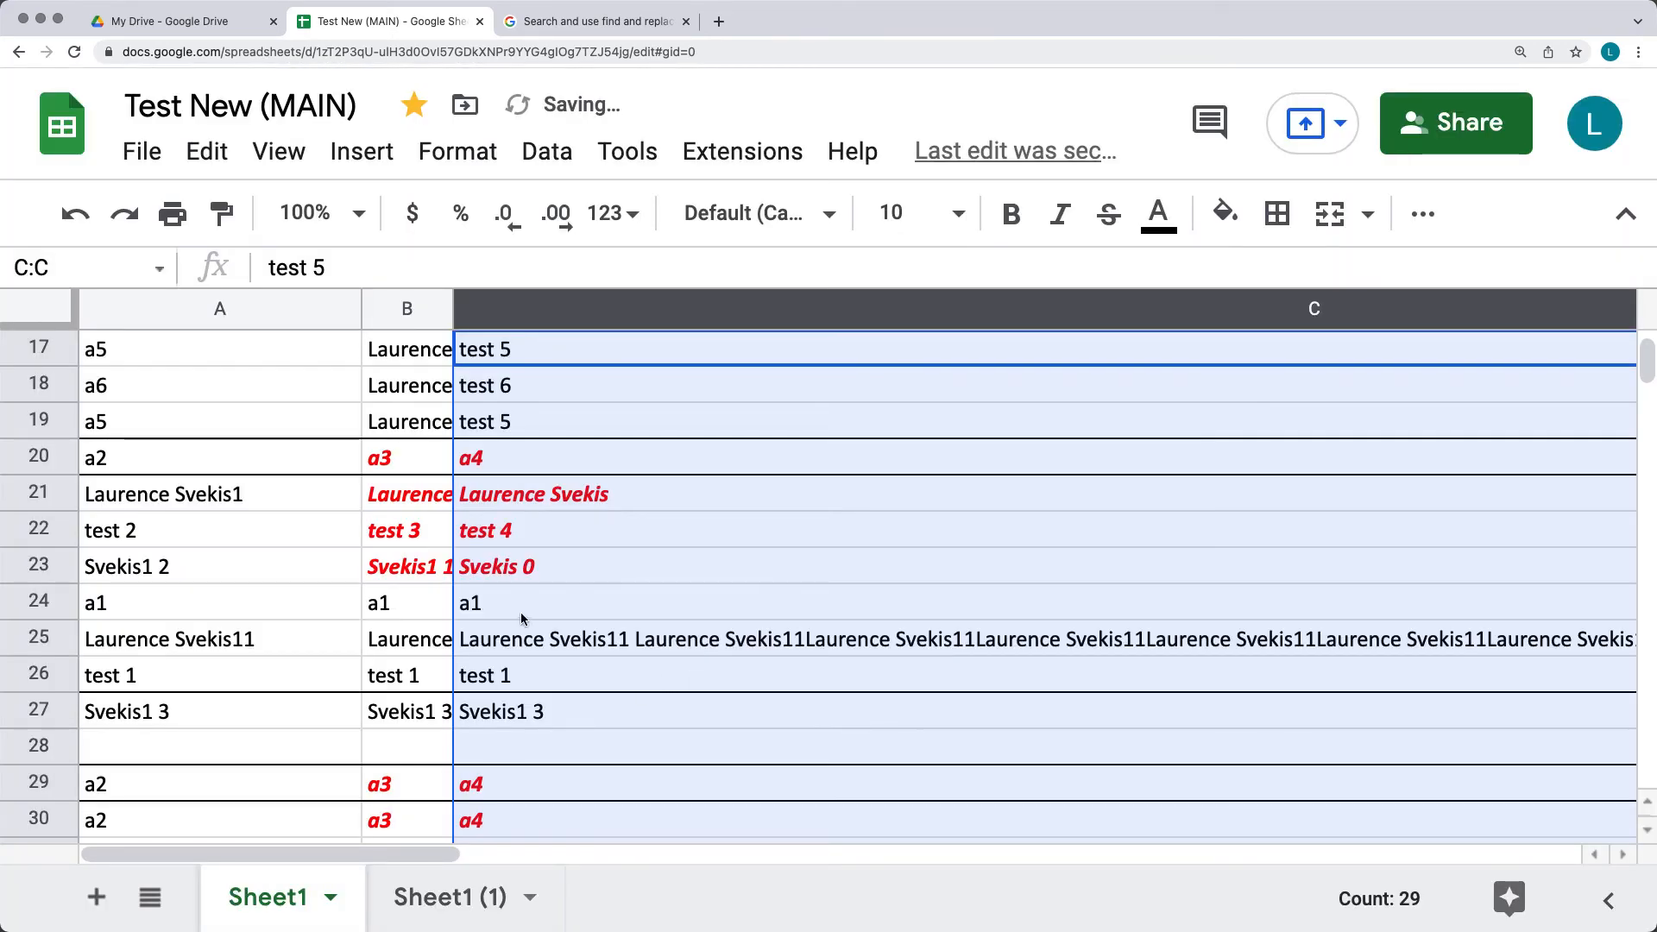
Step: Select columns B to D and narrow all three together to one equal width
drag(420, 843, 272, 856)
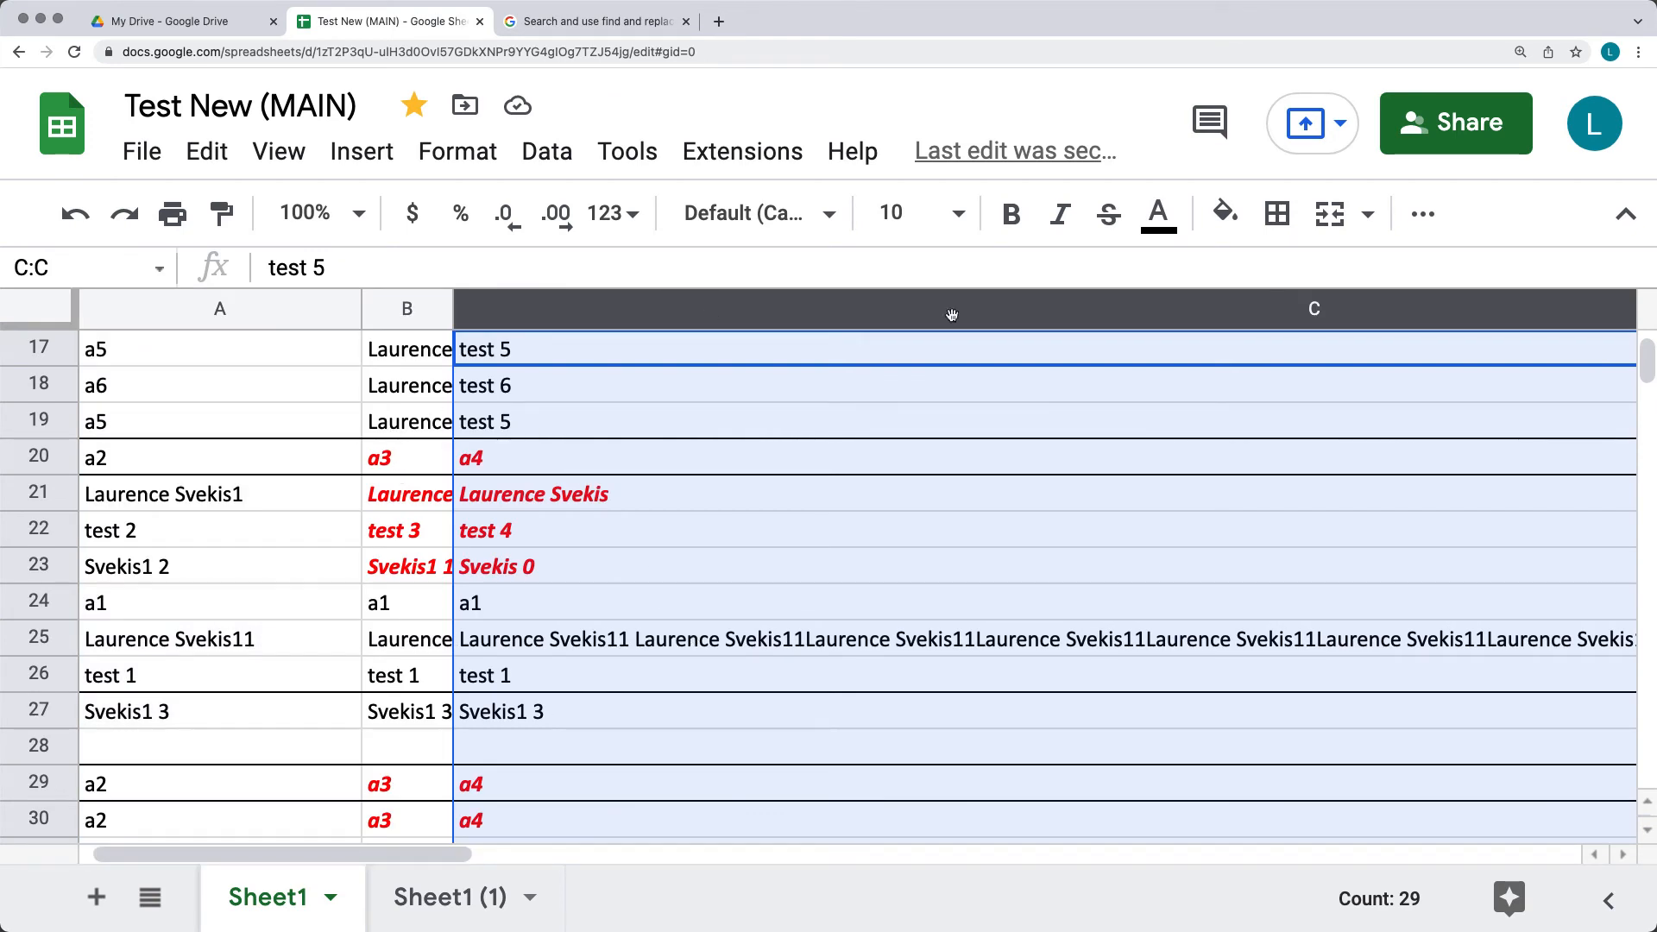
drag(438, 858, 980, 879)
click(259, 317)
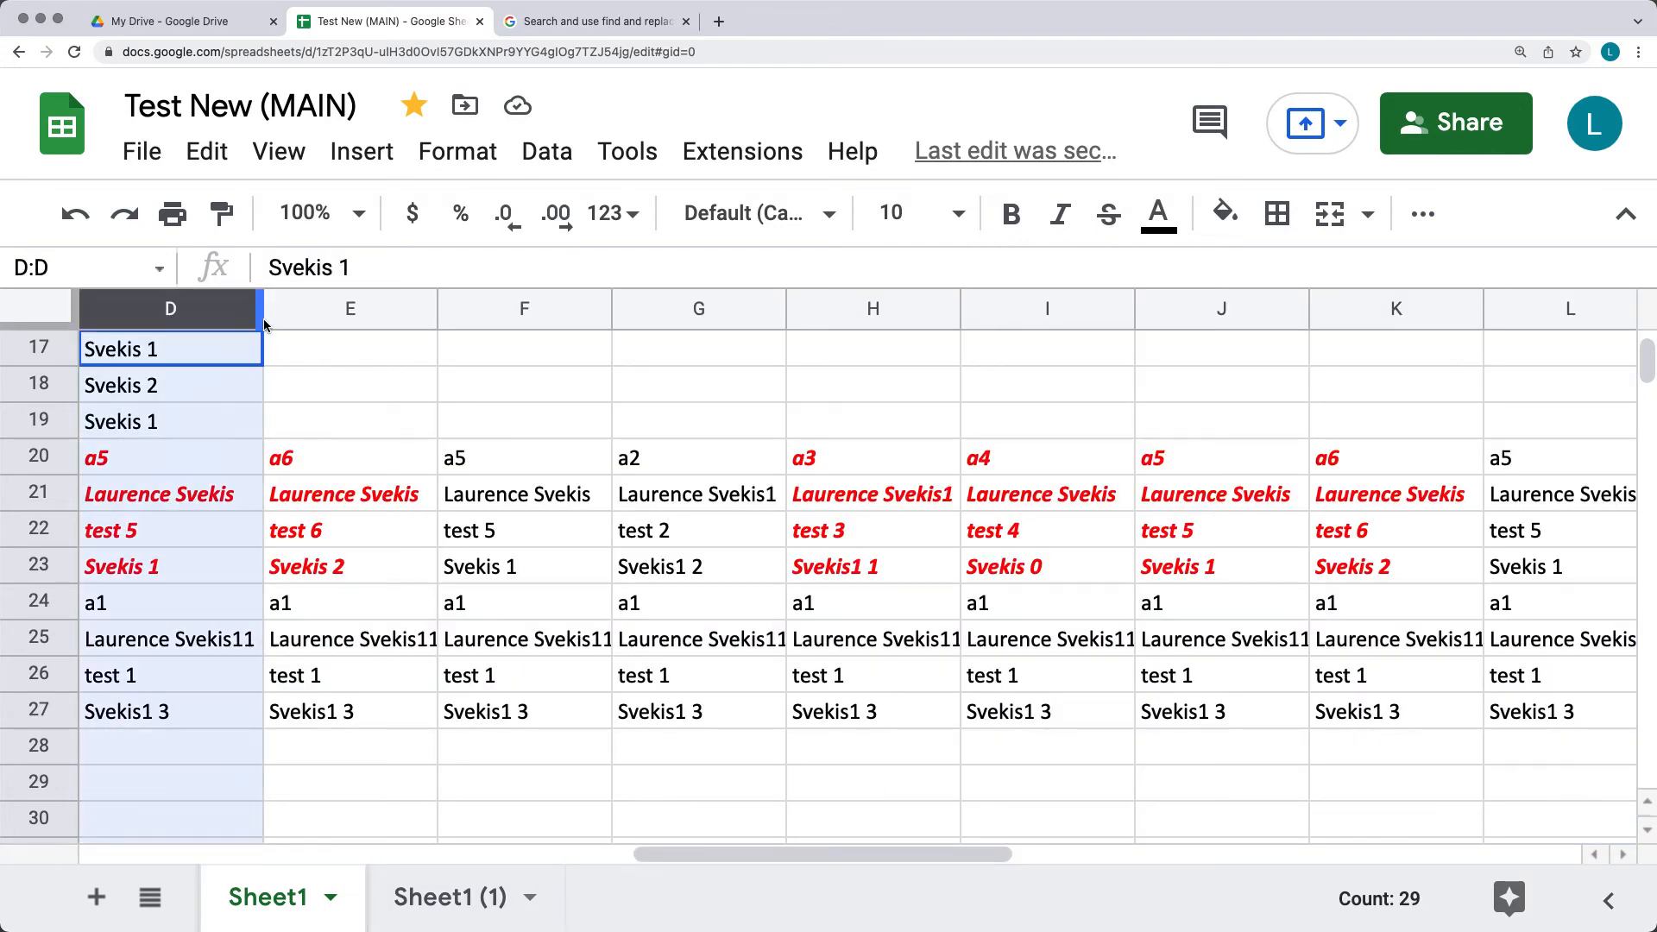
drag(677, 853, 232, 818)
scroll(232, 818, left, 2)
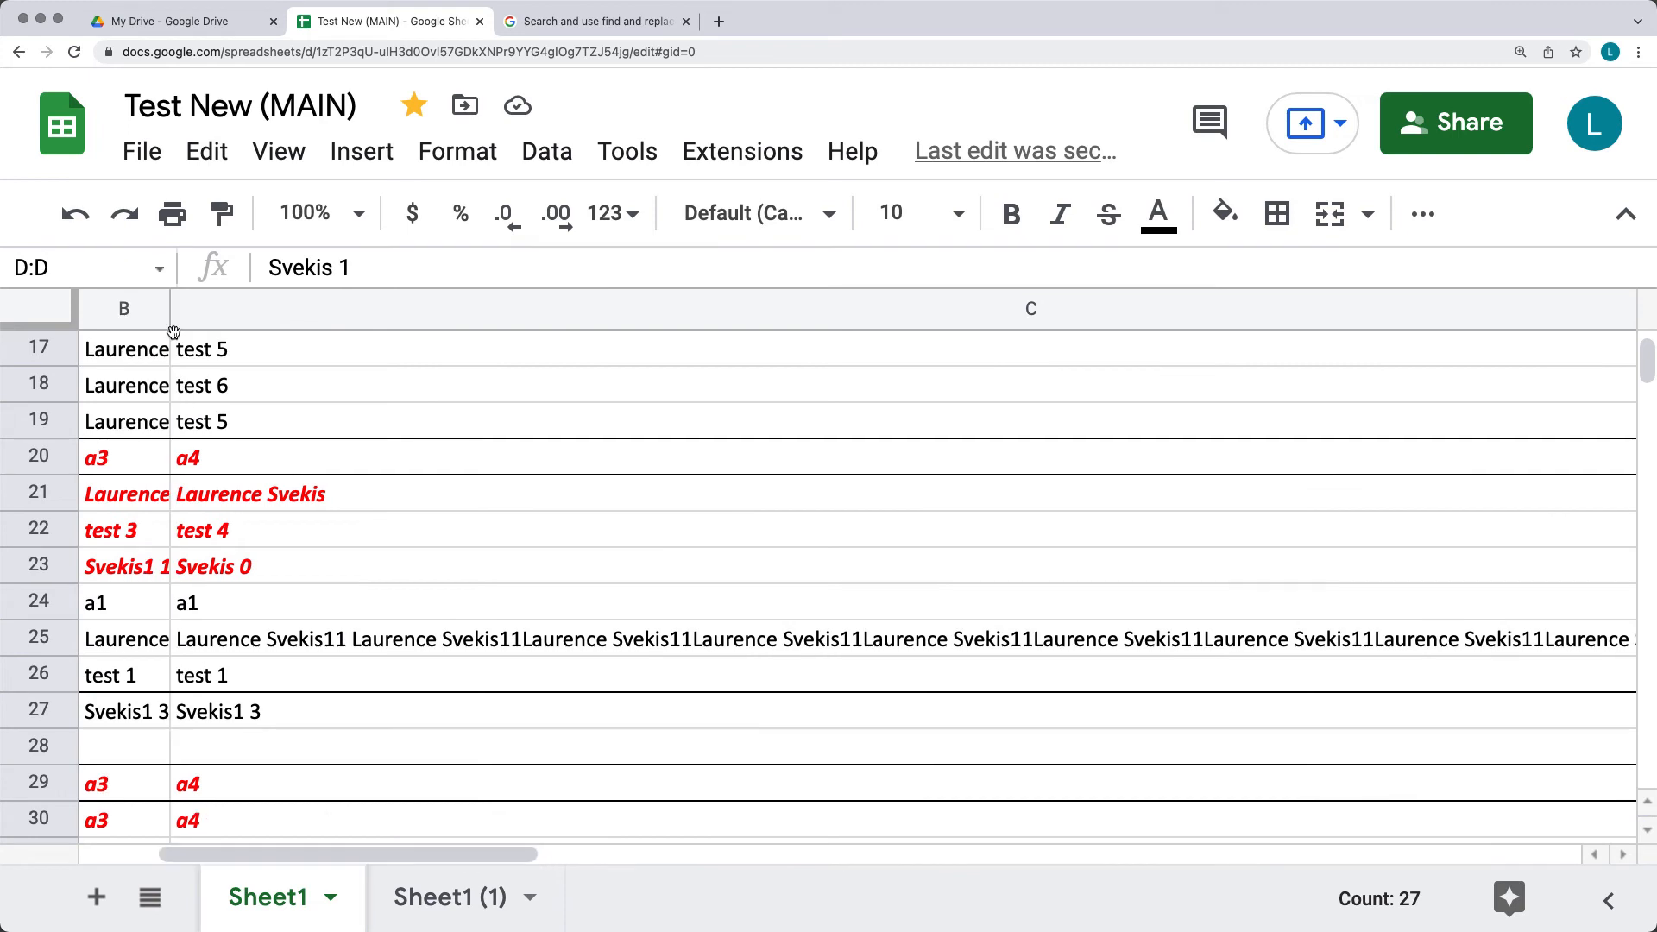
shift+click(126, 309)
drag(169, 309, 195, 309)
scroll(314, 518, left, 2)
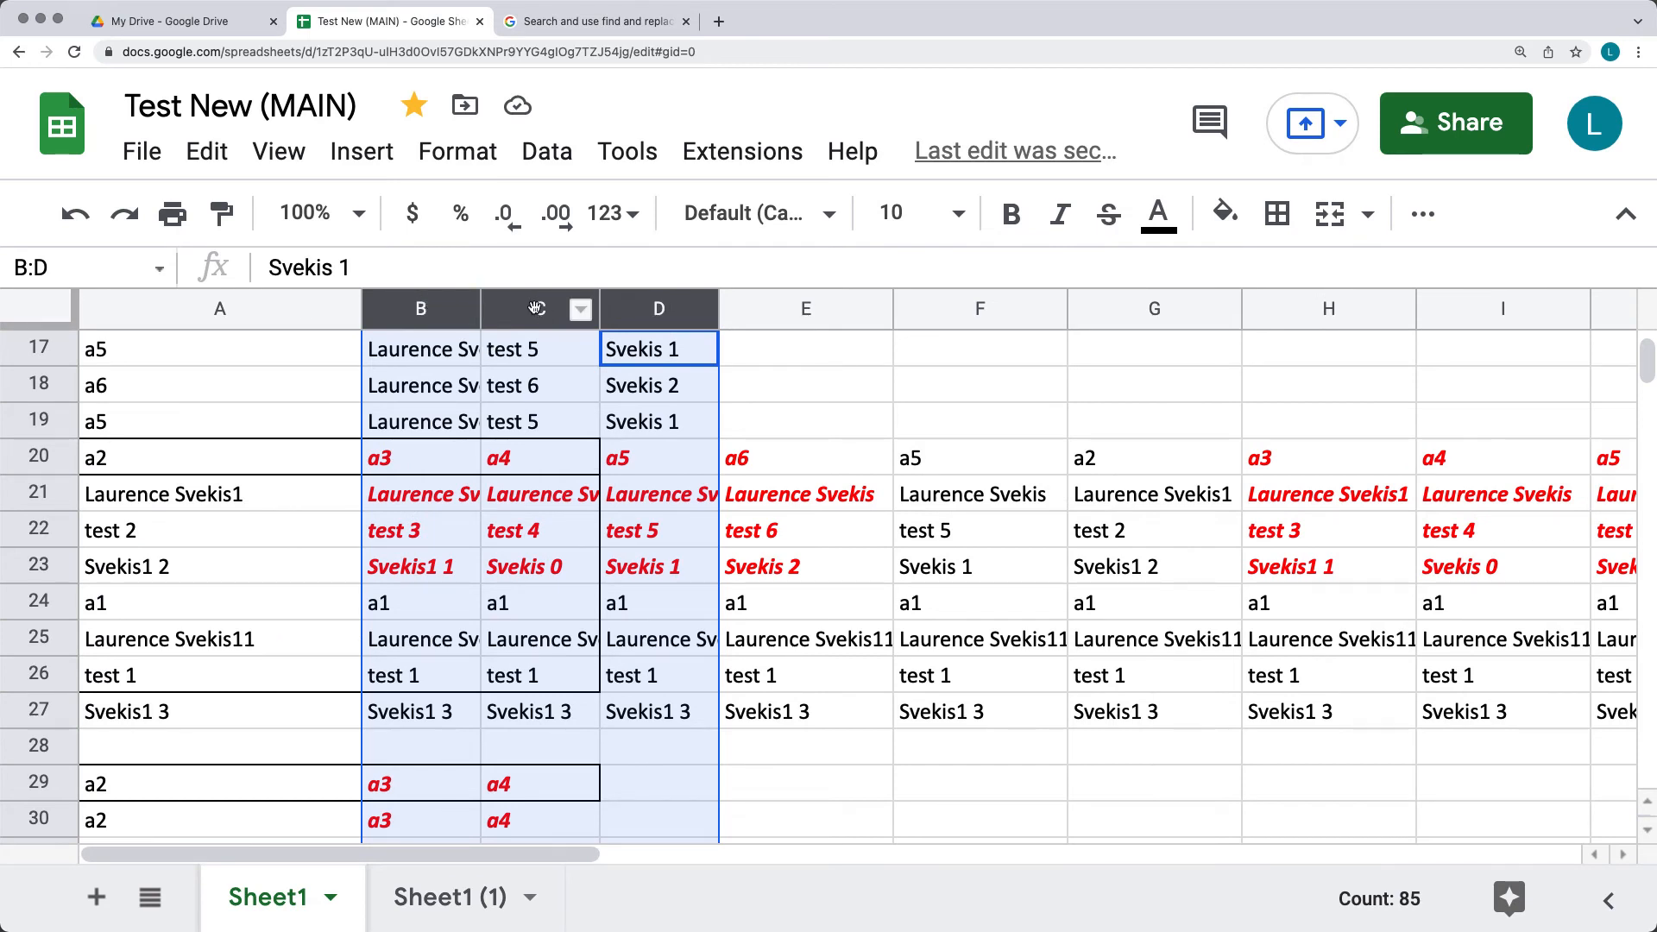
Step: Select columns C to G together with the separate column I, and narrow them all at once to the same width
click(880, 453)
drag(543, 309, 1122, 313)
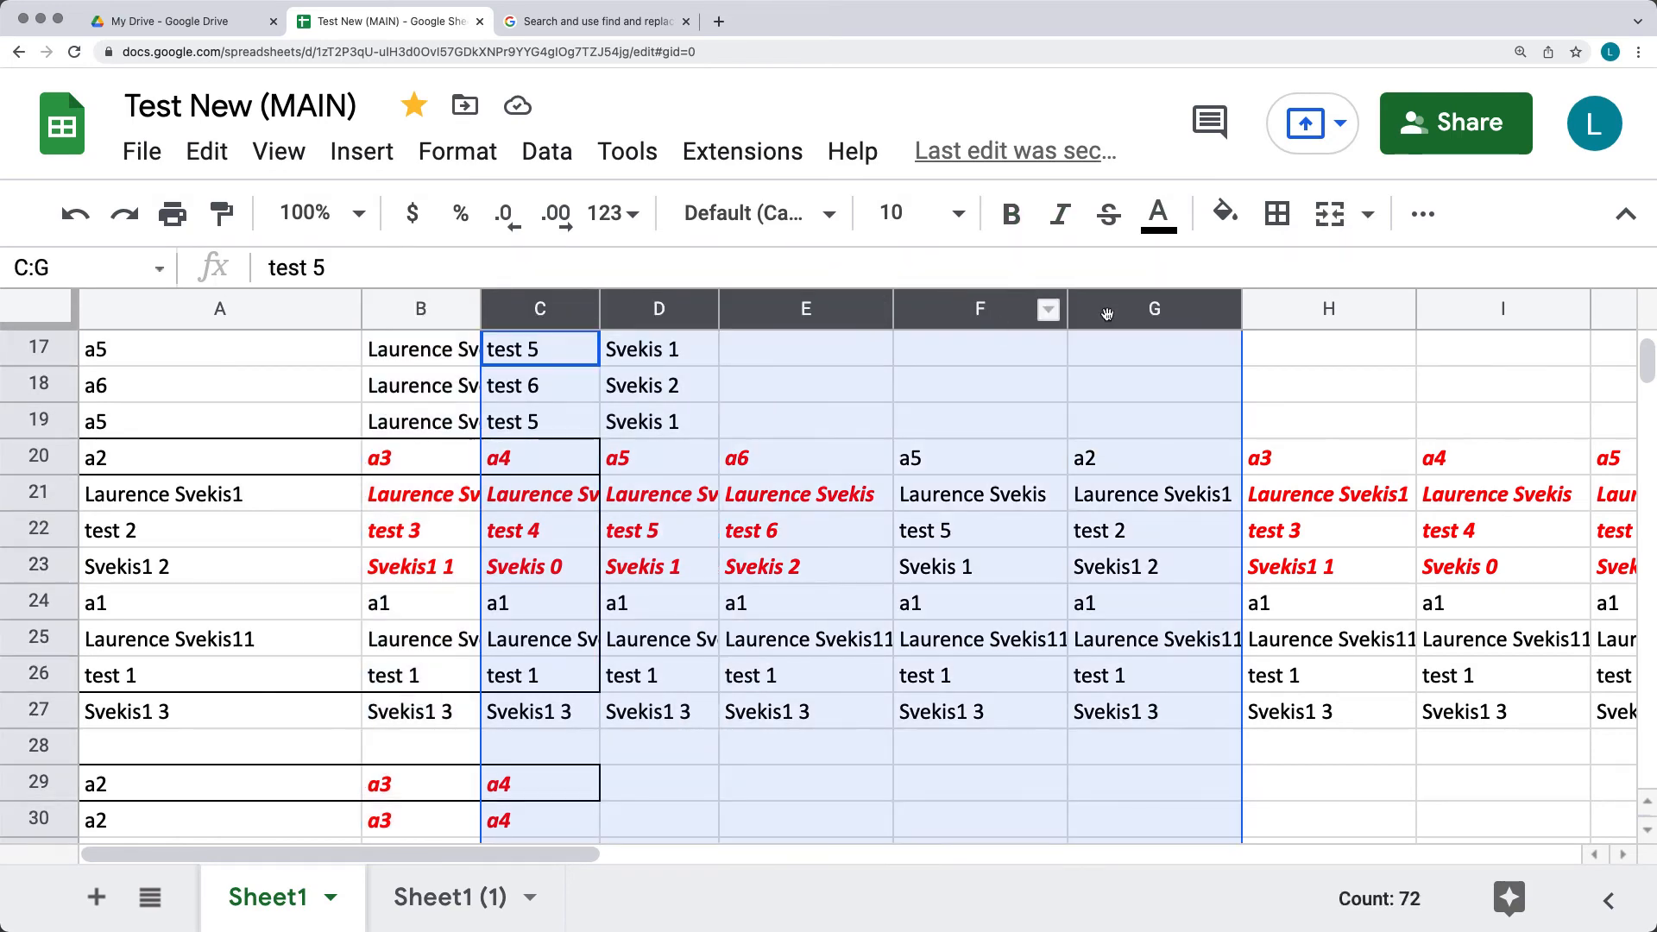
super+click(1491, 313)
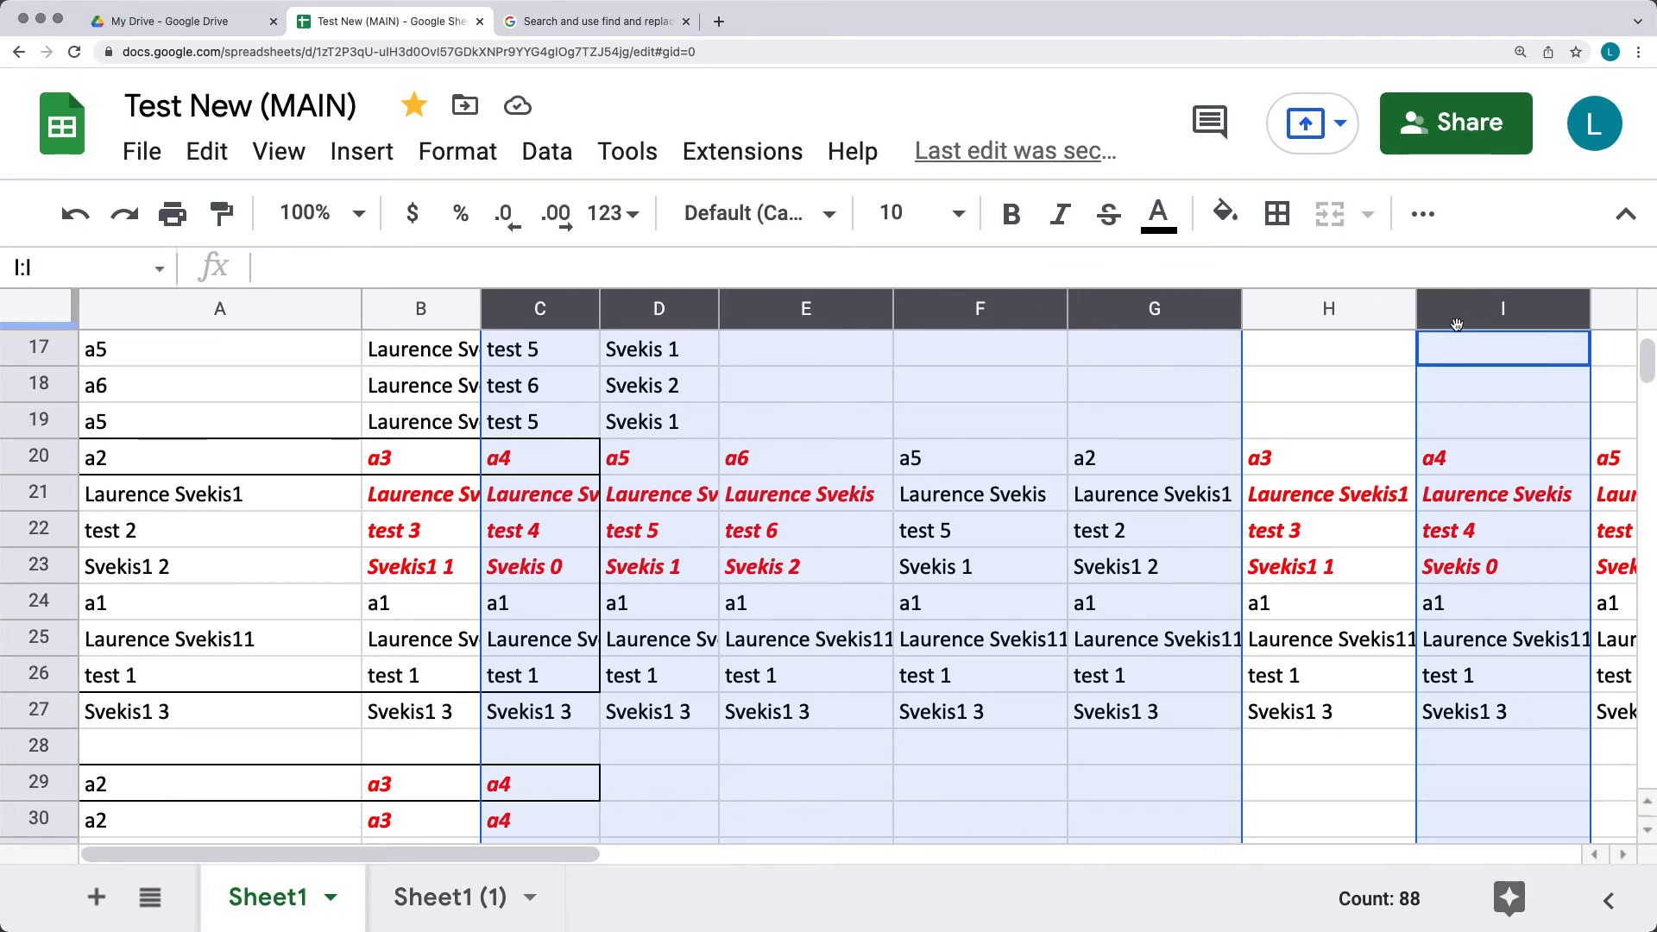
drag(597, 317, 546, 312)
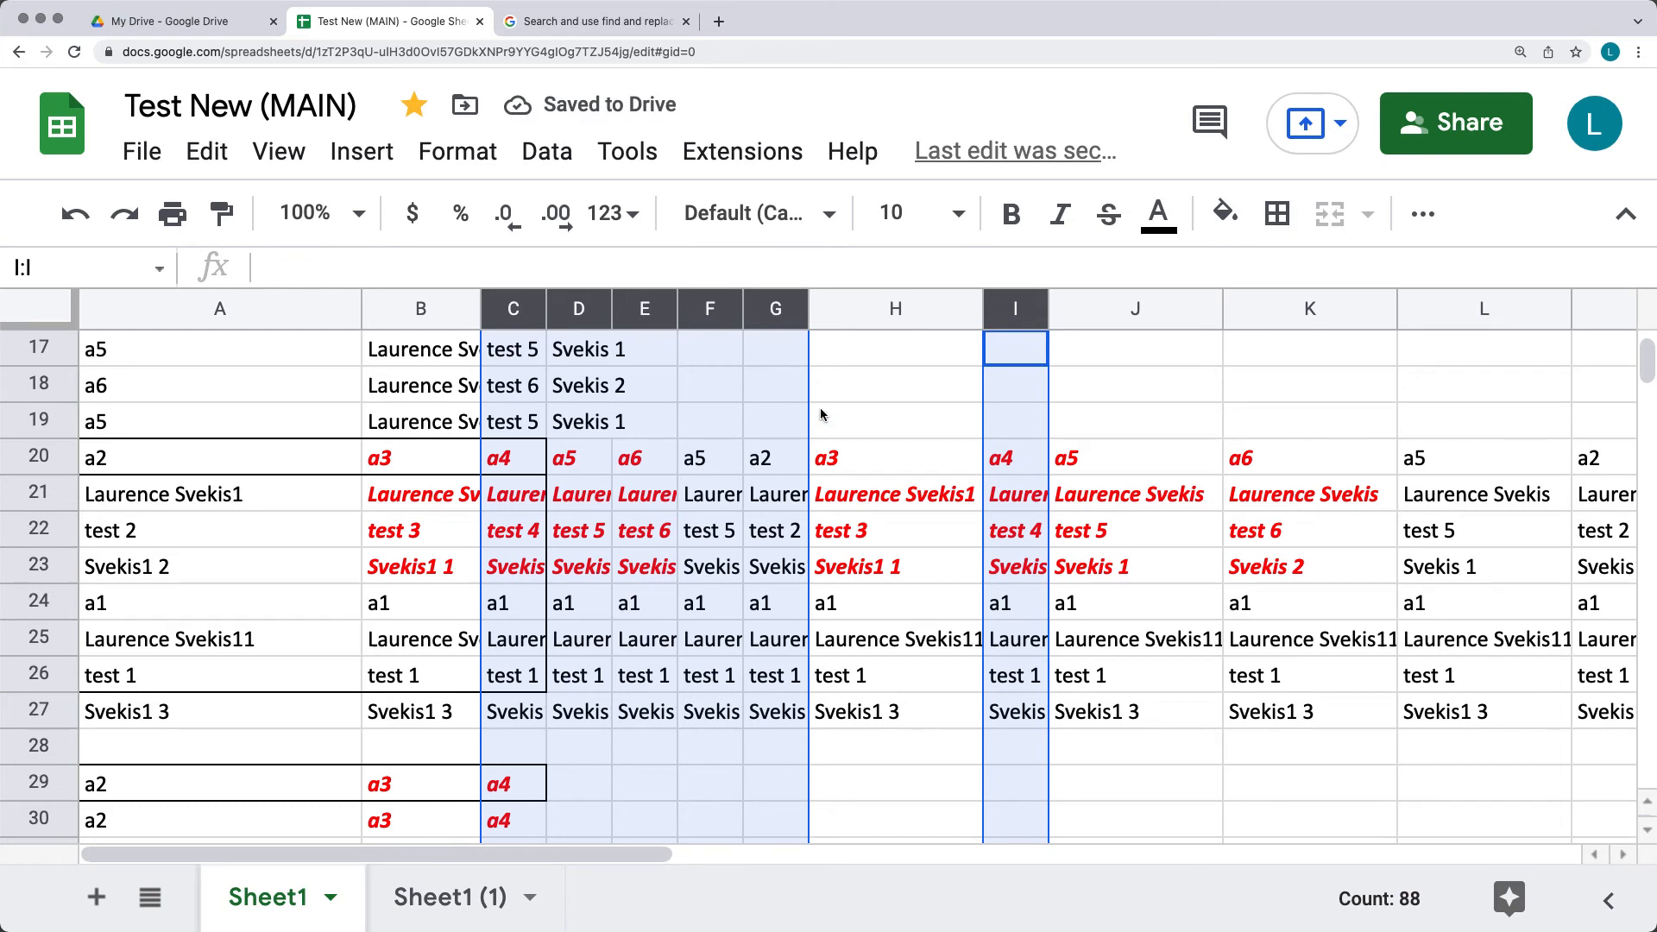
click(910, 398)
click(298, 304)
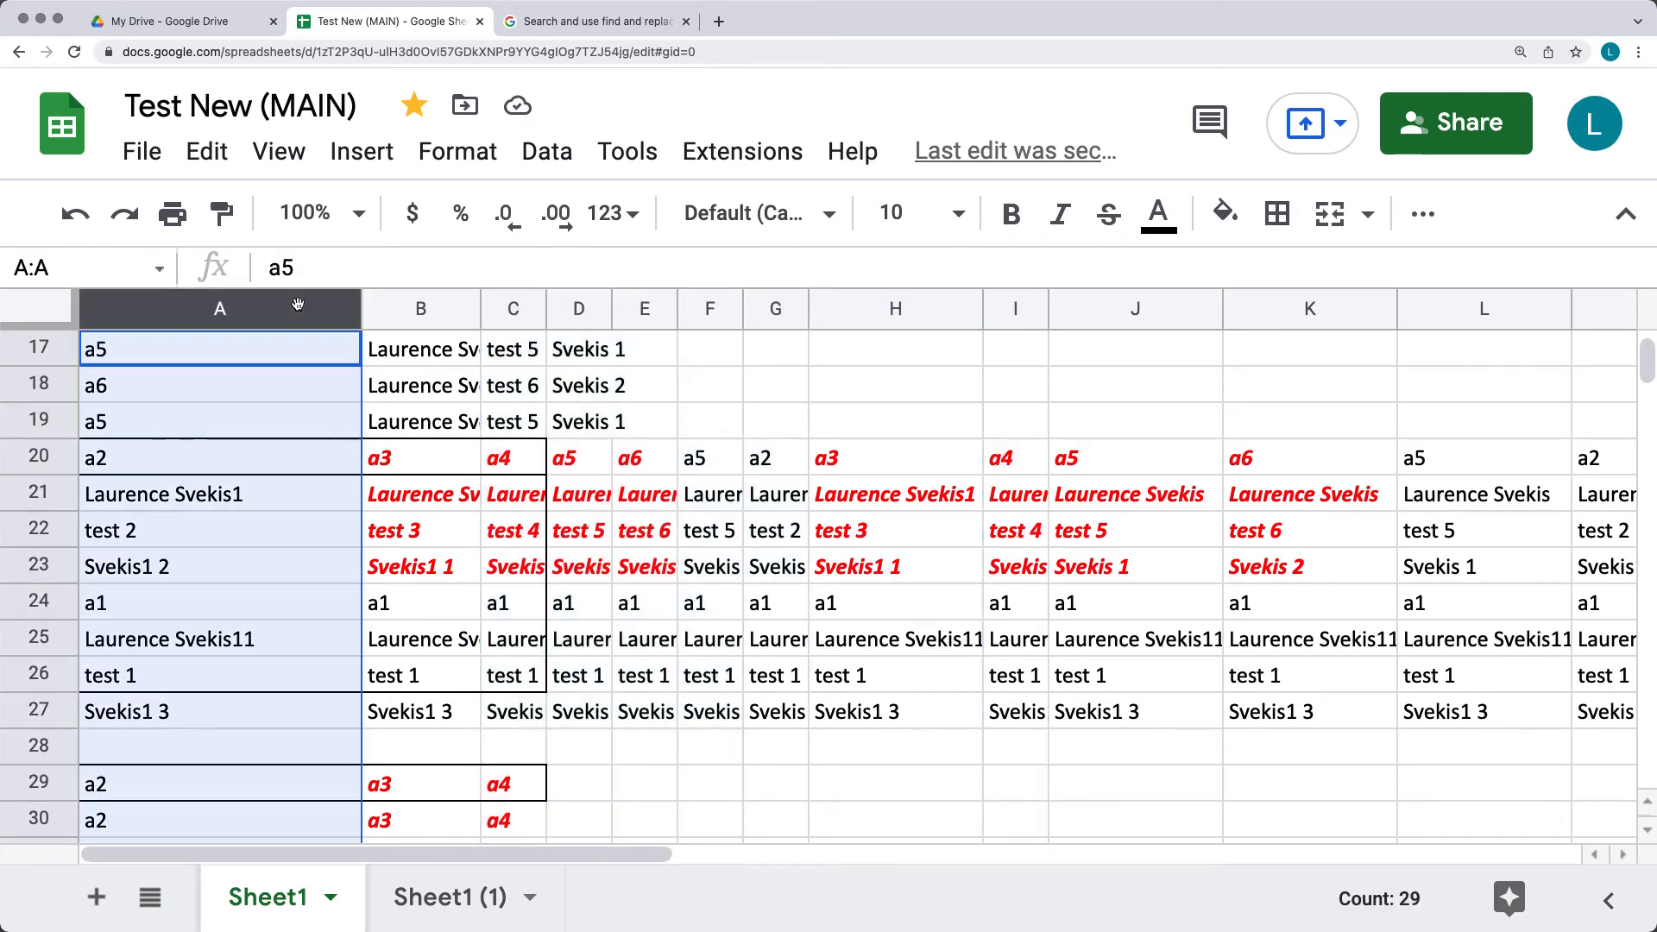
shift+click(496, 319)
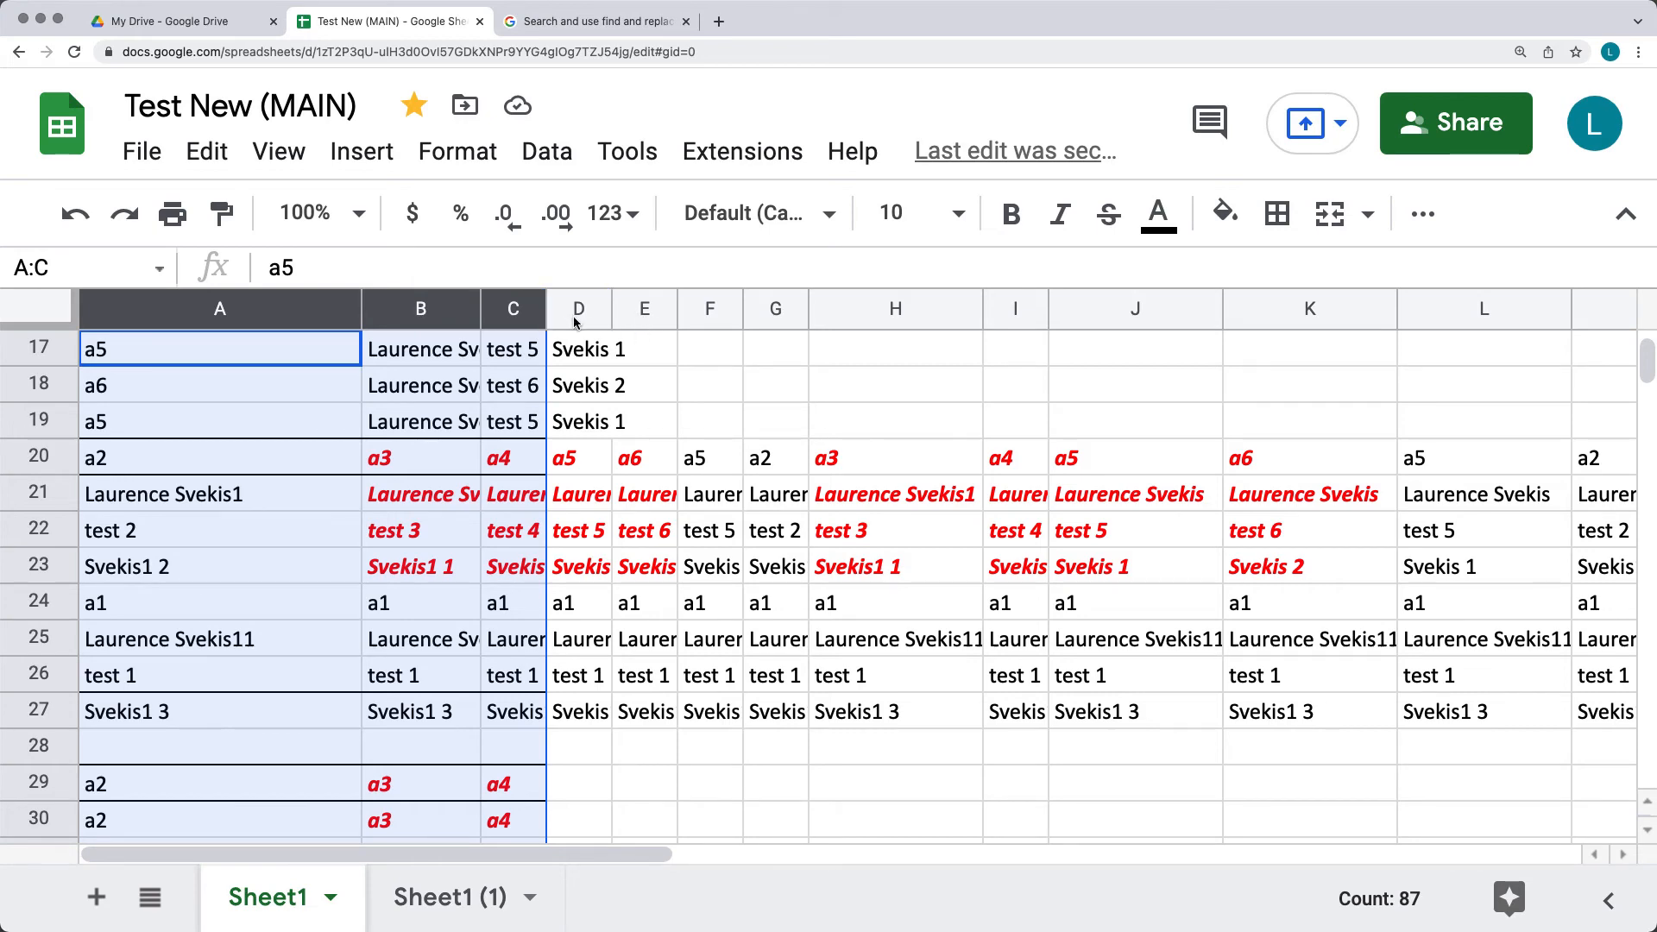
right_click(635, 320)
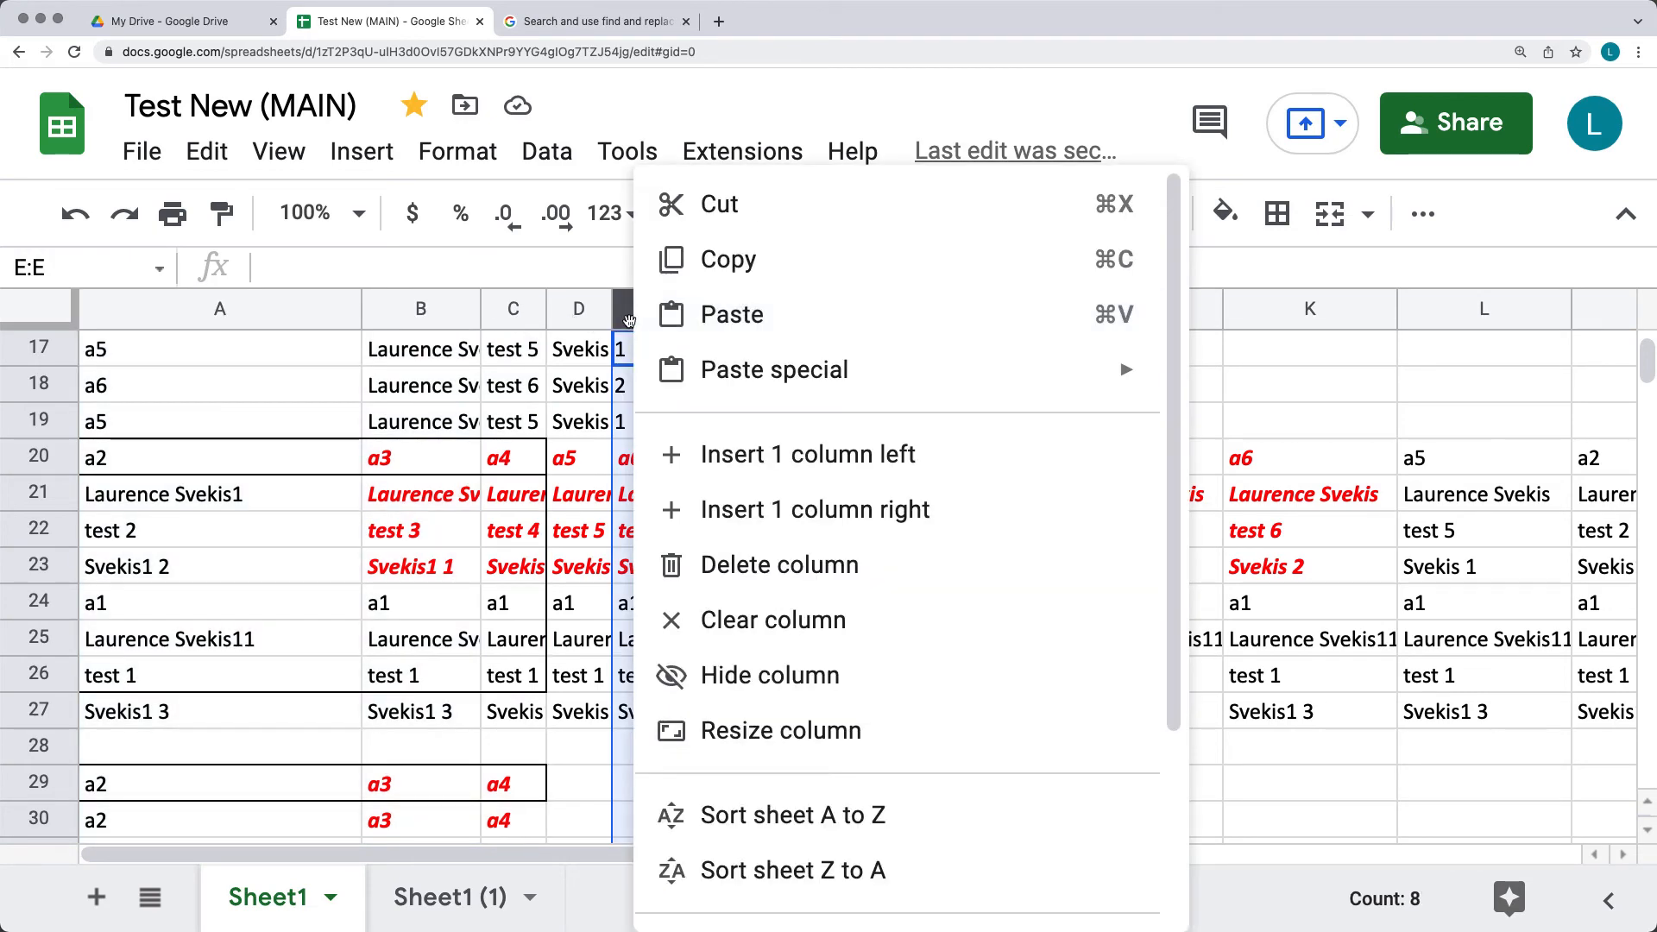
Step: Select columns A to C plus the separate columns E, I and K, and resize them all at once to about 119 pixels
click(277, 317)
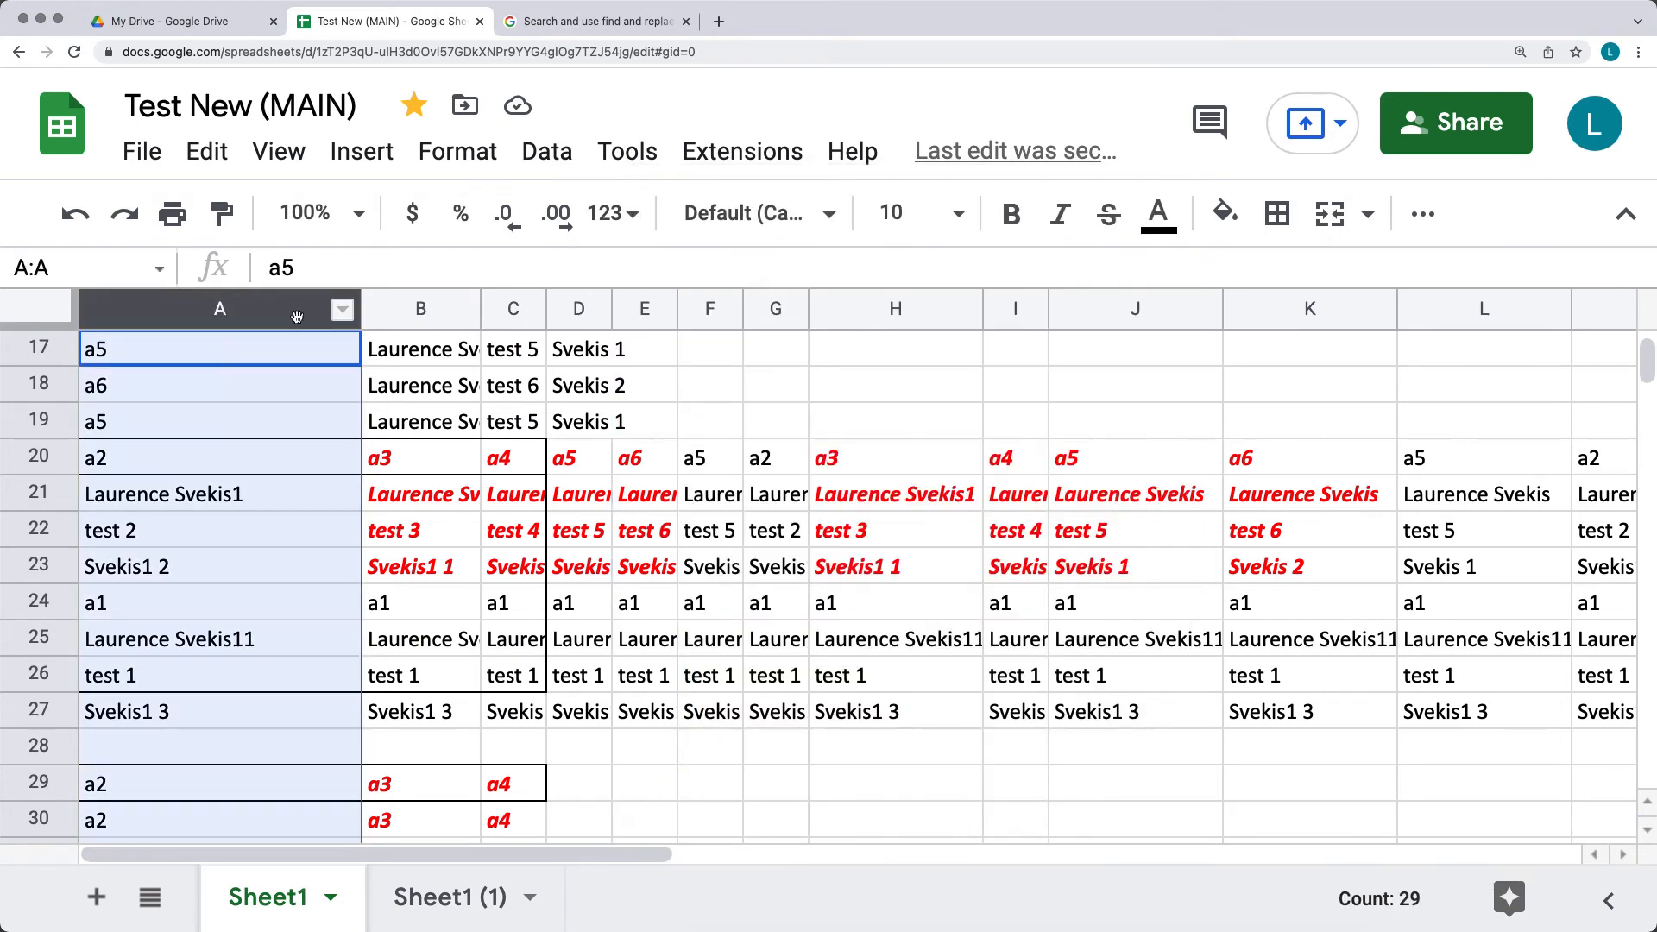
shift+click(492, 317)
drag(491, 318, 647, 319)
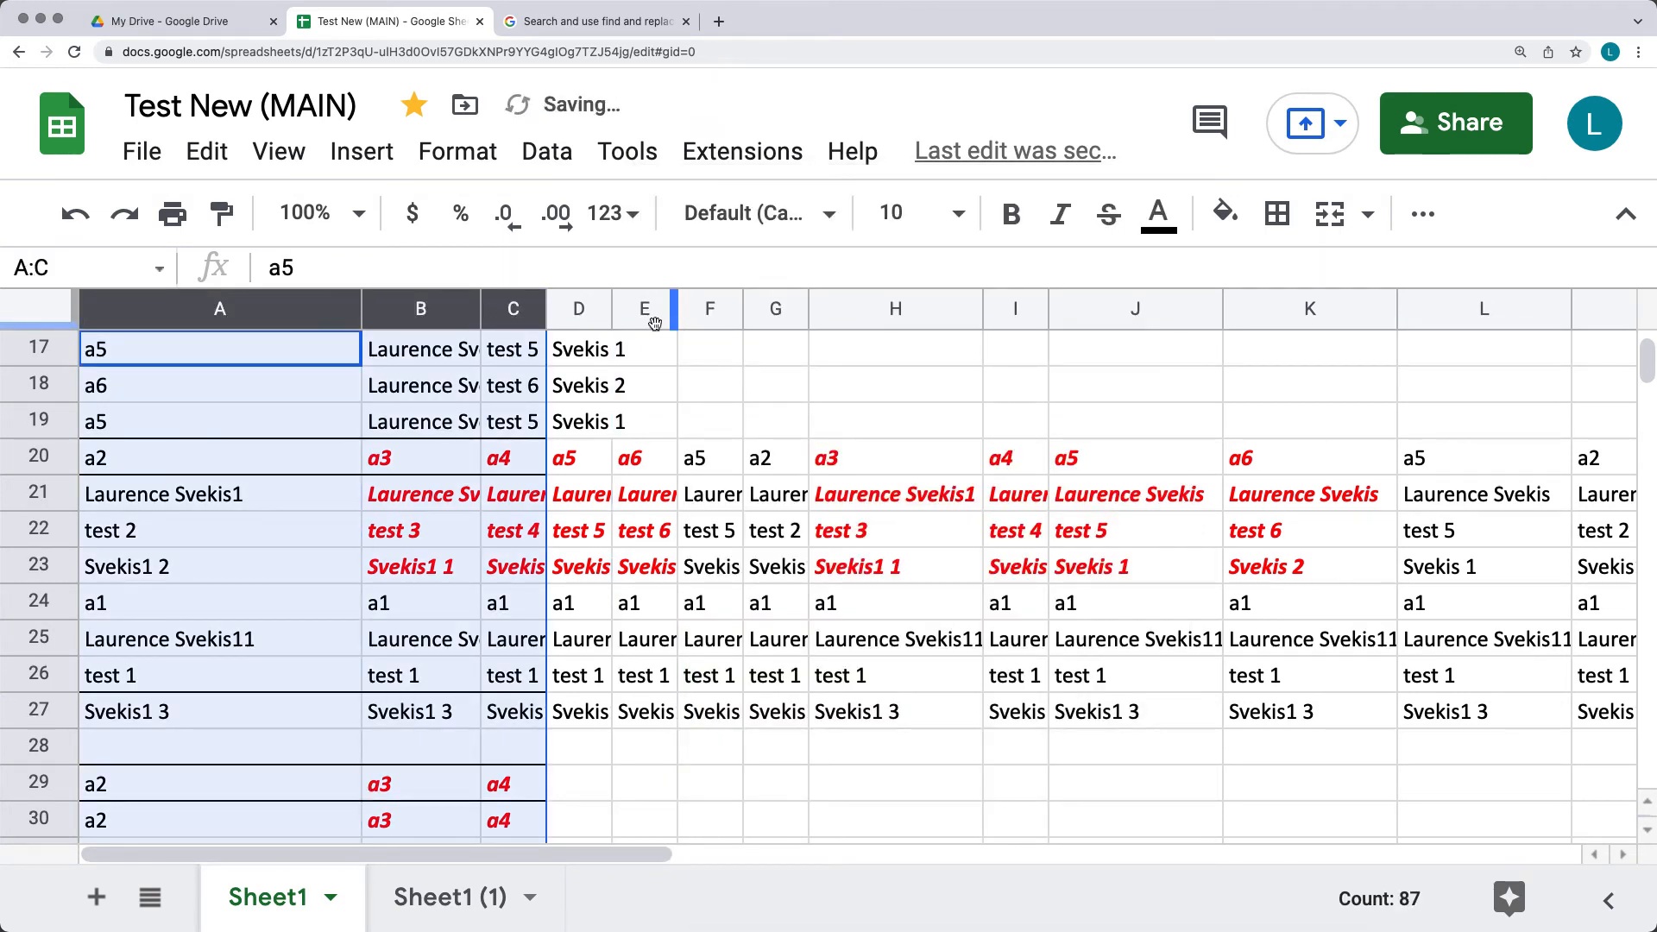
click(635, 317)
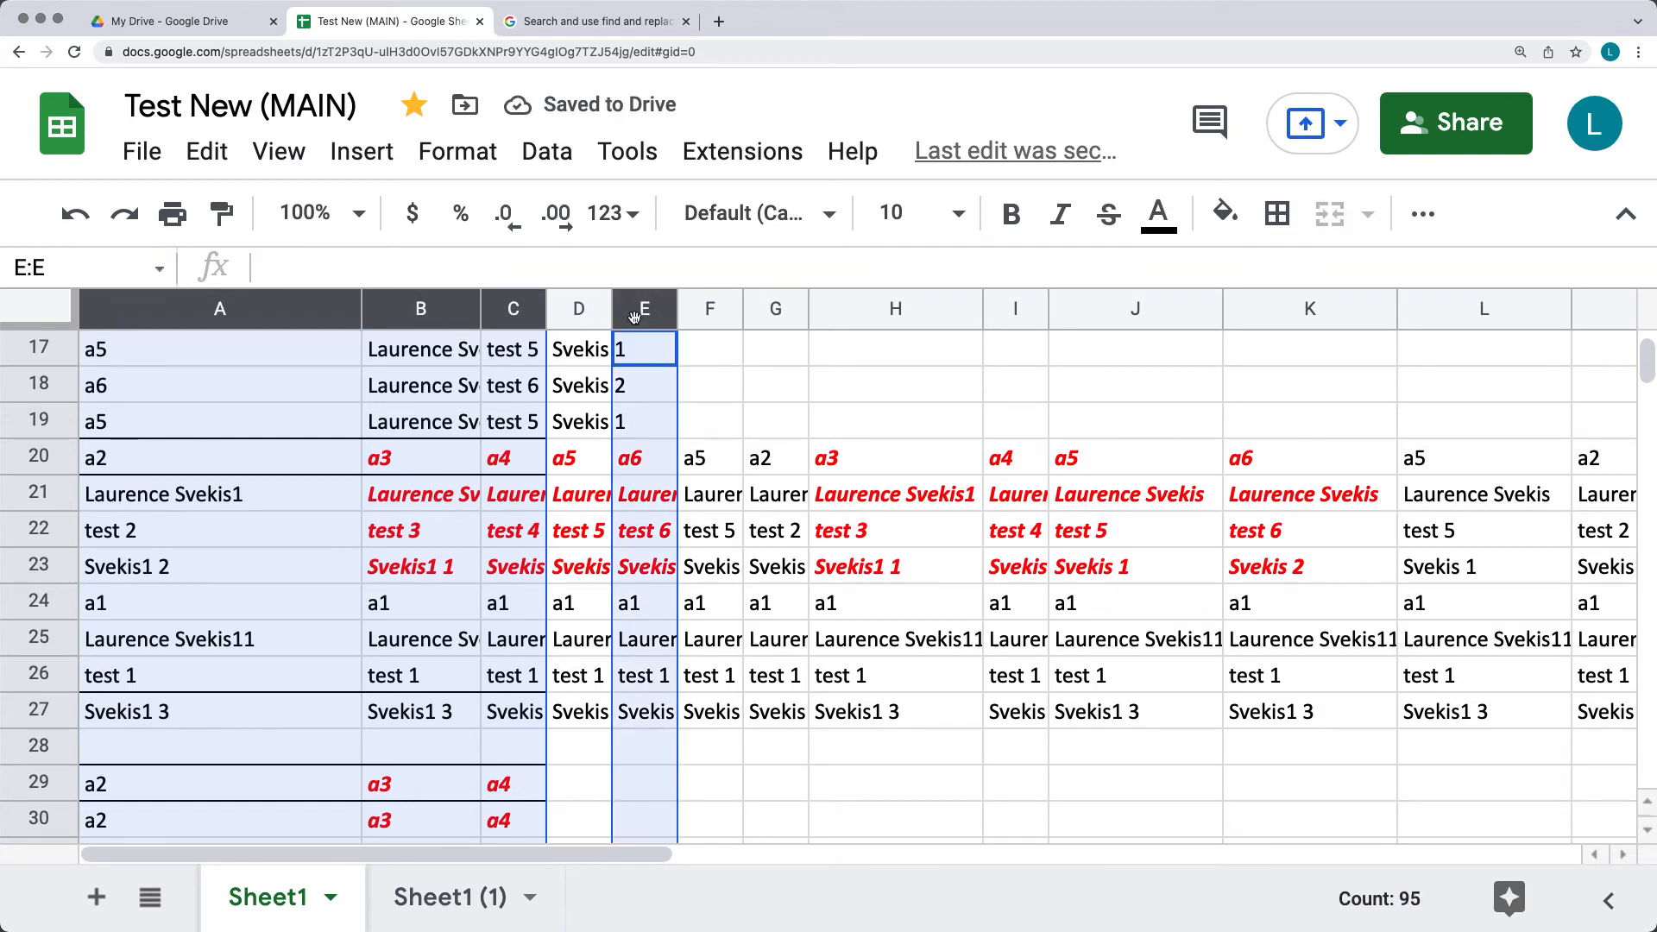
super+click(1007, 319)
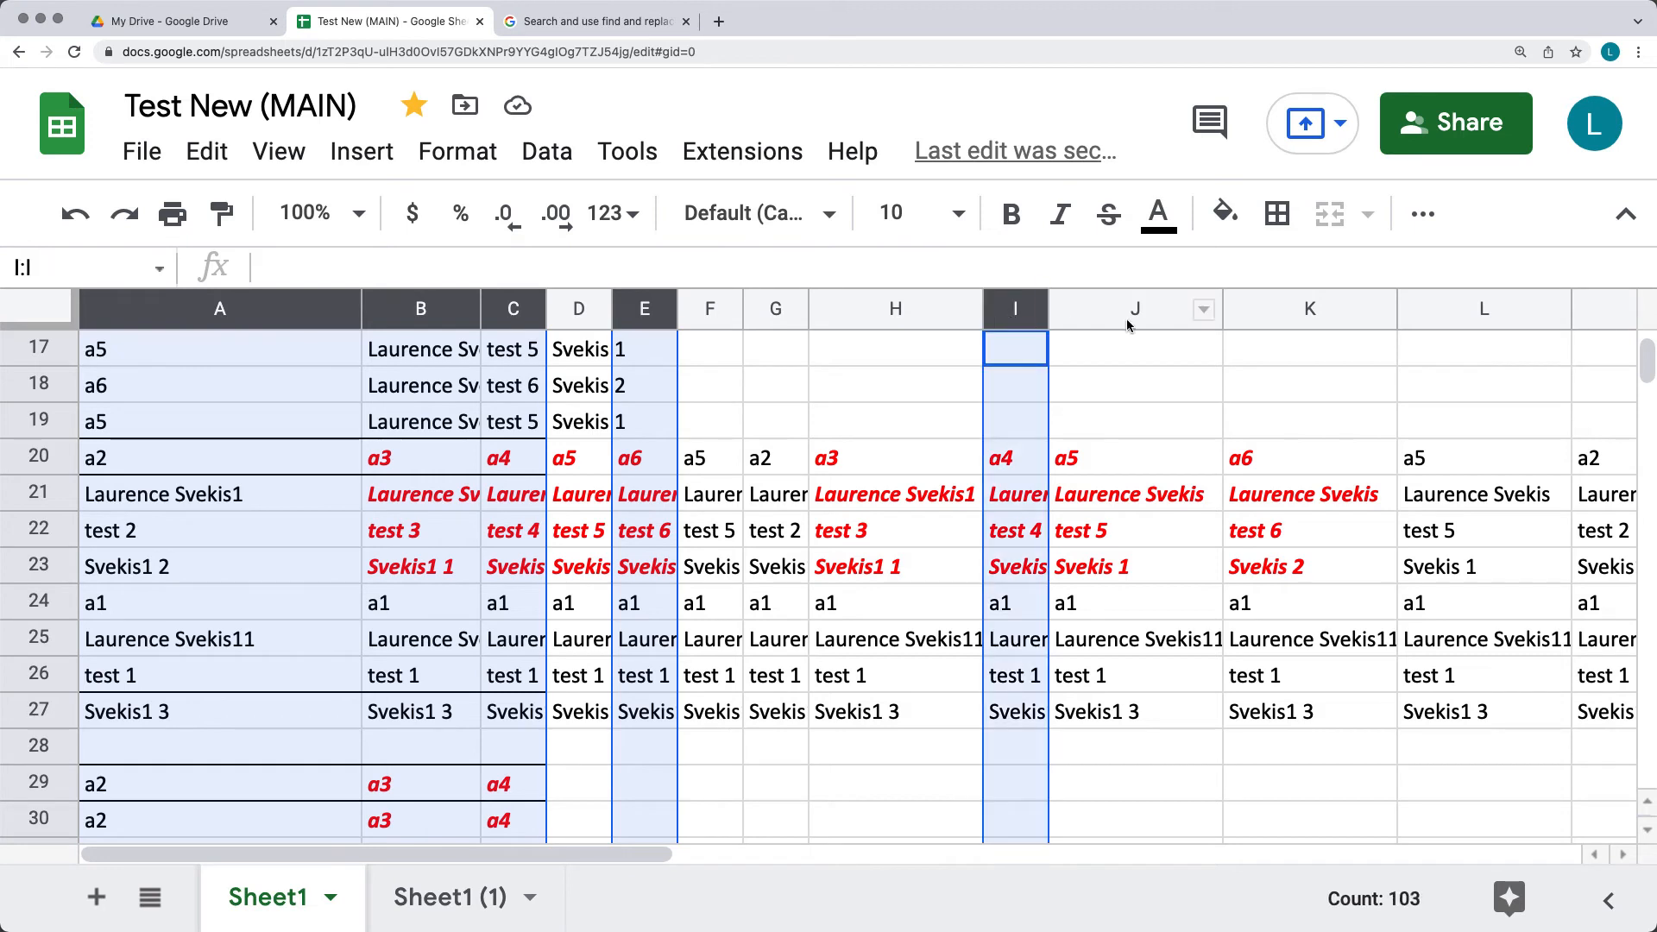
super+click(1288, 318)
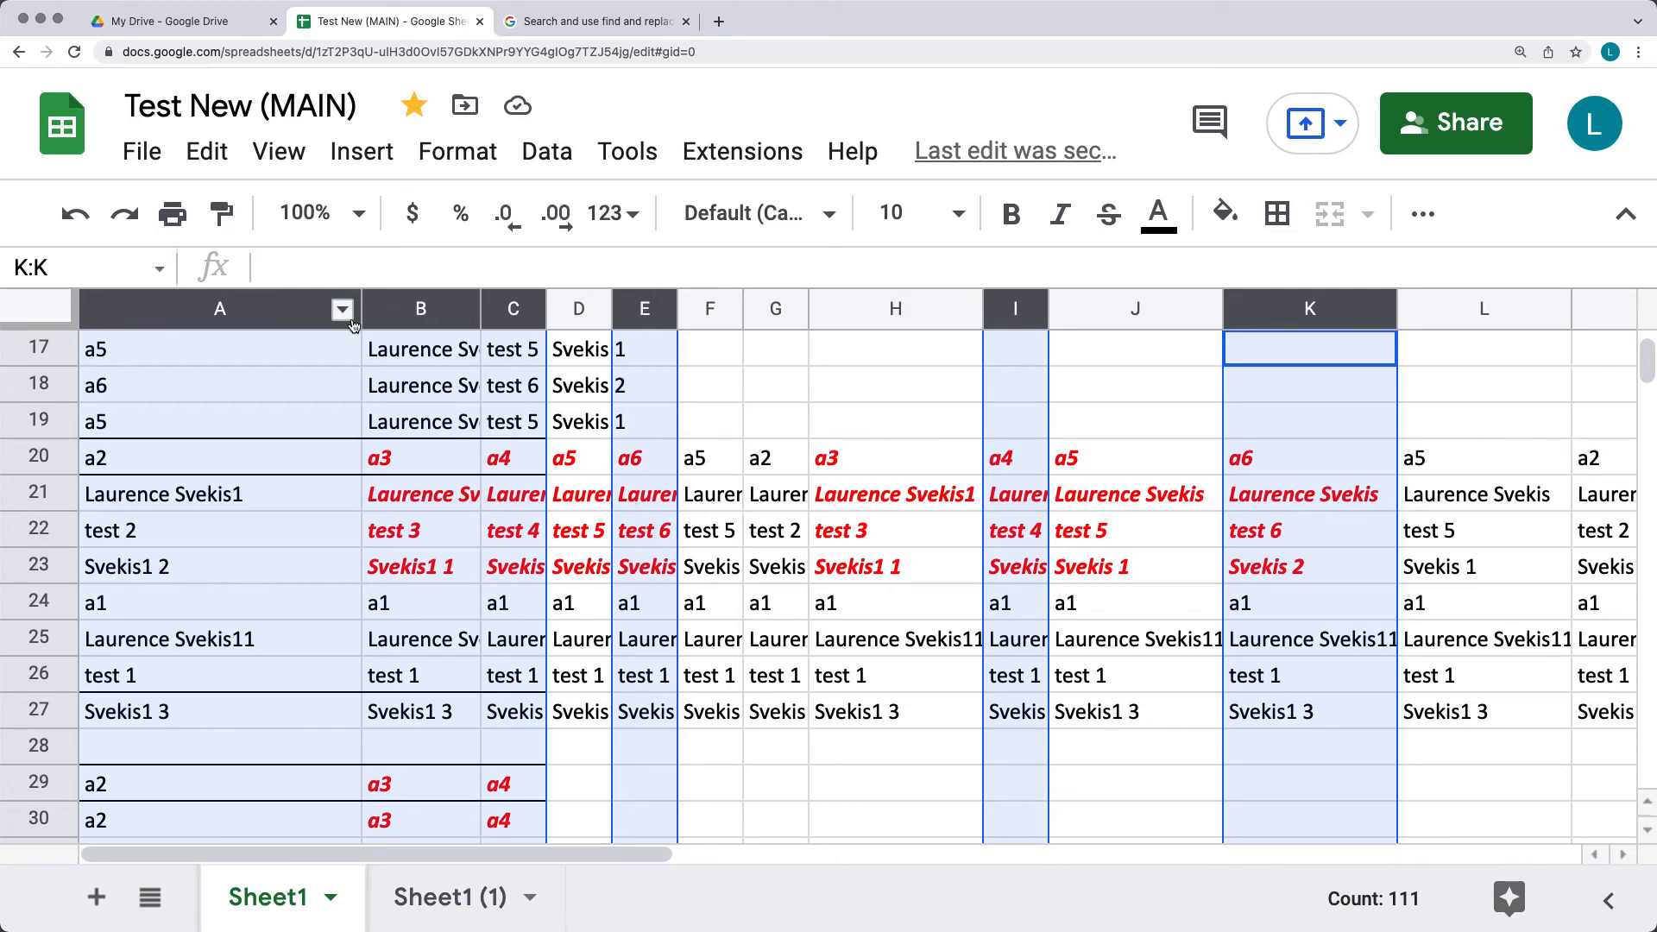
drag(359, 318, 281, 310)
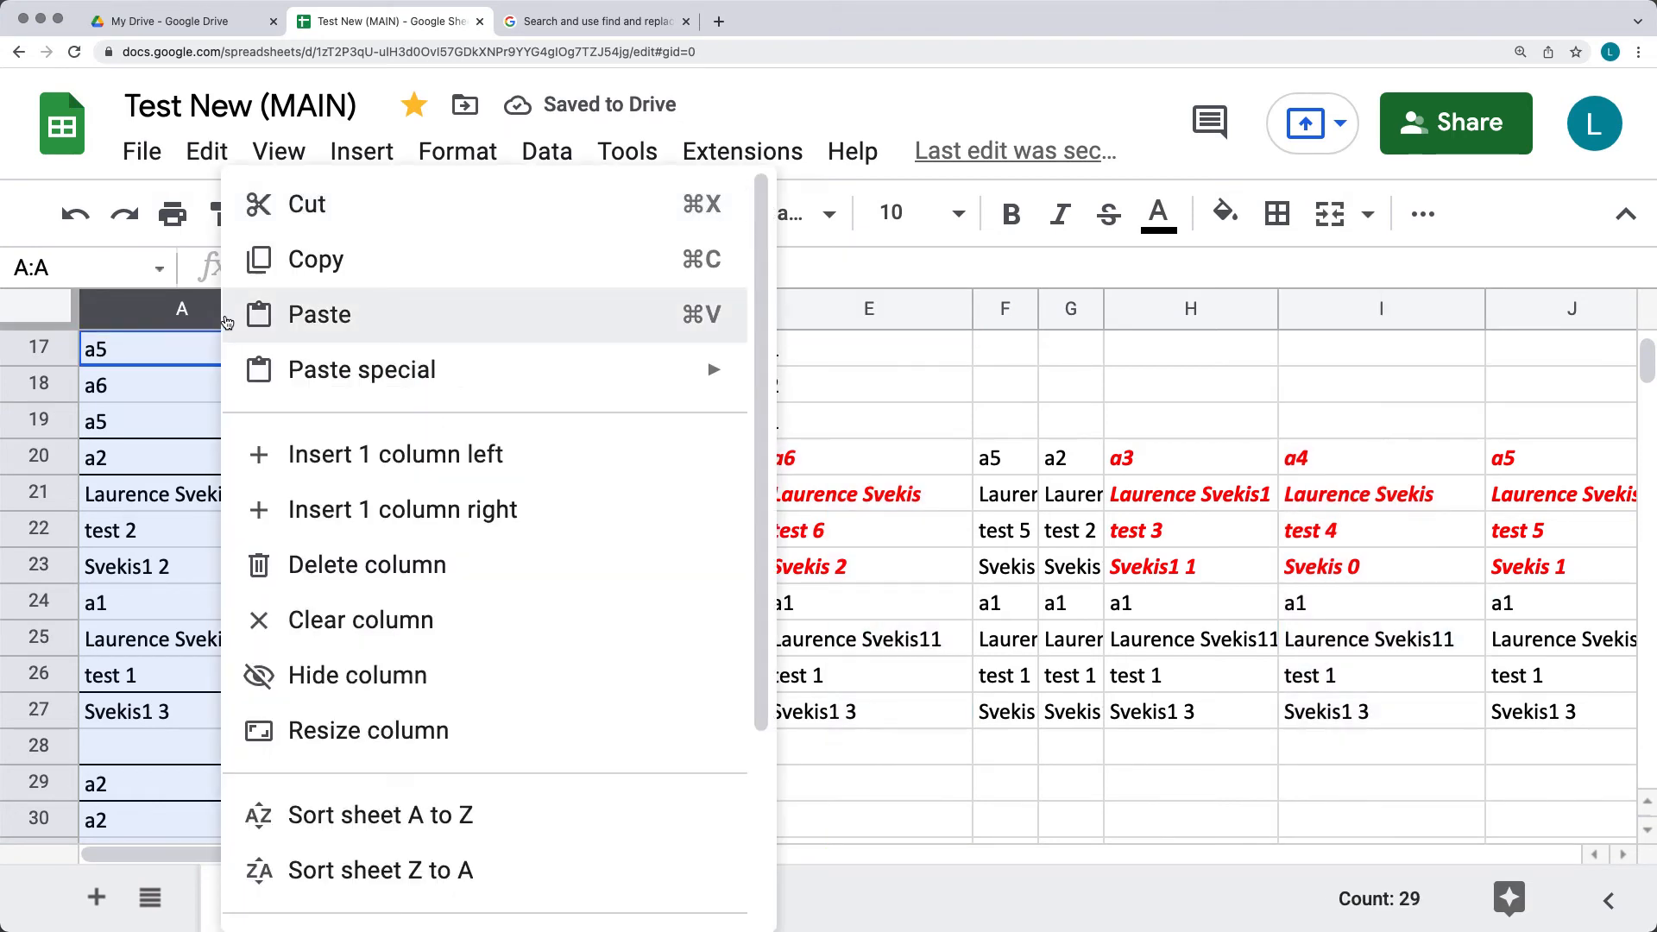
Step: Resize column A with the Fit to data option
click(226, 322)
right_click(227, 322)
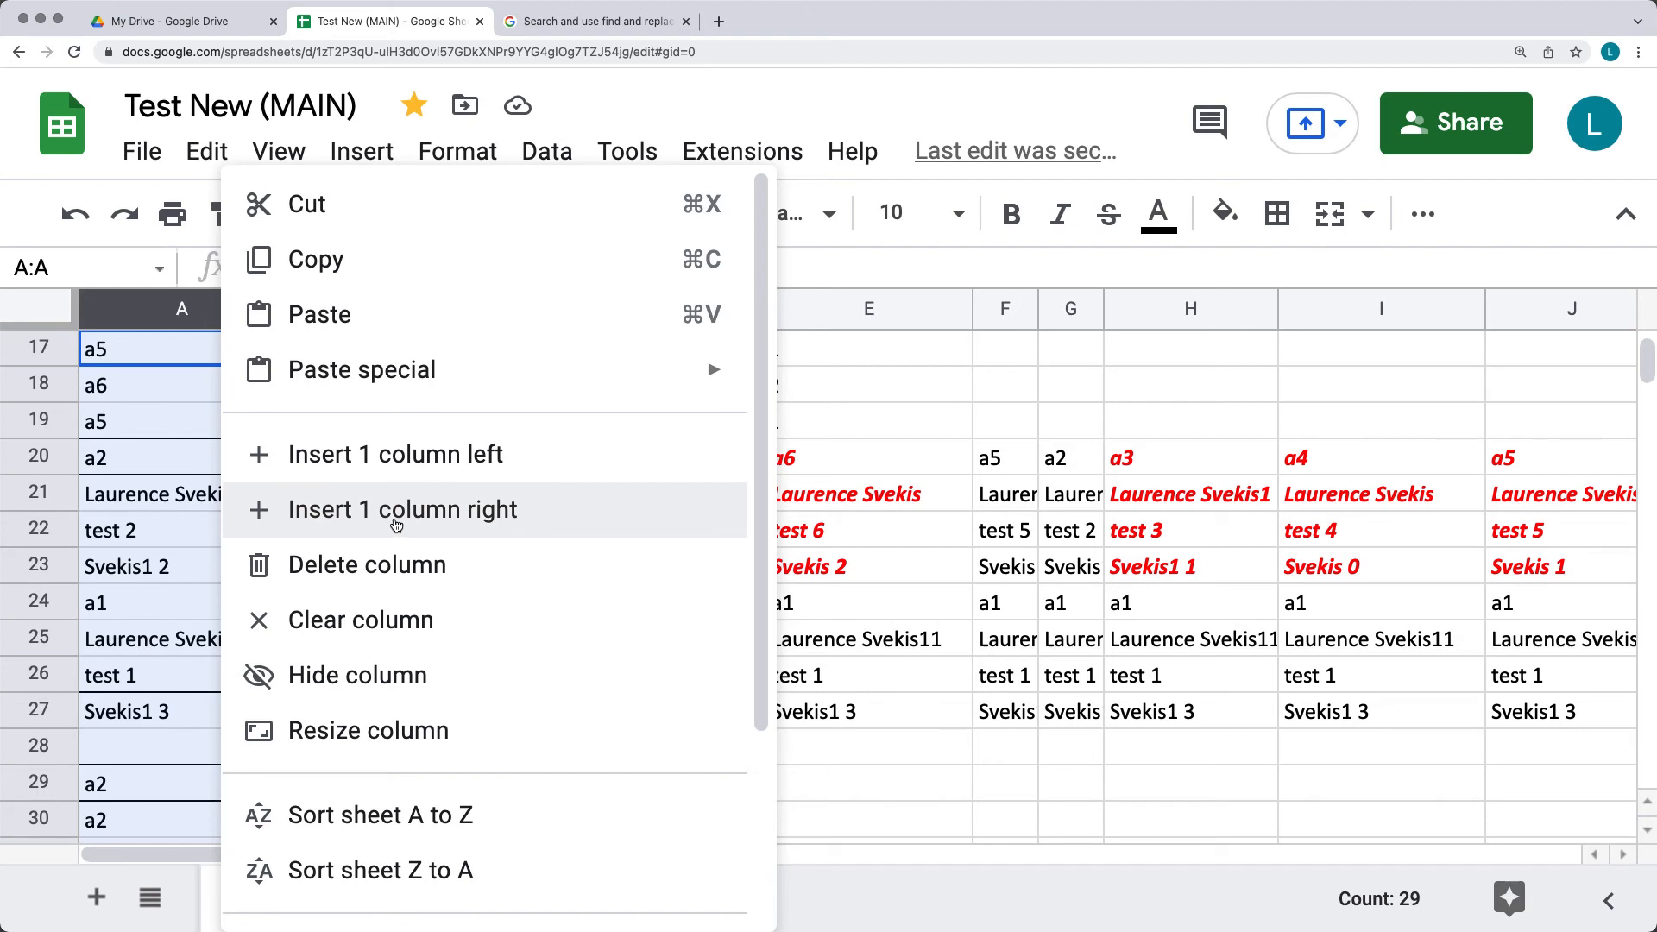
scroll(396, 526, down, 3)
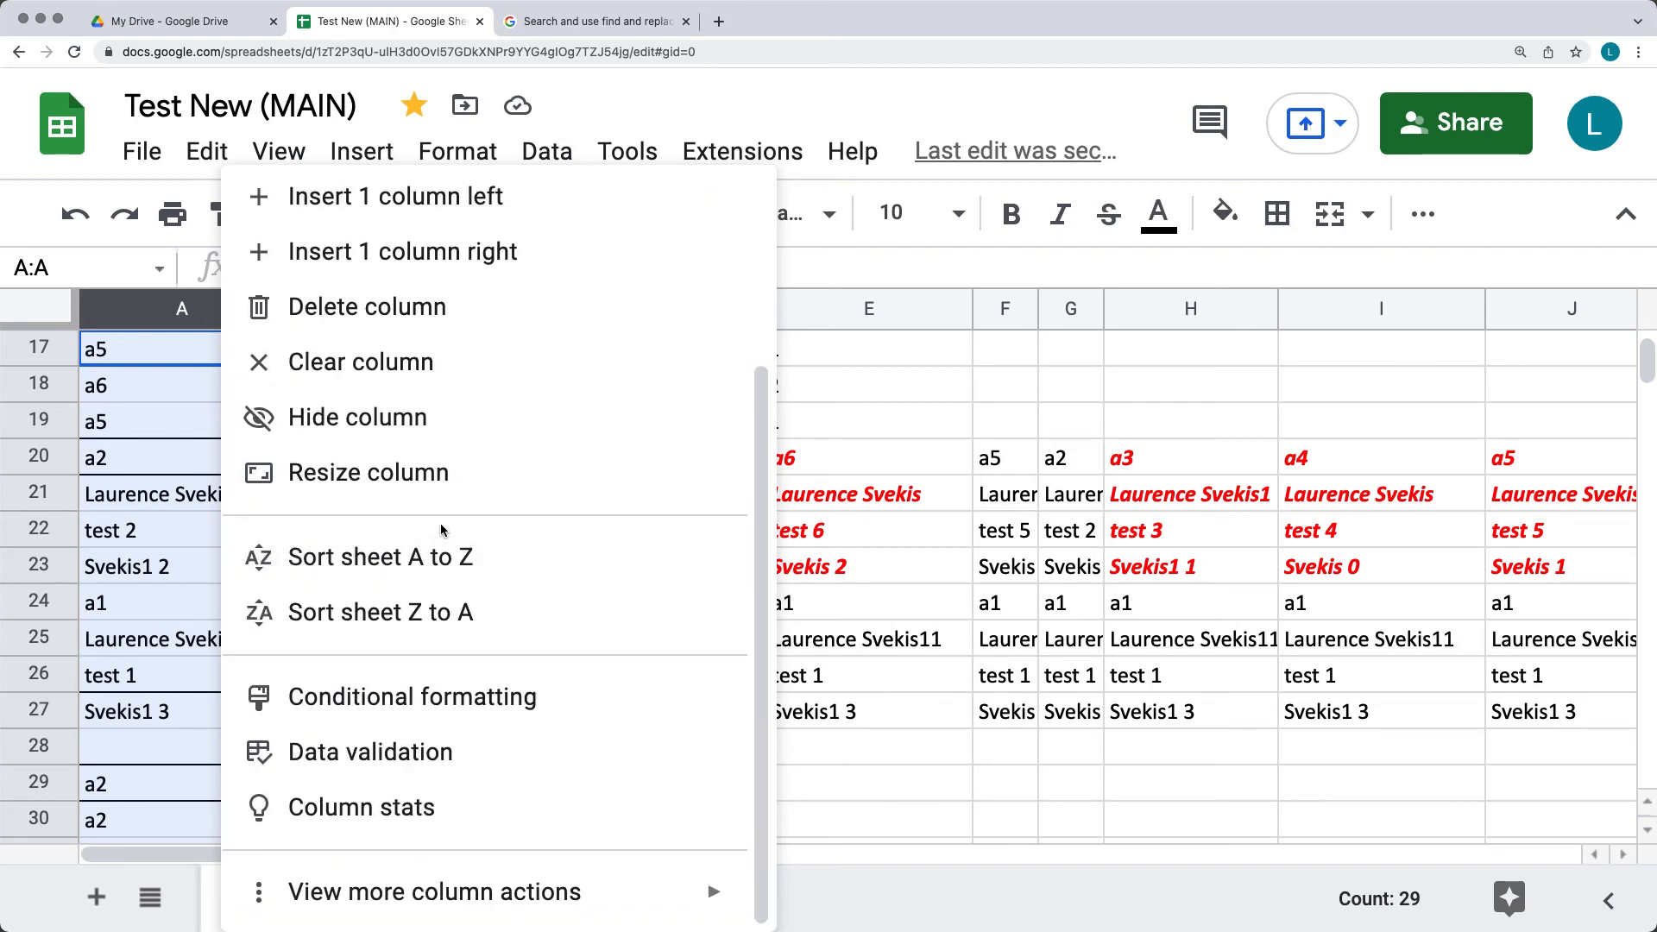
click(367, 475)
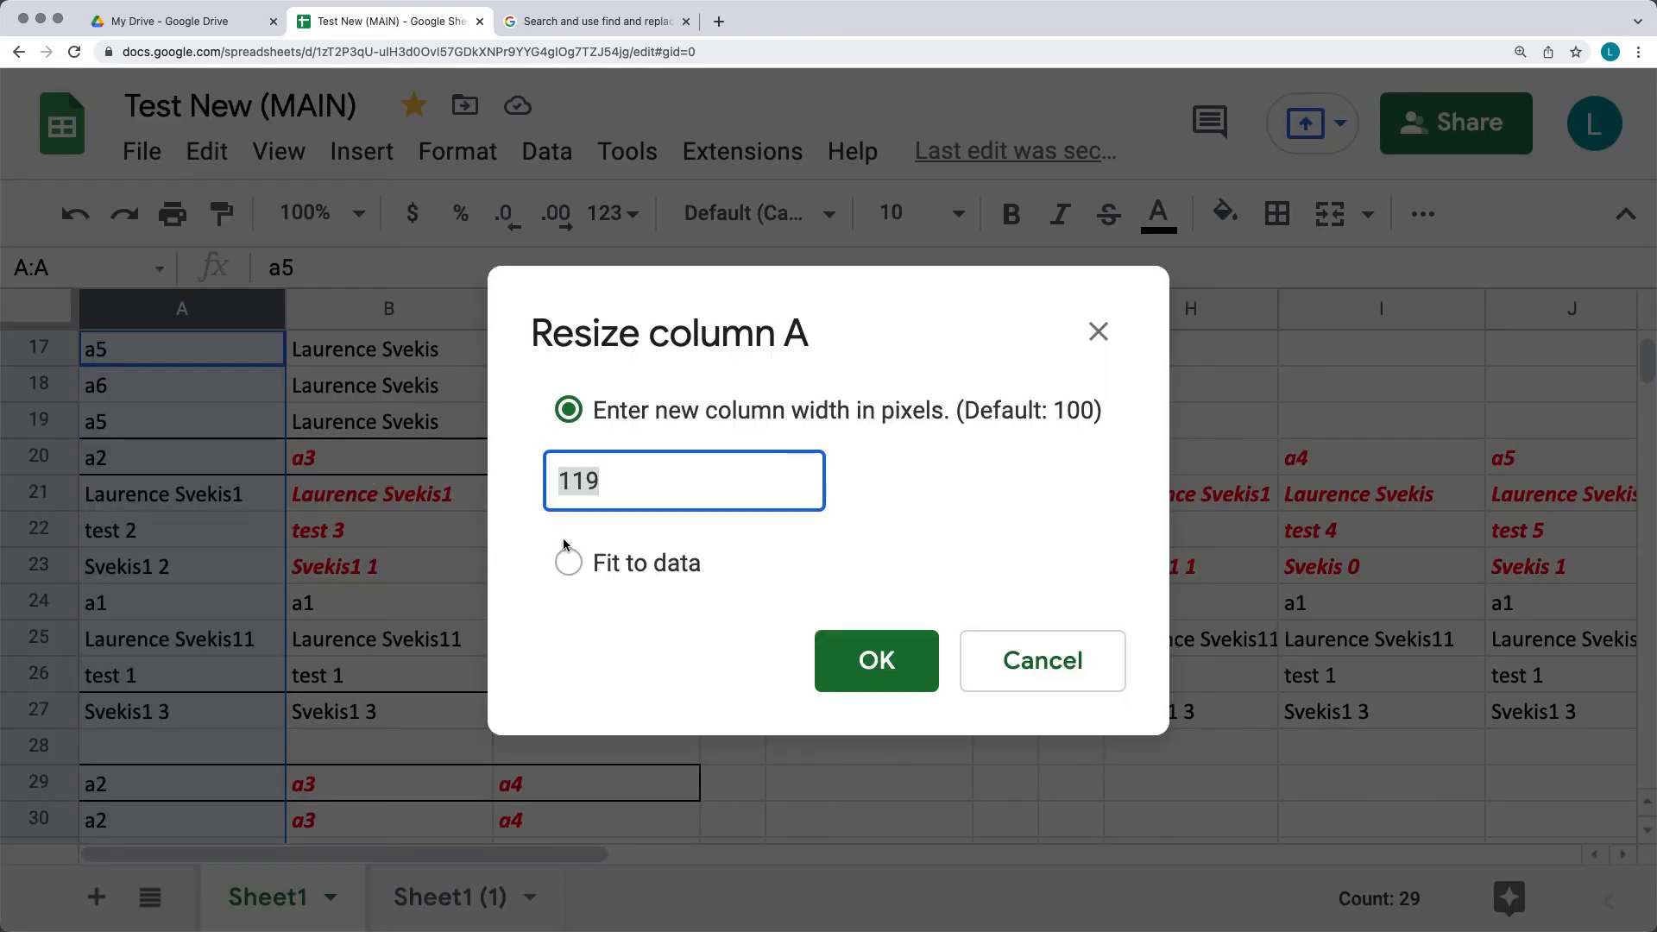
click(567, 562)
click(863, 660)
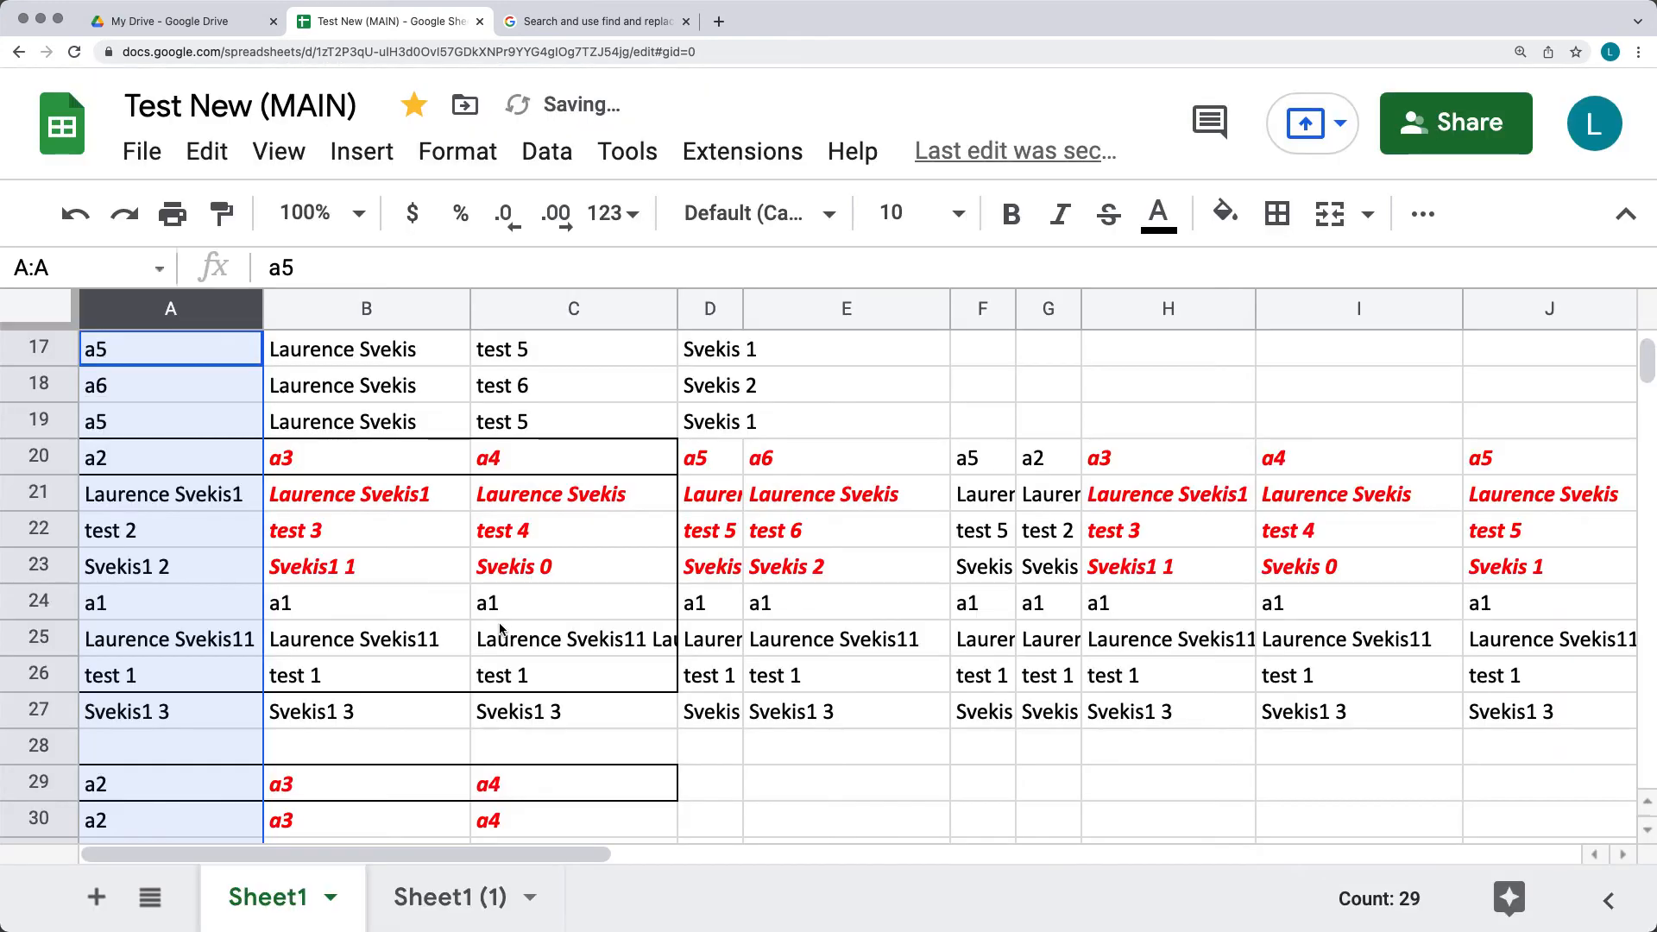
Step: Select rows 3 to 8 and increase their heights together to about twice the height of the other rows
scroll(423, 500, down, 3)
scroll(423, 500, up, 10)
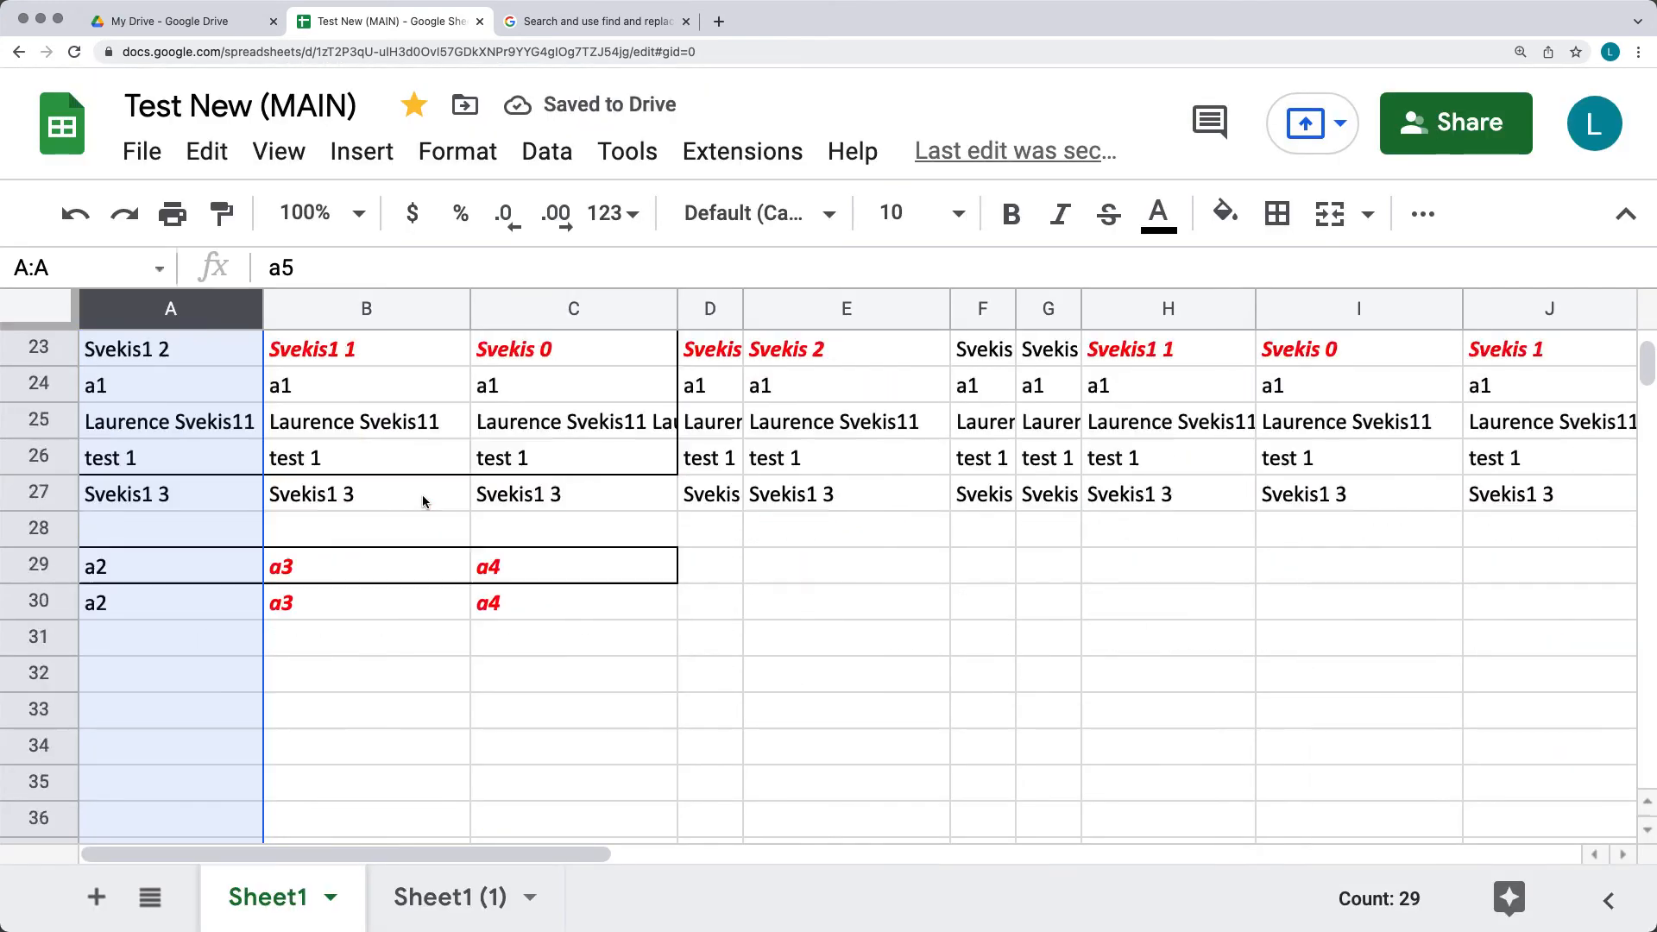
click(130, 385)
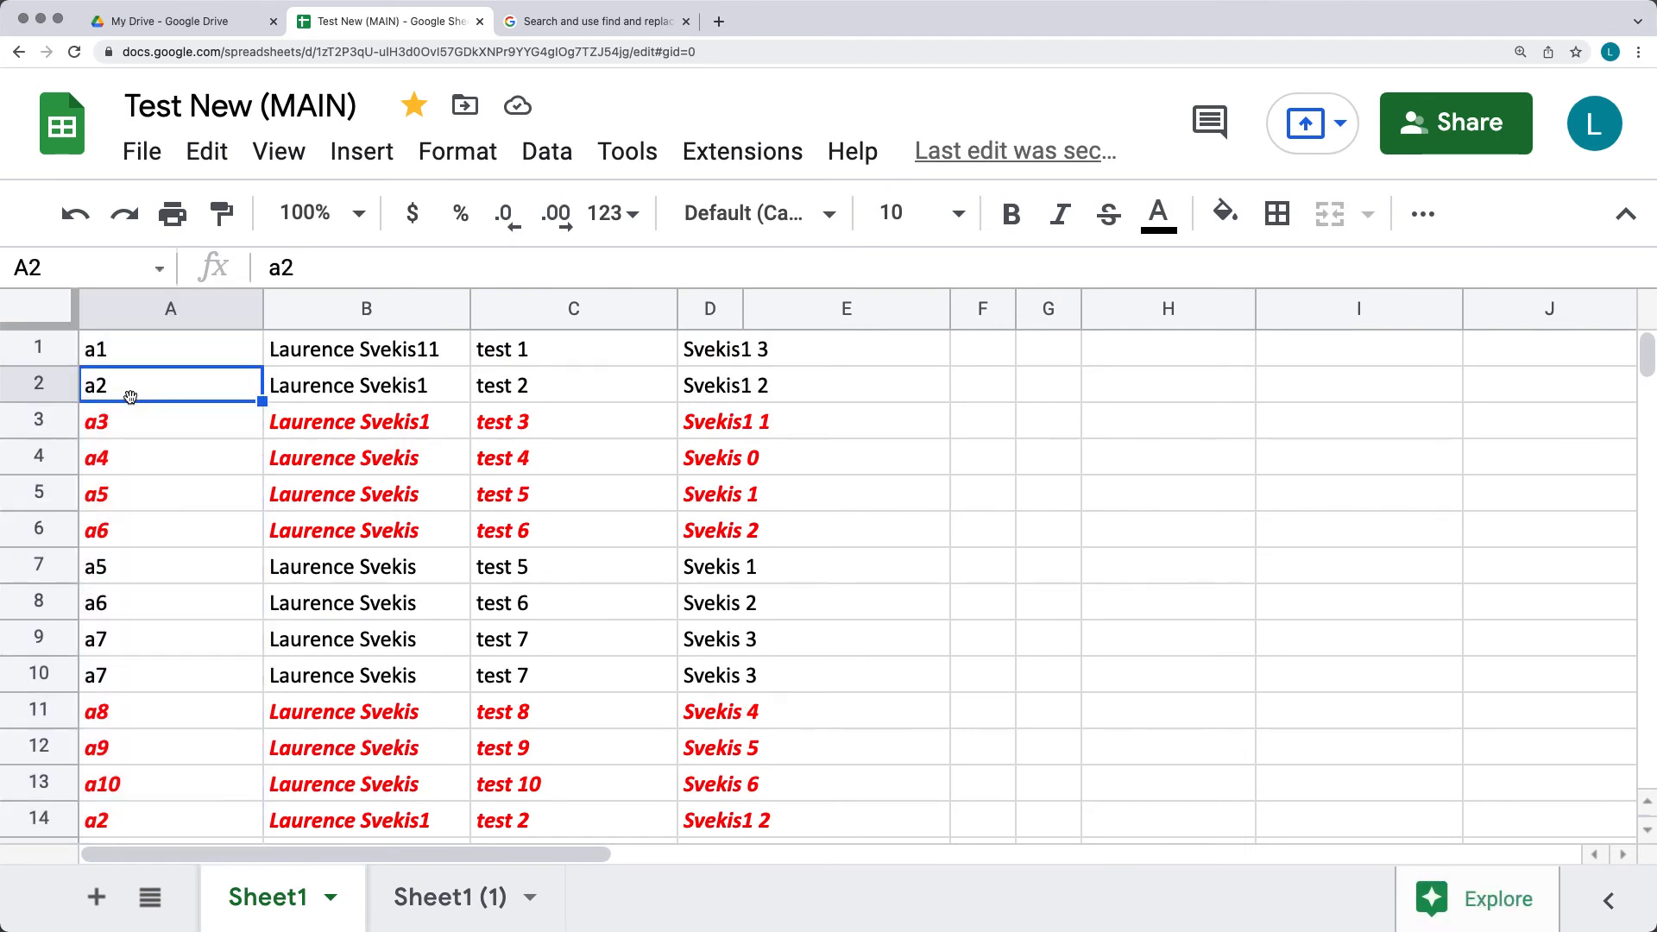
click(37, 427)
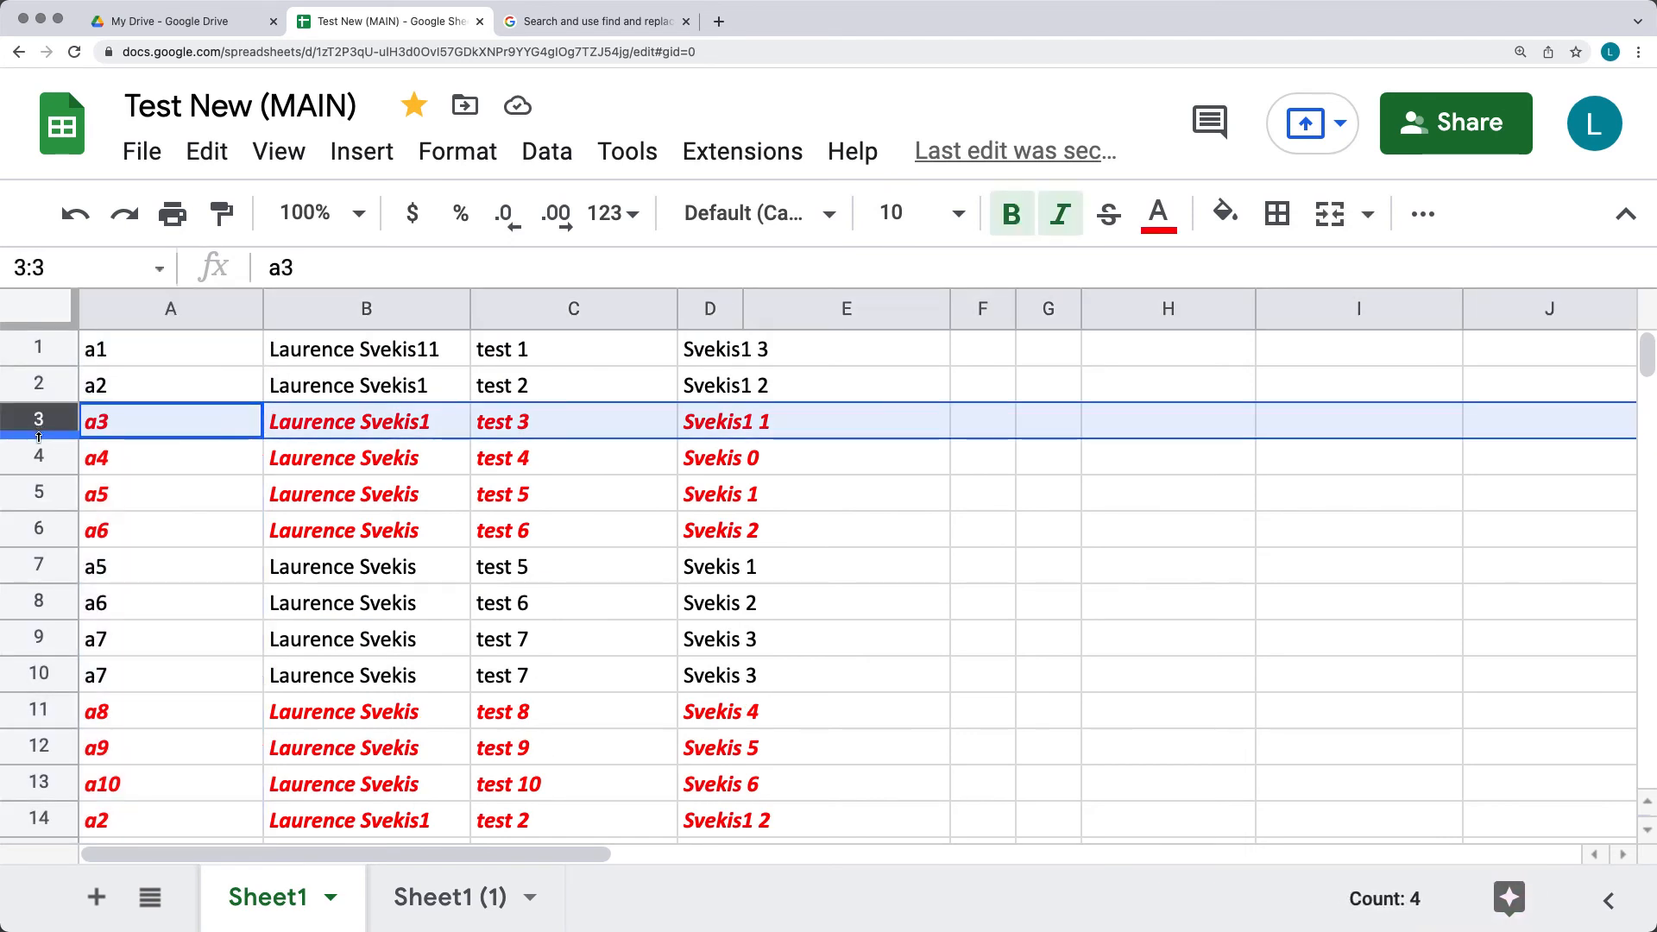
shift+click(24, 605)
mouse_move(35, 593)
mouse_down()
mouse_move(67, 582)
mouse_move(53, 620)
mouse_up()
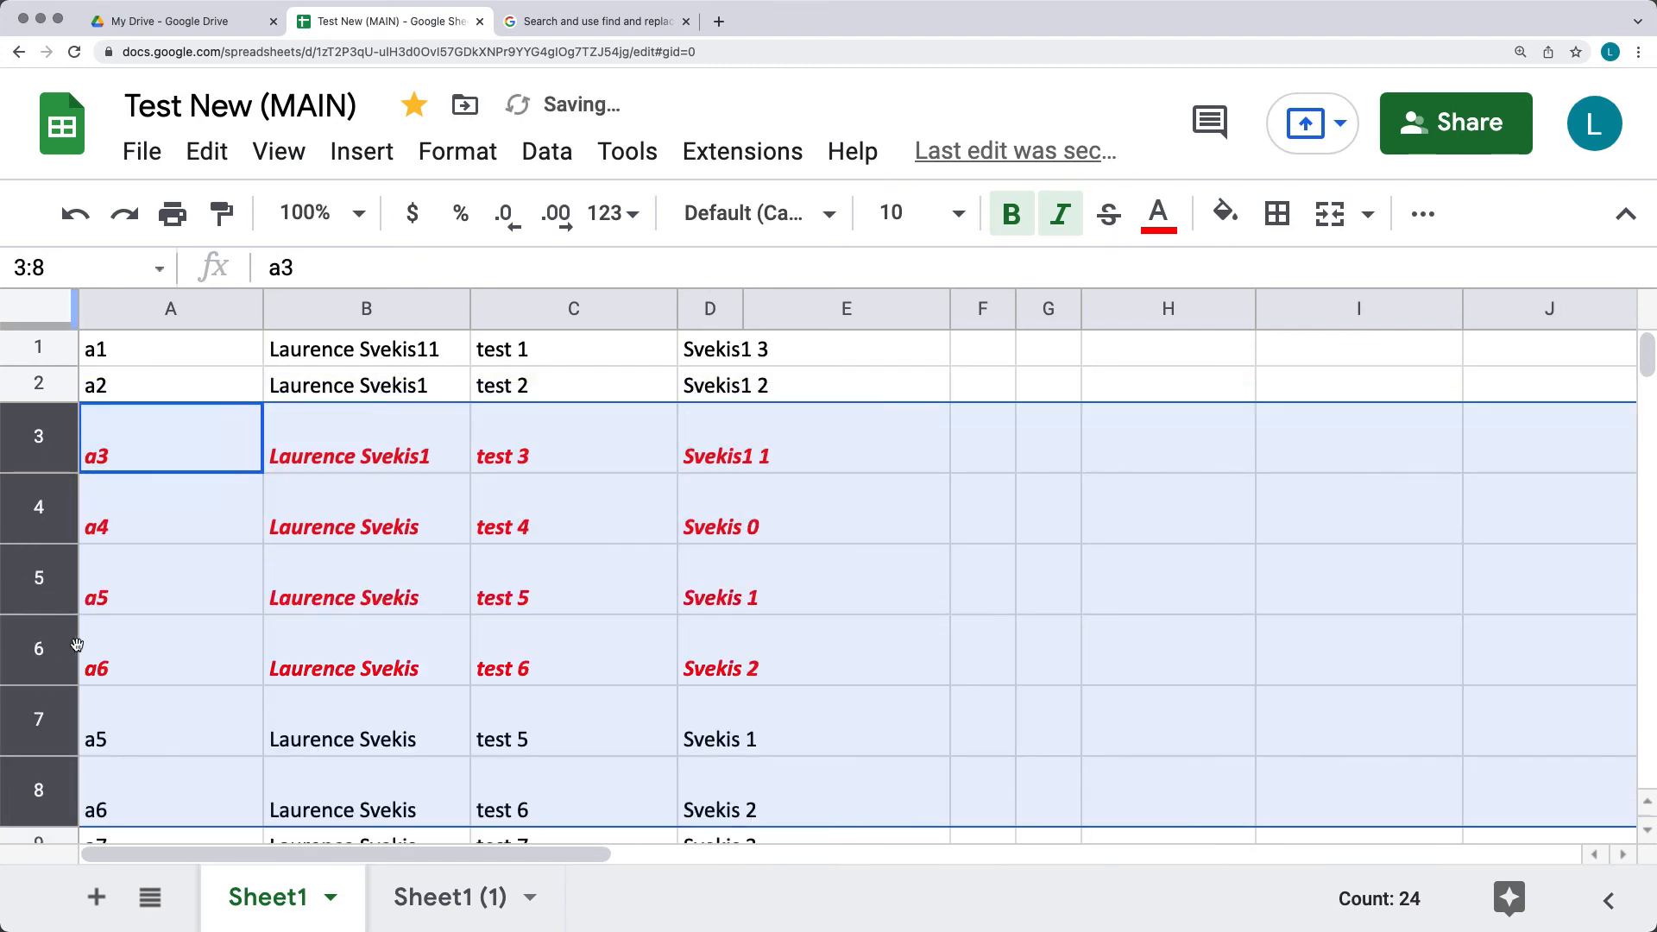
Step: Undo the last height change on rows 3 to 8
scroll(74, 655, down, 2)
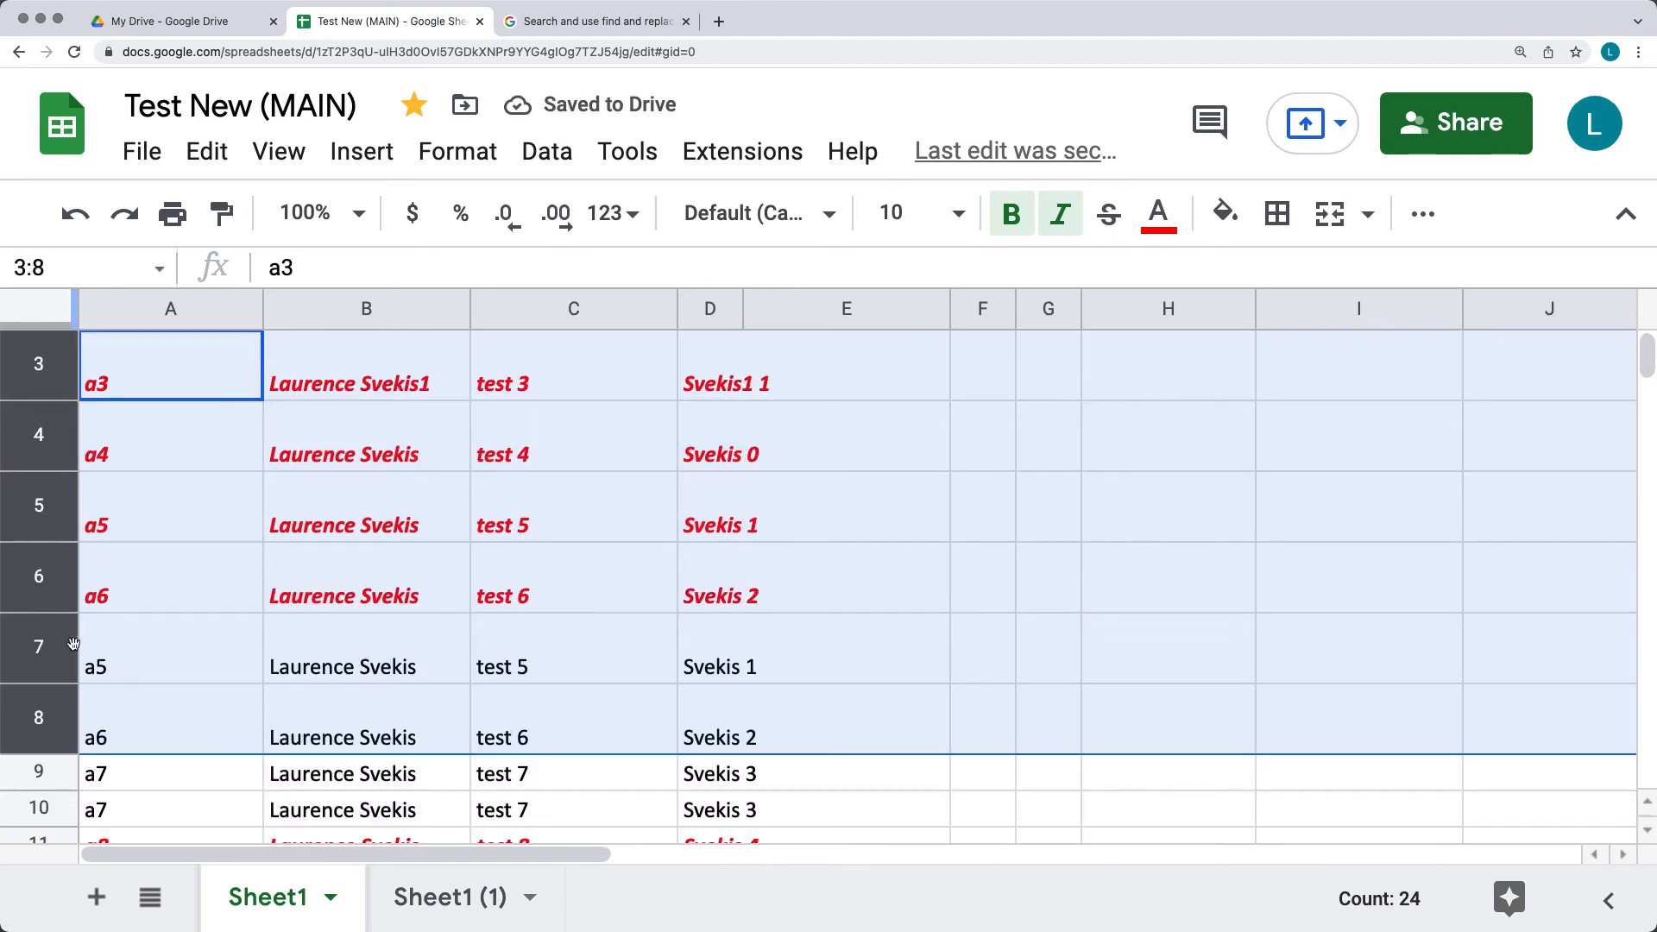
key(super+z)
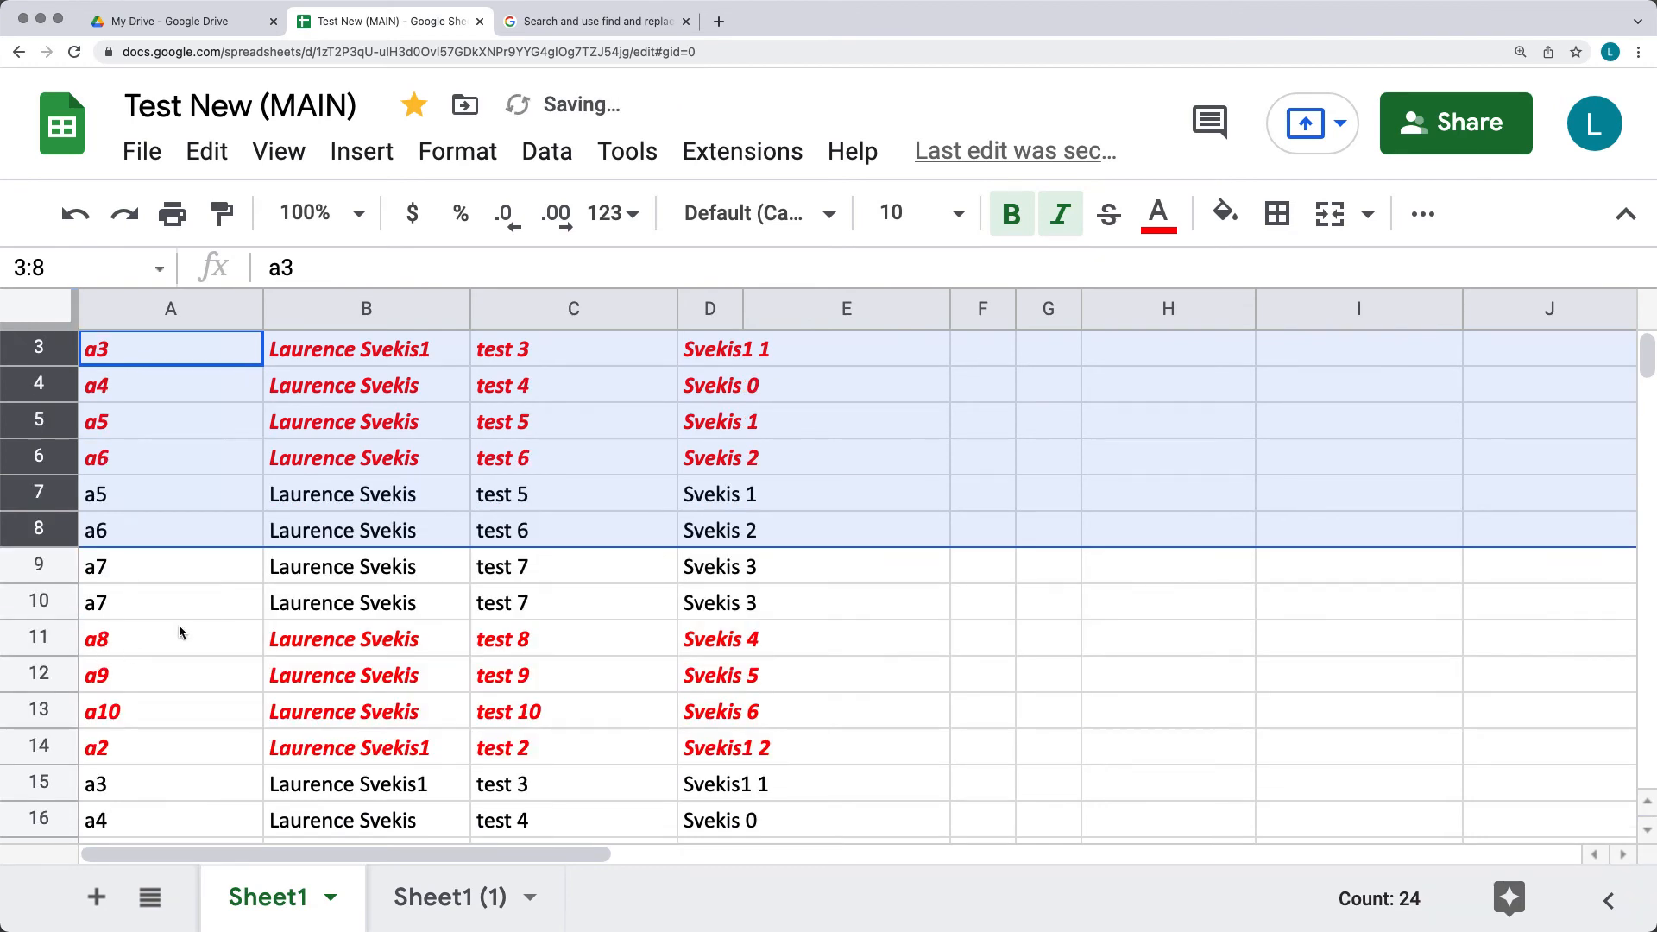
click(207, 151)
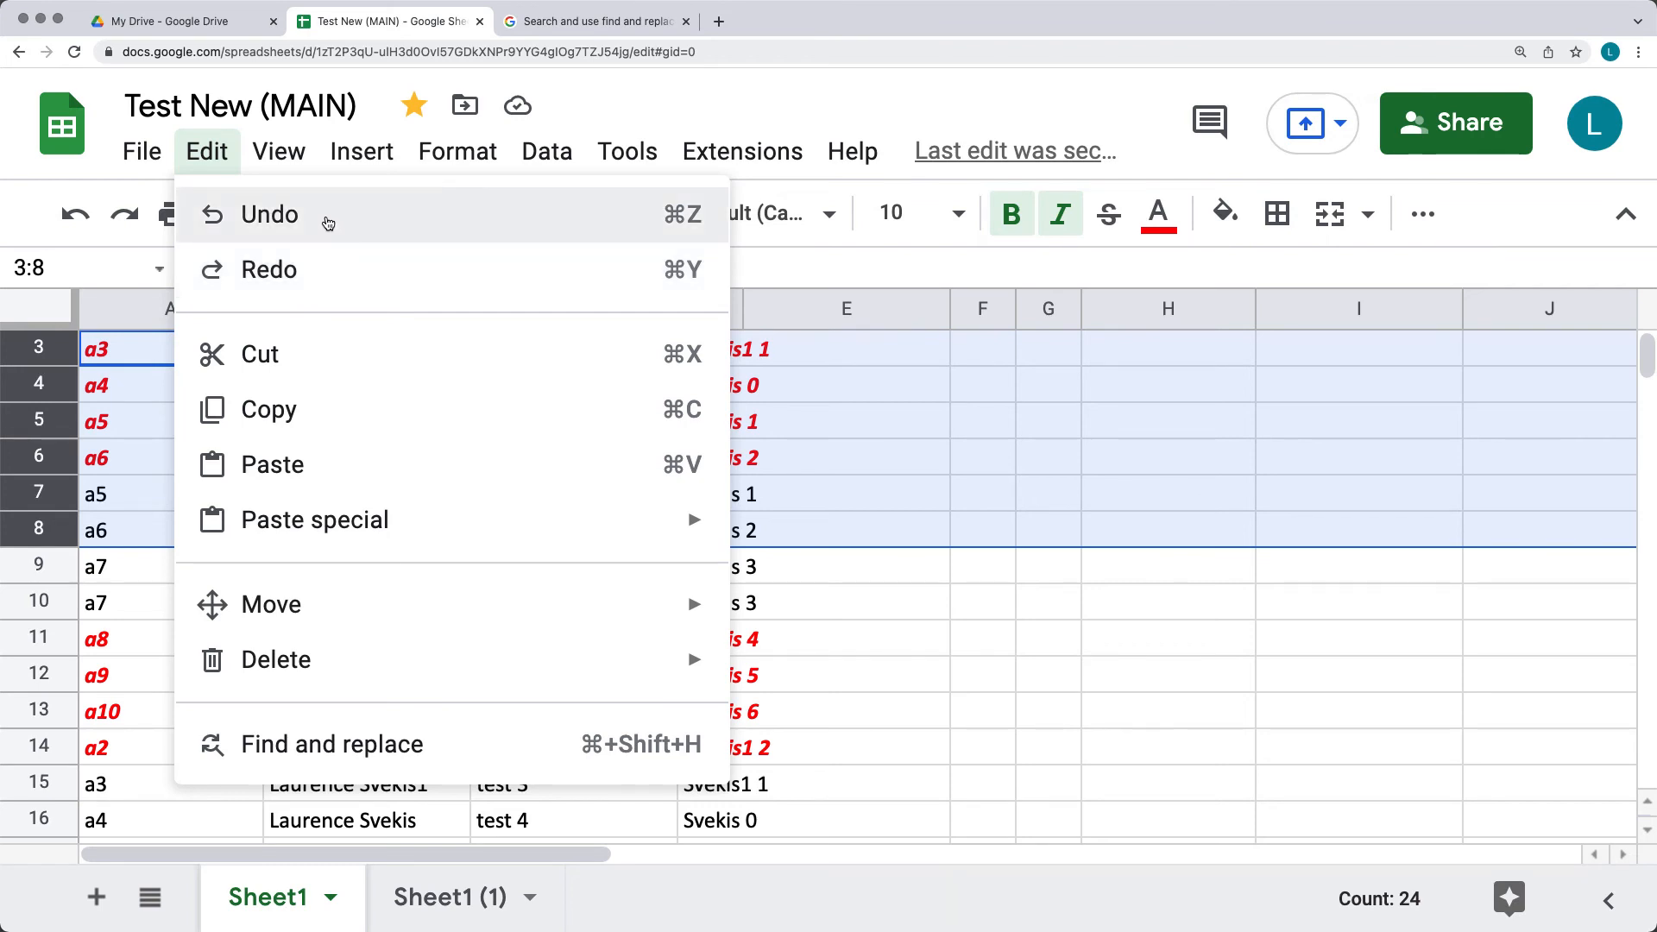
click(895, 600)
Step: Show the edit history of cell D11, step back to the earlier edit, and close the history
click(715, 646)
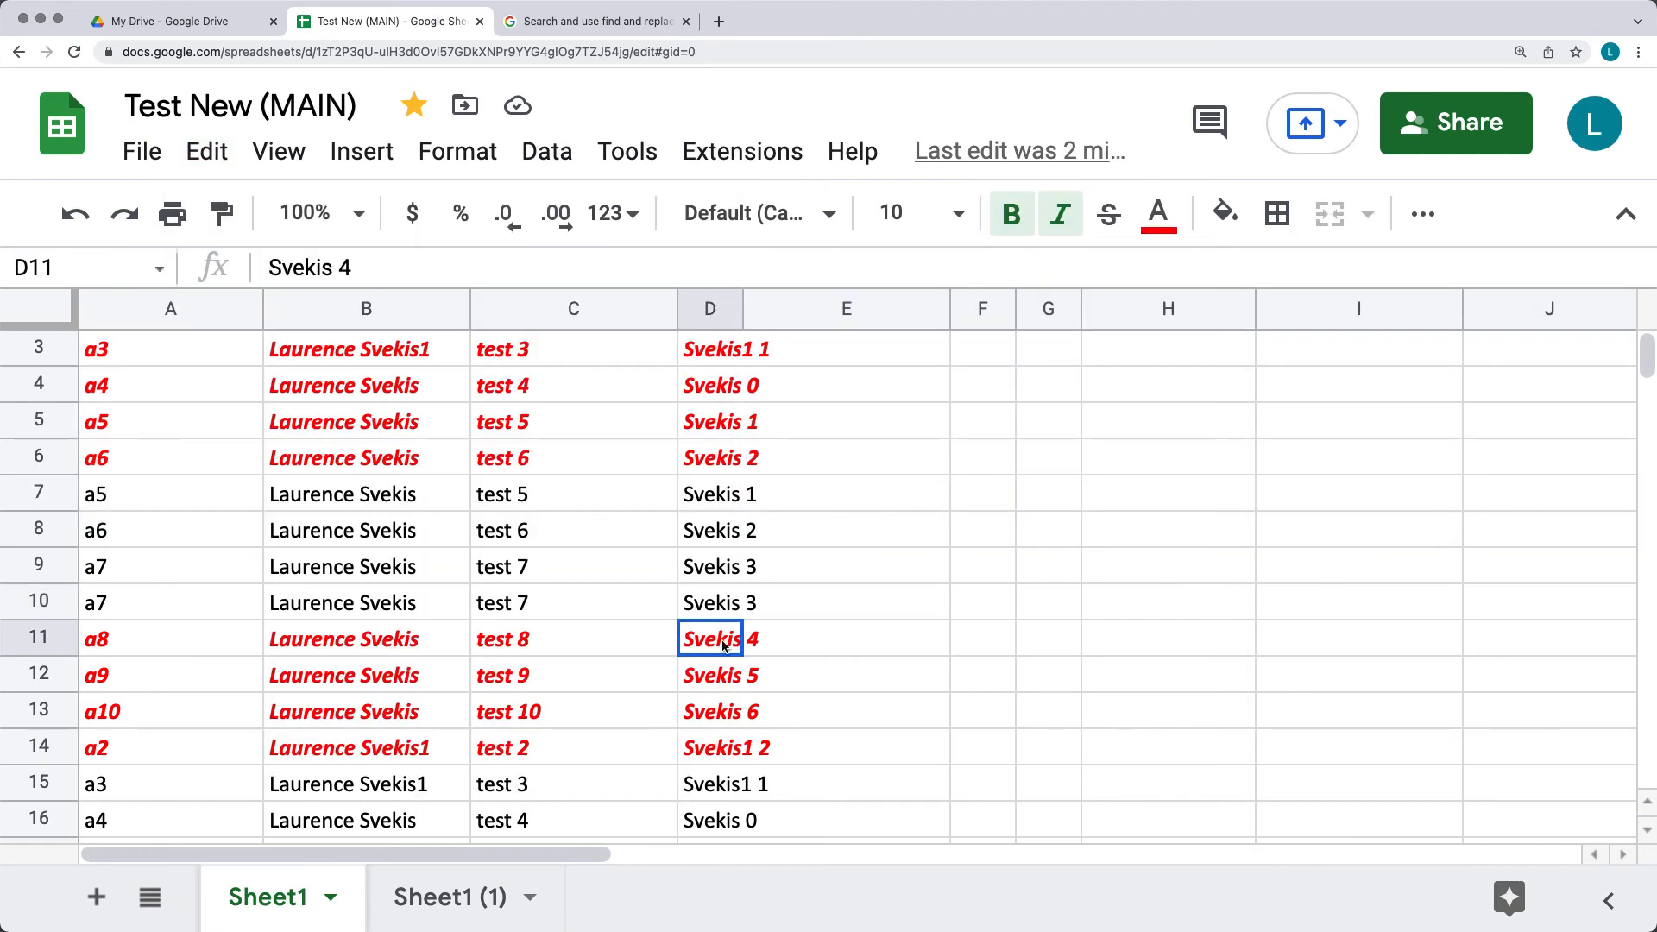
right_click(716, 647)
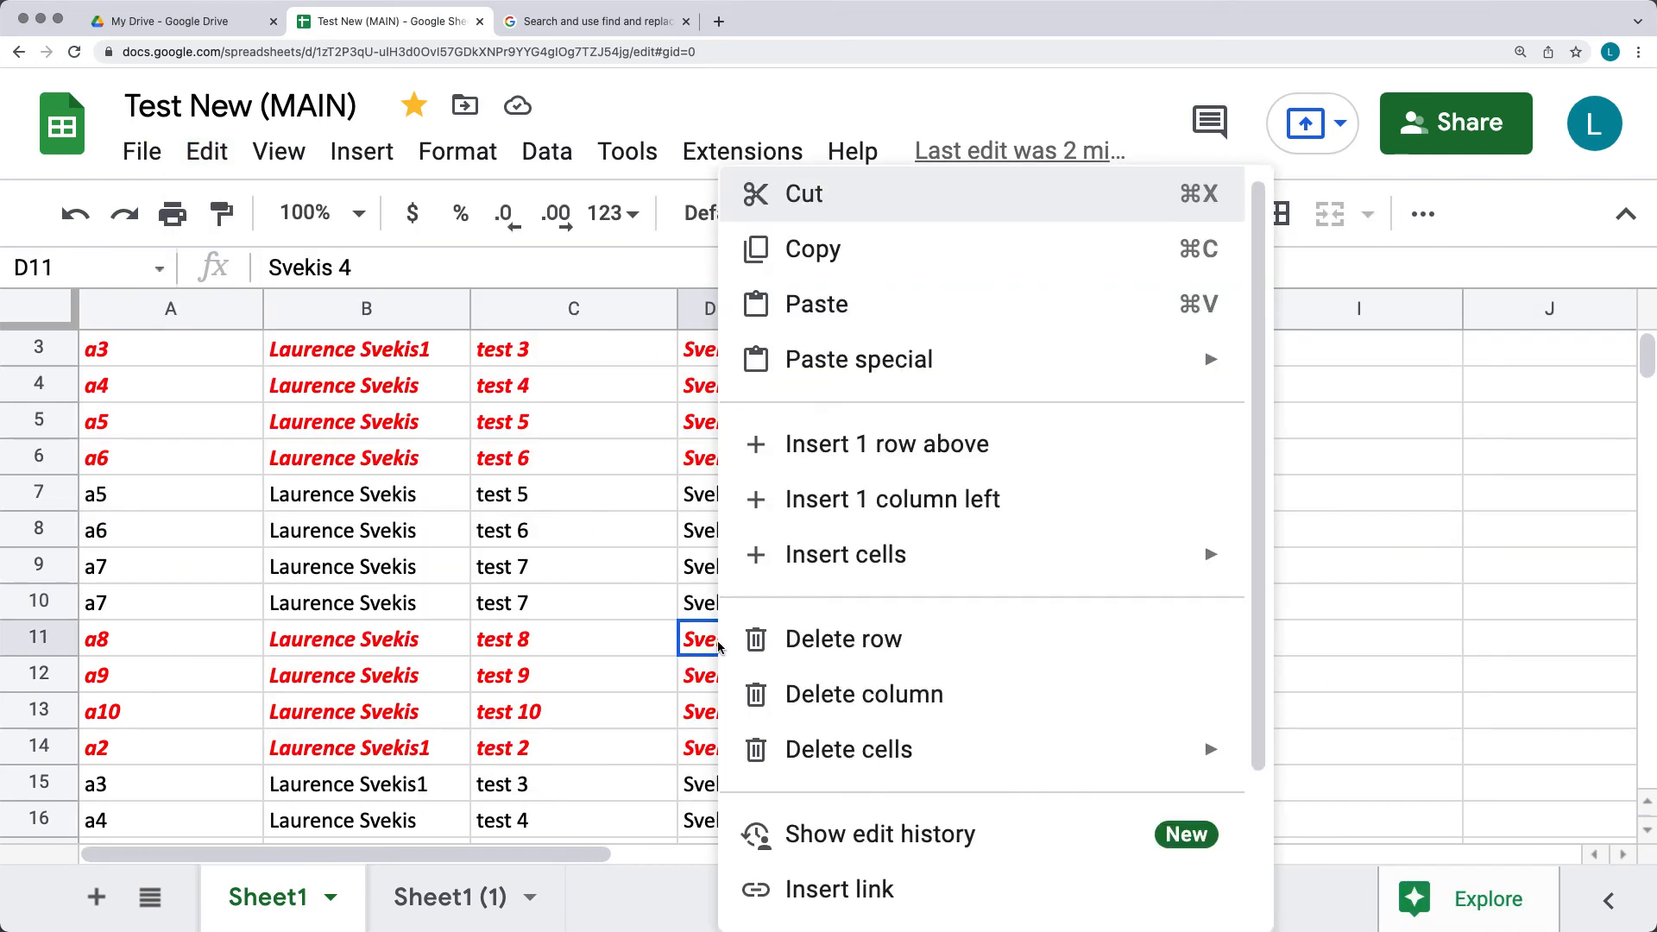
click(889, 842)
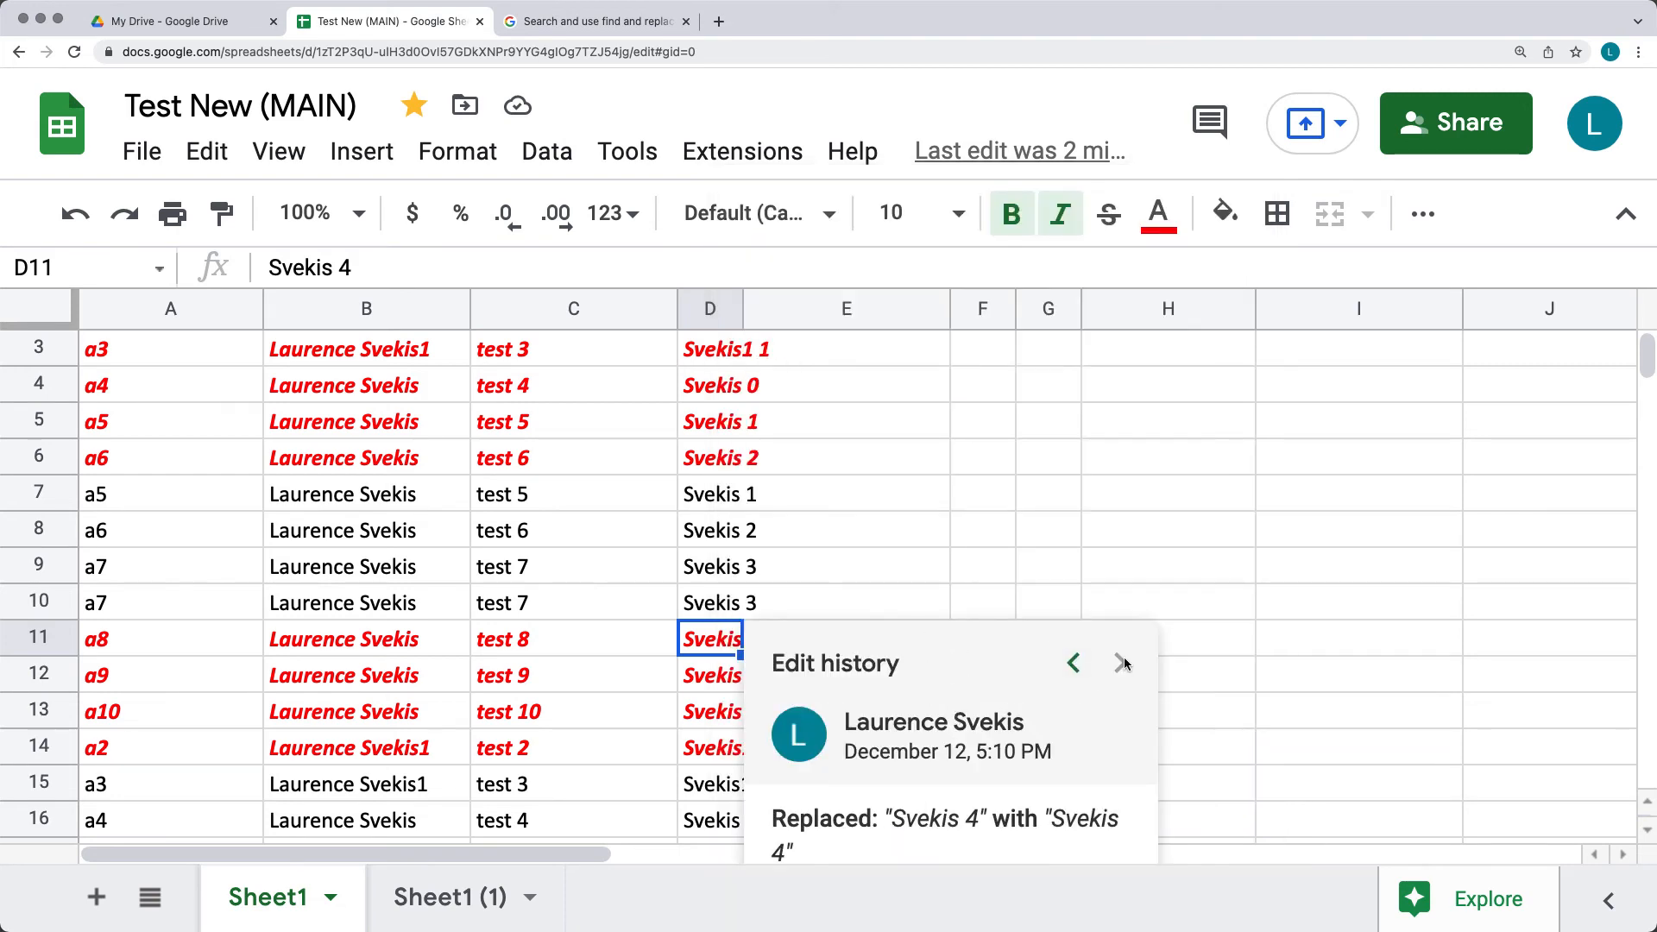
click(1072, 666)
click(893, 530)
click(774, 640)
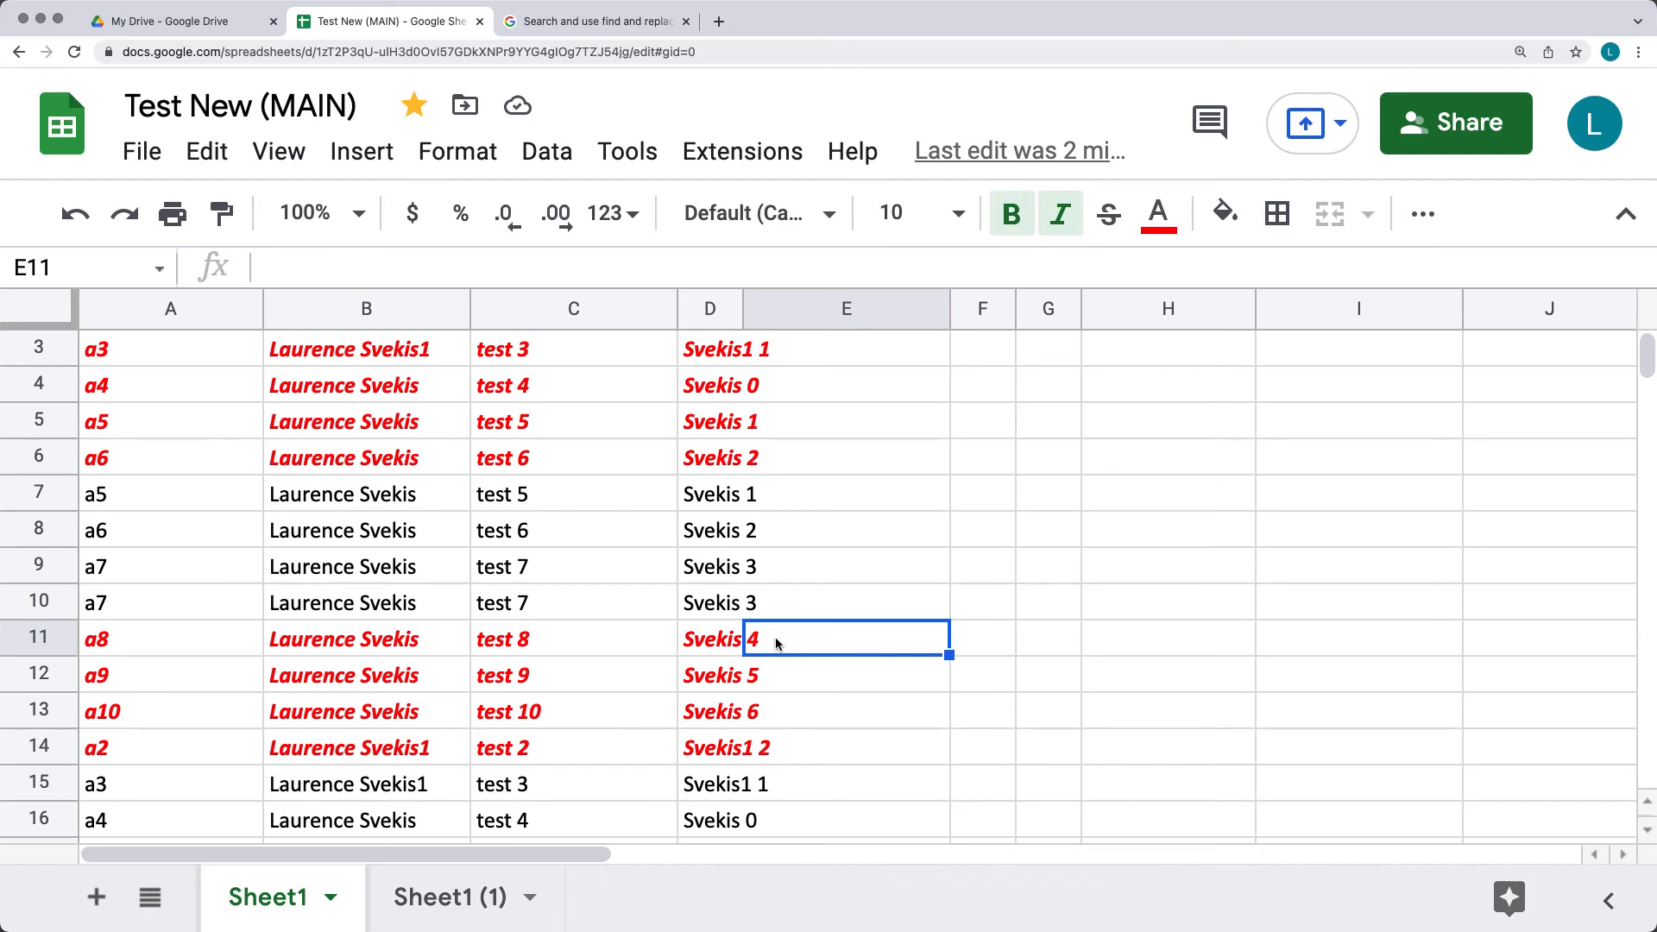
Step: Add a comment reading "test" to cell D11
click(723, 647)
right_click(739, 654)
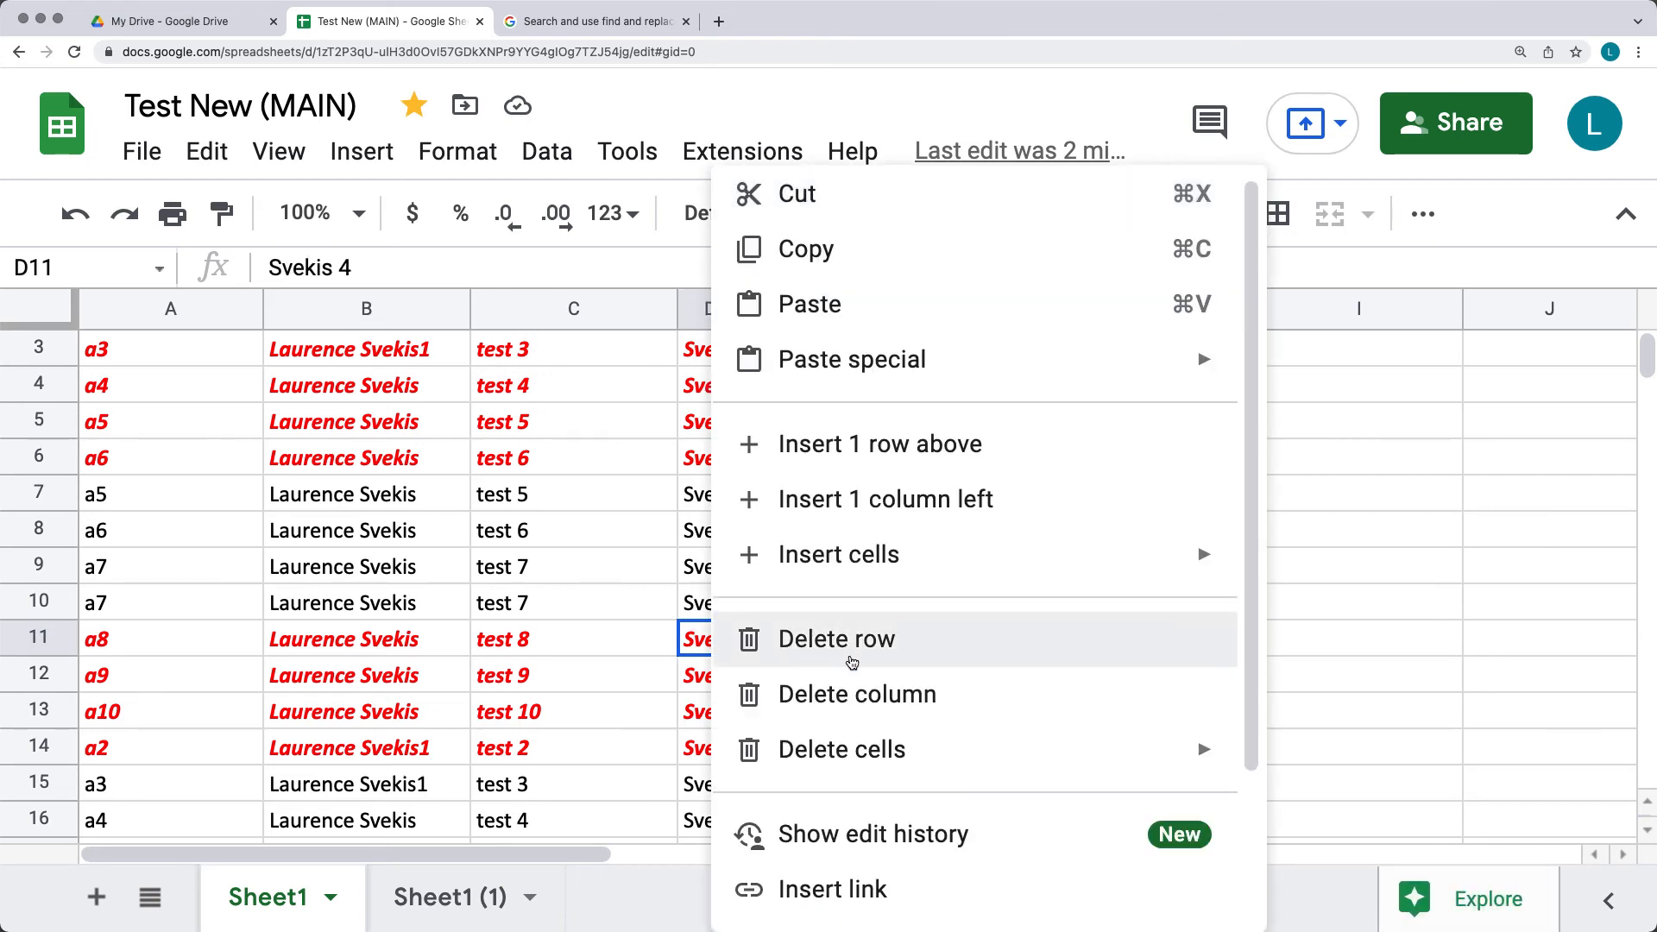
scroll(897, 716, down, 3)
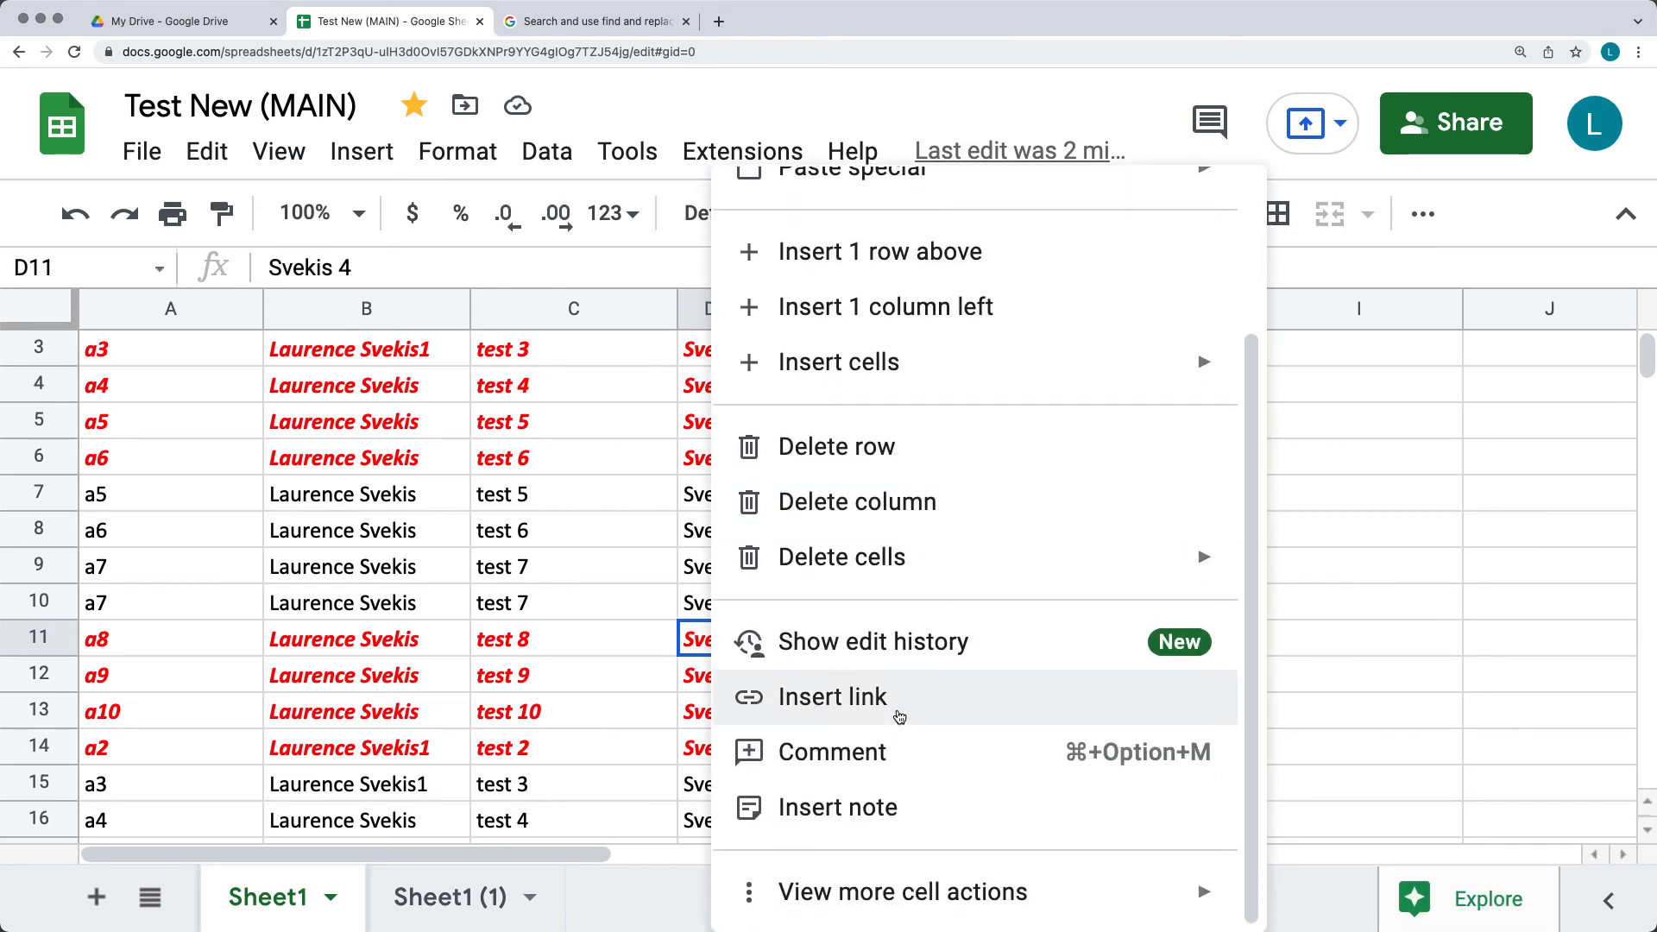
click(855, 769)
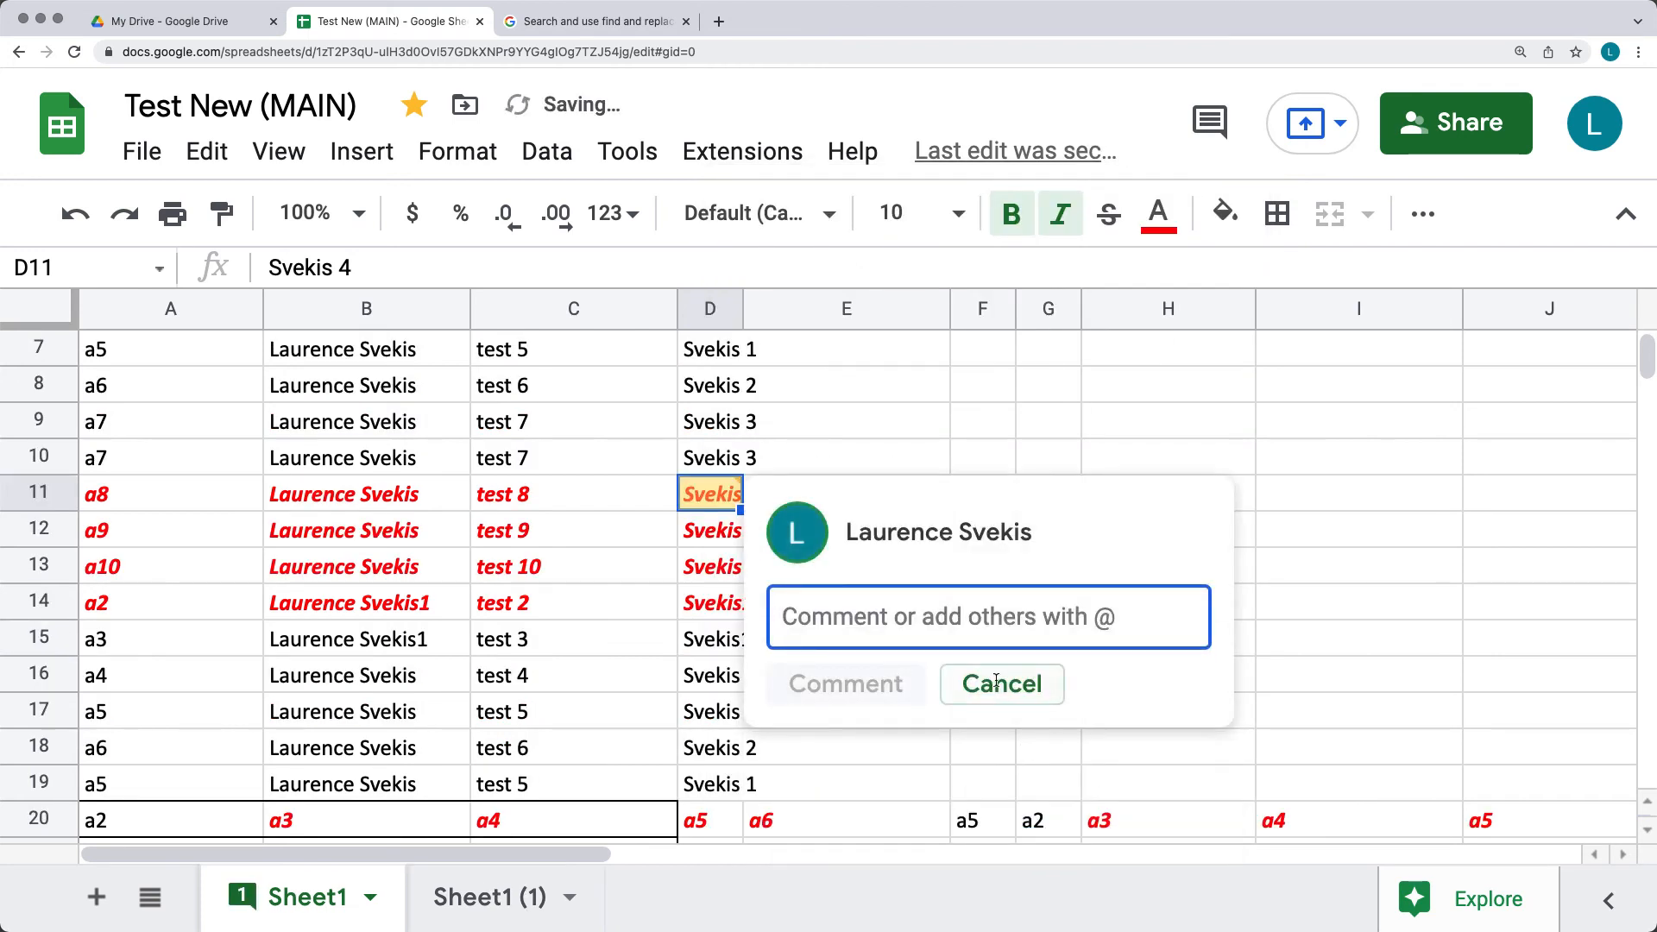
text(test)
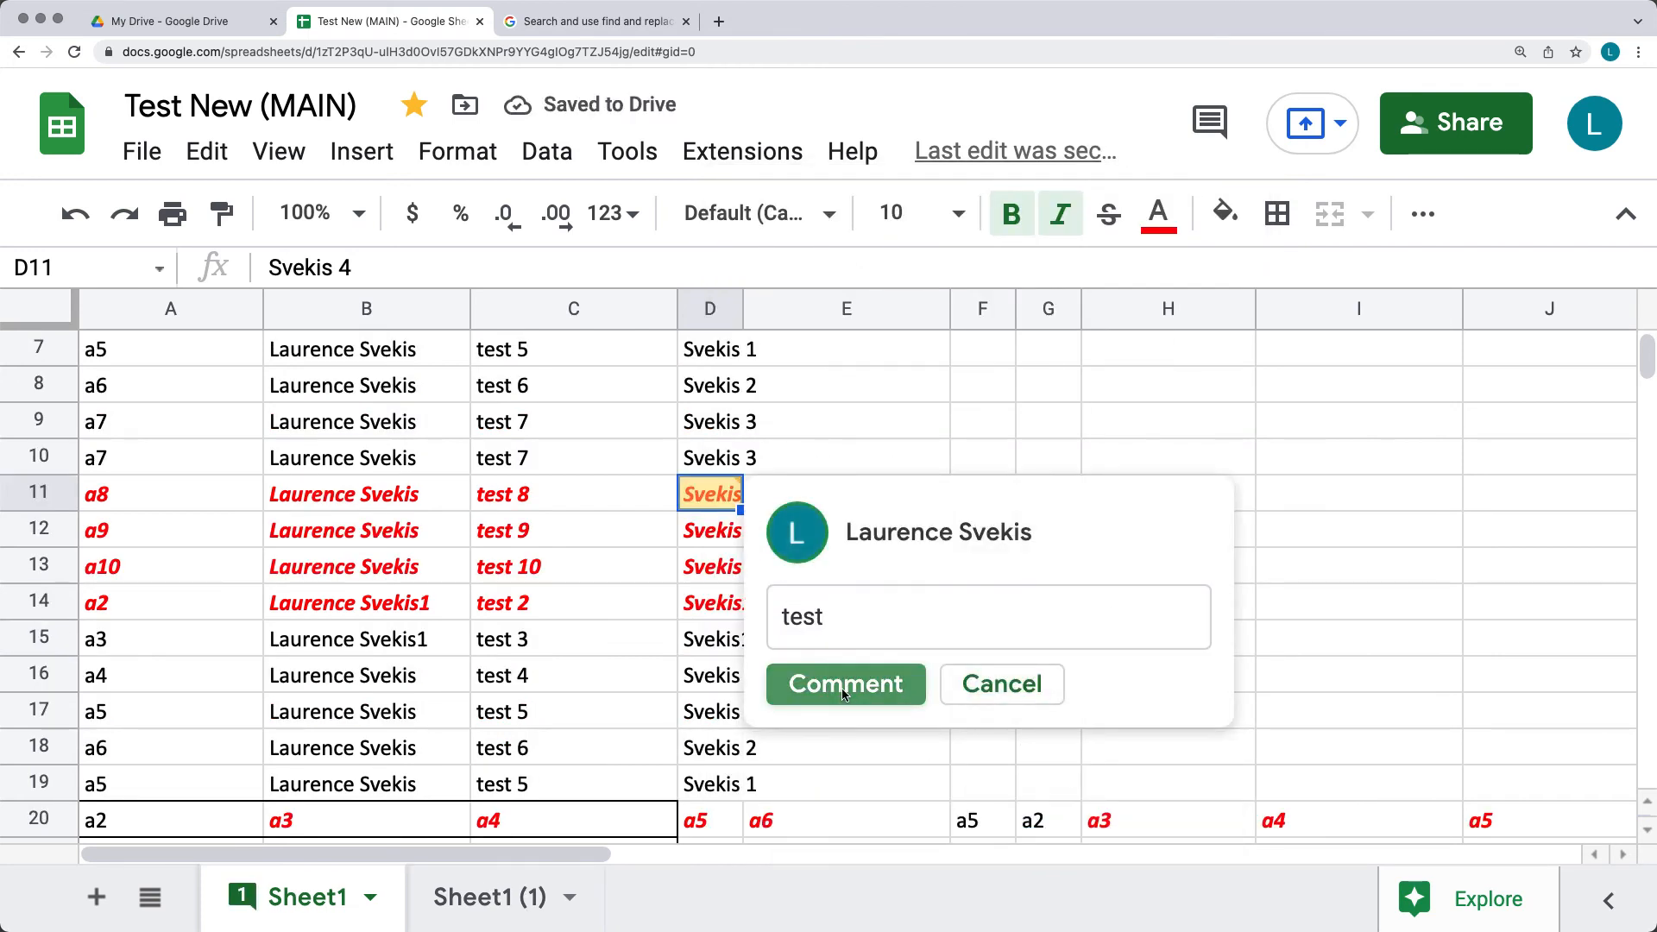
click(847, 684)
click(911, 430)
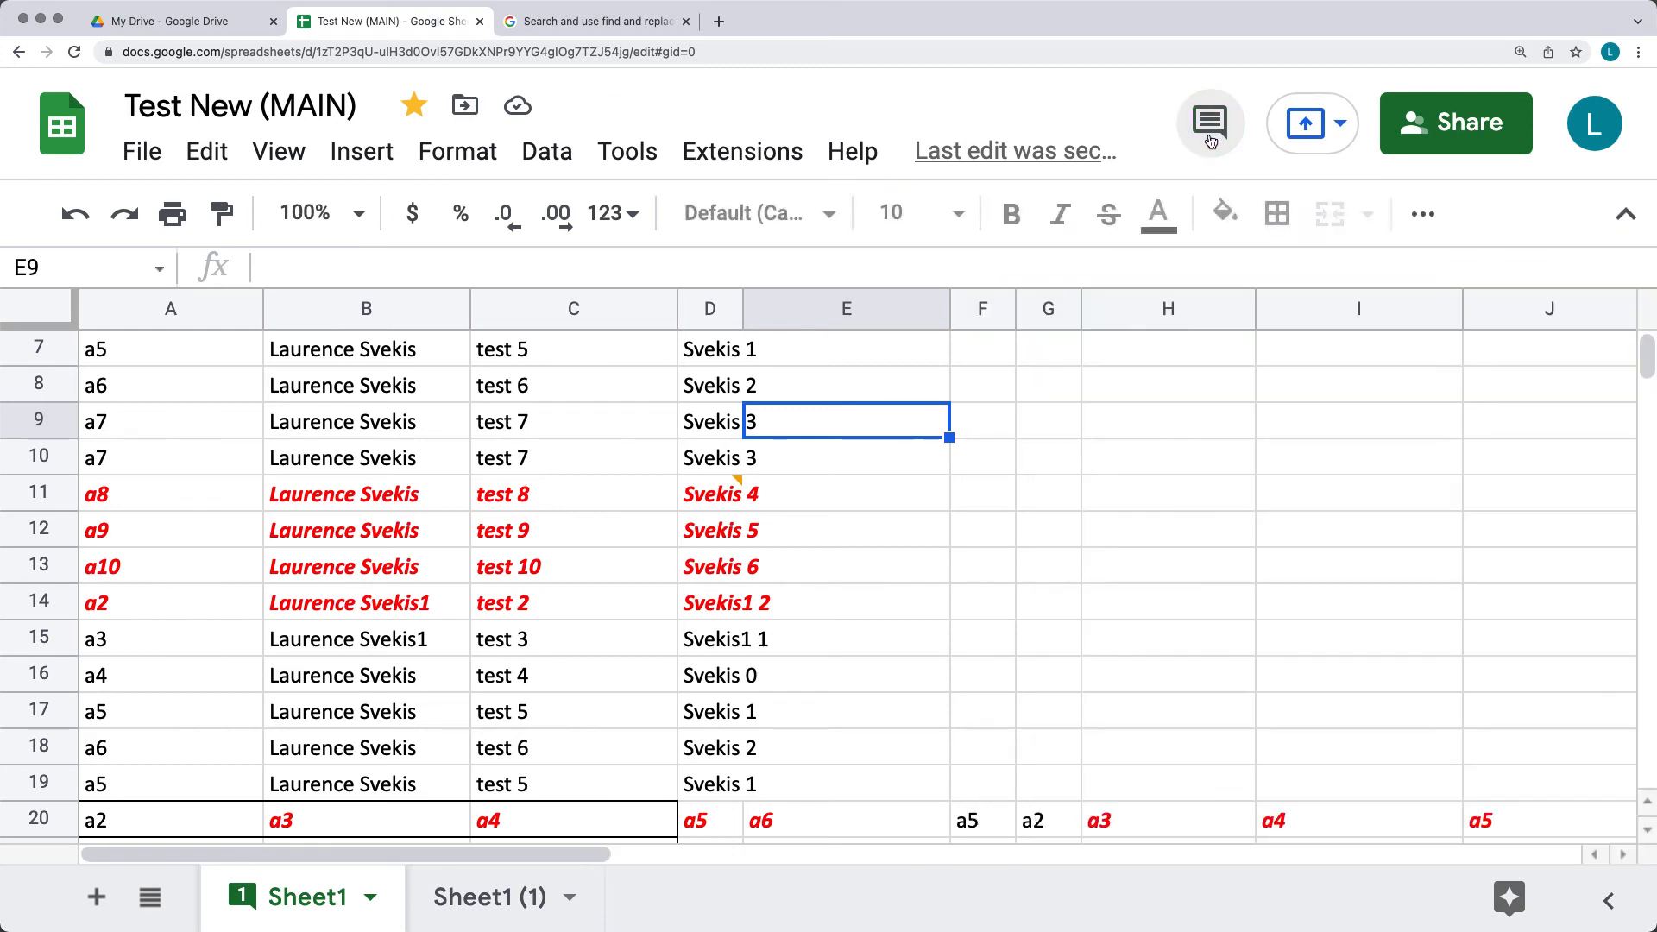
Step: Open the list of all comments, view the comment thread on cell D11, and close the list
click(1202, 142)
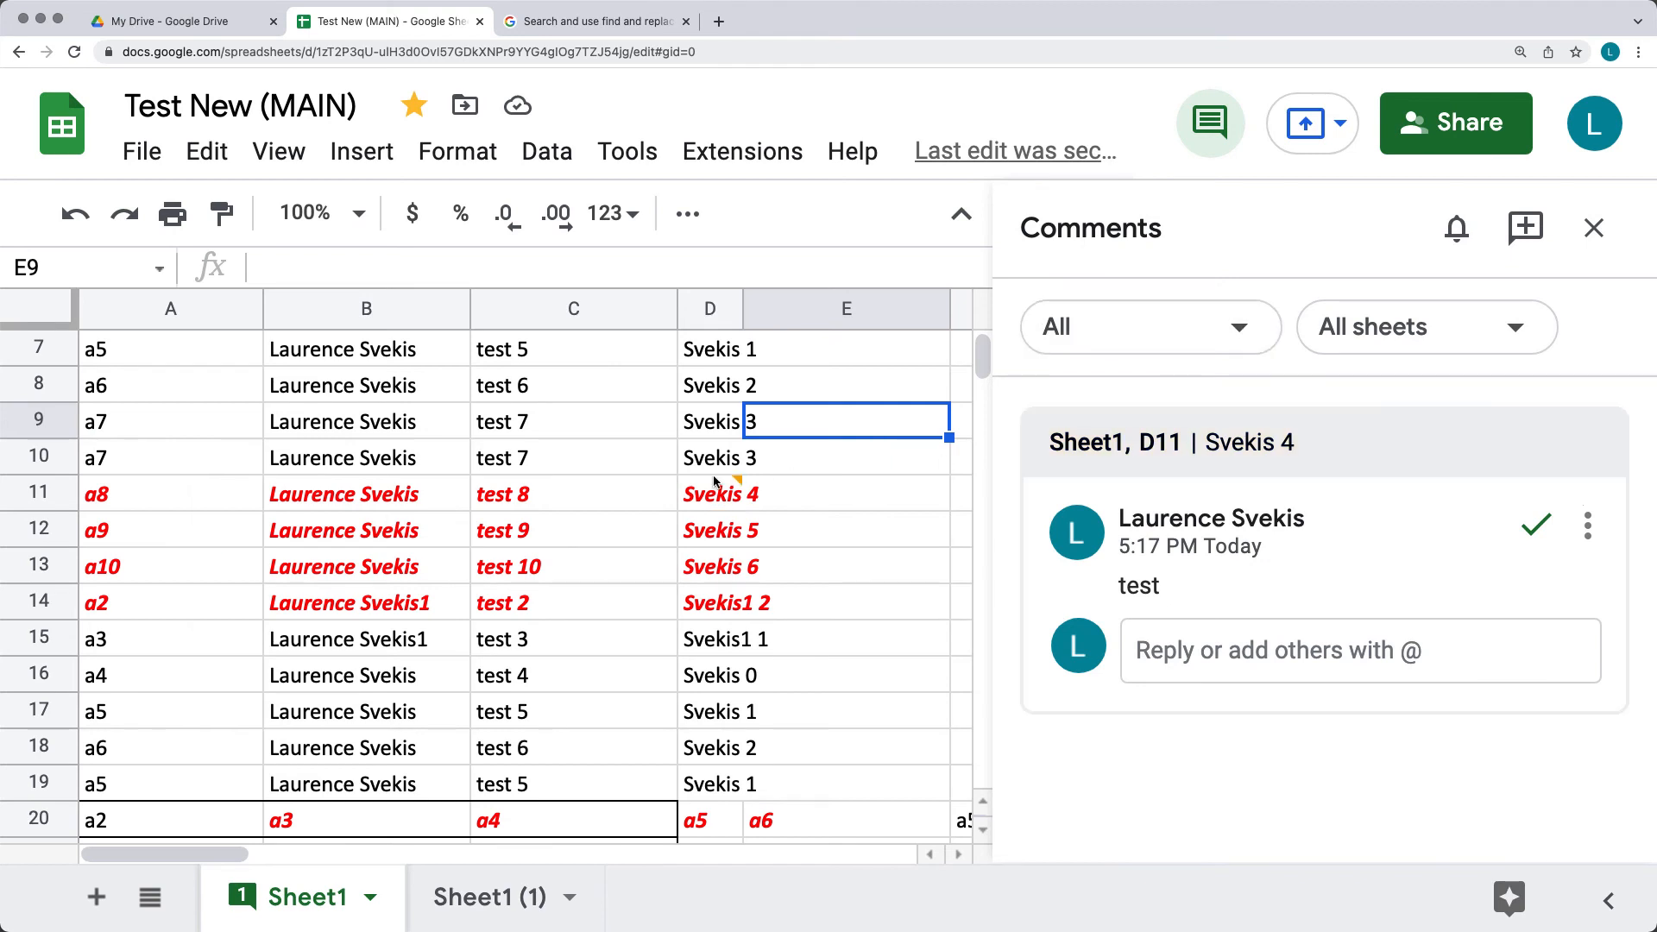
mouse_move(727, 488)
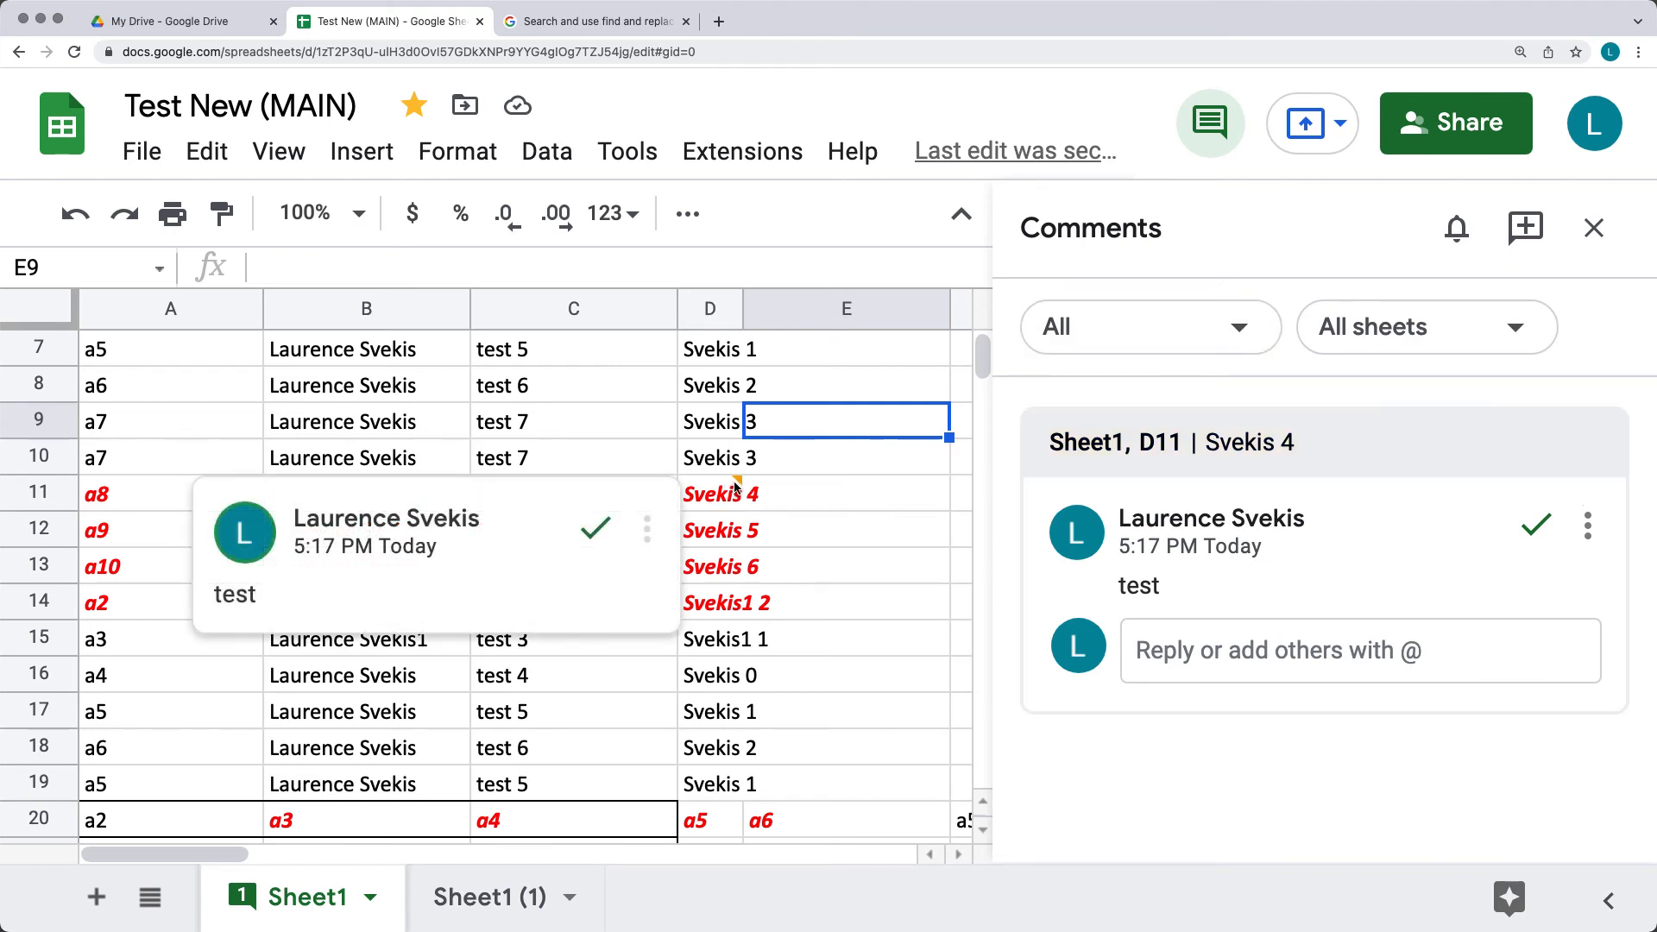
click(736, 486)
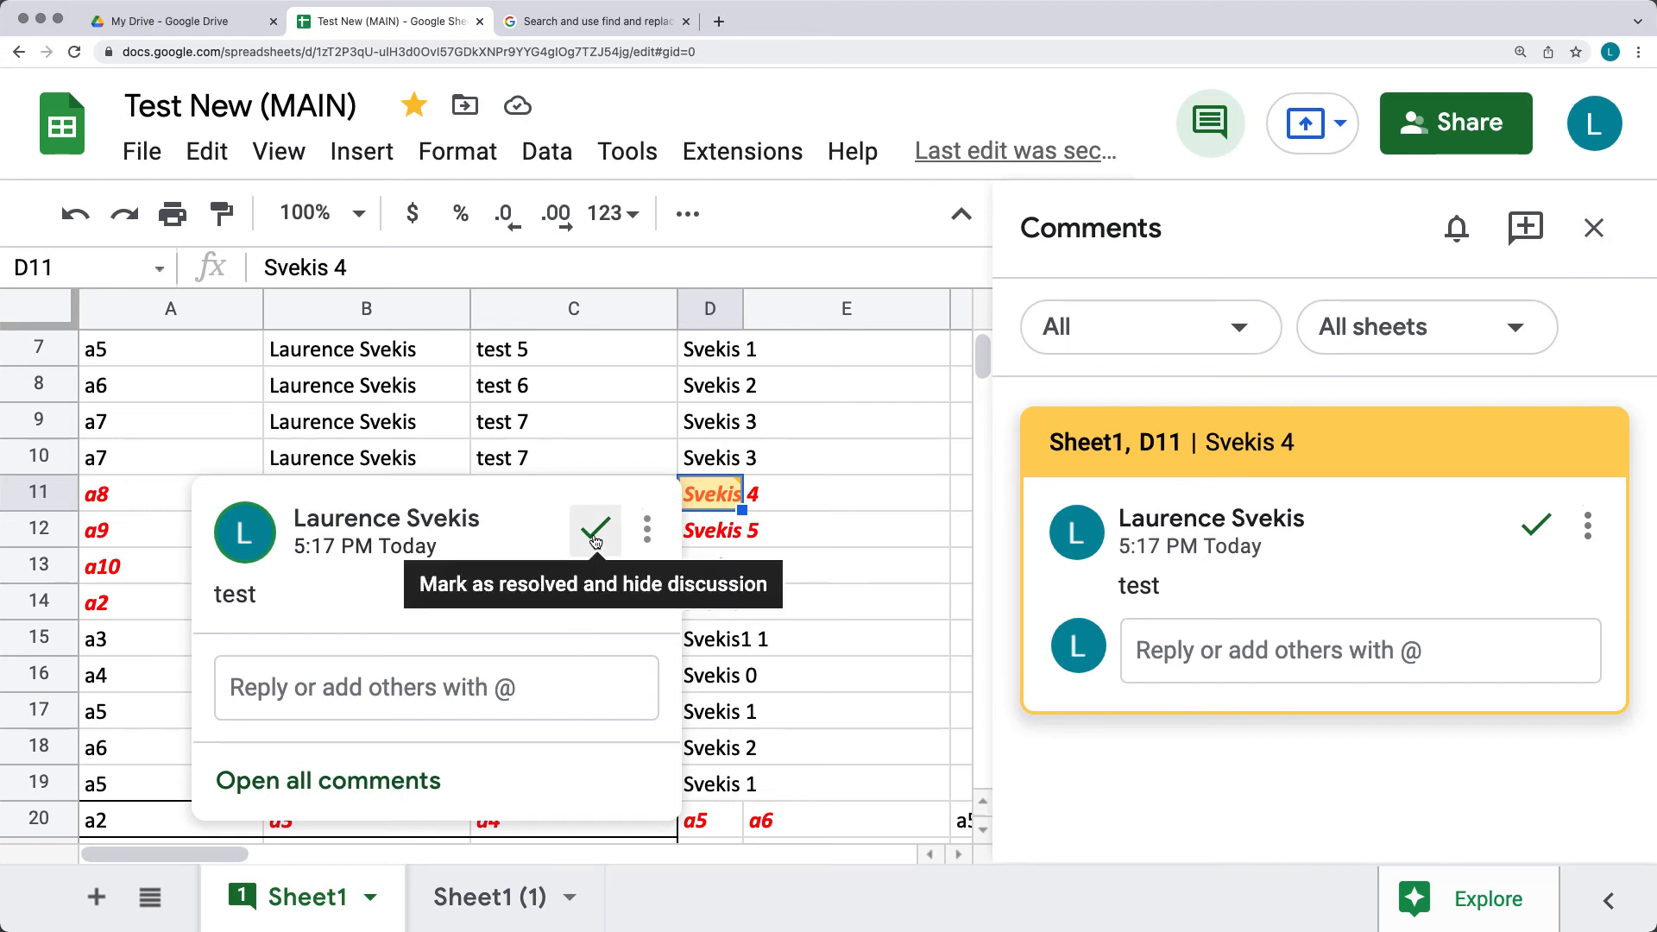
click(1592, 229)
Step: Mark the comment on cell D11 as resolved
click(1077, 413)
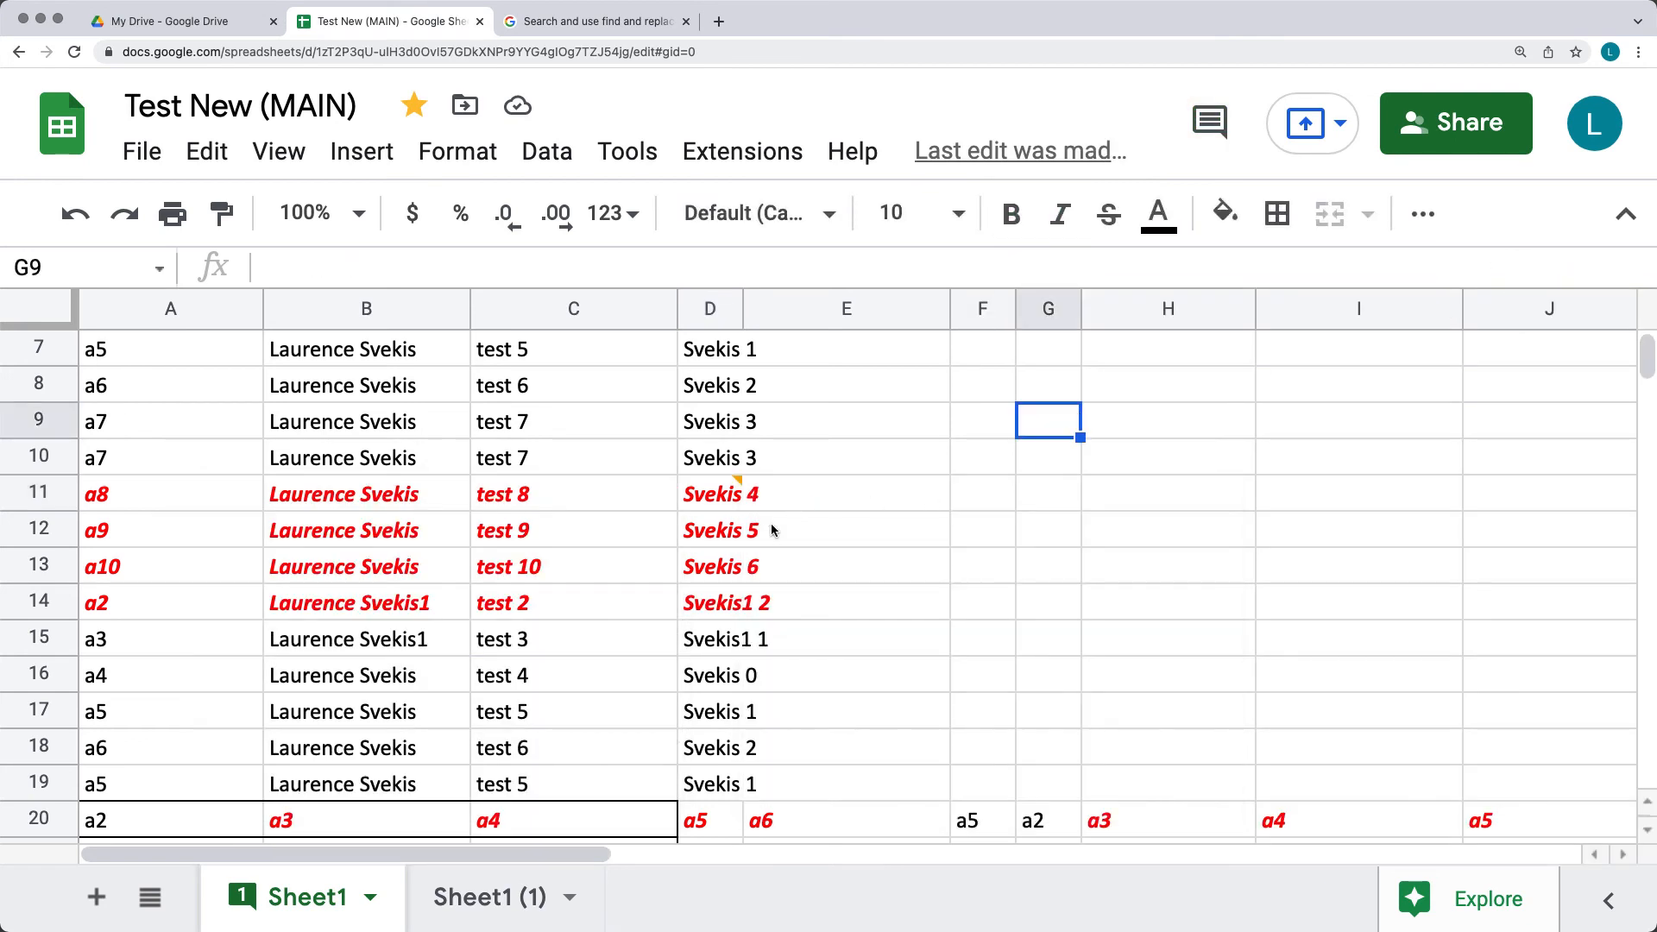
mouse_move(731, 490)
click(1147, 527)
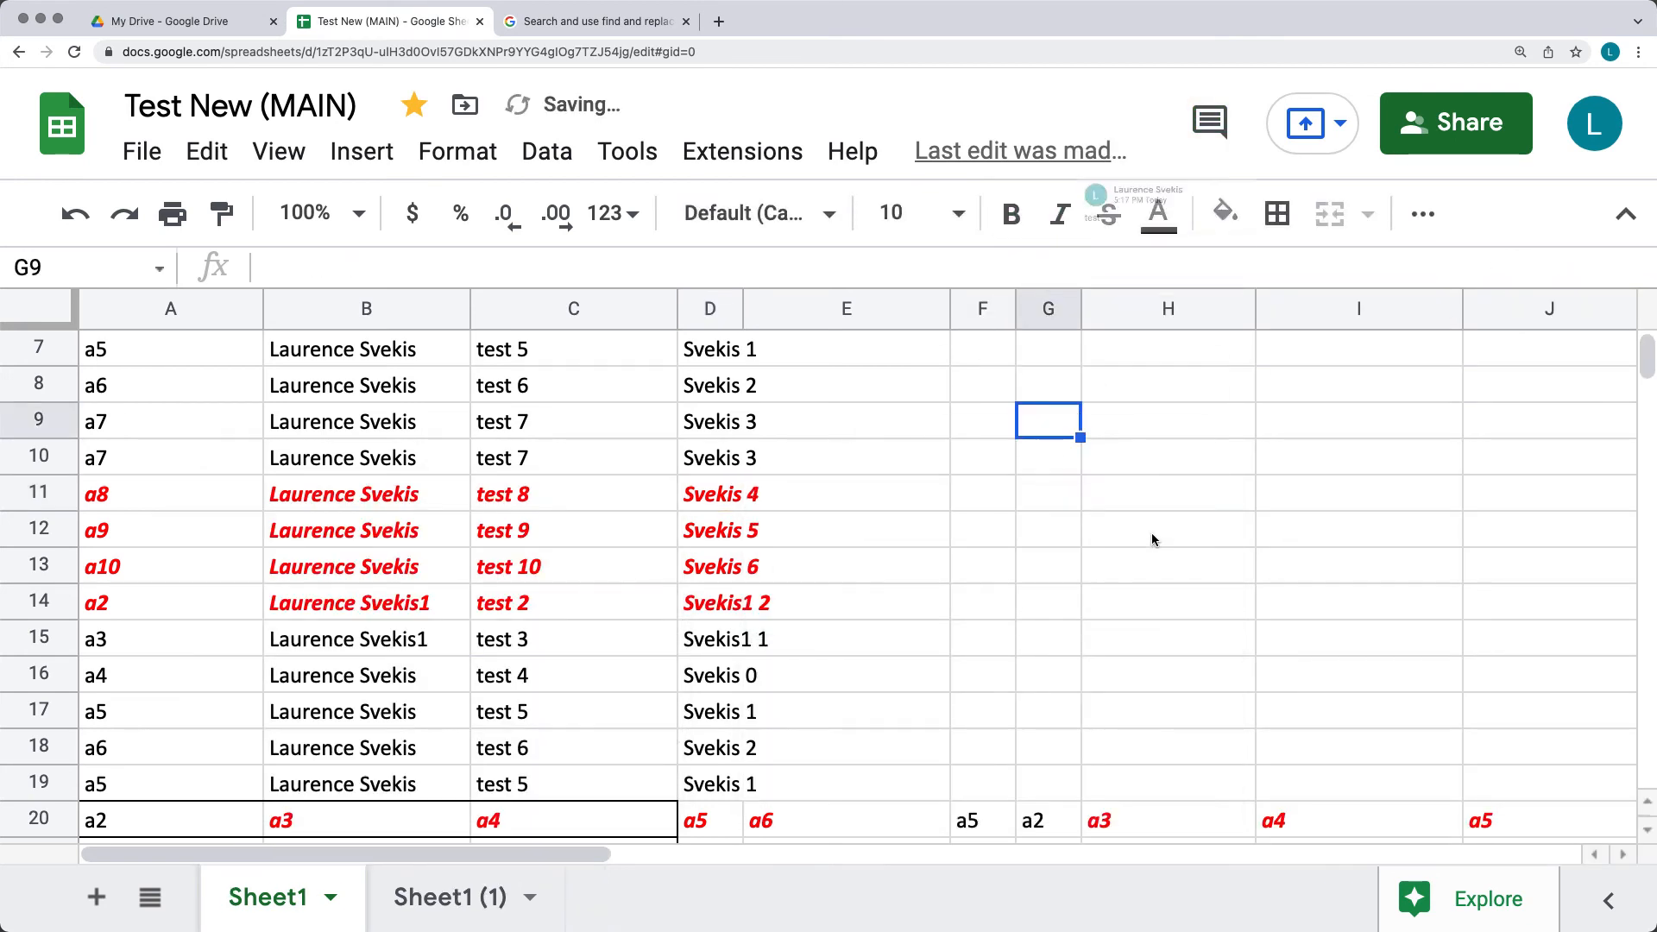
Step: Insert a note reading "test" on cell D11
click(723, 499)
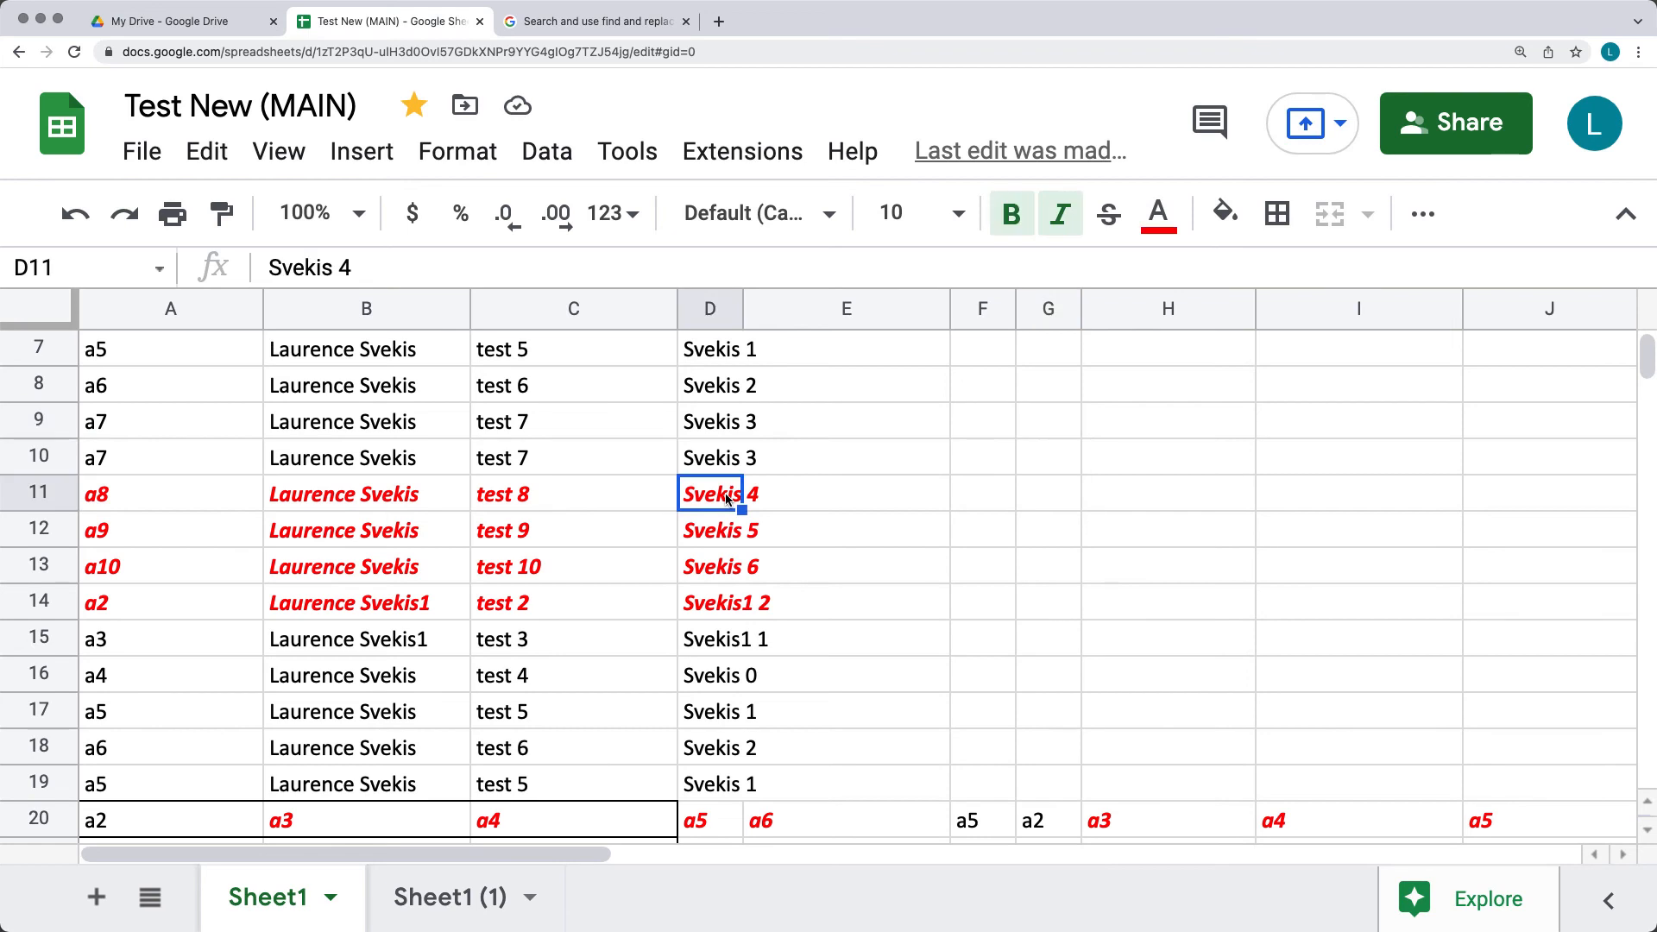
right_click(715, 500)
scroll(924, 604, down, 3)
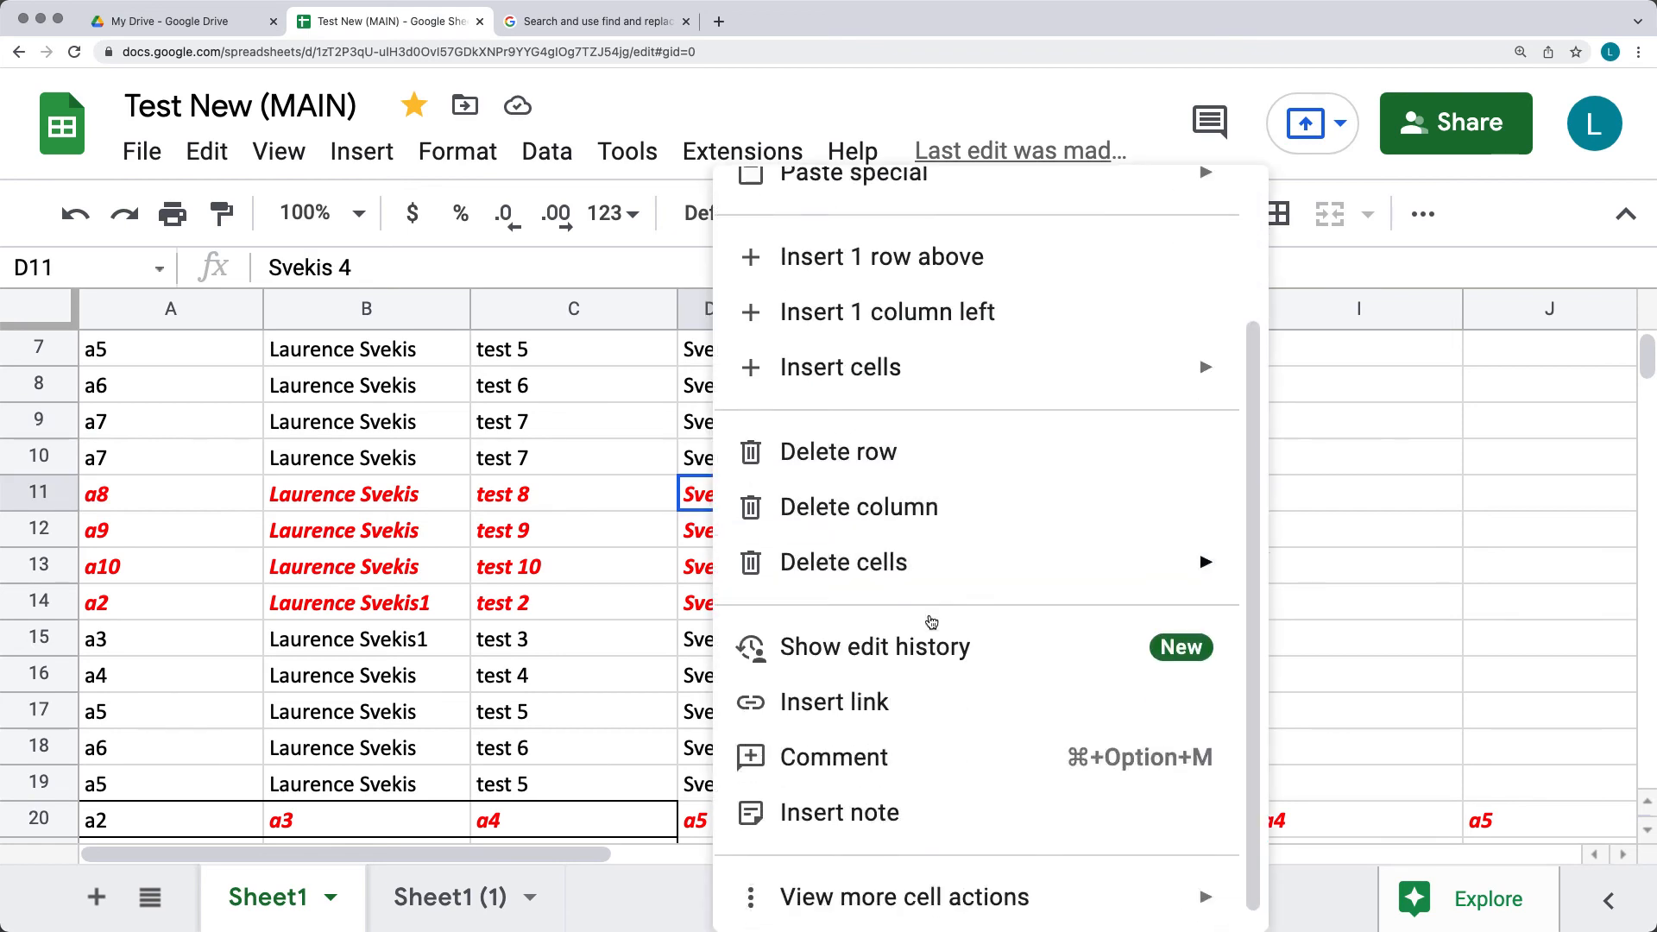
click(842, 805)
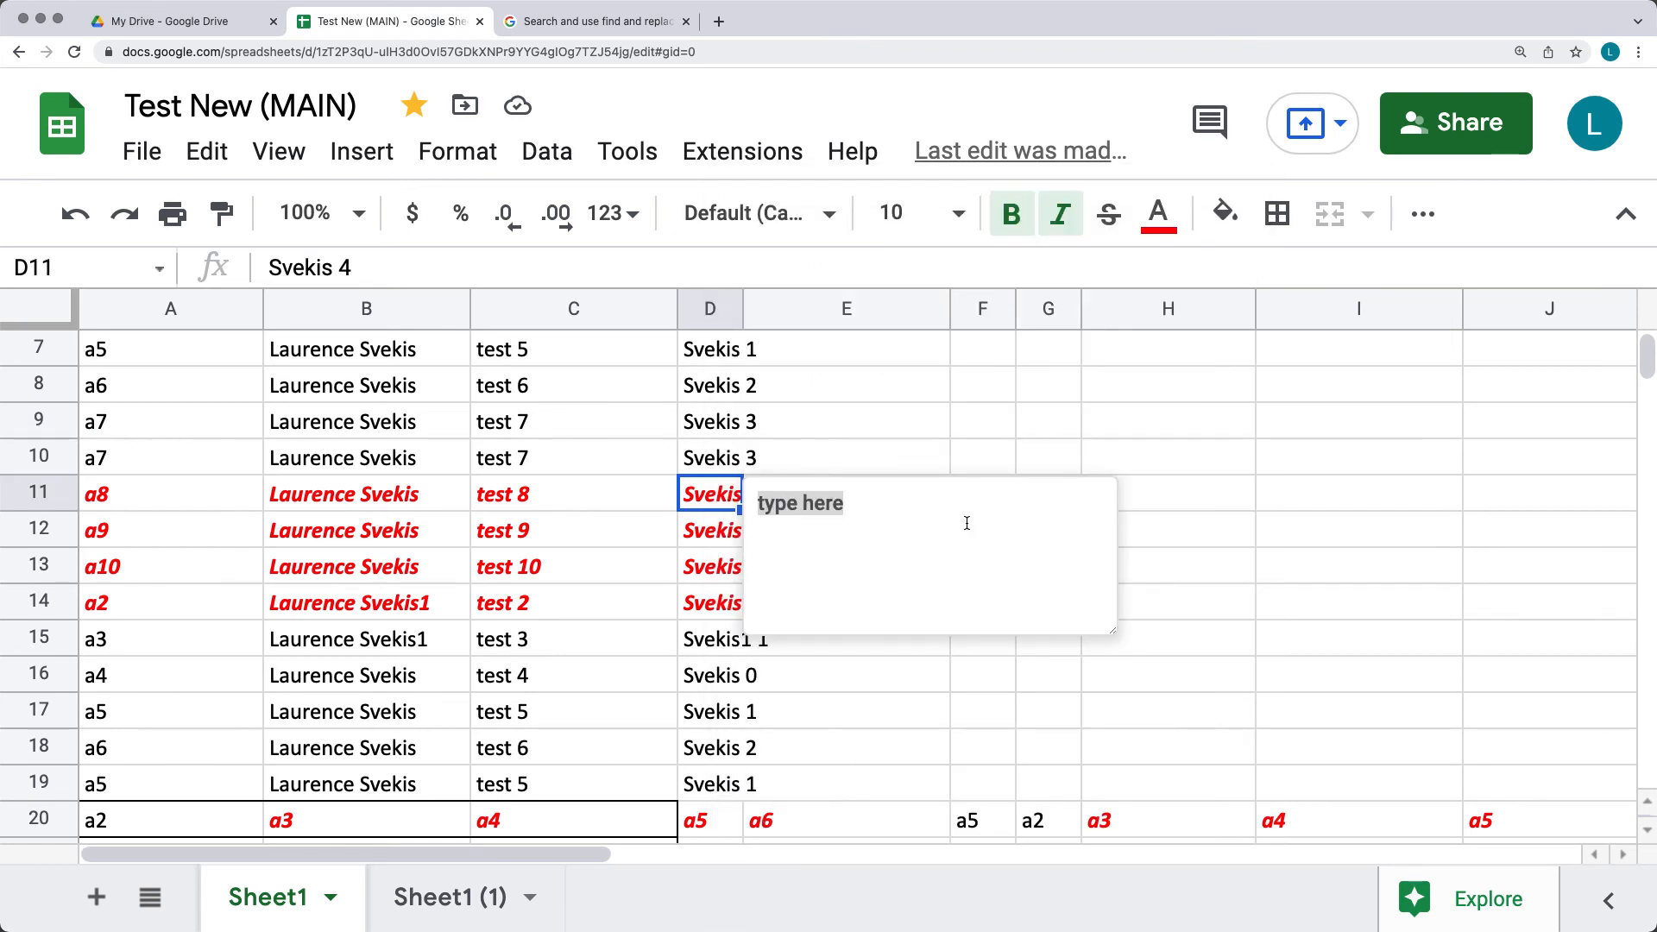
text(test)
click(864, 397)
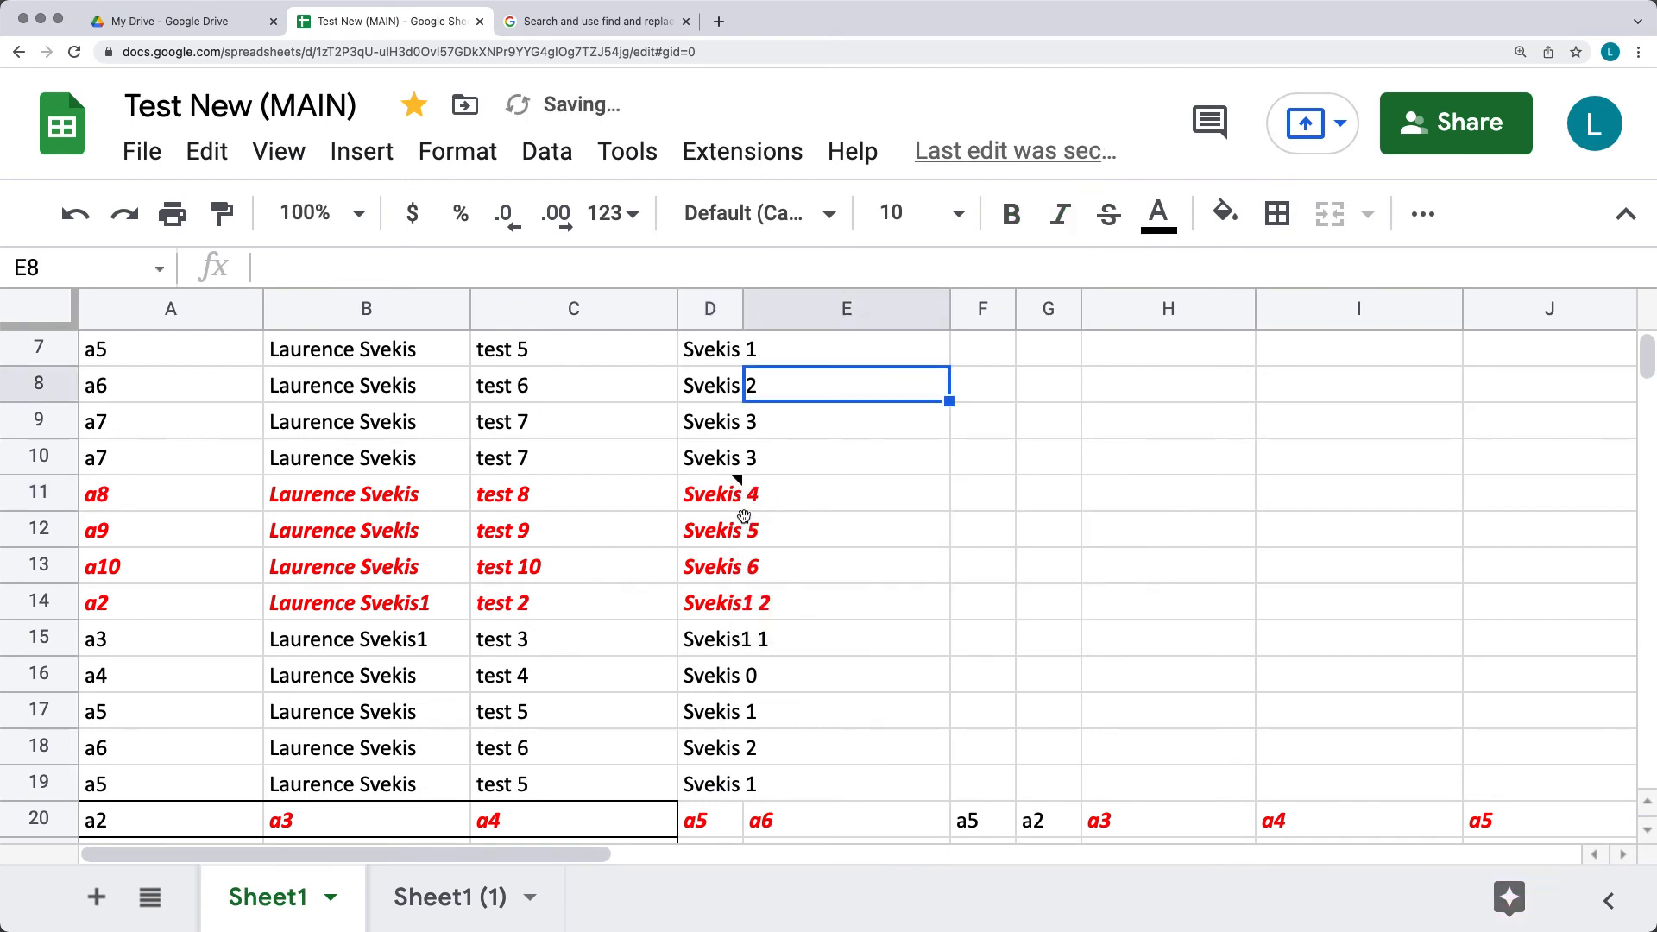
Step: View the note on cell D11 and widen column D to about 146 pixels
mouse_move(738, 483)
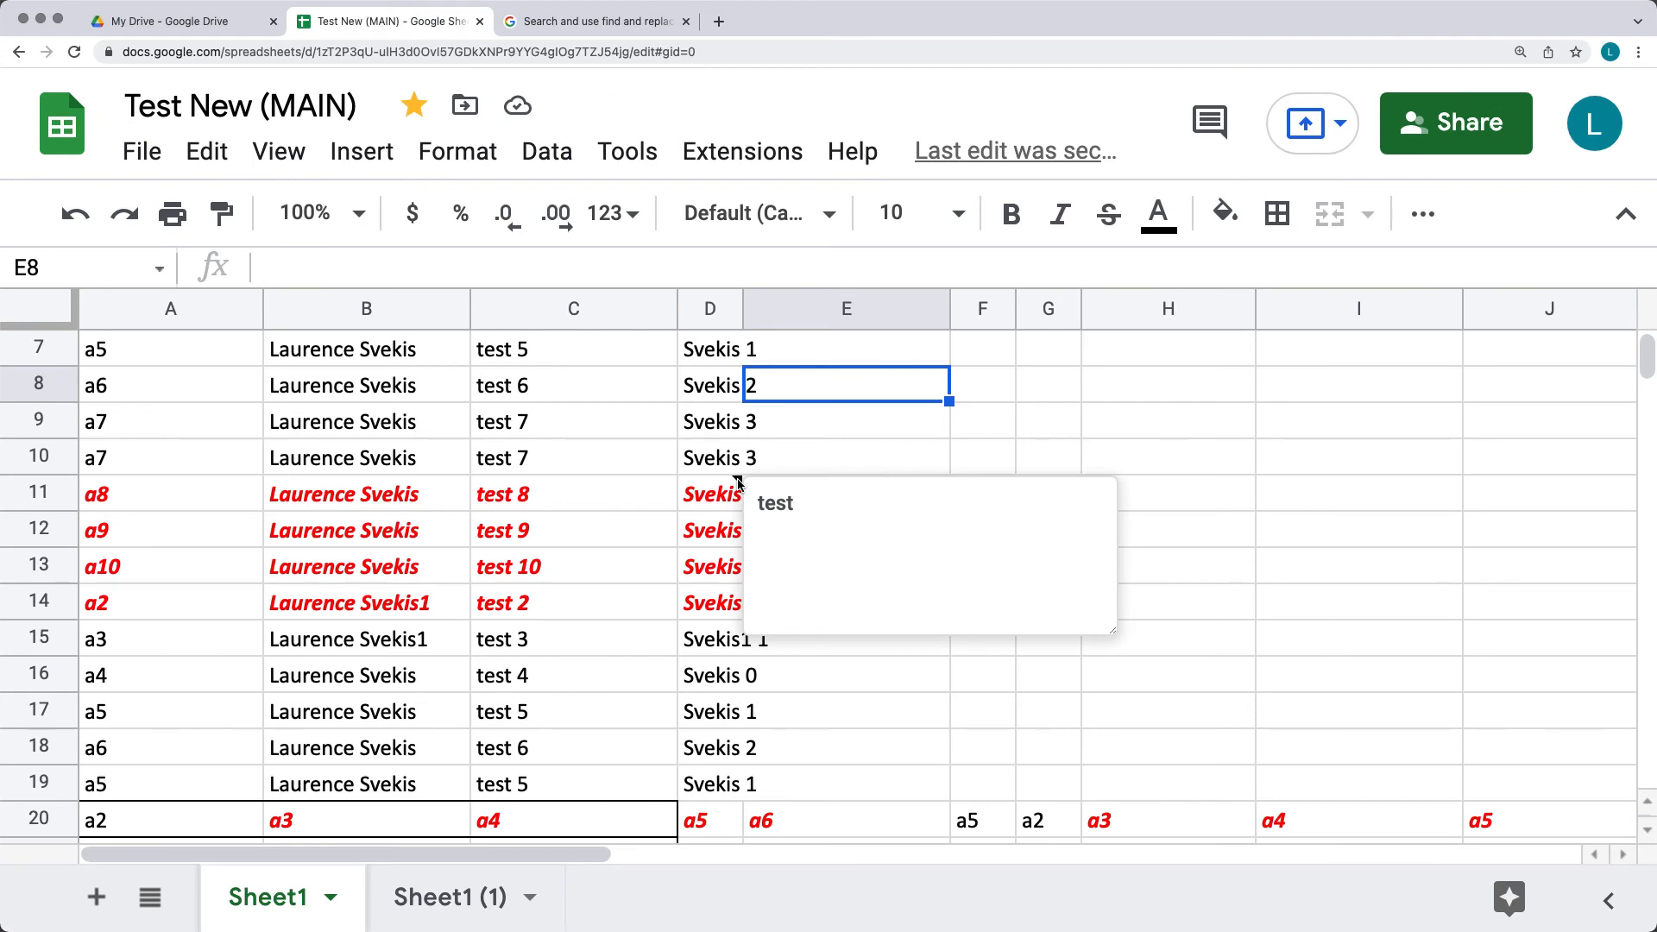
click(801, 740)
drag(742, 309, 913, 312)
click(878, 528)
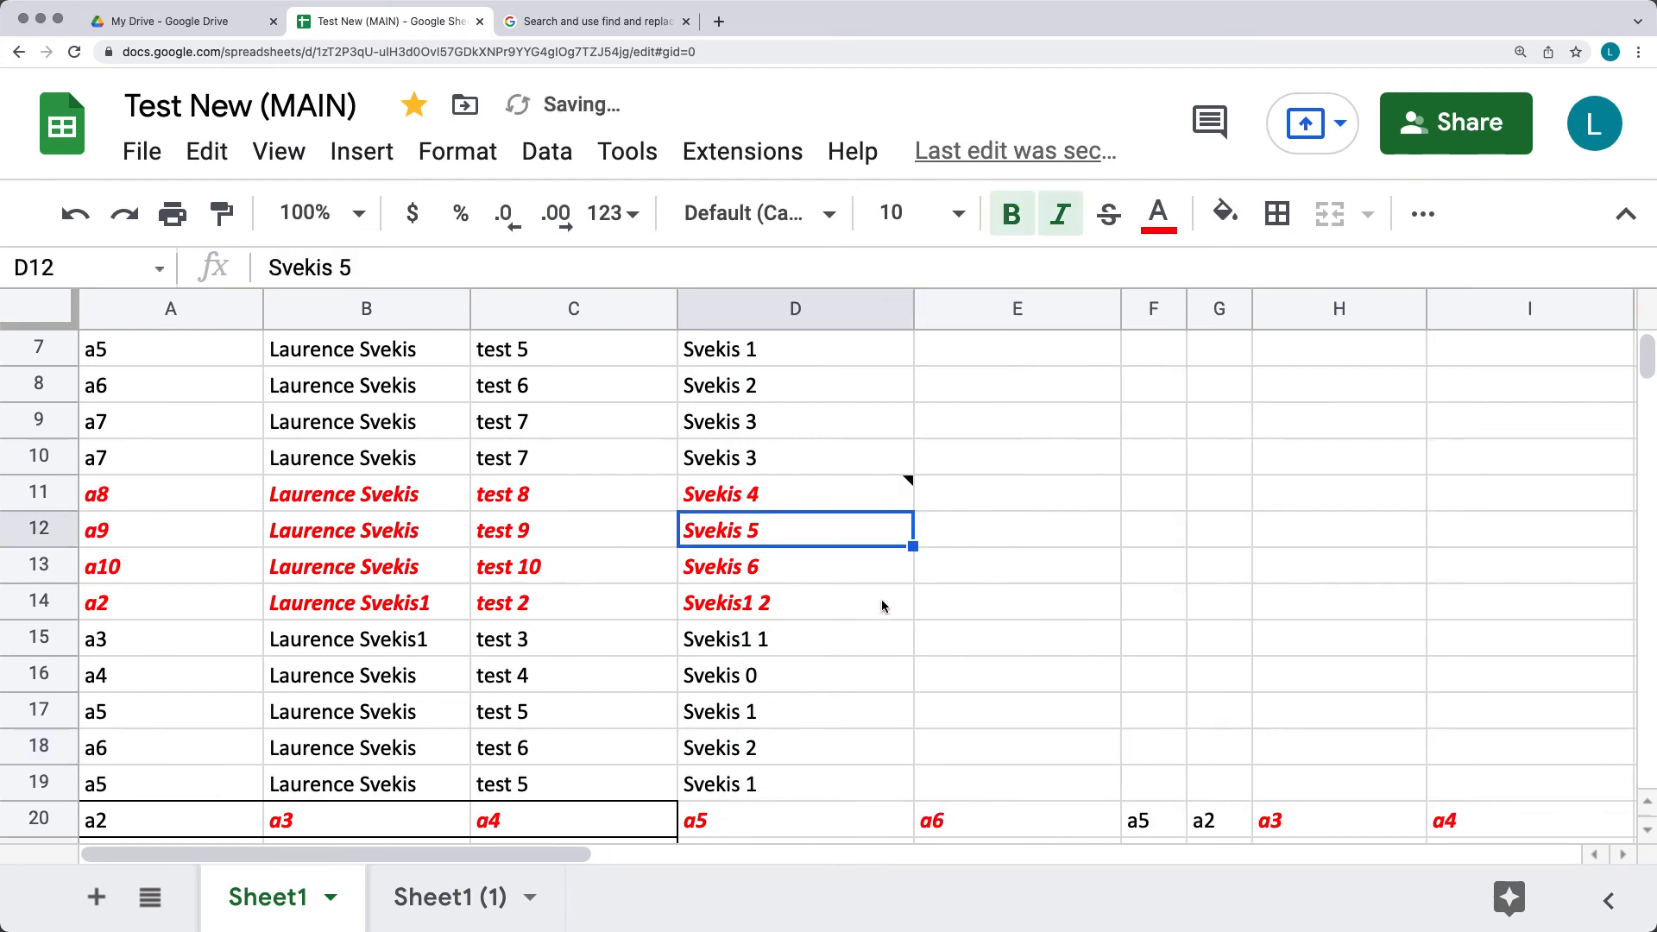
Step: Extend the existing note on cell D11 with the text "add to note"
click(904, 484)
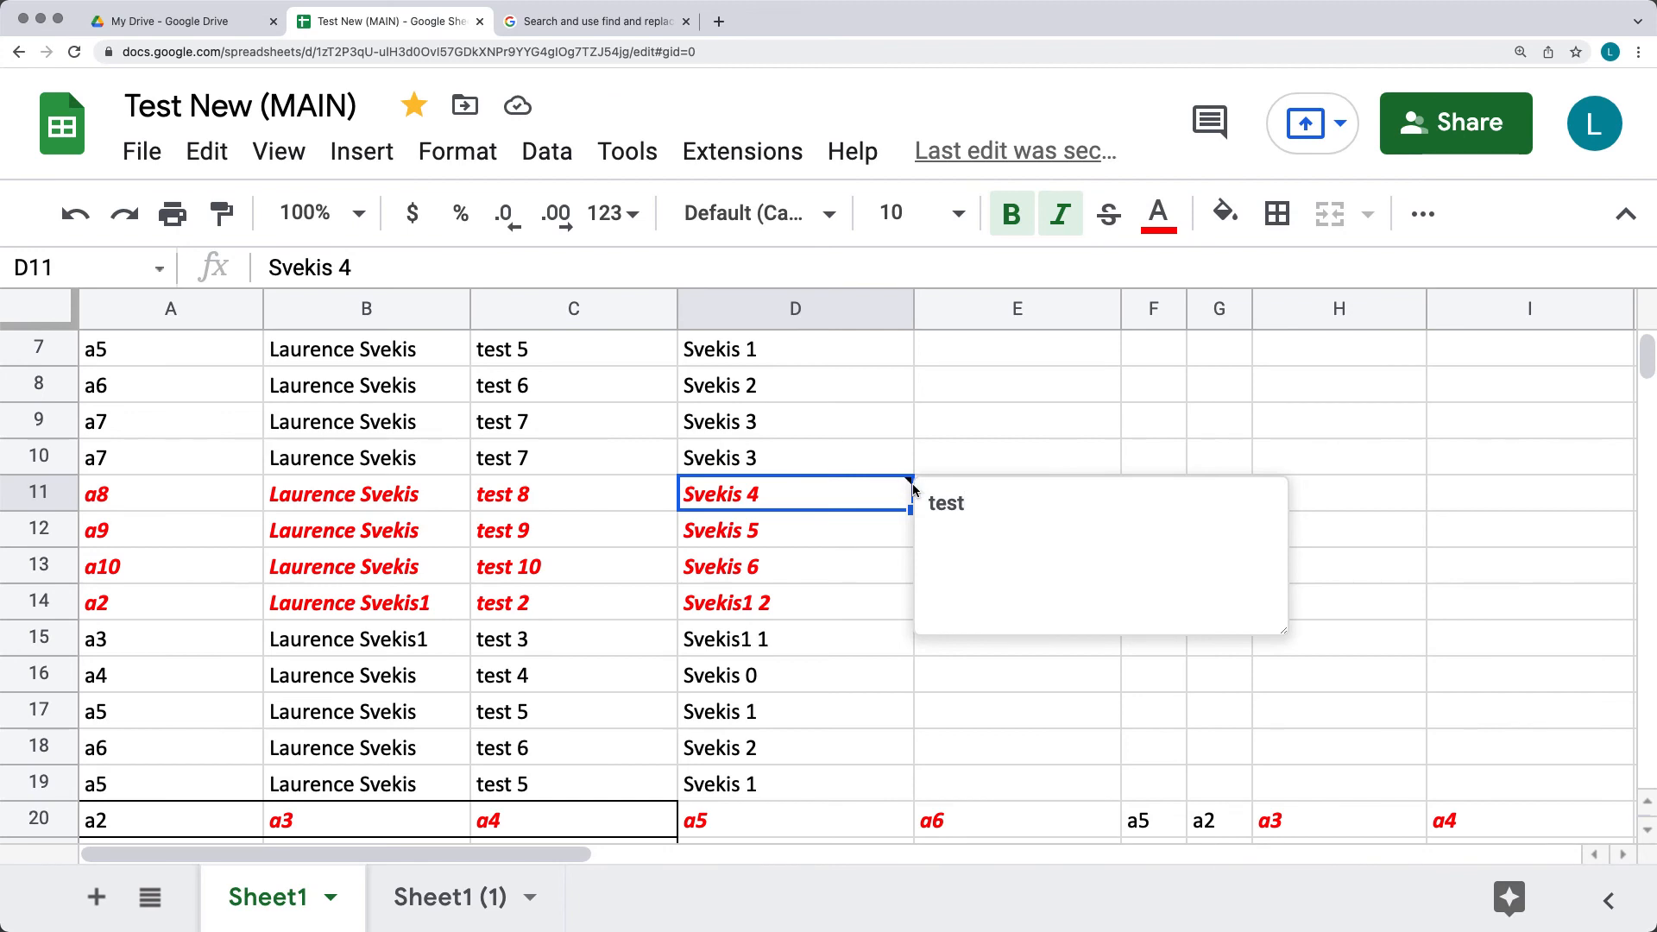
click(1012, 527)
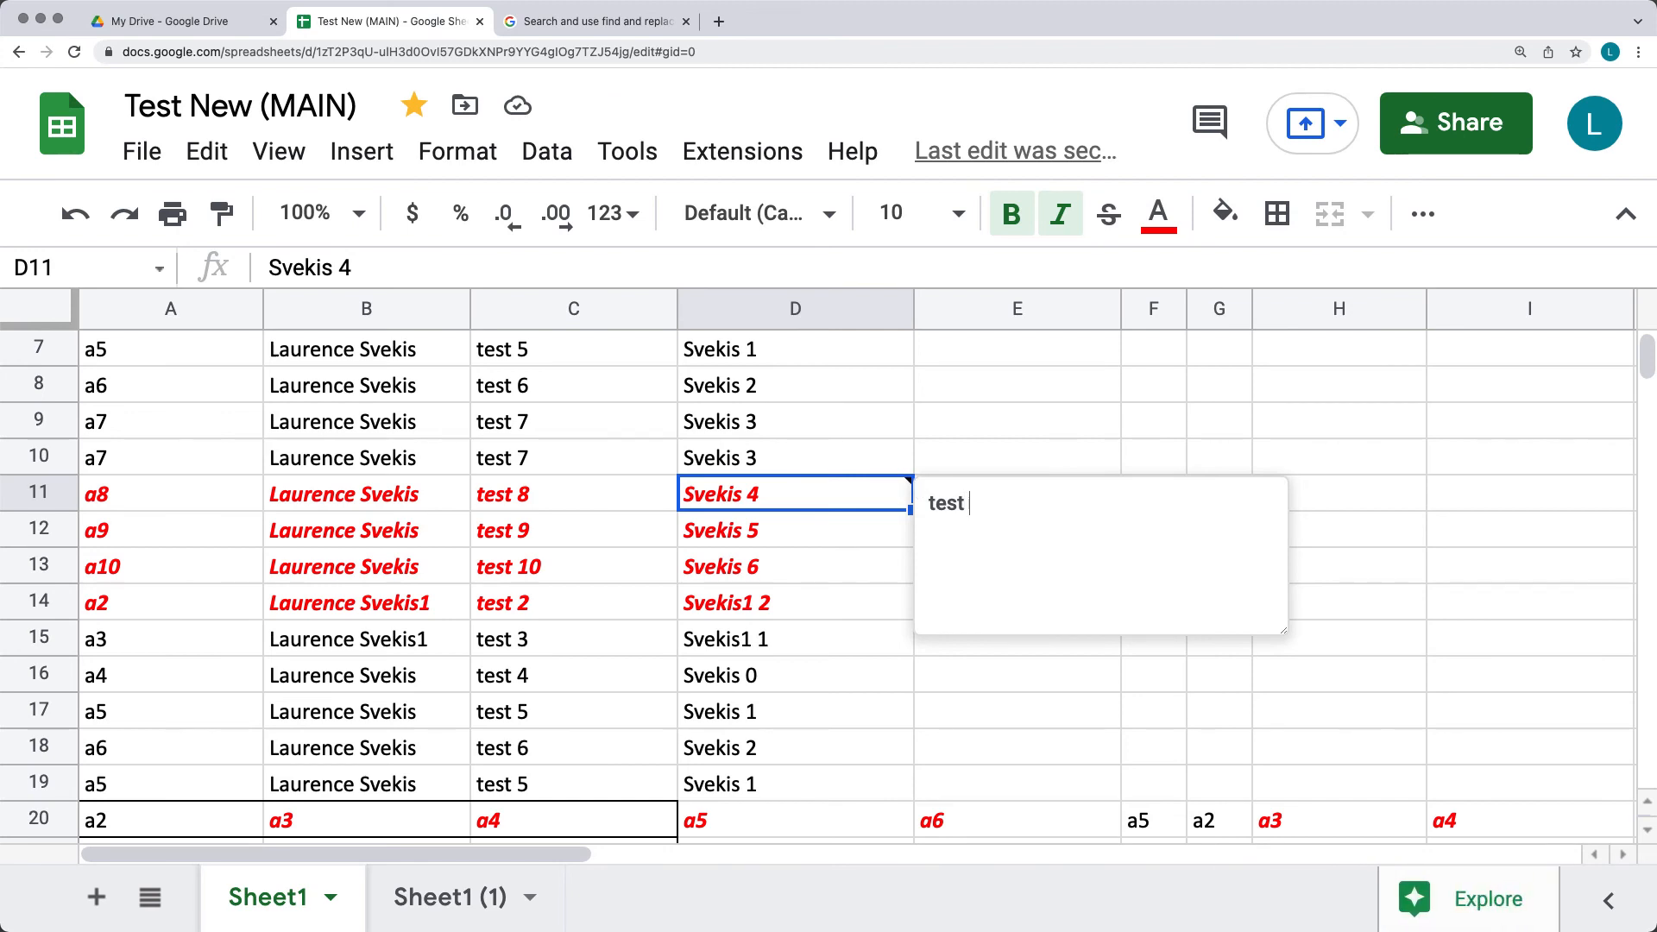
text(add to note)
click(1008, 667)
Step: Delete the note from cell D11
right_click(909, 485)
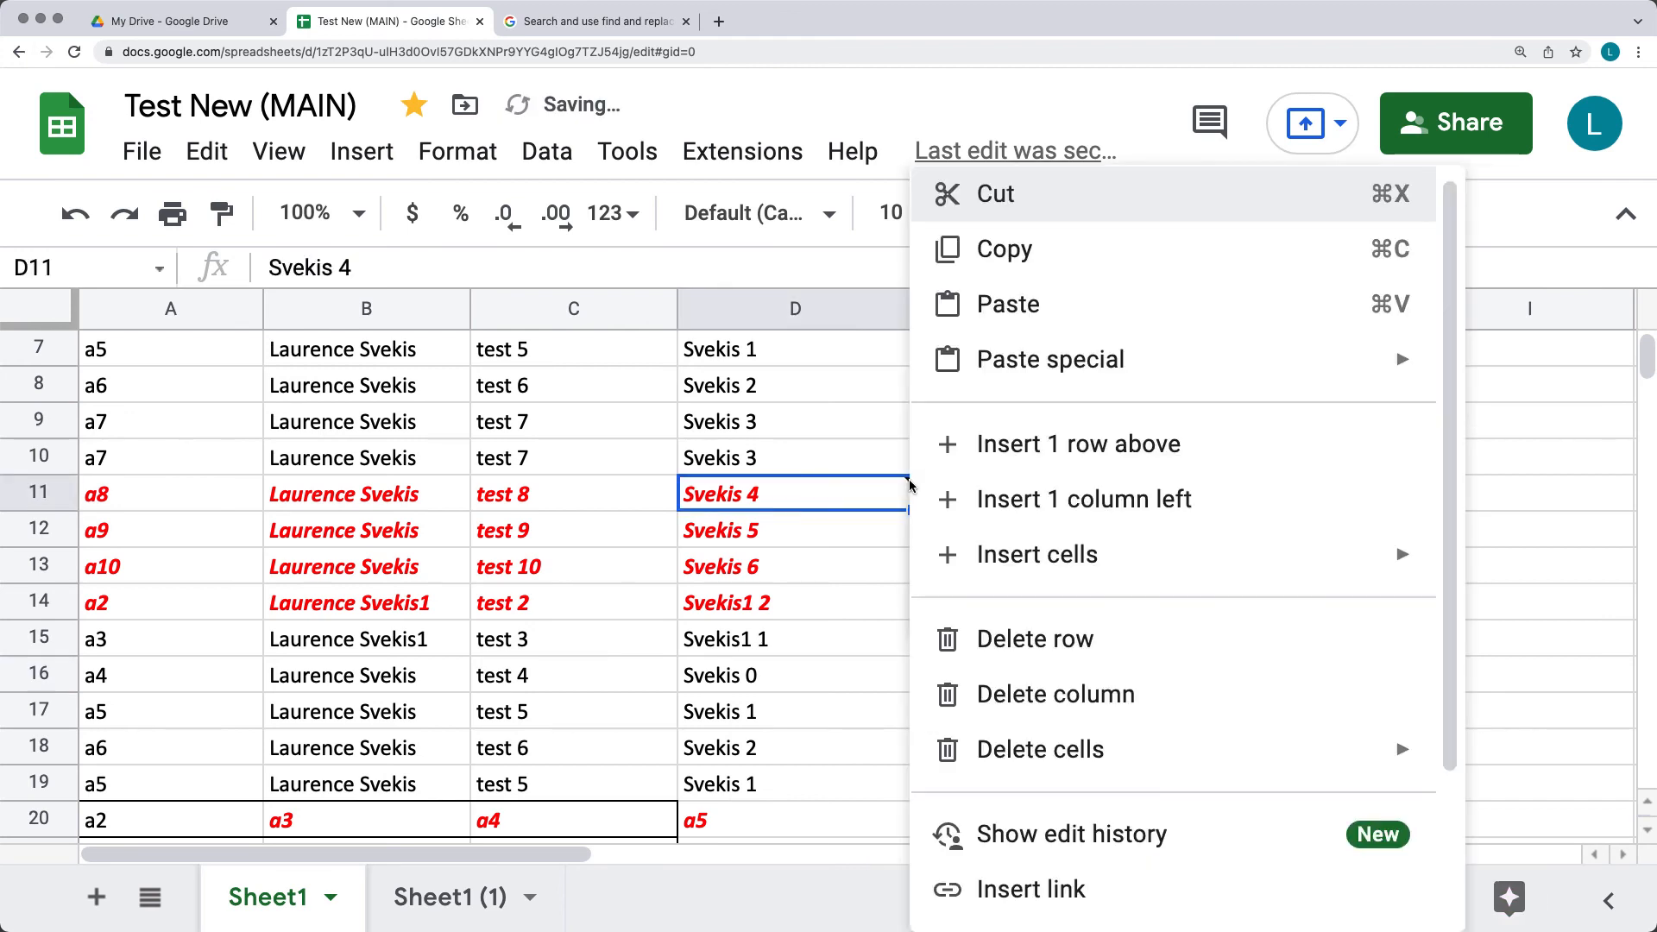
mouse_move(1008, 552)
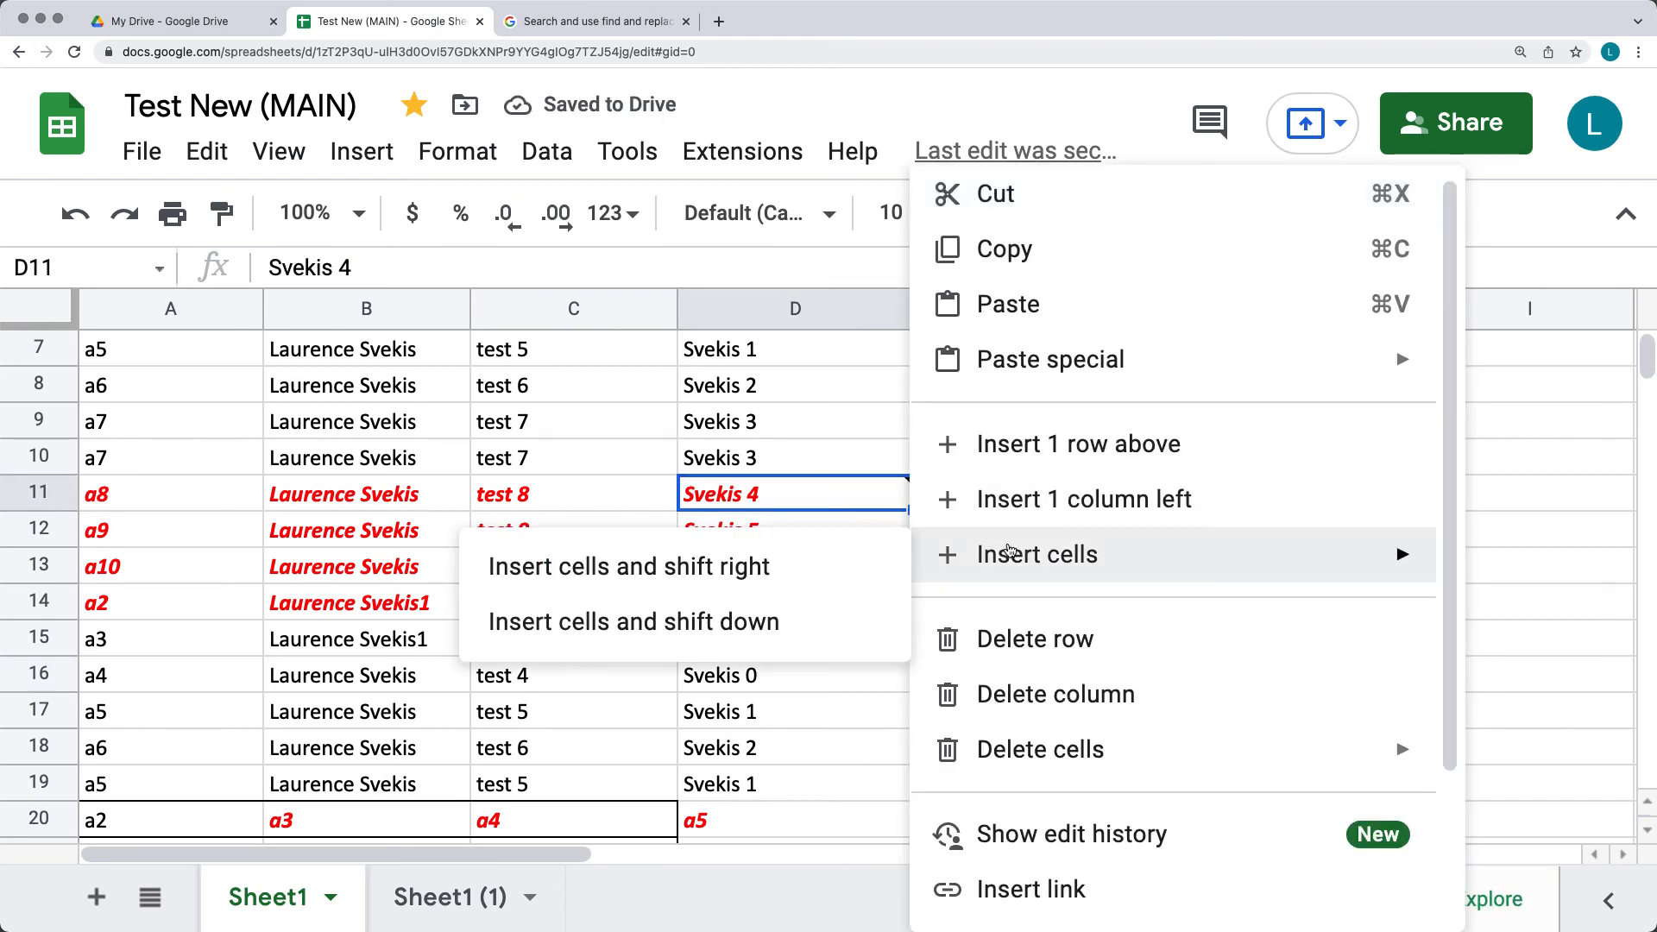
scroll(1008, 552, down, 3)
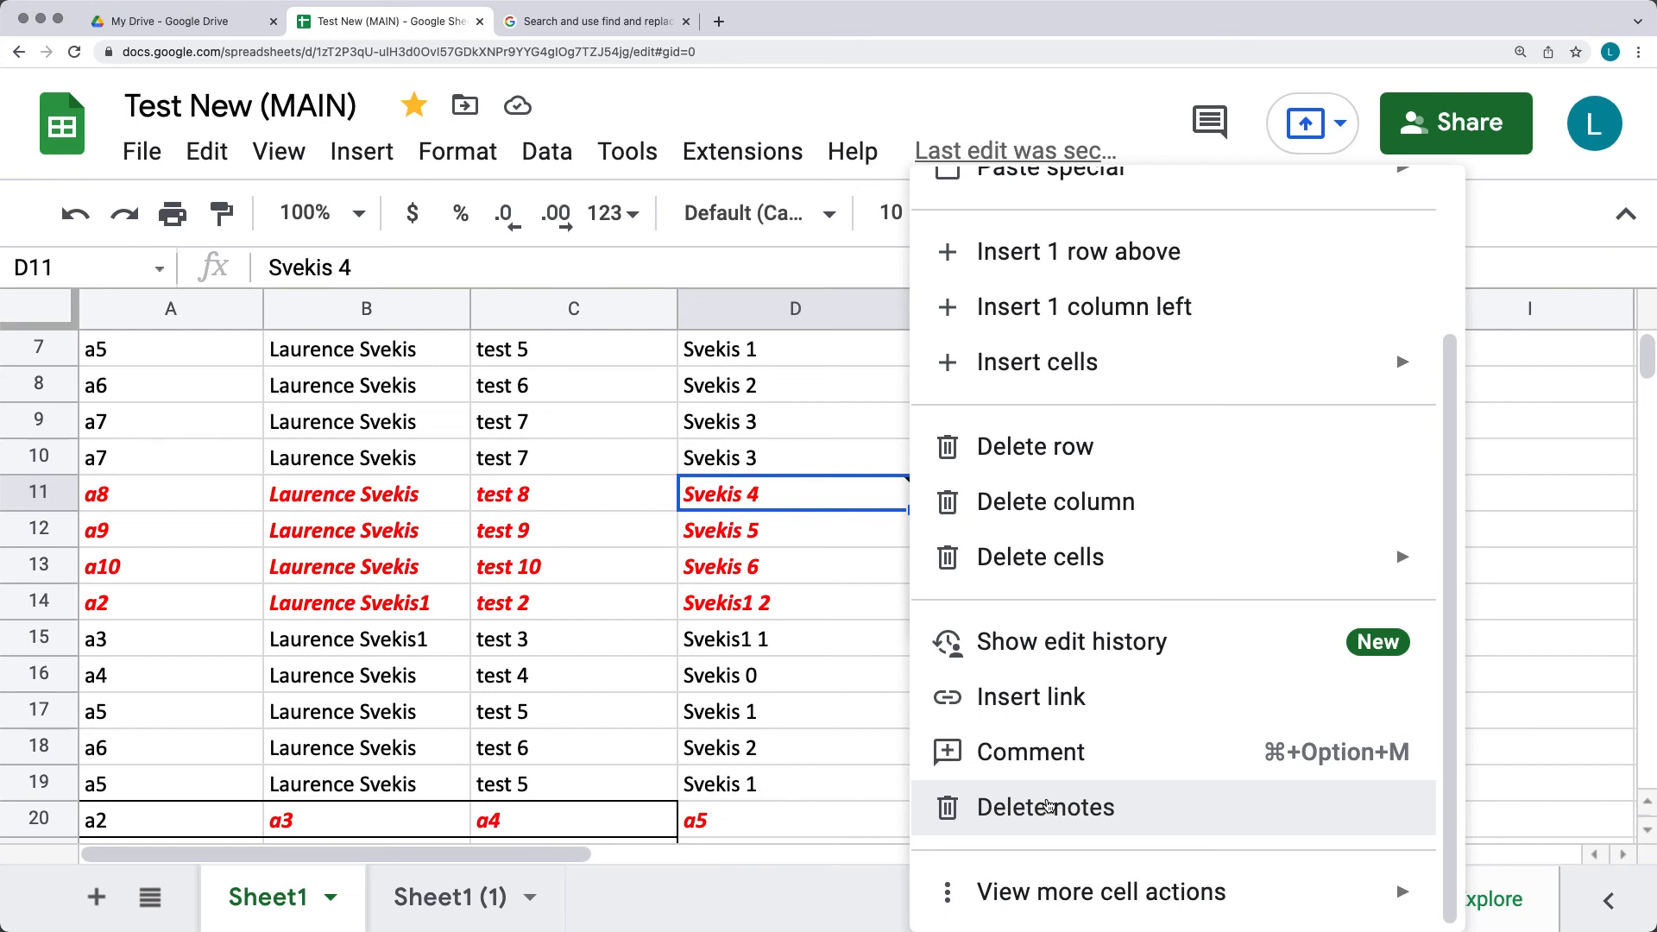
click(1048, 806)
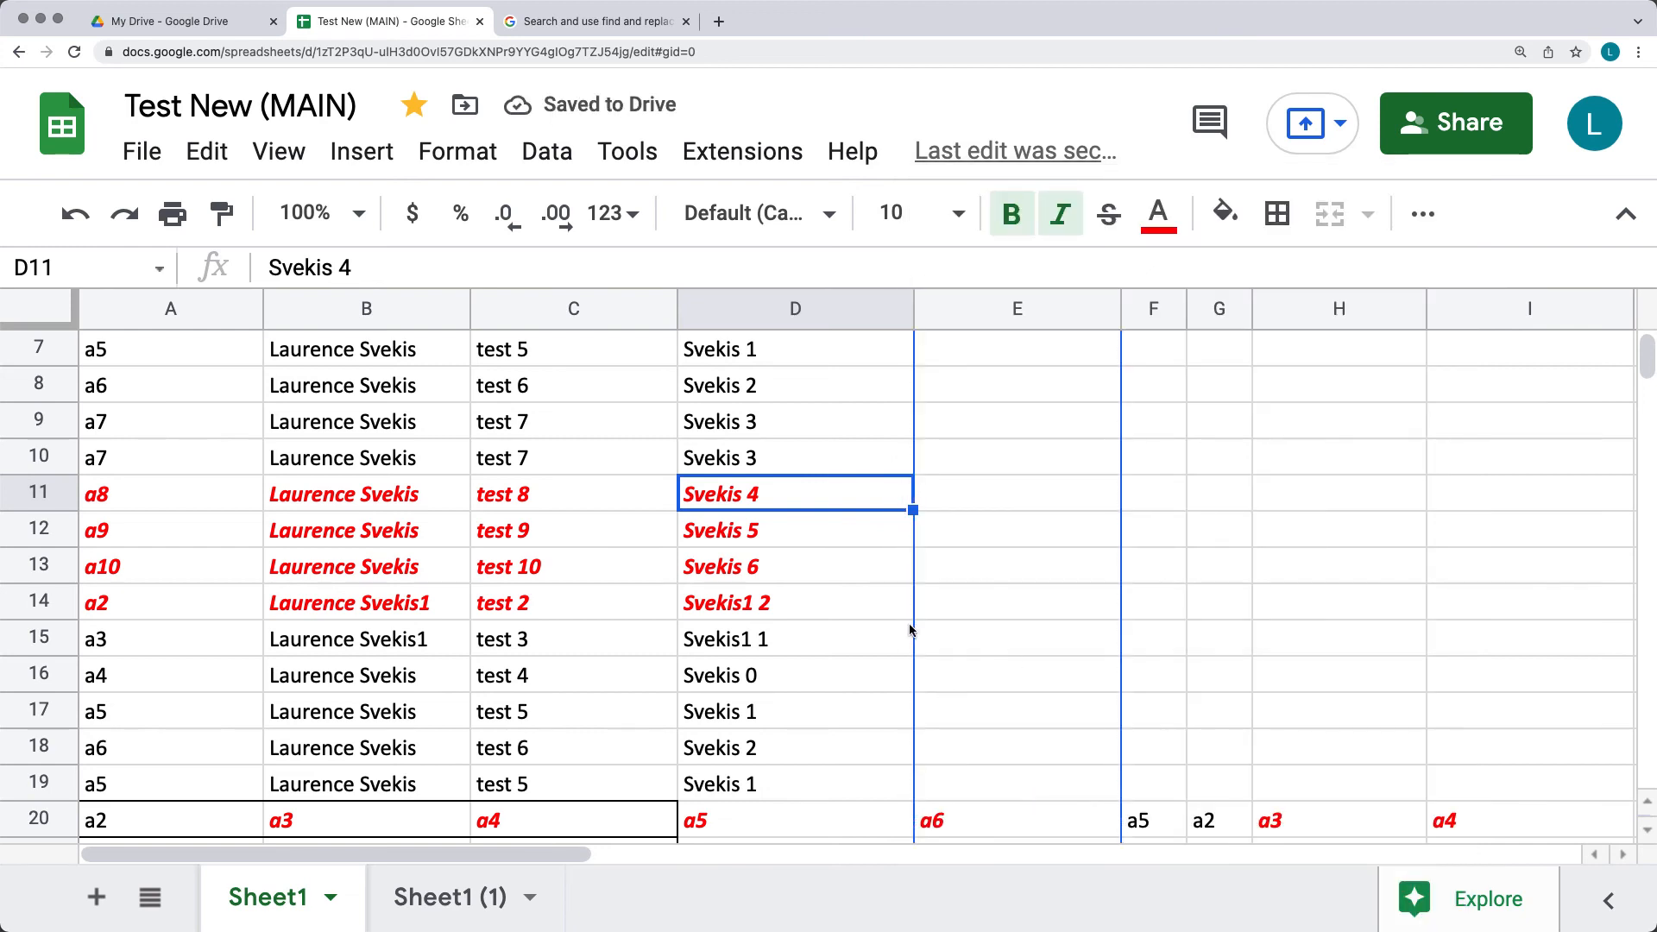
Step: Insert a fresh note reading "test new" on cell D11
click(854, 526)
click(881, 488)
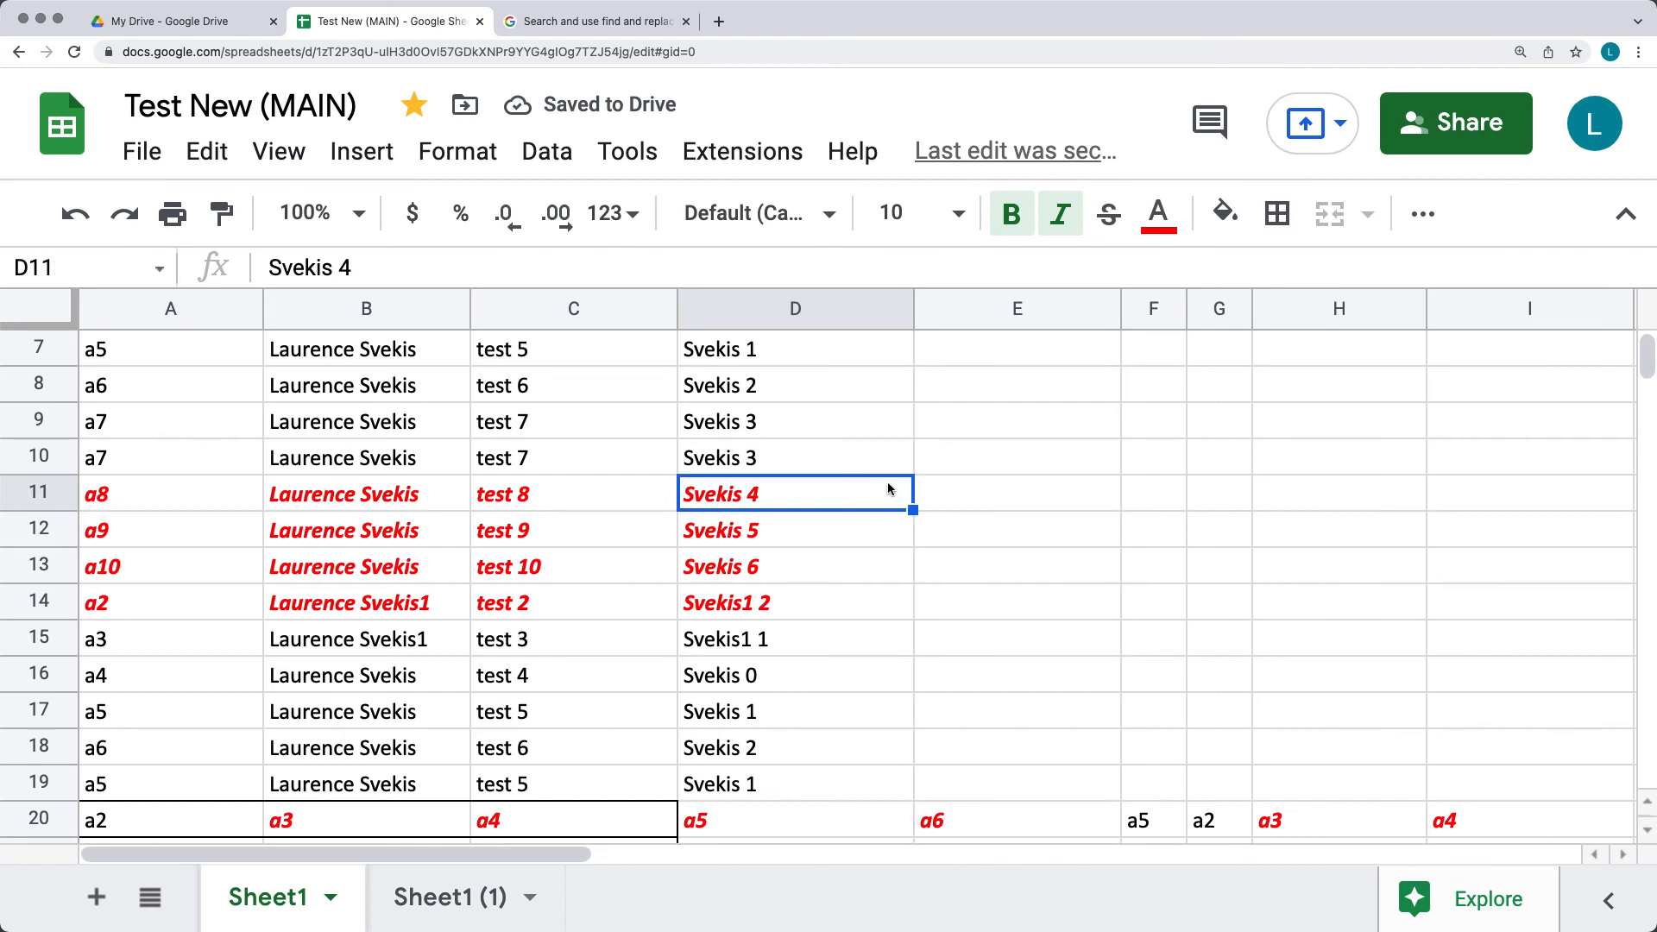
right_click(889, 488)
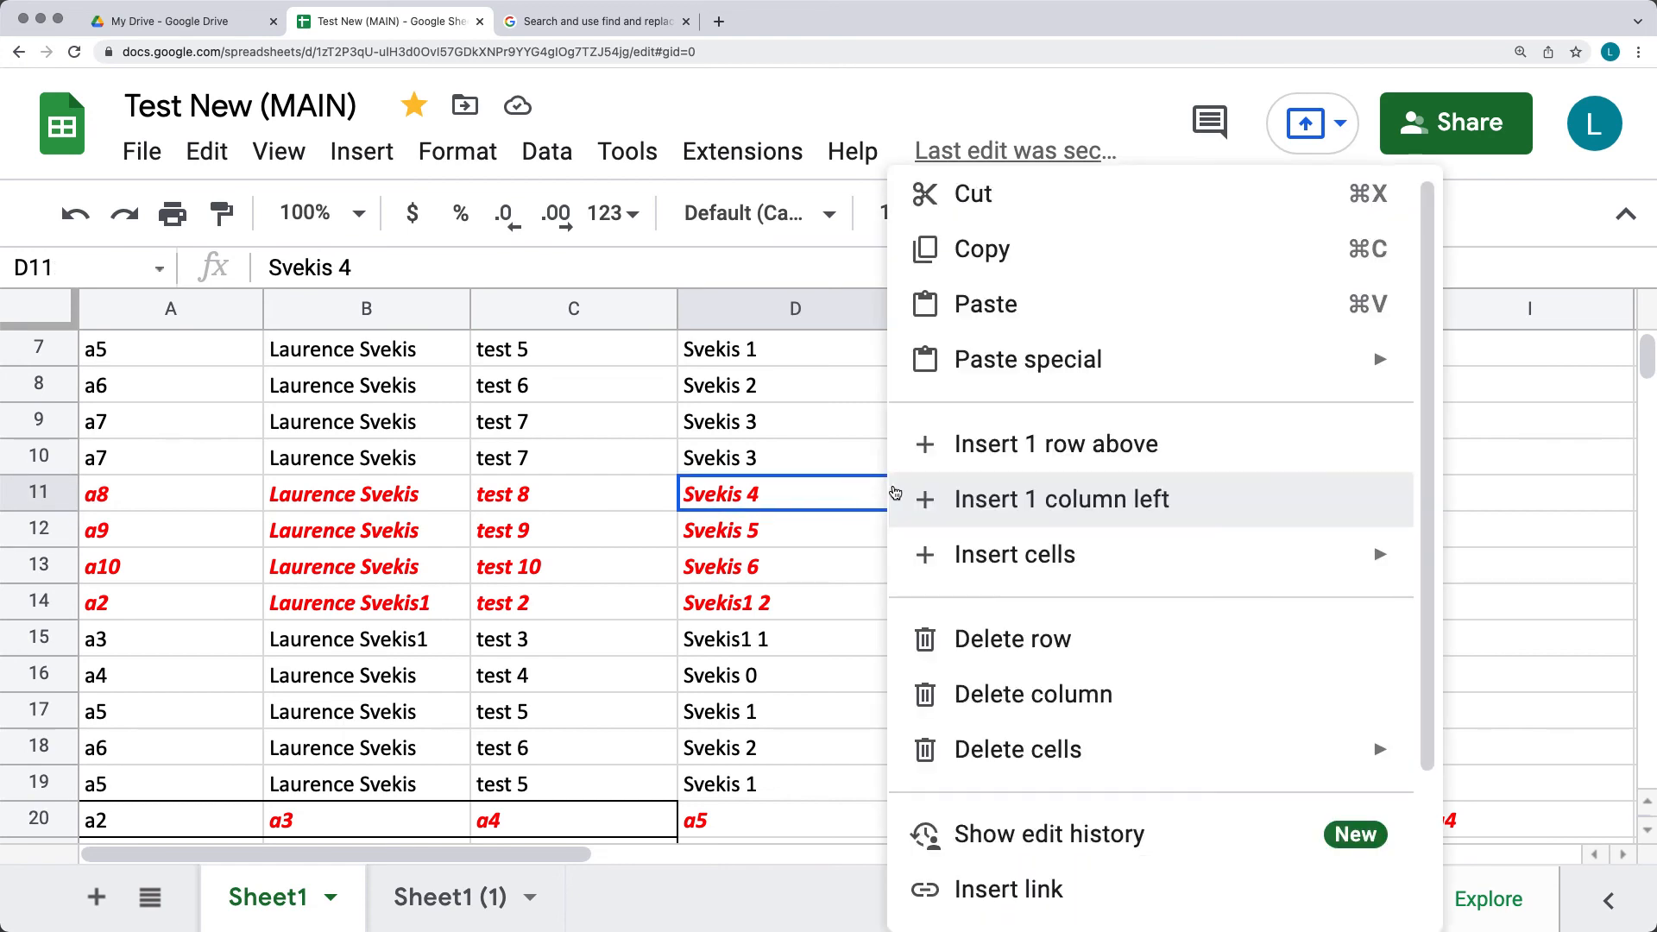
scroll(1036, 734, down, 3)
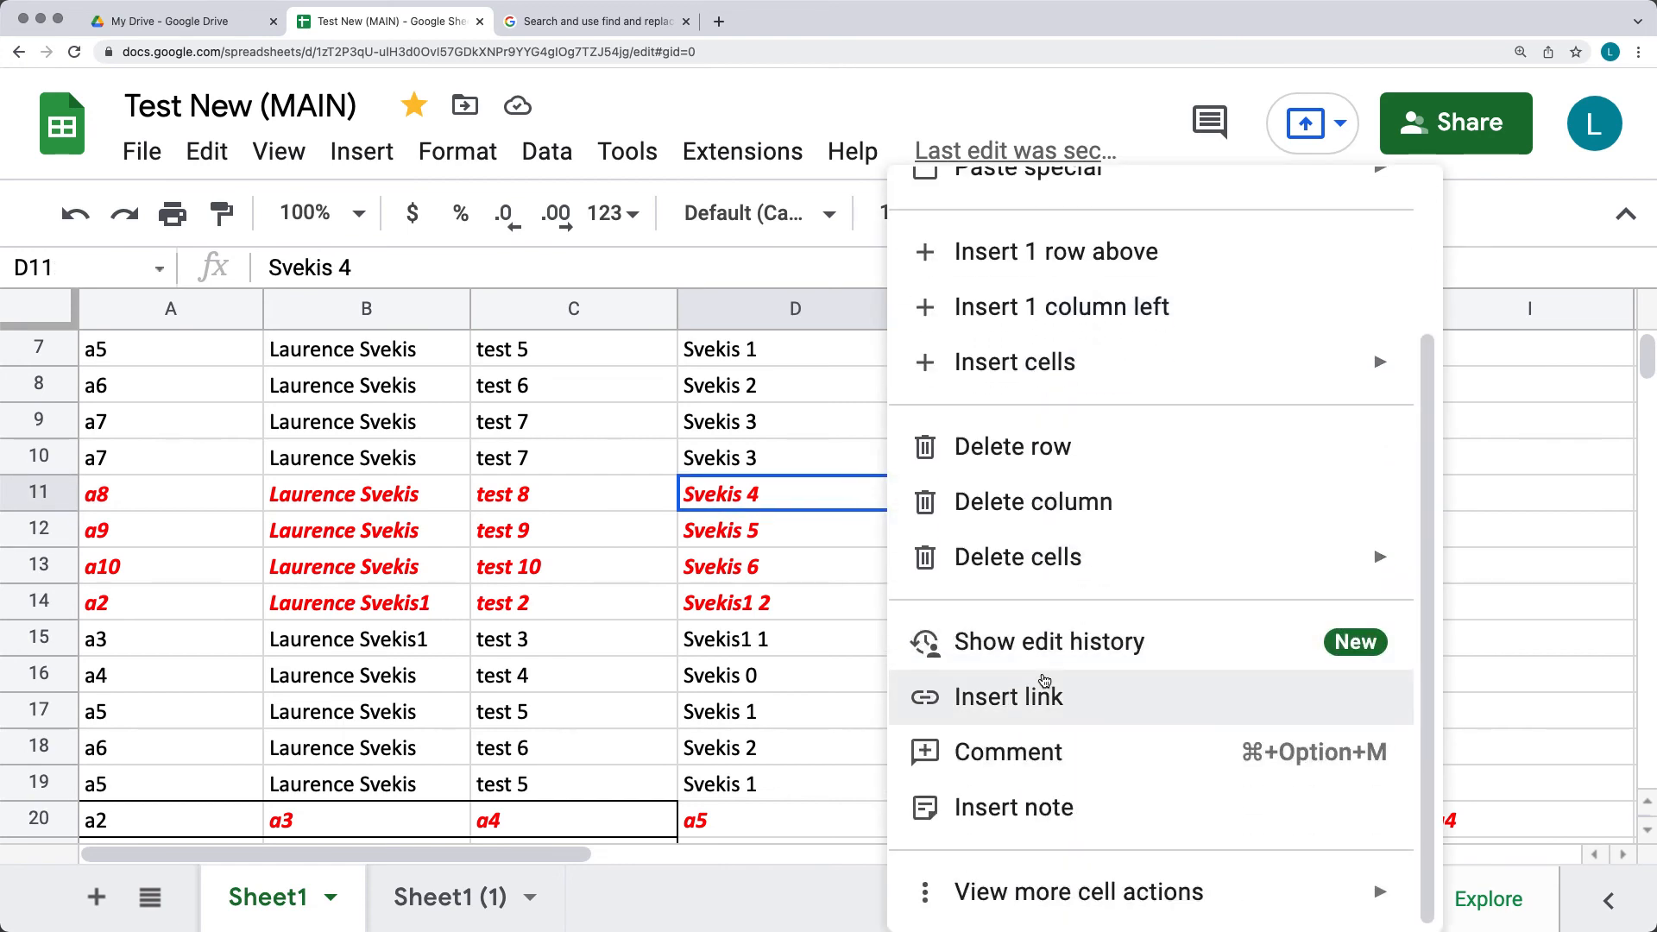
click(1027, 818)
text(t)
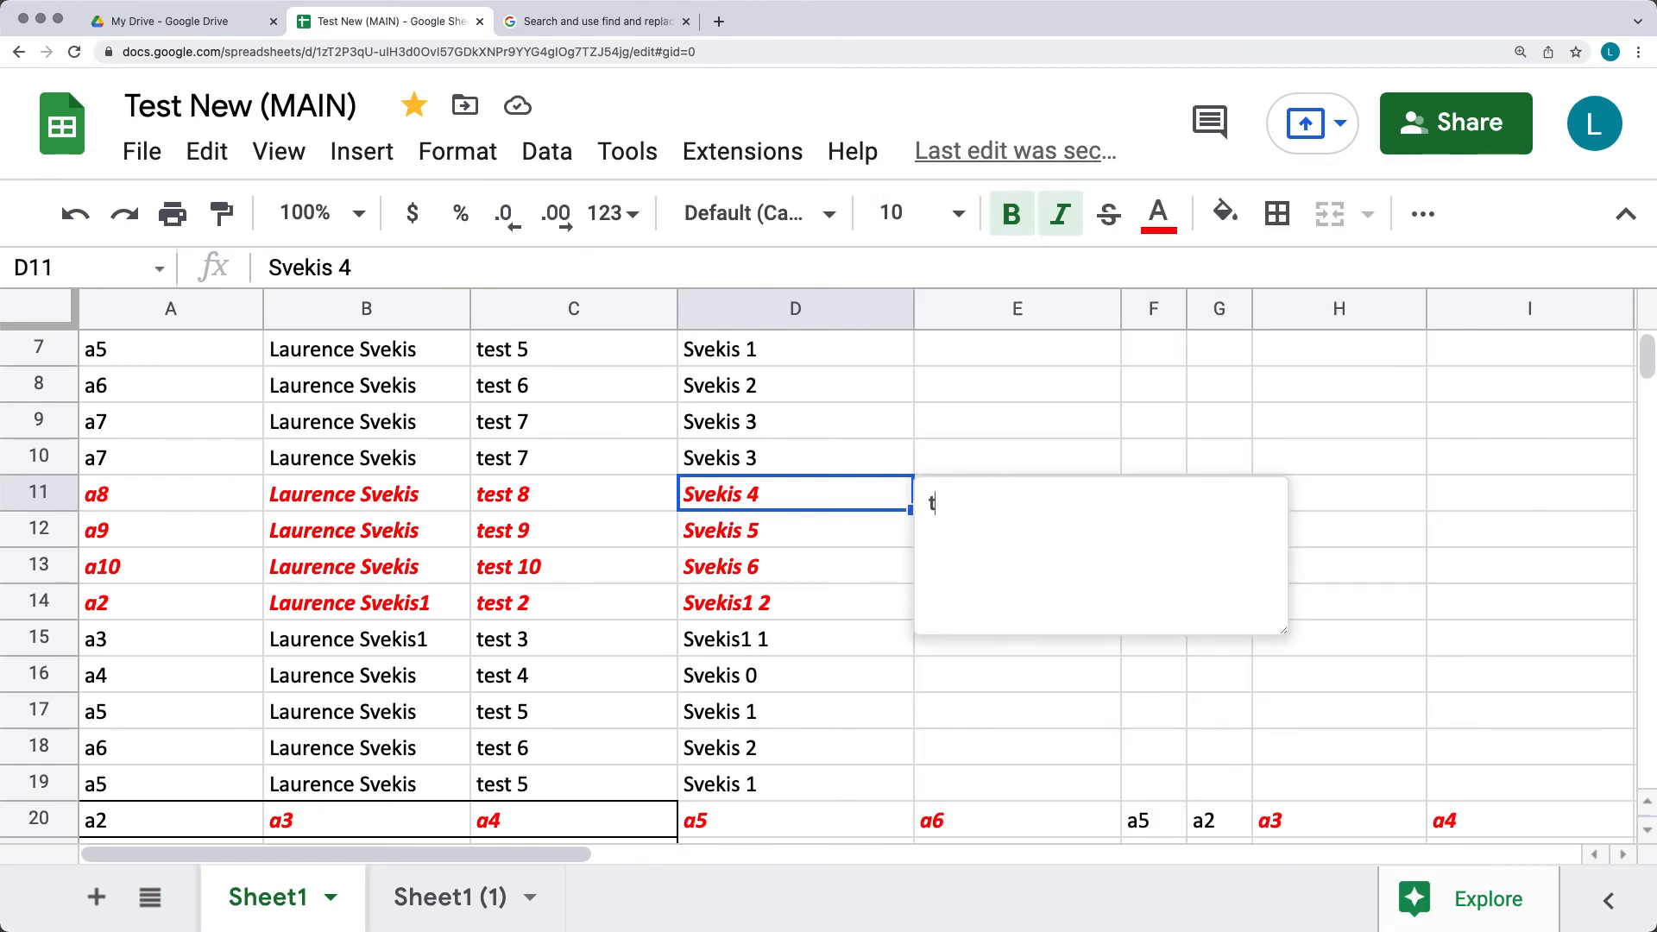
text(est new)
click(975, 723)
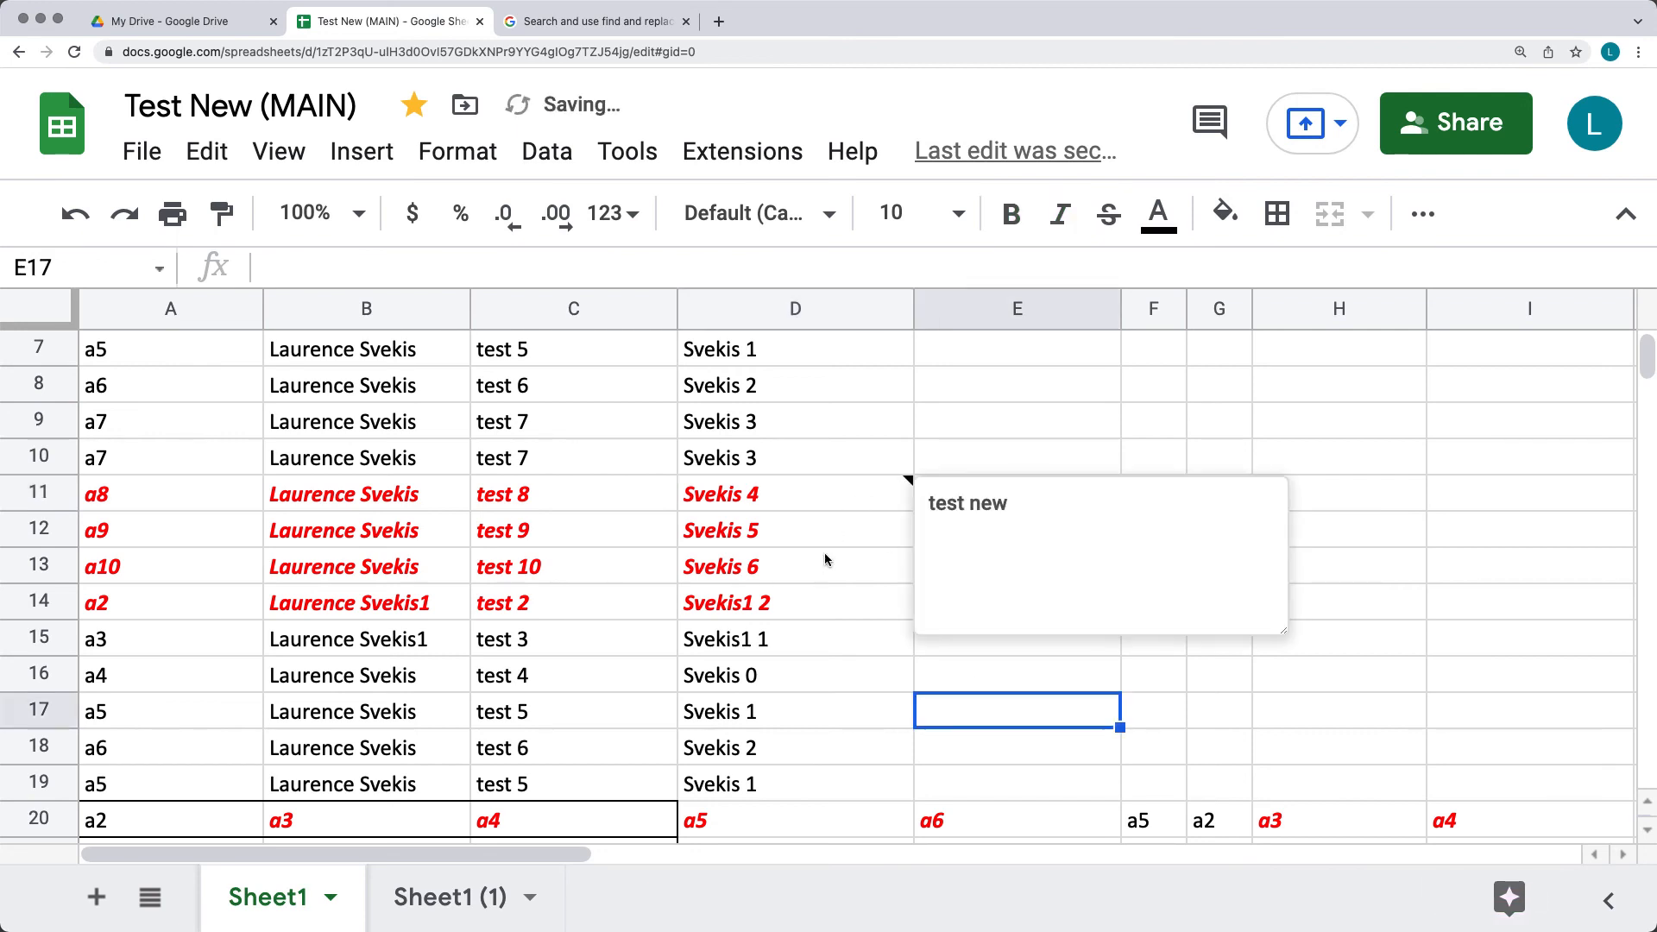
click(1010, 688)
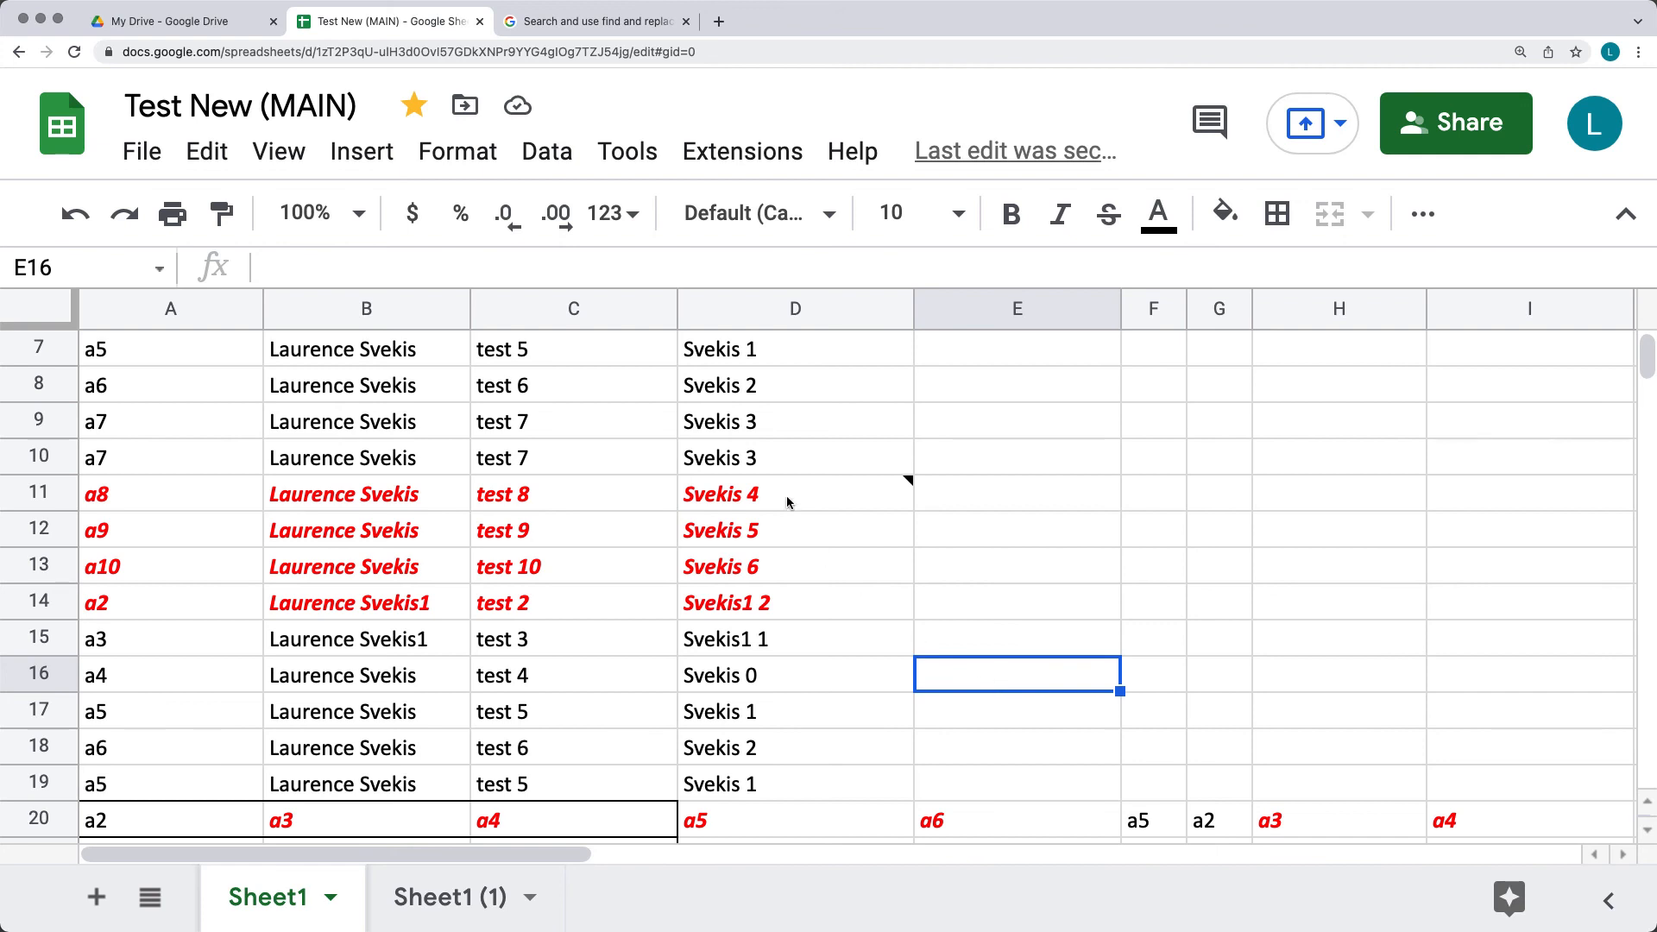
Step: View the note attached to cell D11
mouse_move(787, 511)
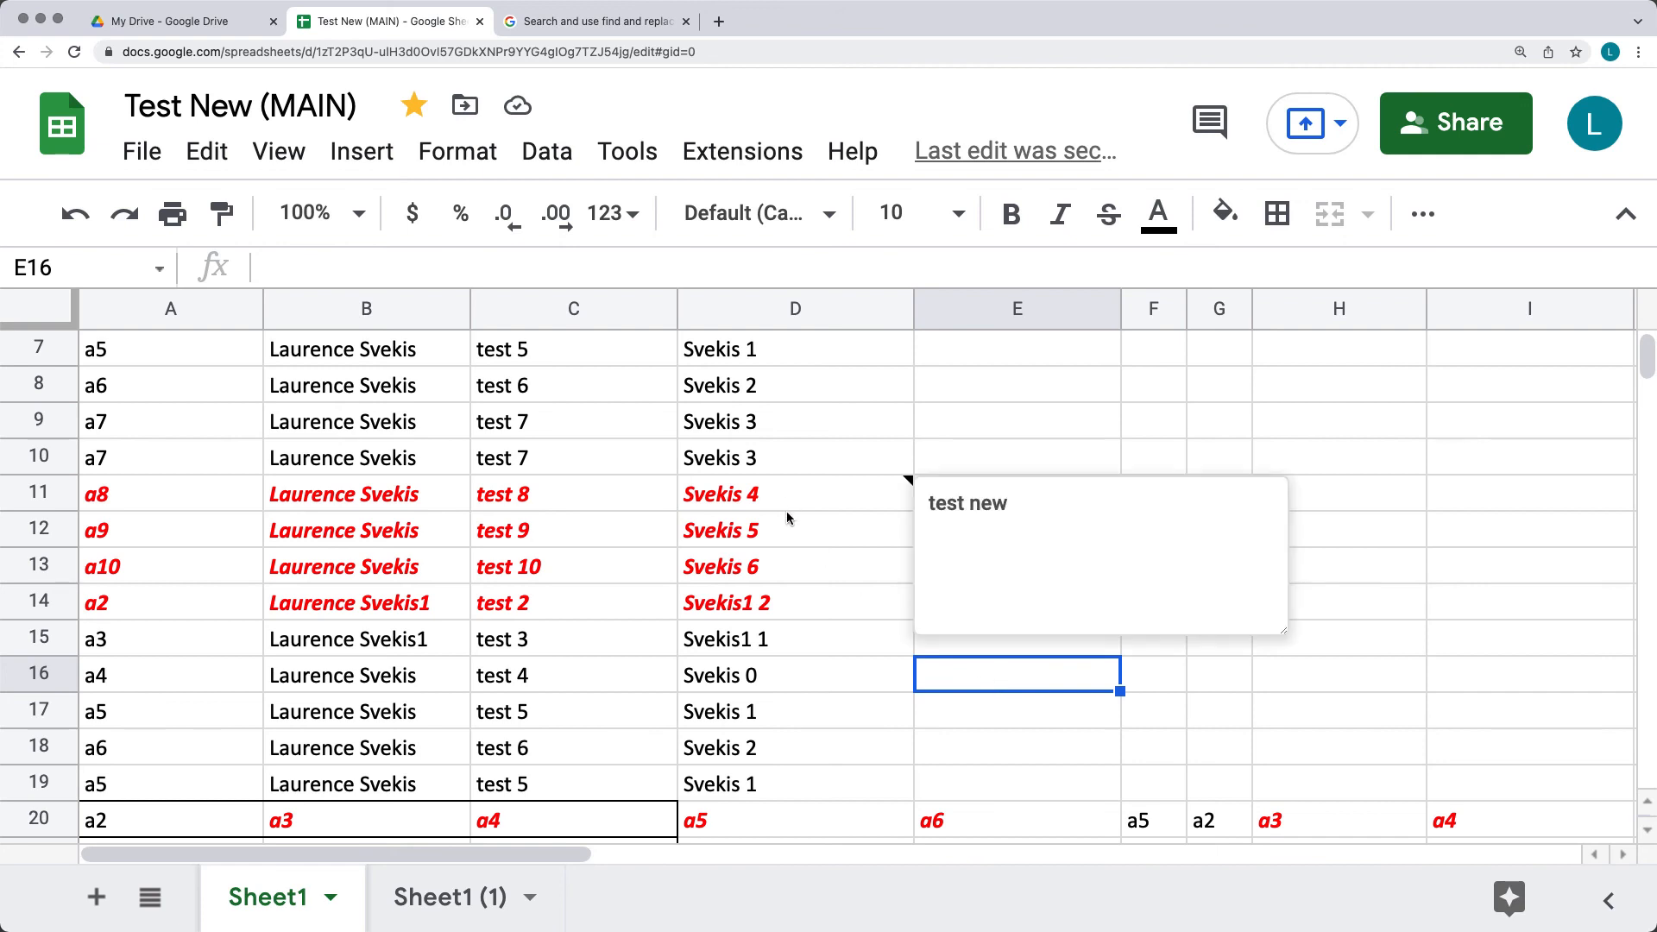
click(908, 483)
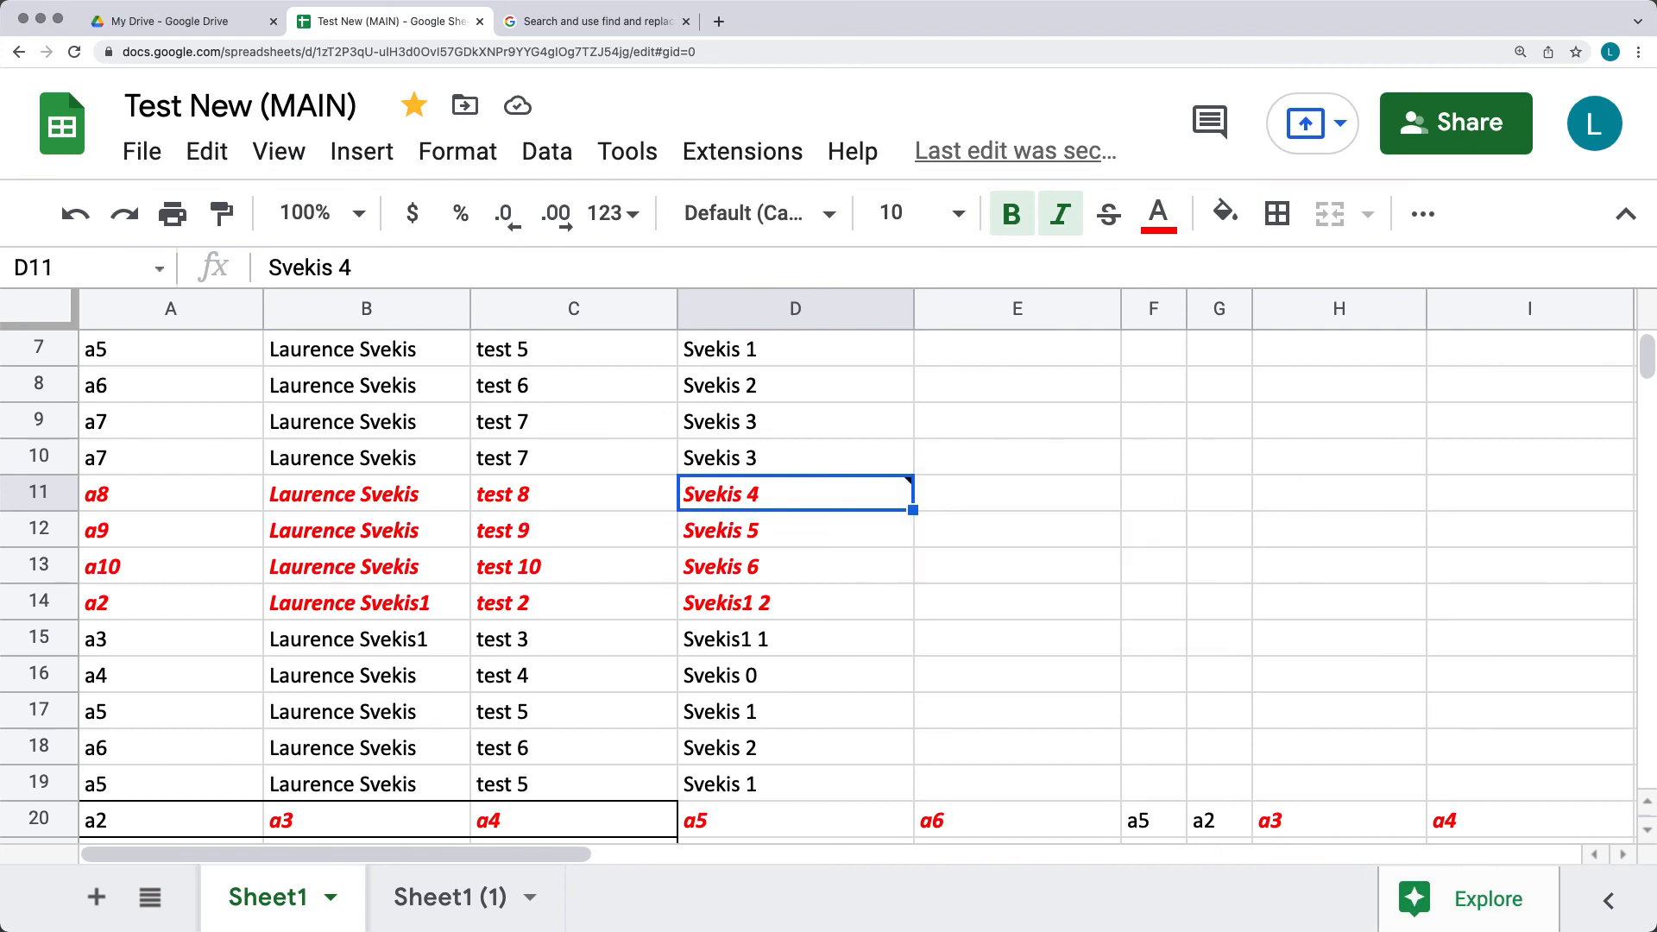
Step: Enter the numbers 4, 6, 5 and 45 in cells E7 to E10
click(1017, 362)
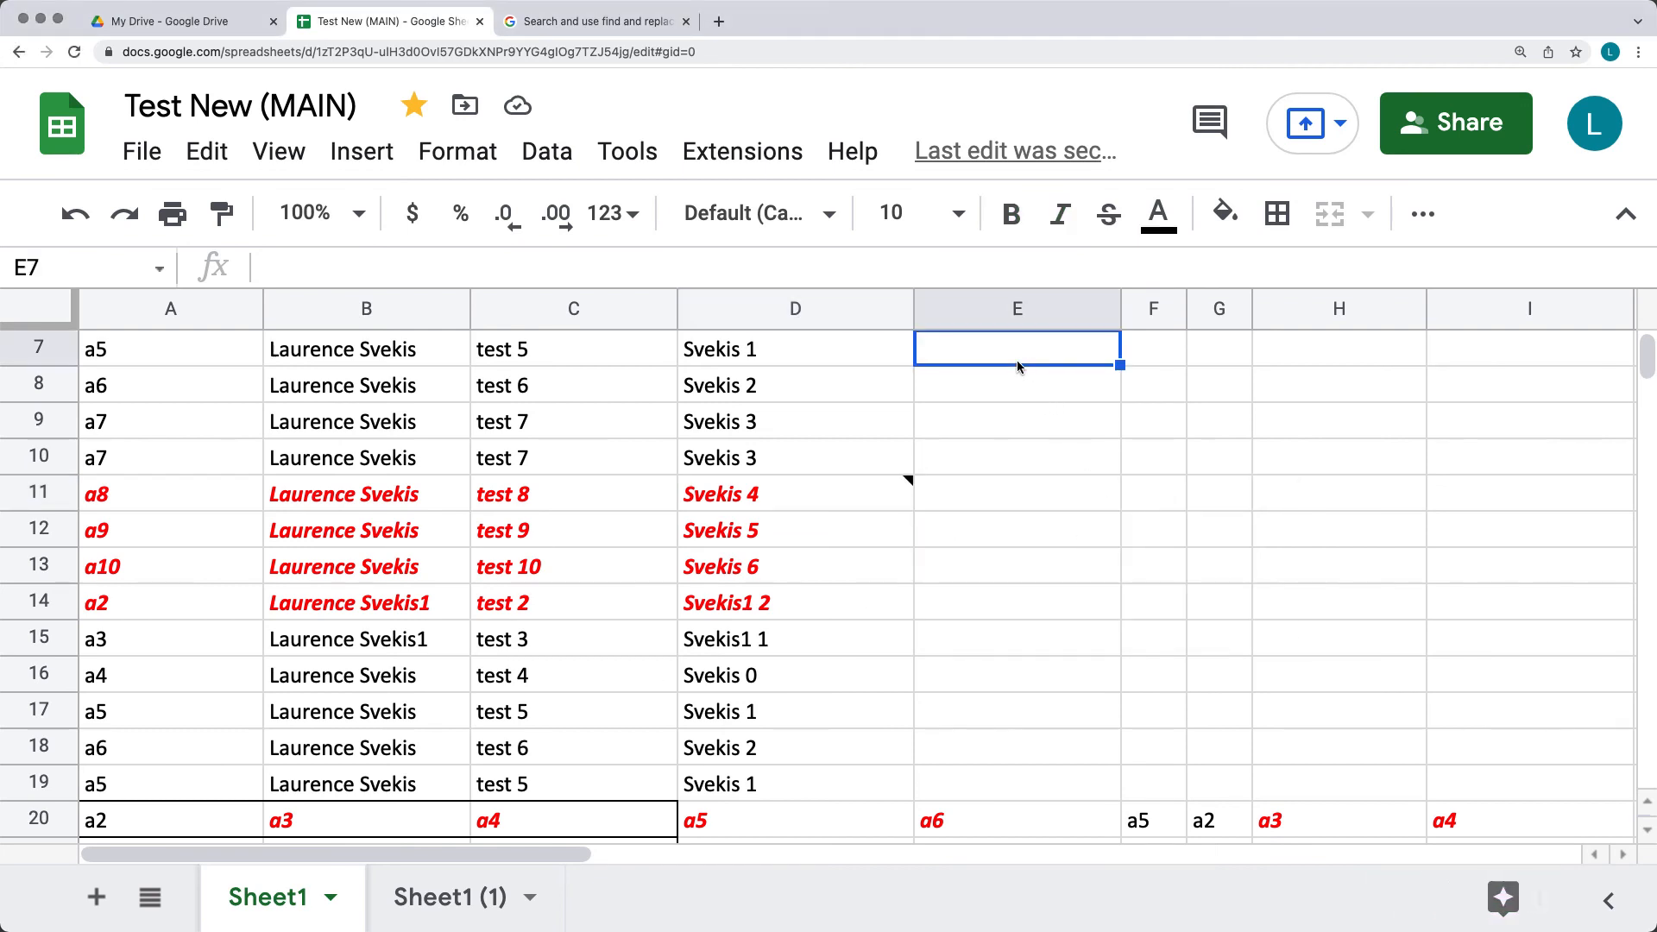
text(4)
click(1013, 406)
text(5)
key(Up)
text(6)
click(1021, 454)
text(4)
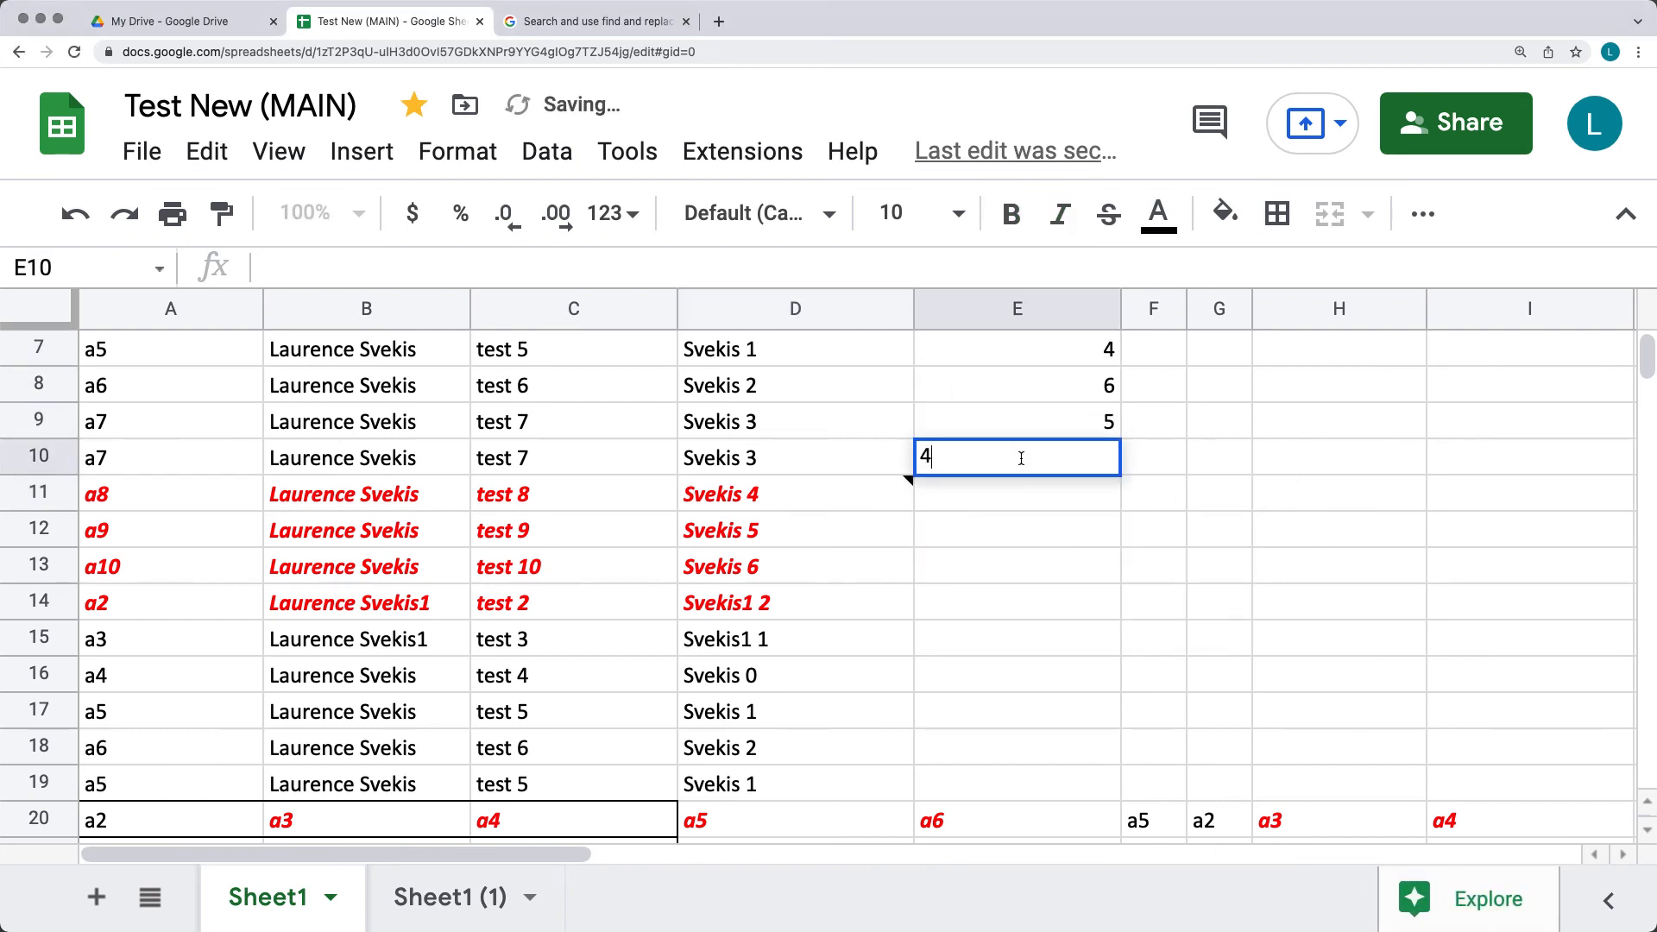
text(5)
key(Return)
Step: Fill cells F7 to F10 with the numbers 5, 54, 54 and 54
click(1132, 360)
text(5)
key(Return)
text(54)
key(Return)
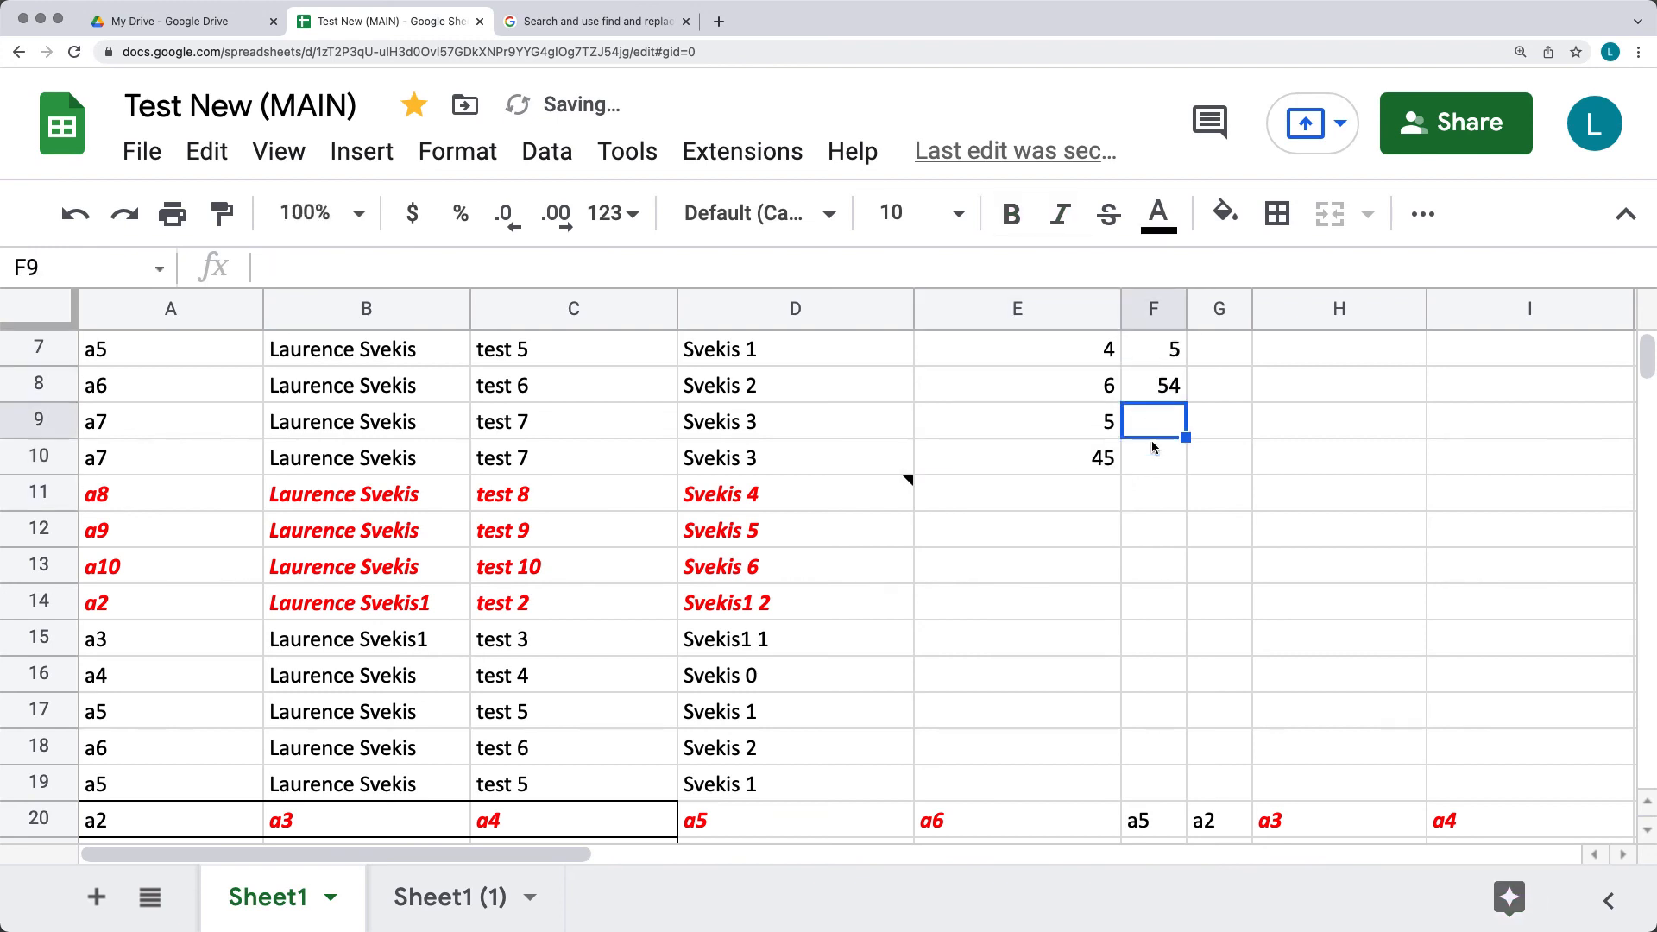
text(54)
key(Return)
text(54)
click(1147, 542)
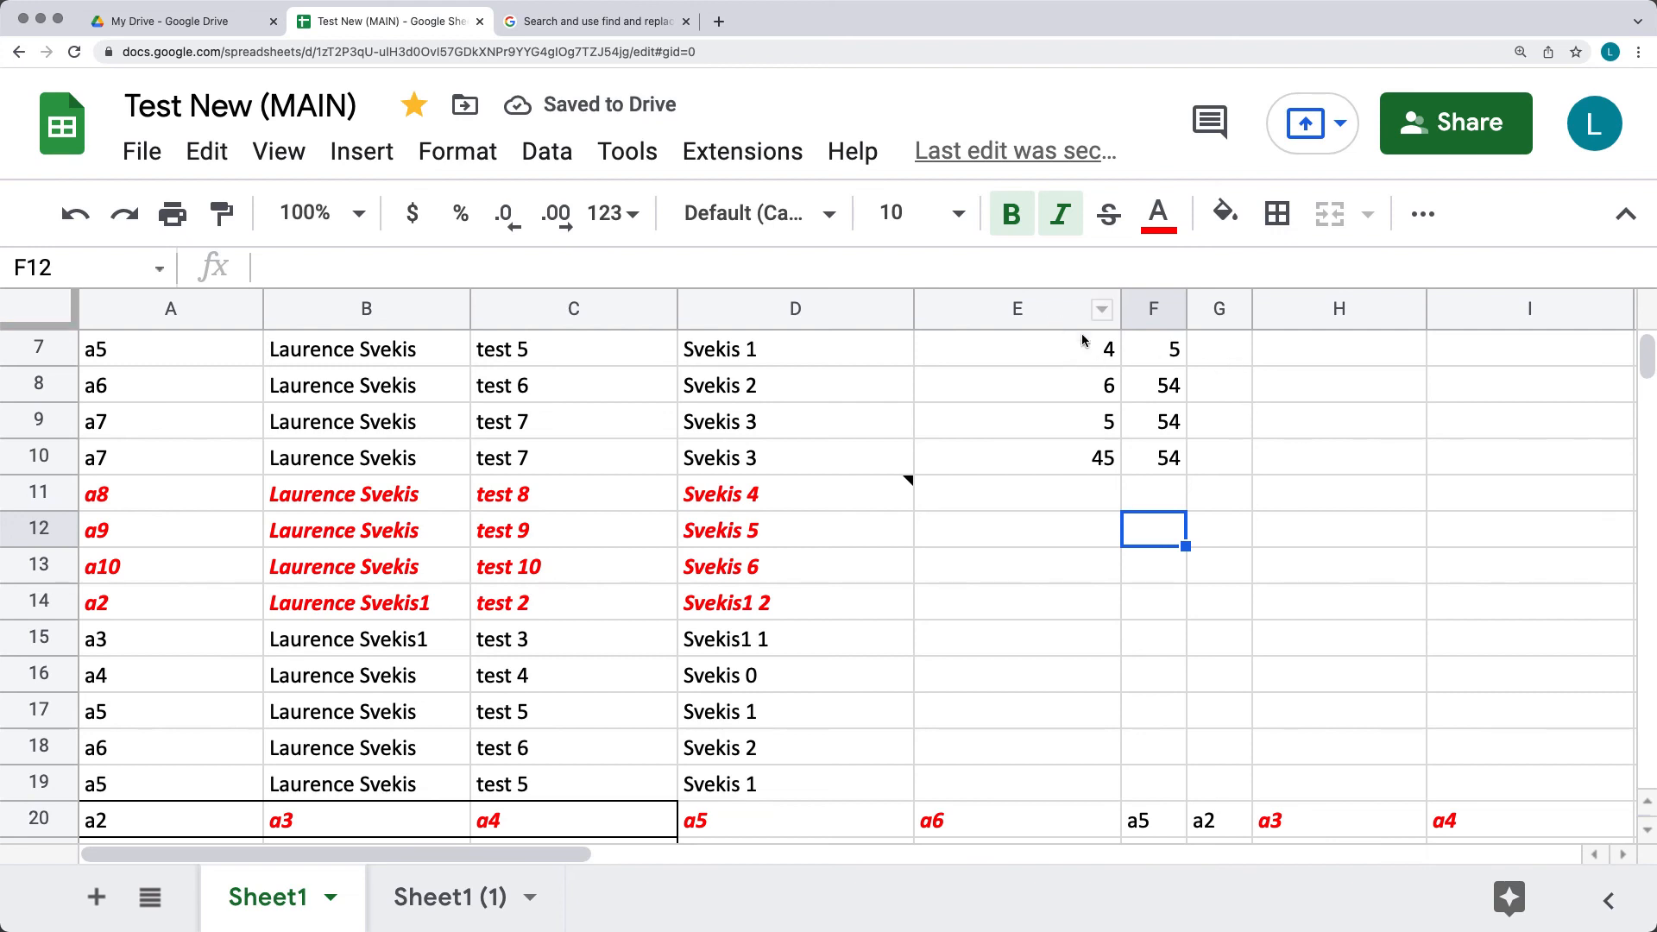
Step: Try the plain range reference =E7:F7 as the formula in cell G7
click(1220, 351)
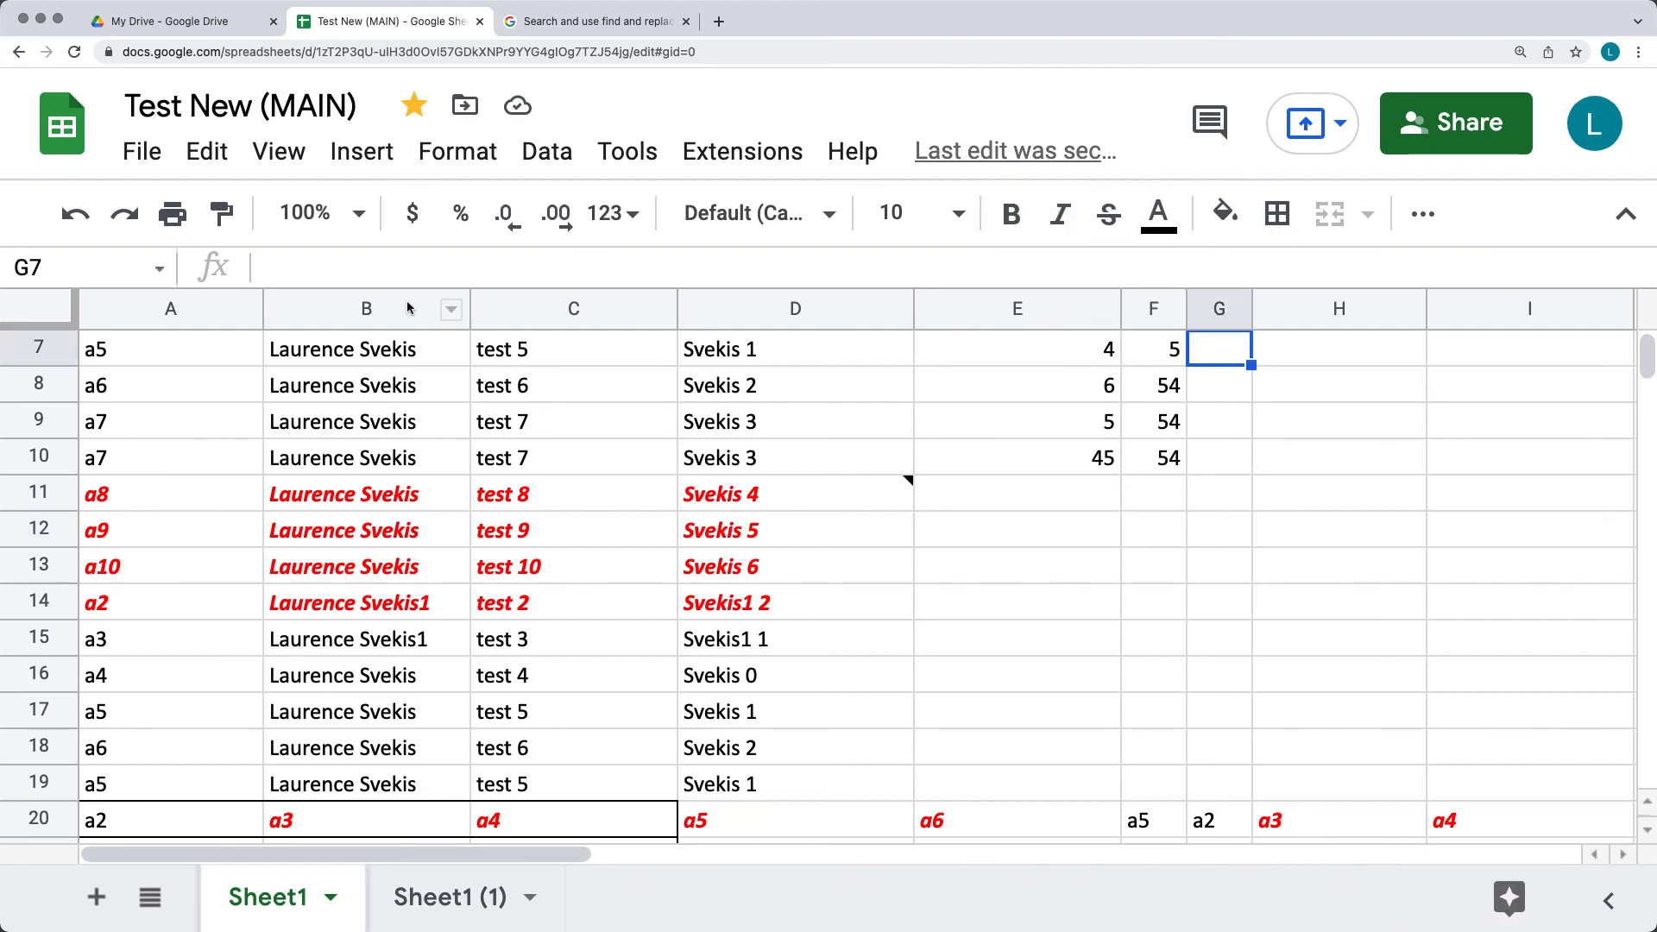
click(329, 273)
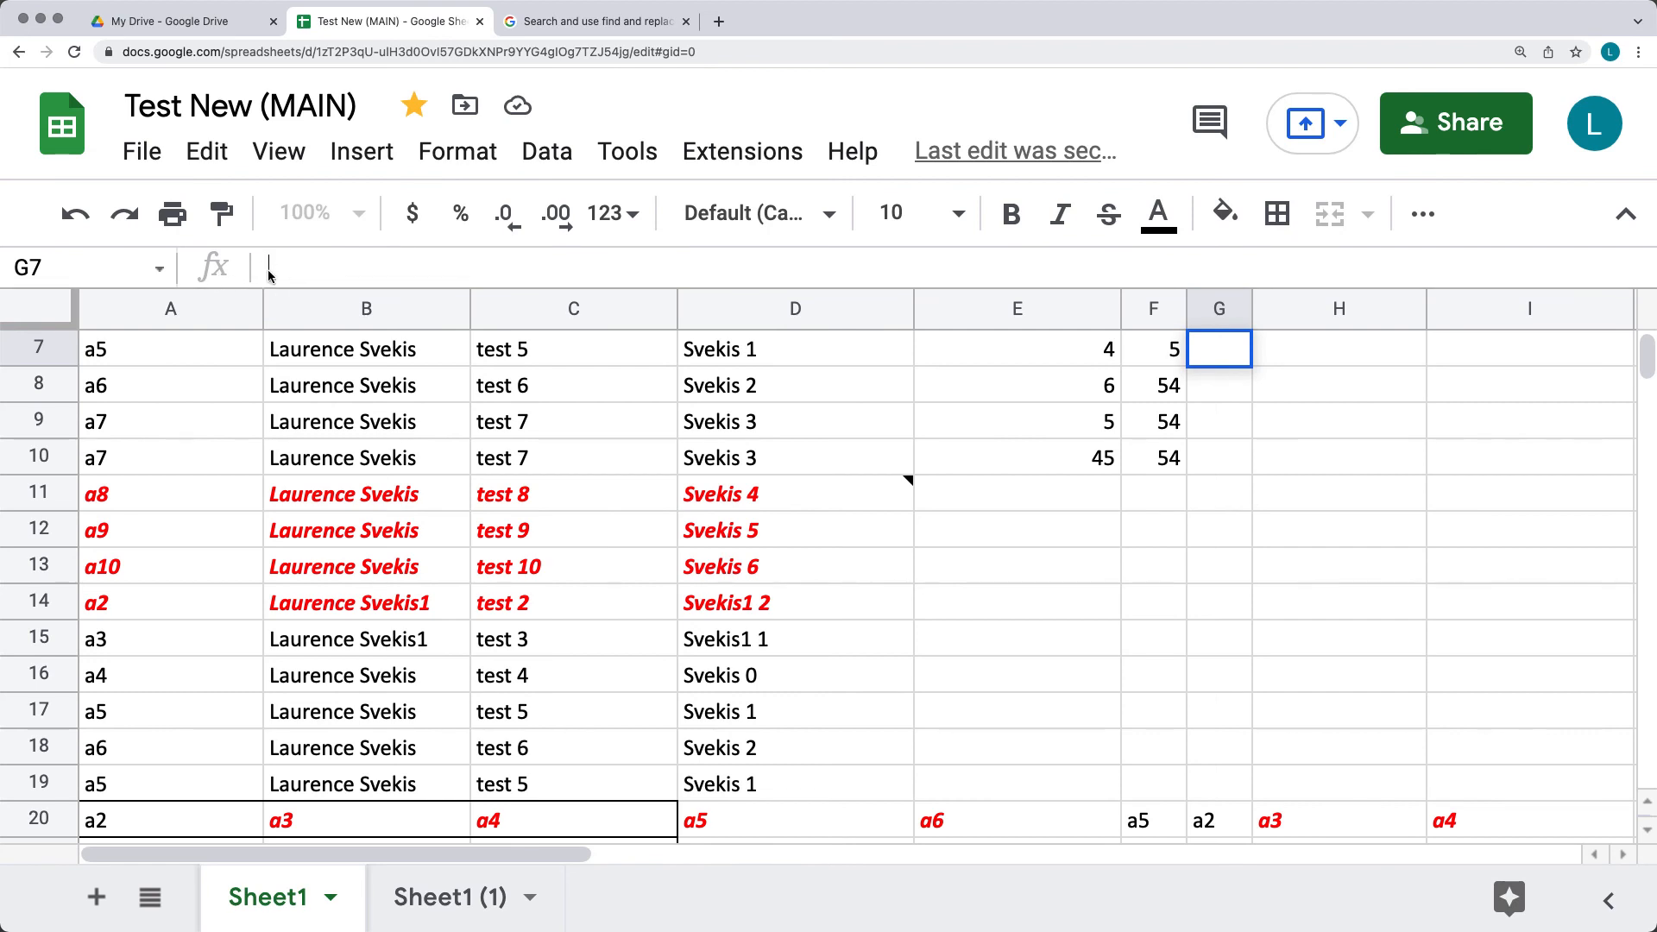
text(=)
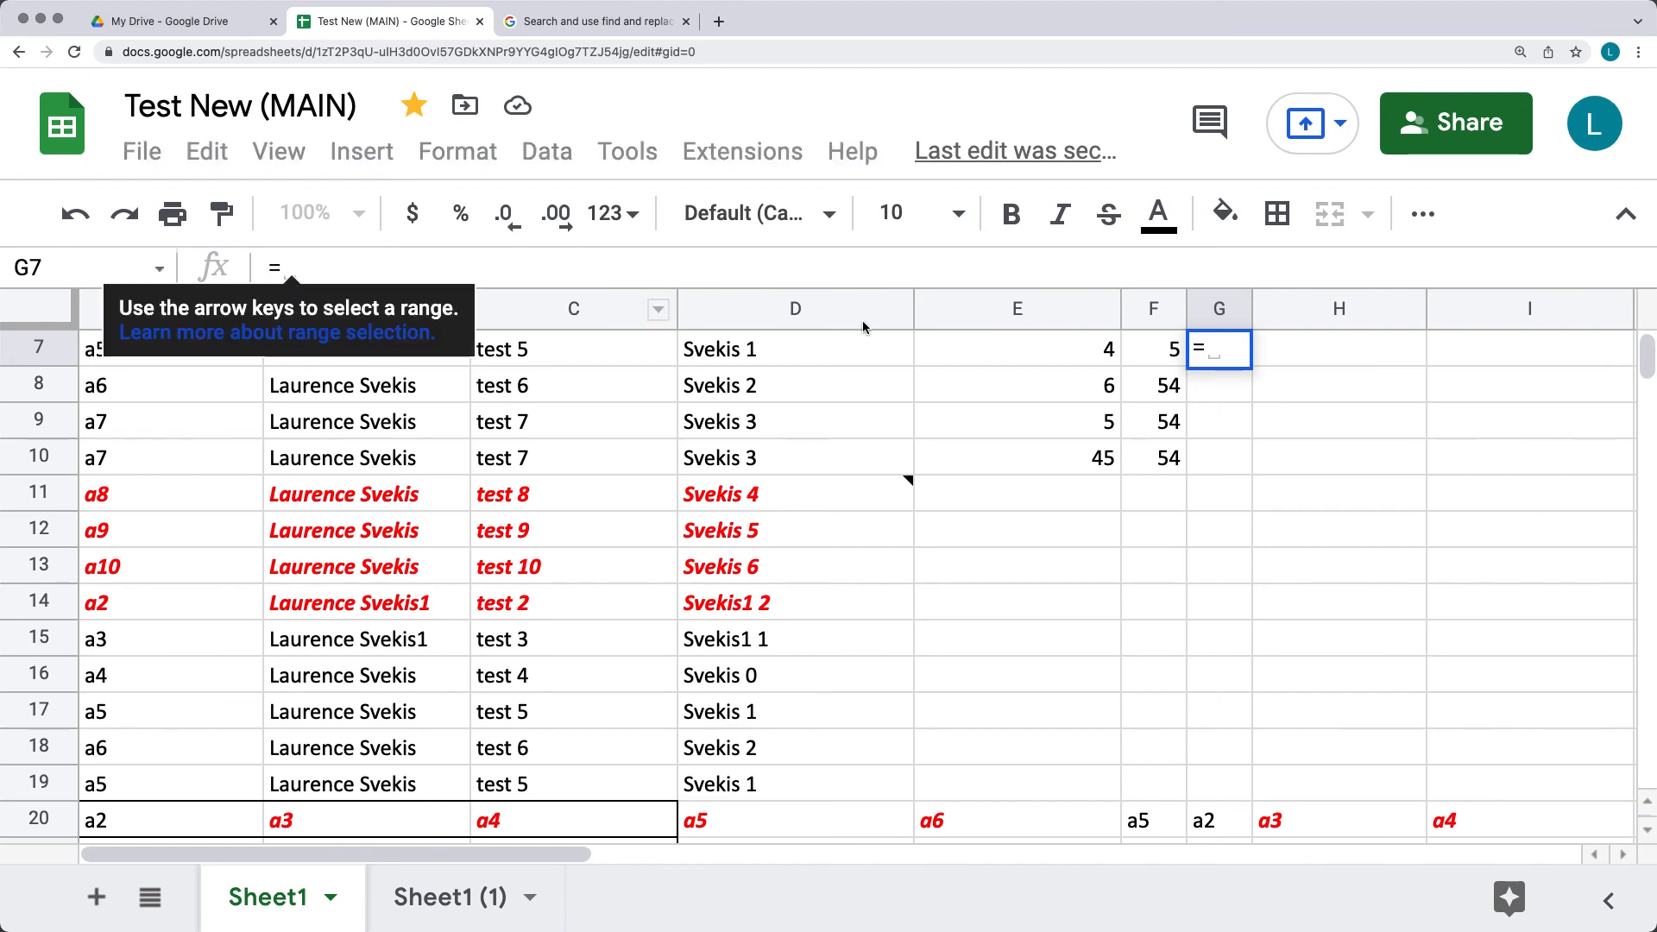
drag(1051, 358, 1150, 357)
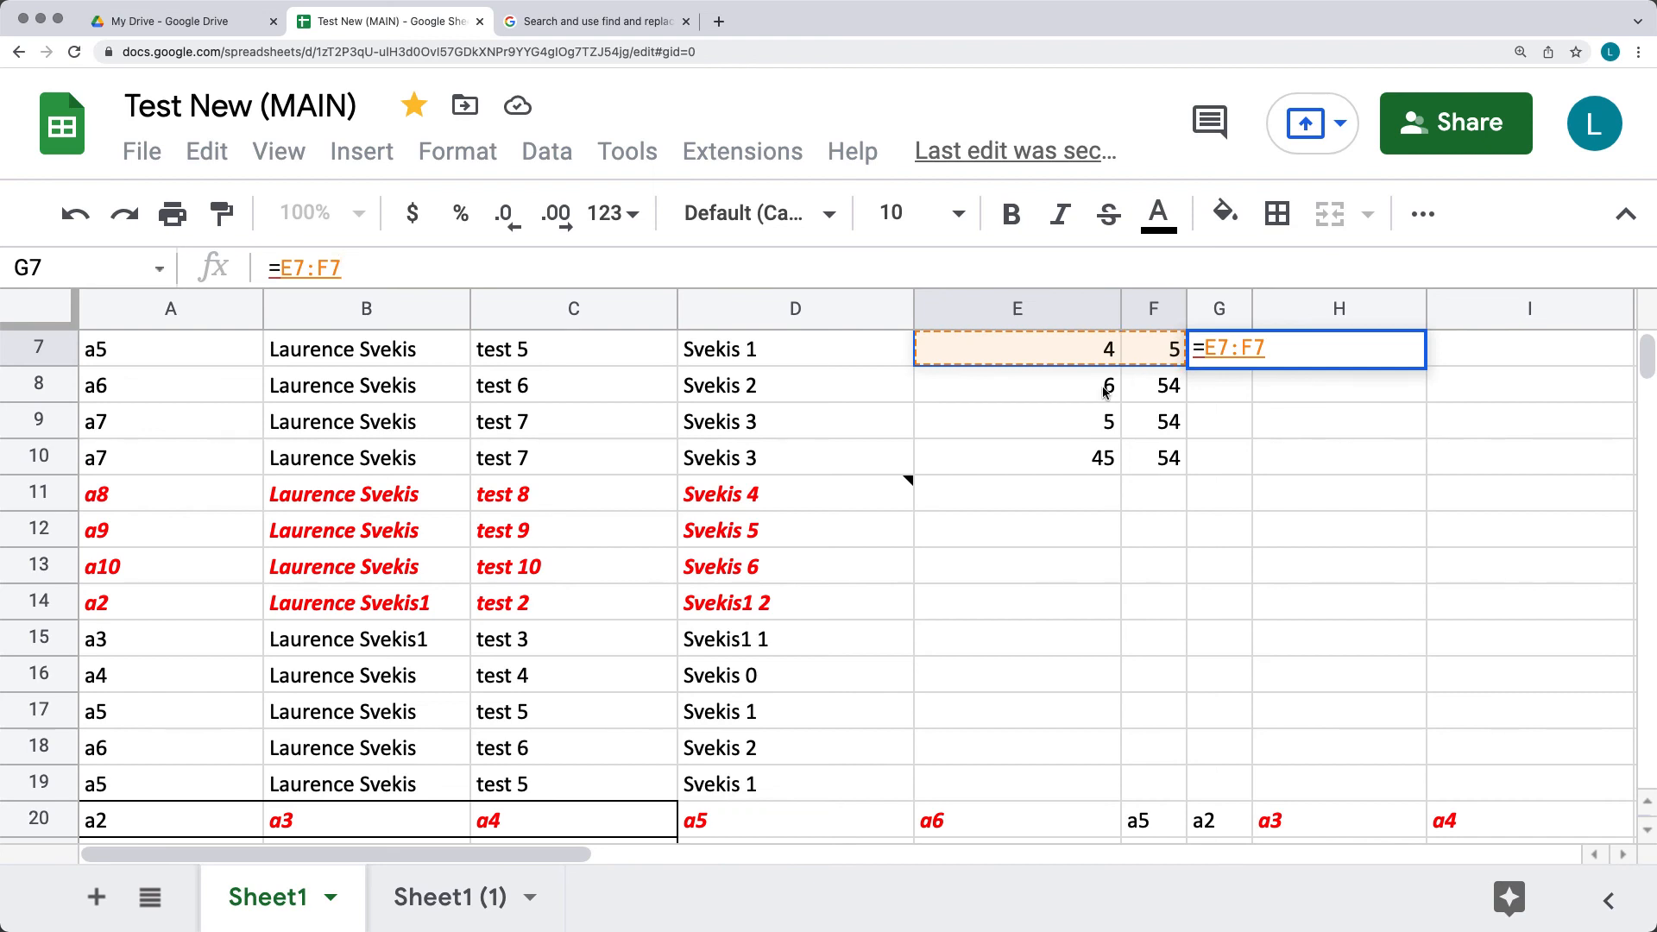
click(387, 267)
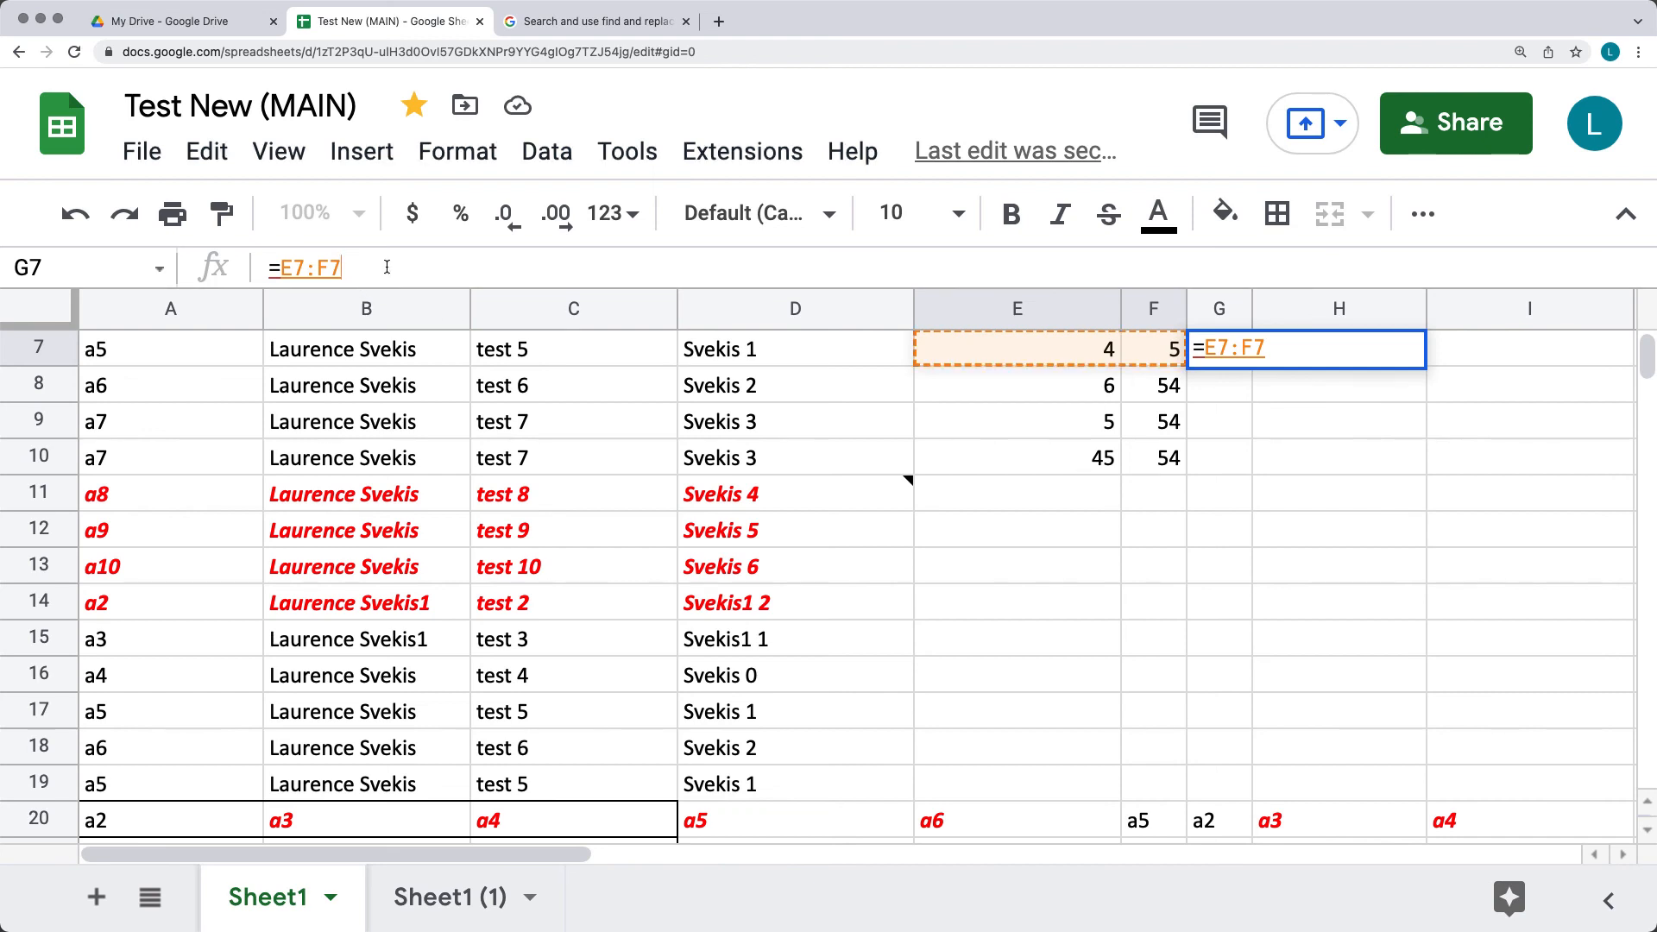
key(Return)
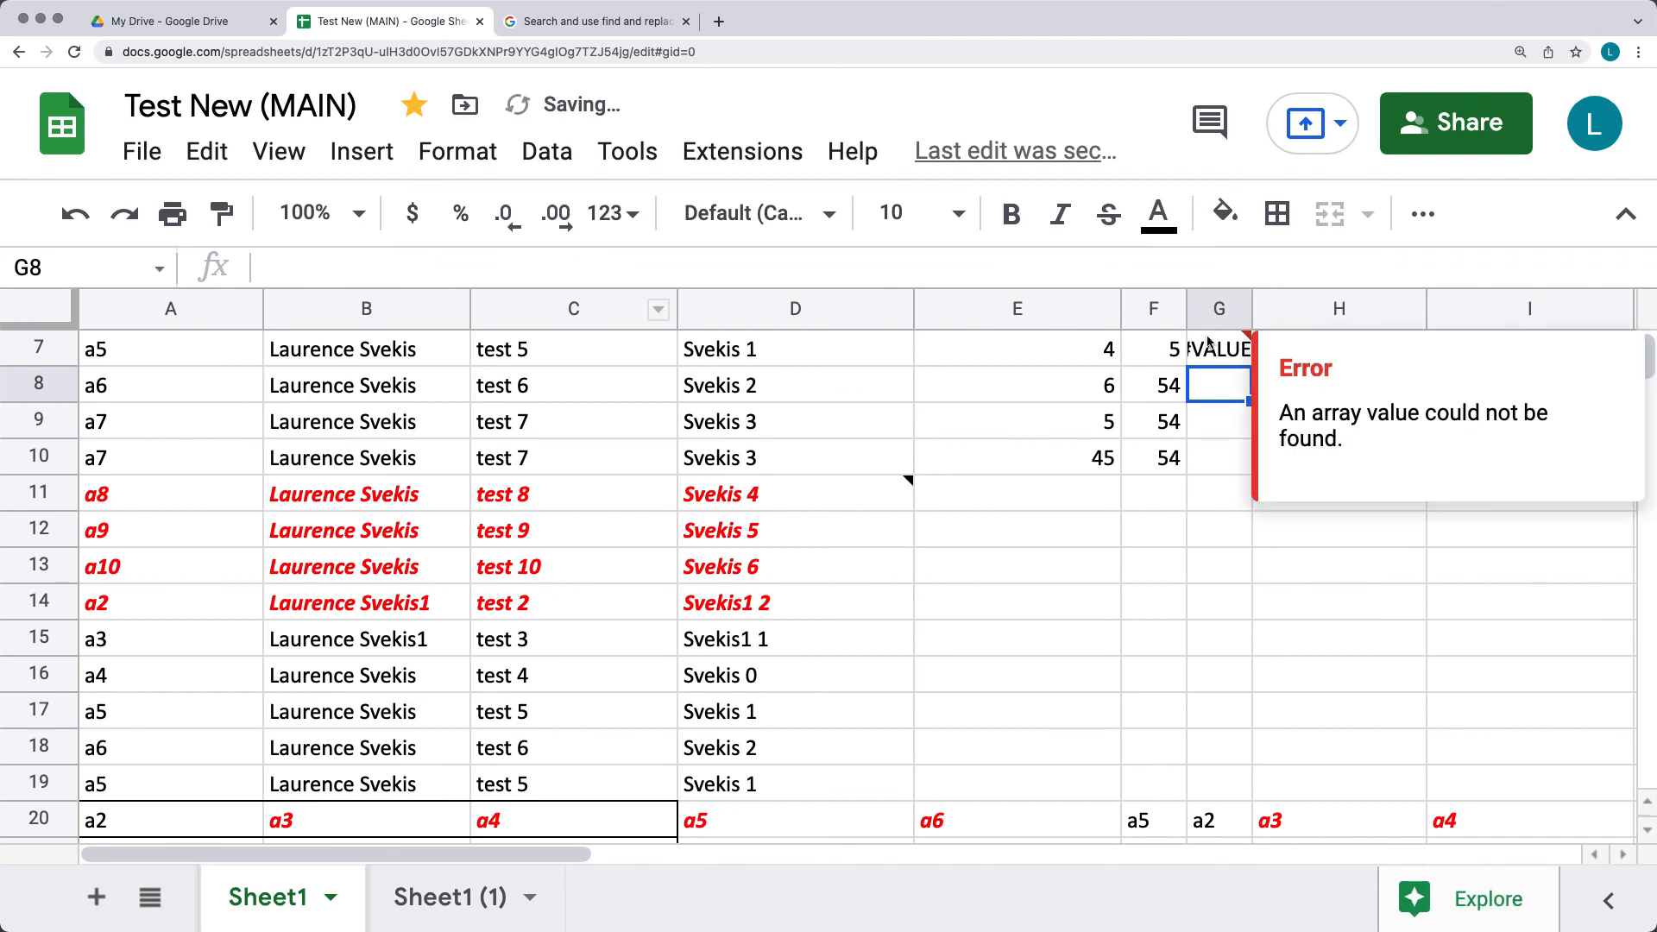
Step: Remove the range reference from the formula in cell G7, keeping only the equals sign
click(1208, 348)
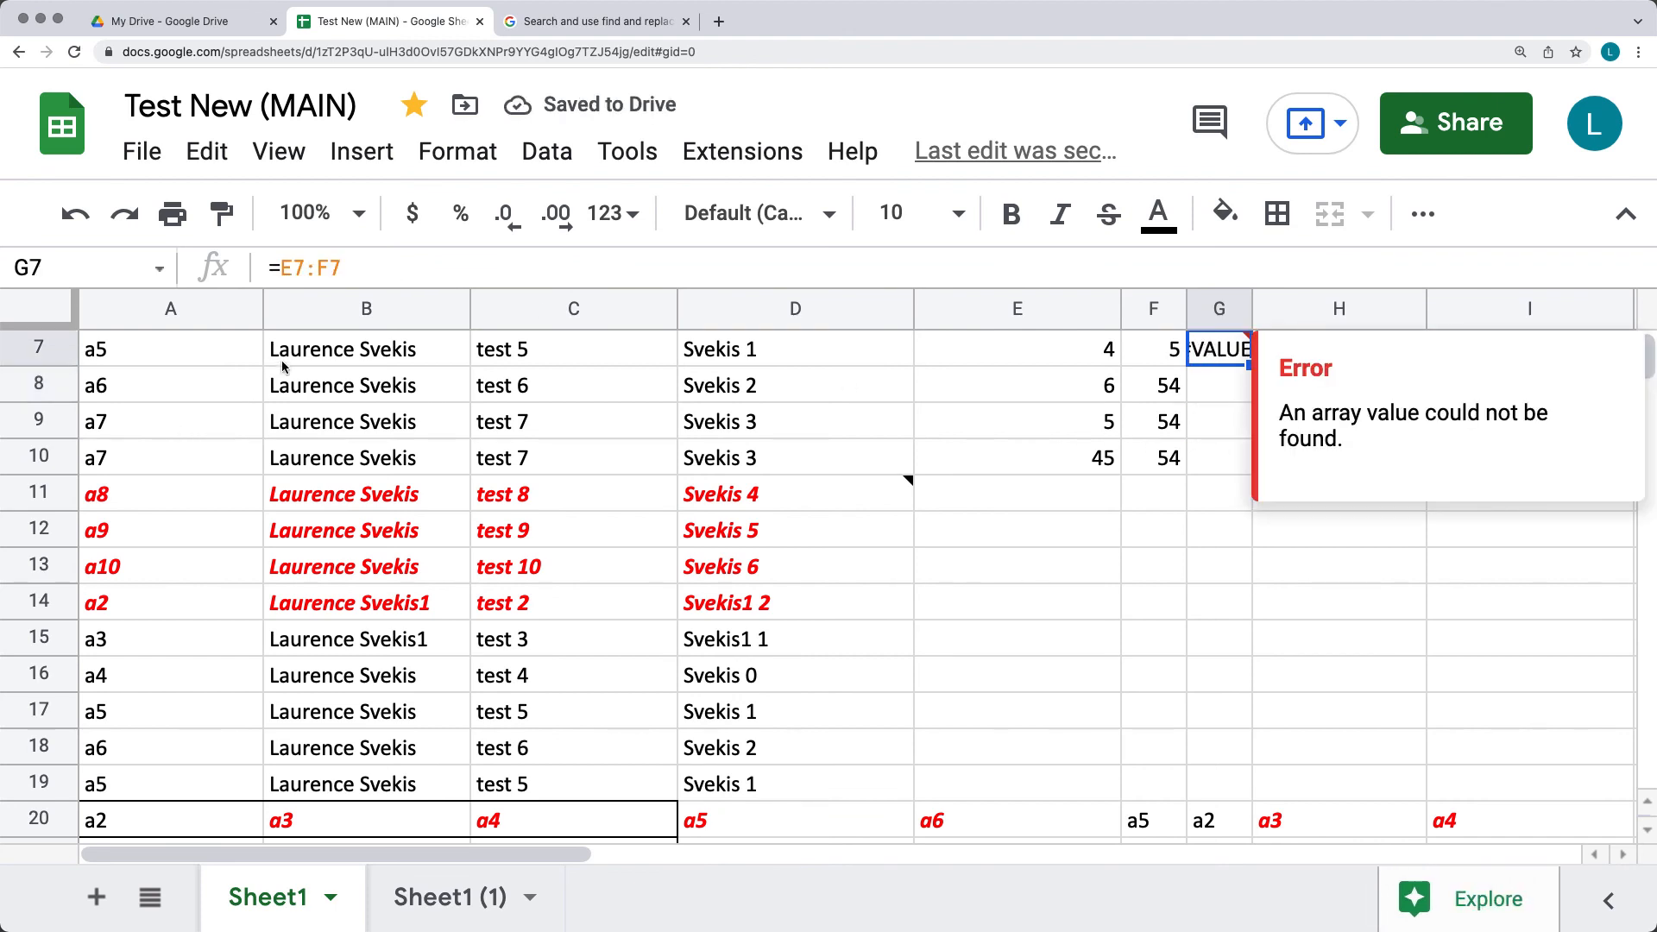
click(280, 270)
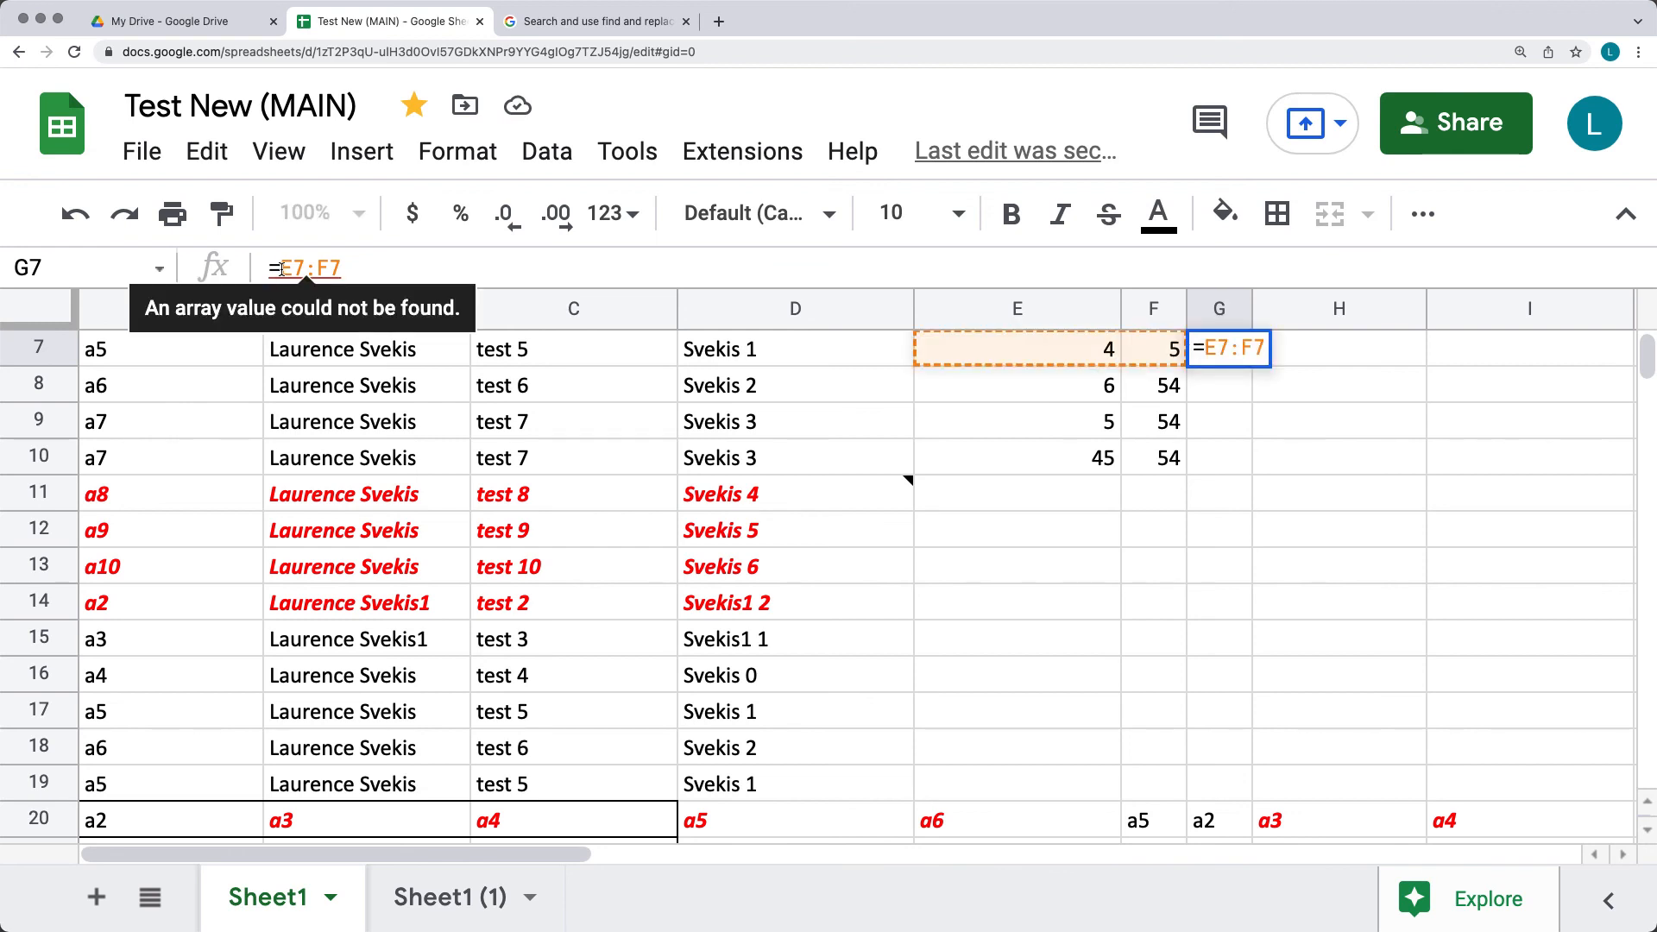
drag(280, 269, 428, 272)
key(BackSpace)
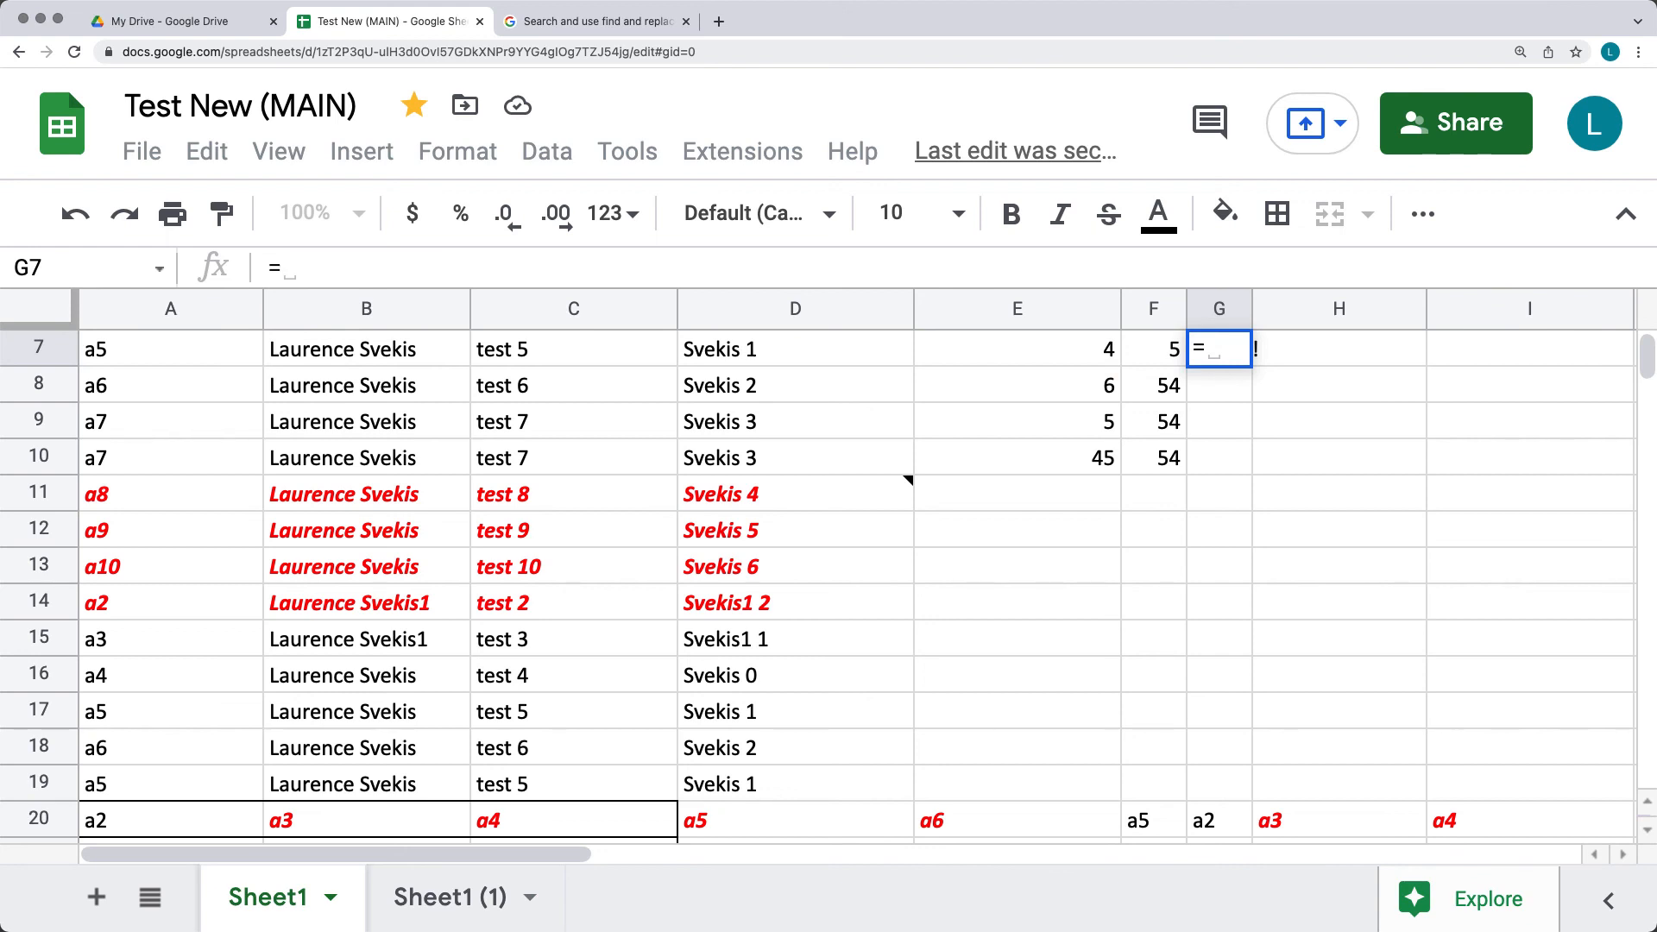
Step: Complete the formula in cell G7 as =SUM(E7+F7+100), referencing the two number cells in that row
text(S)
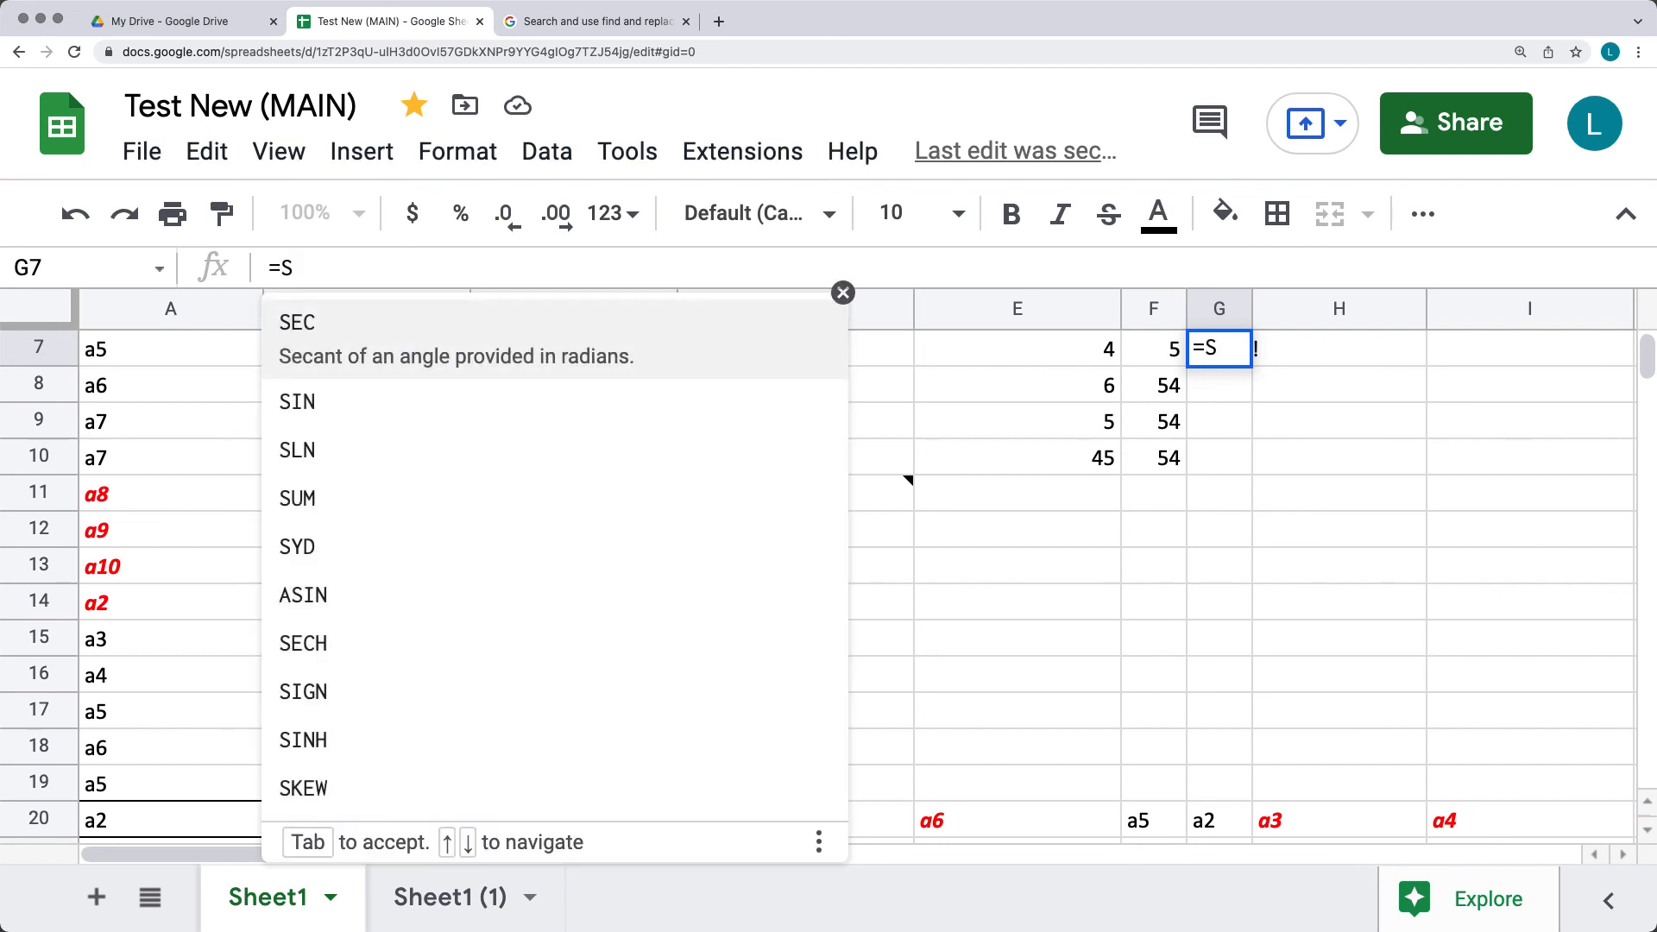
text(UM)
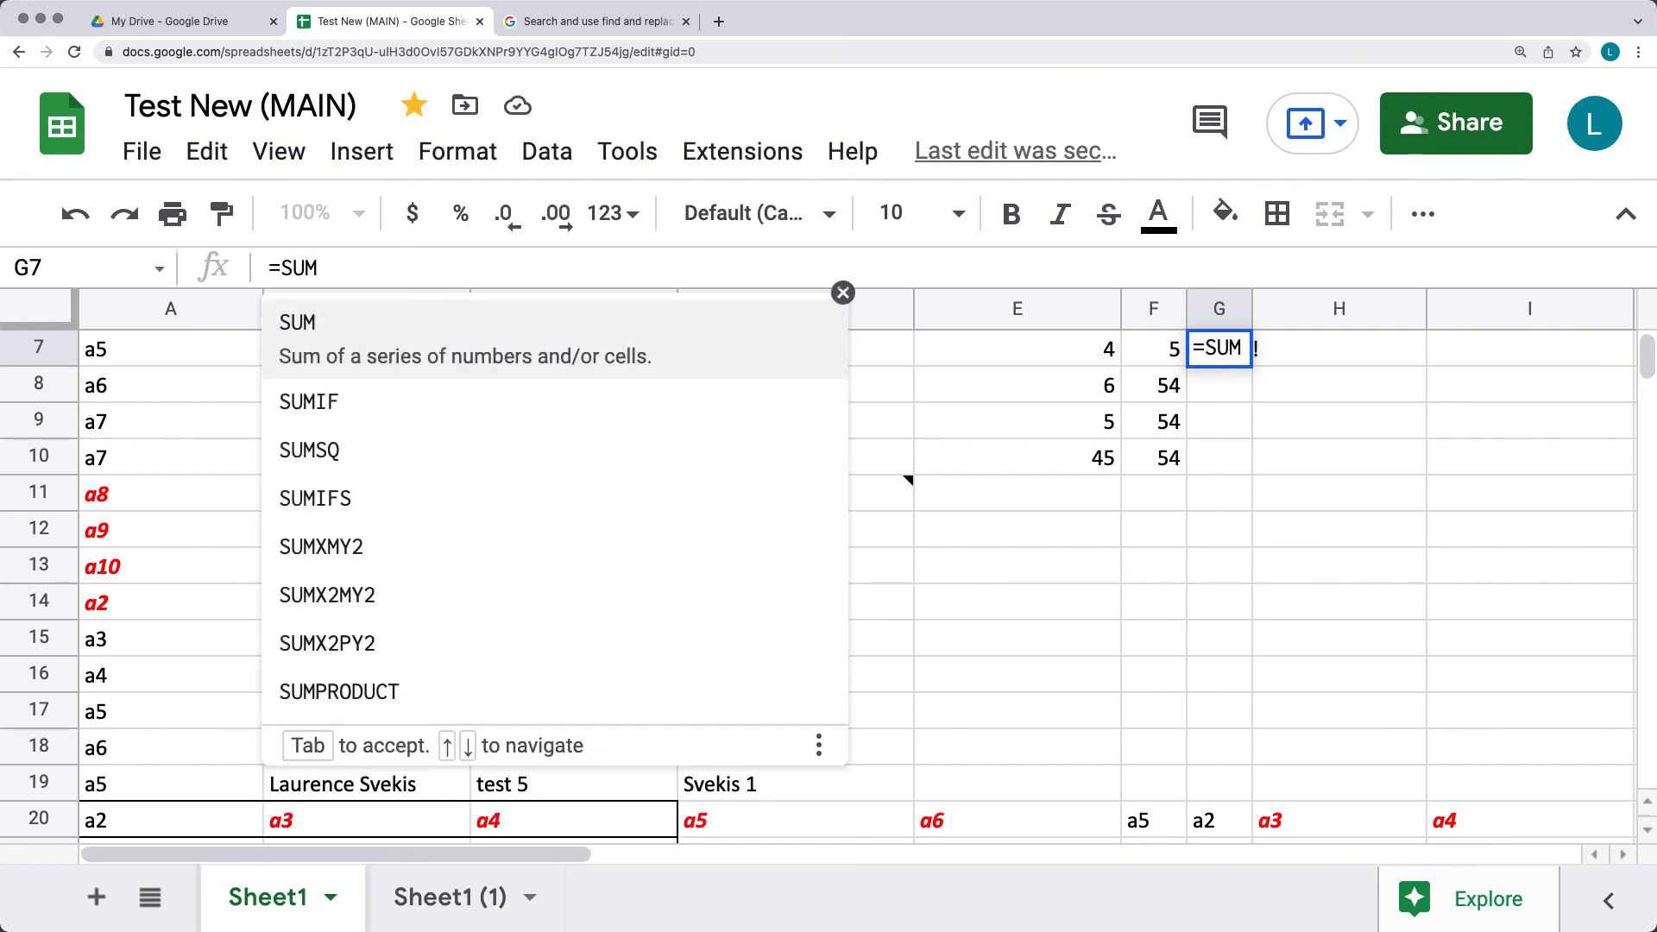
text(()
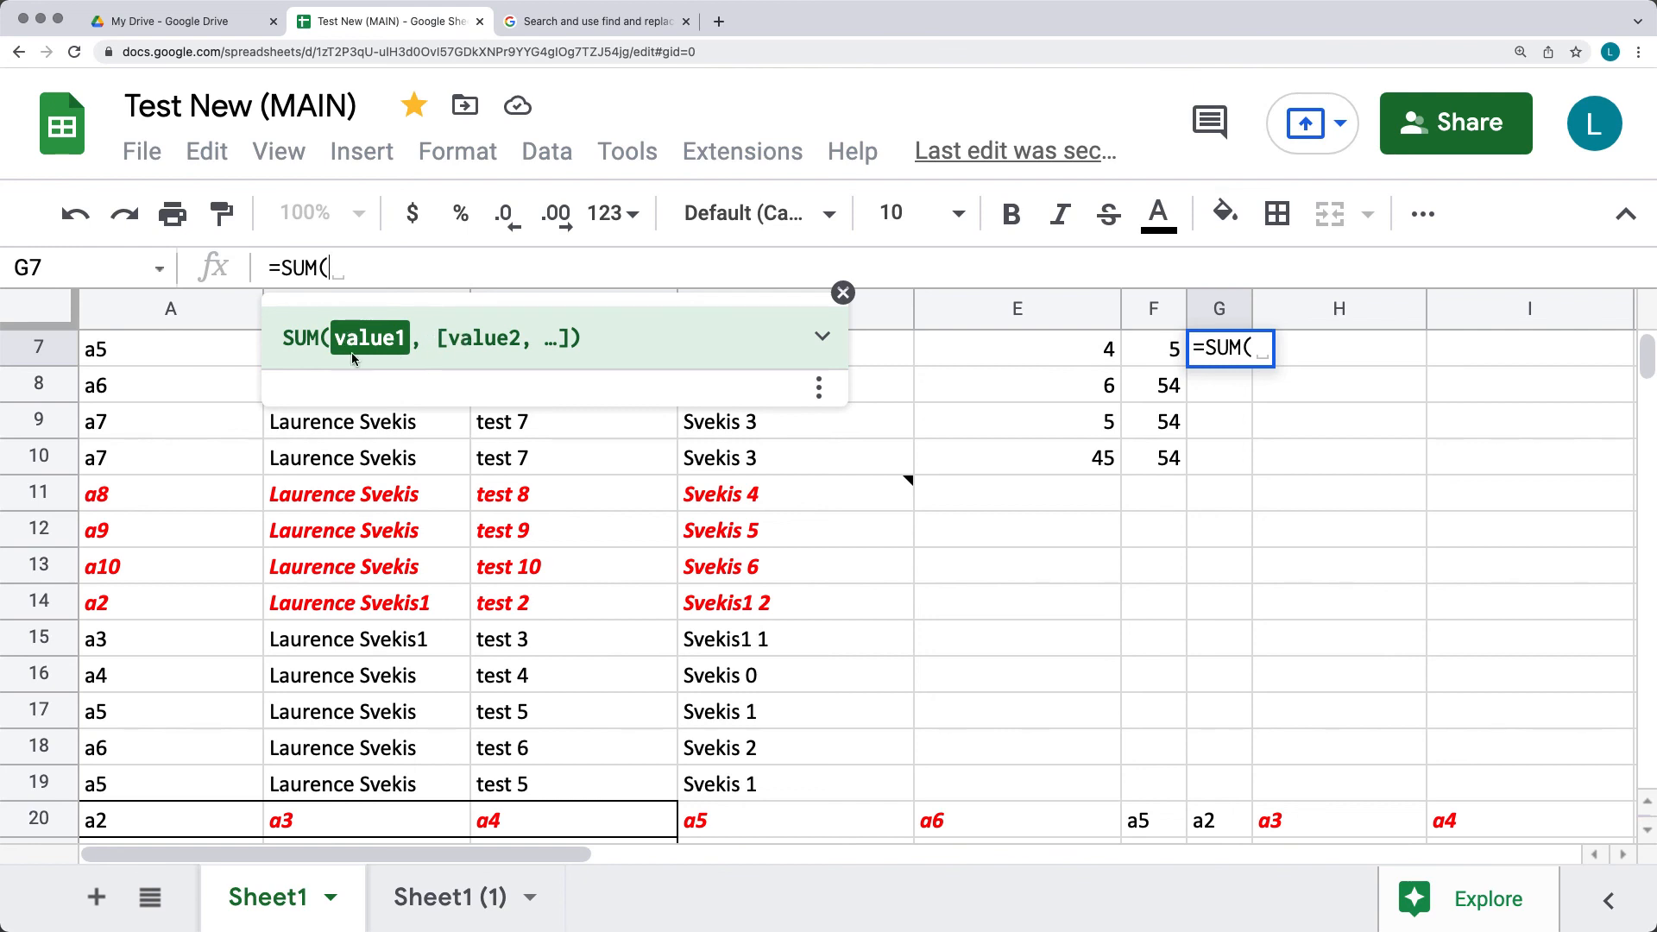
click(989, 345)
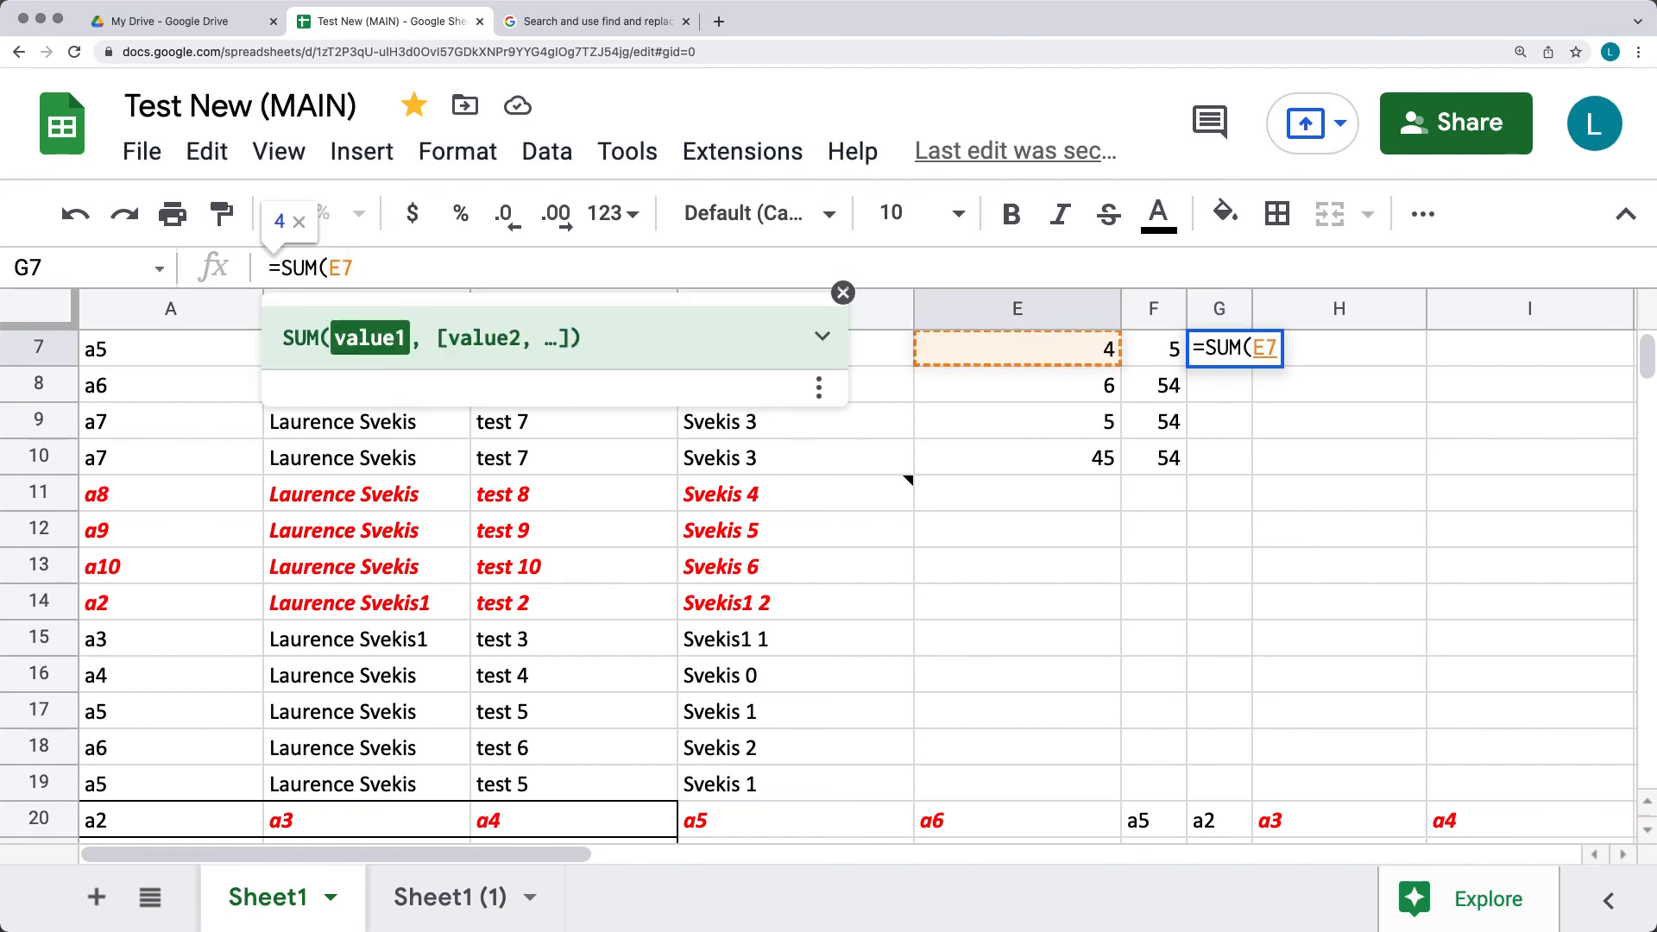
text(+)
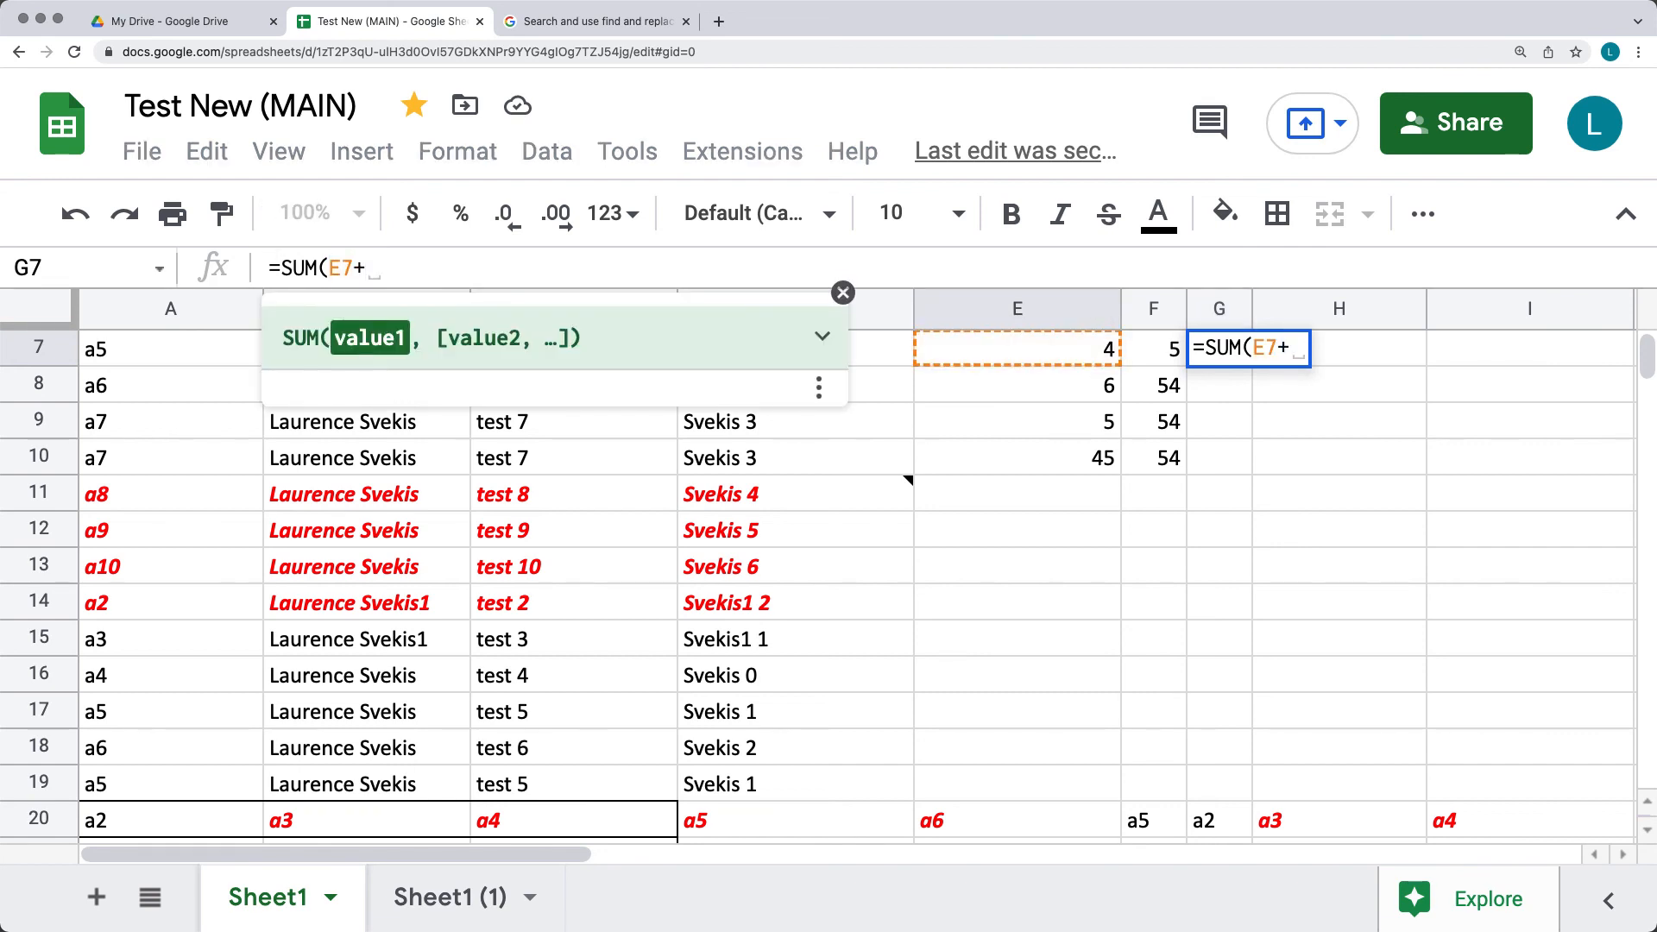
click(1135, 352)
click(424, 268)
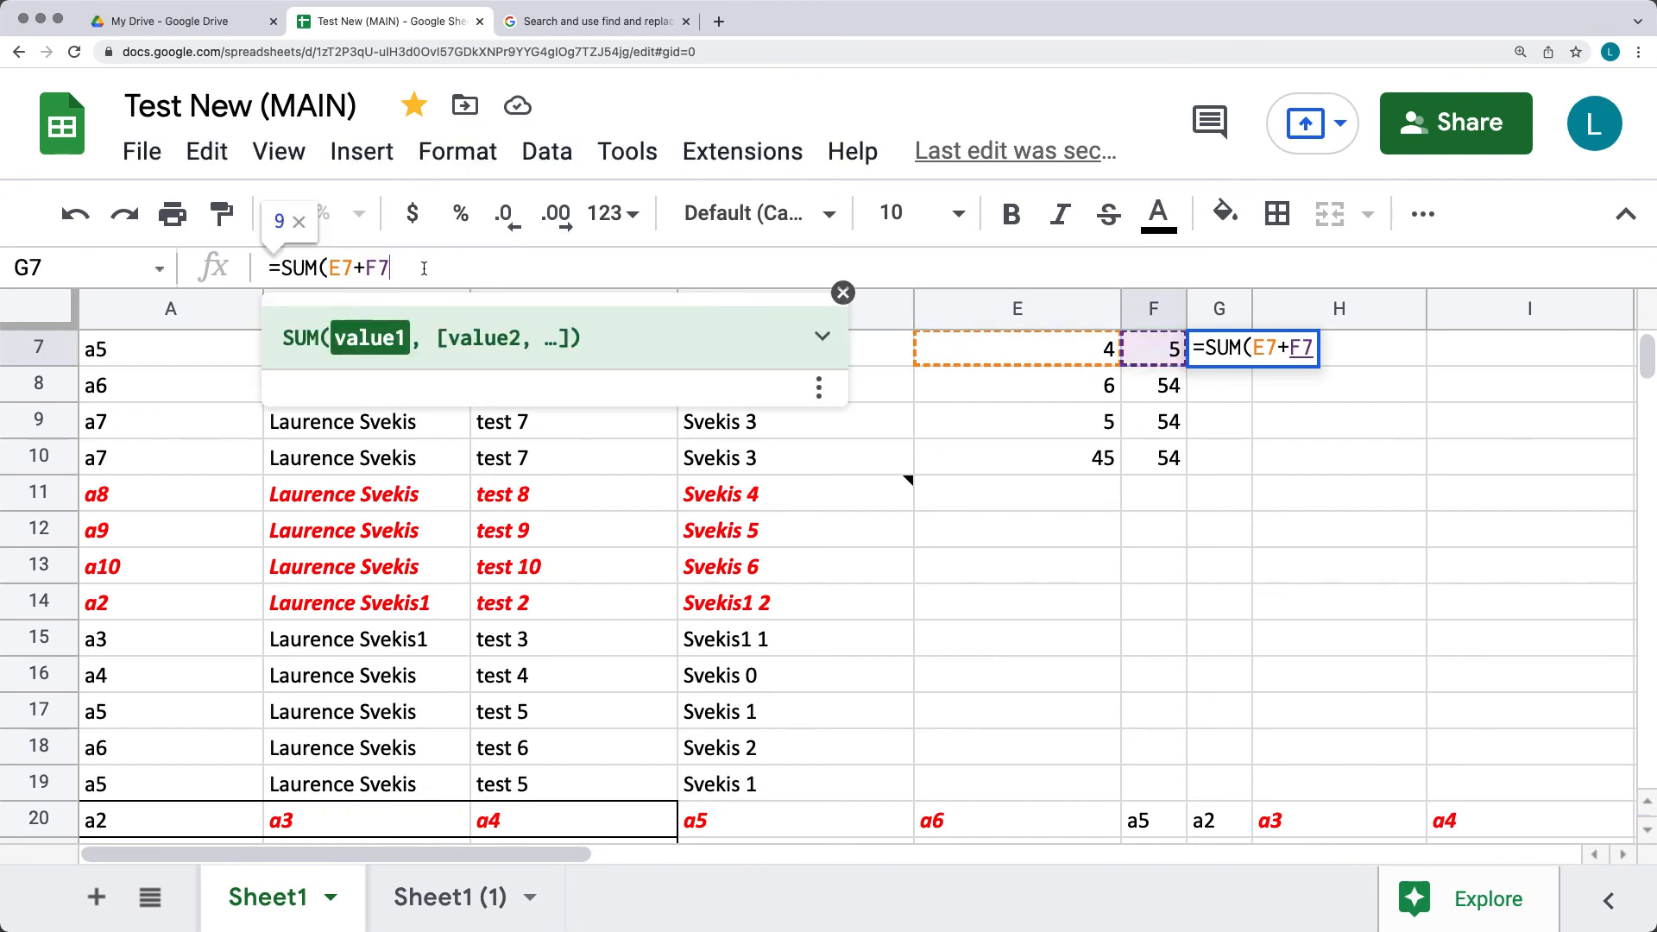
text(+100)
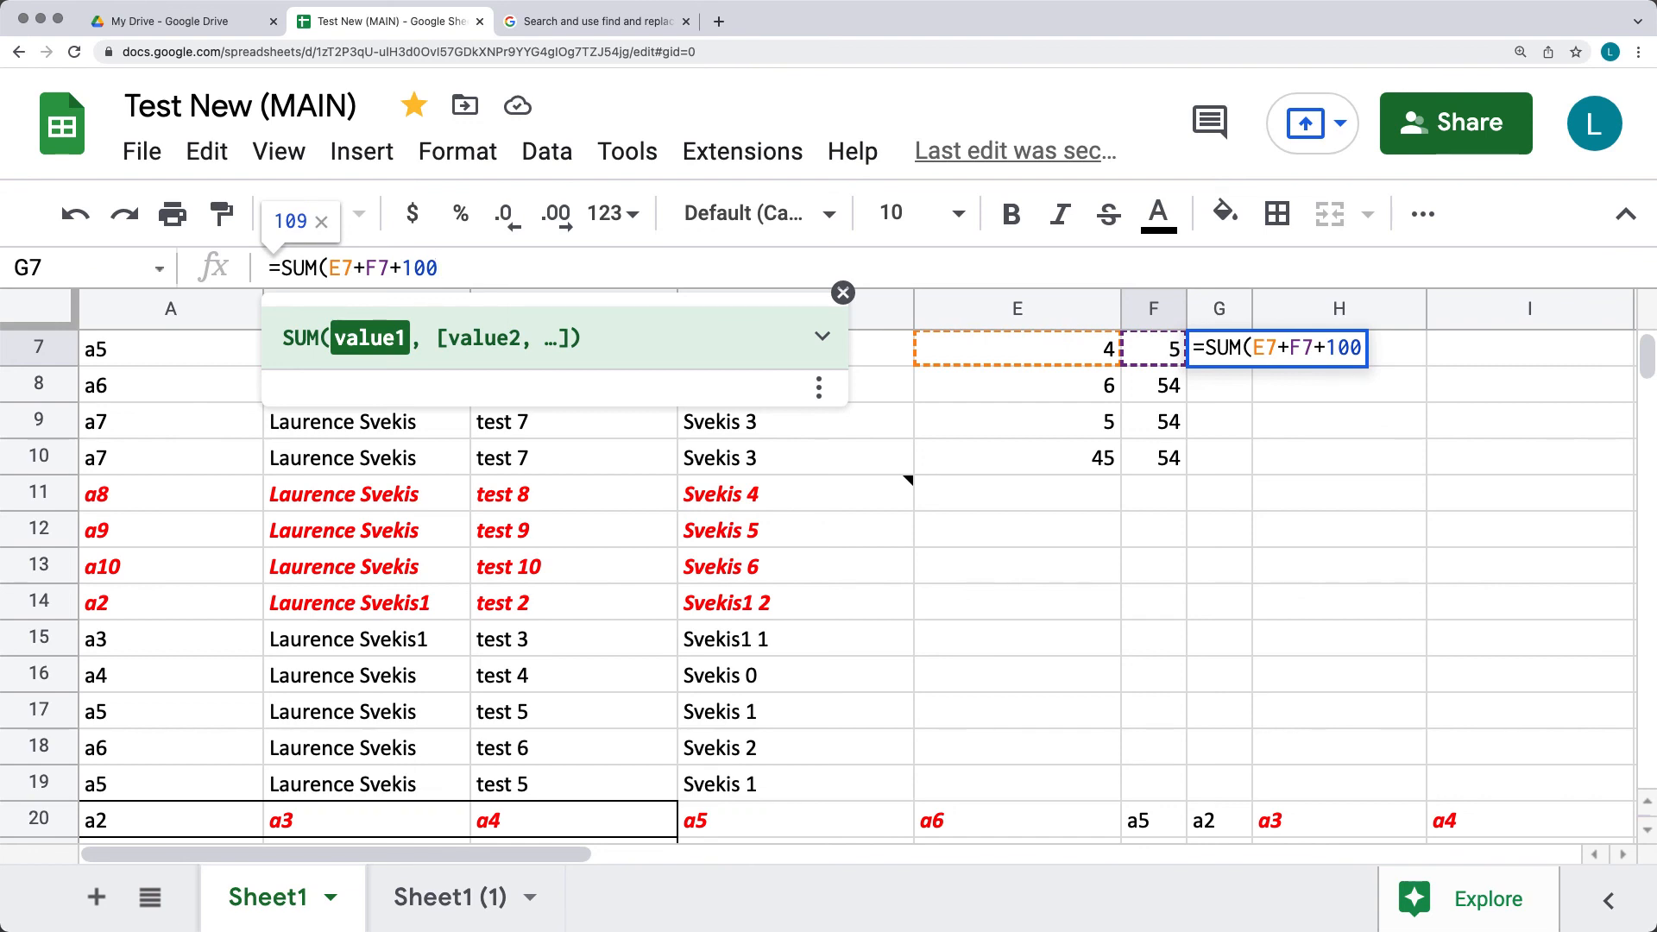
text())
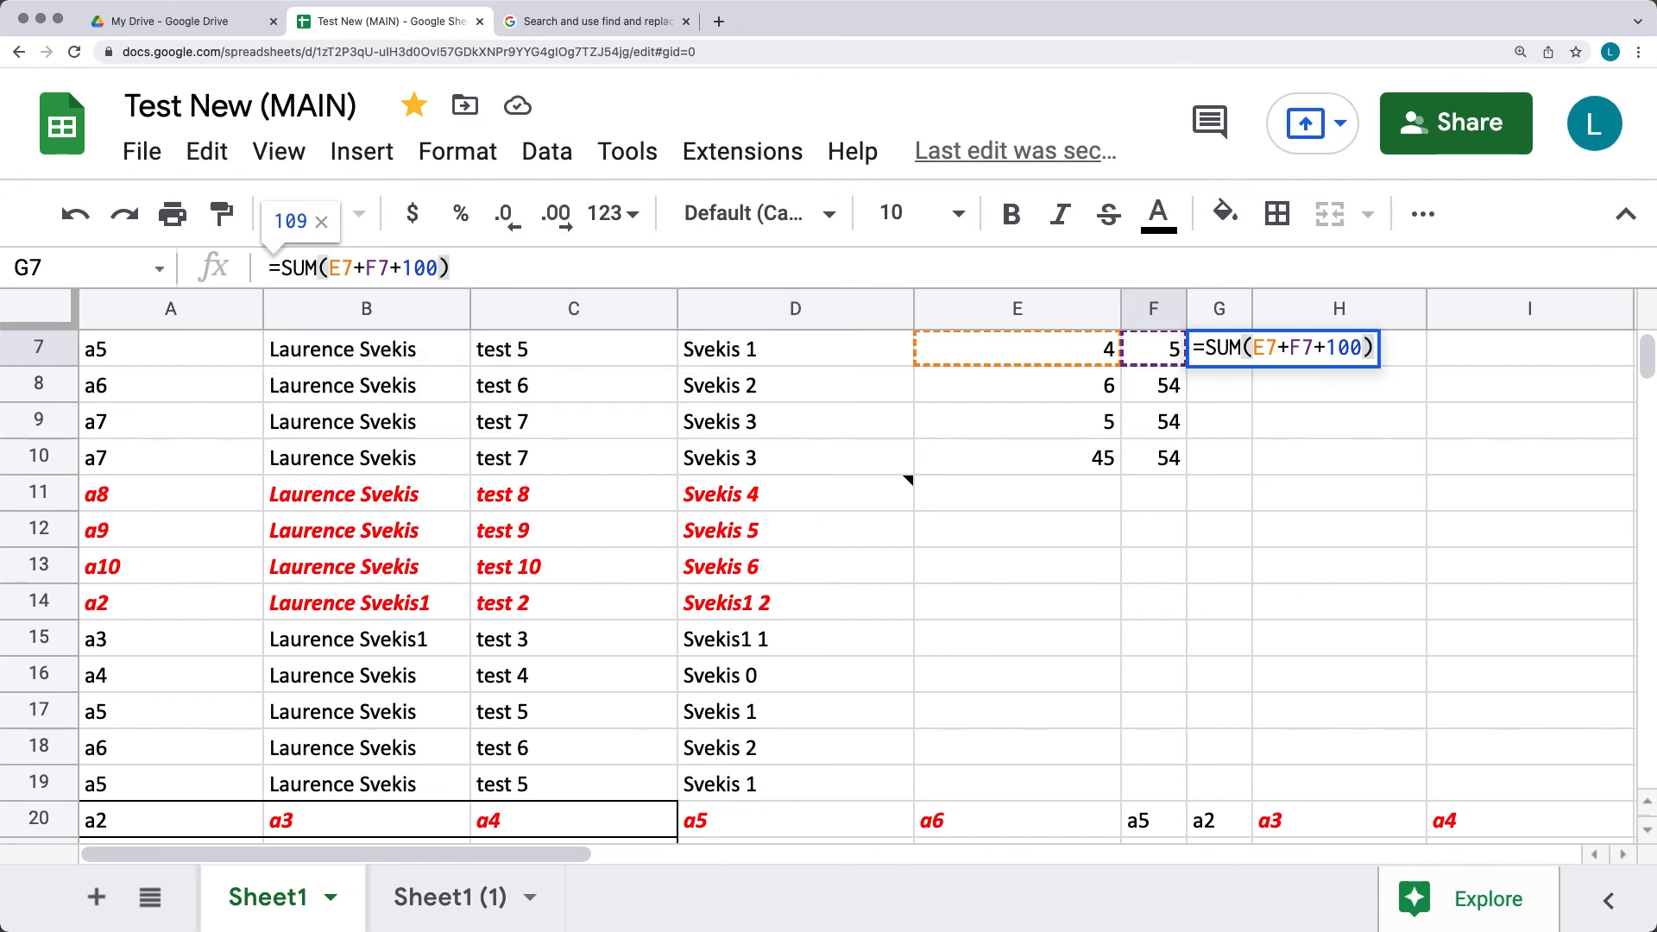
key(Return)
click(1240, 362)
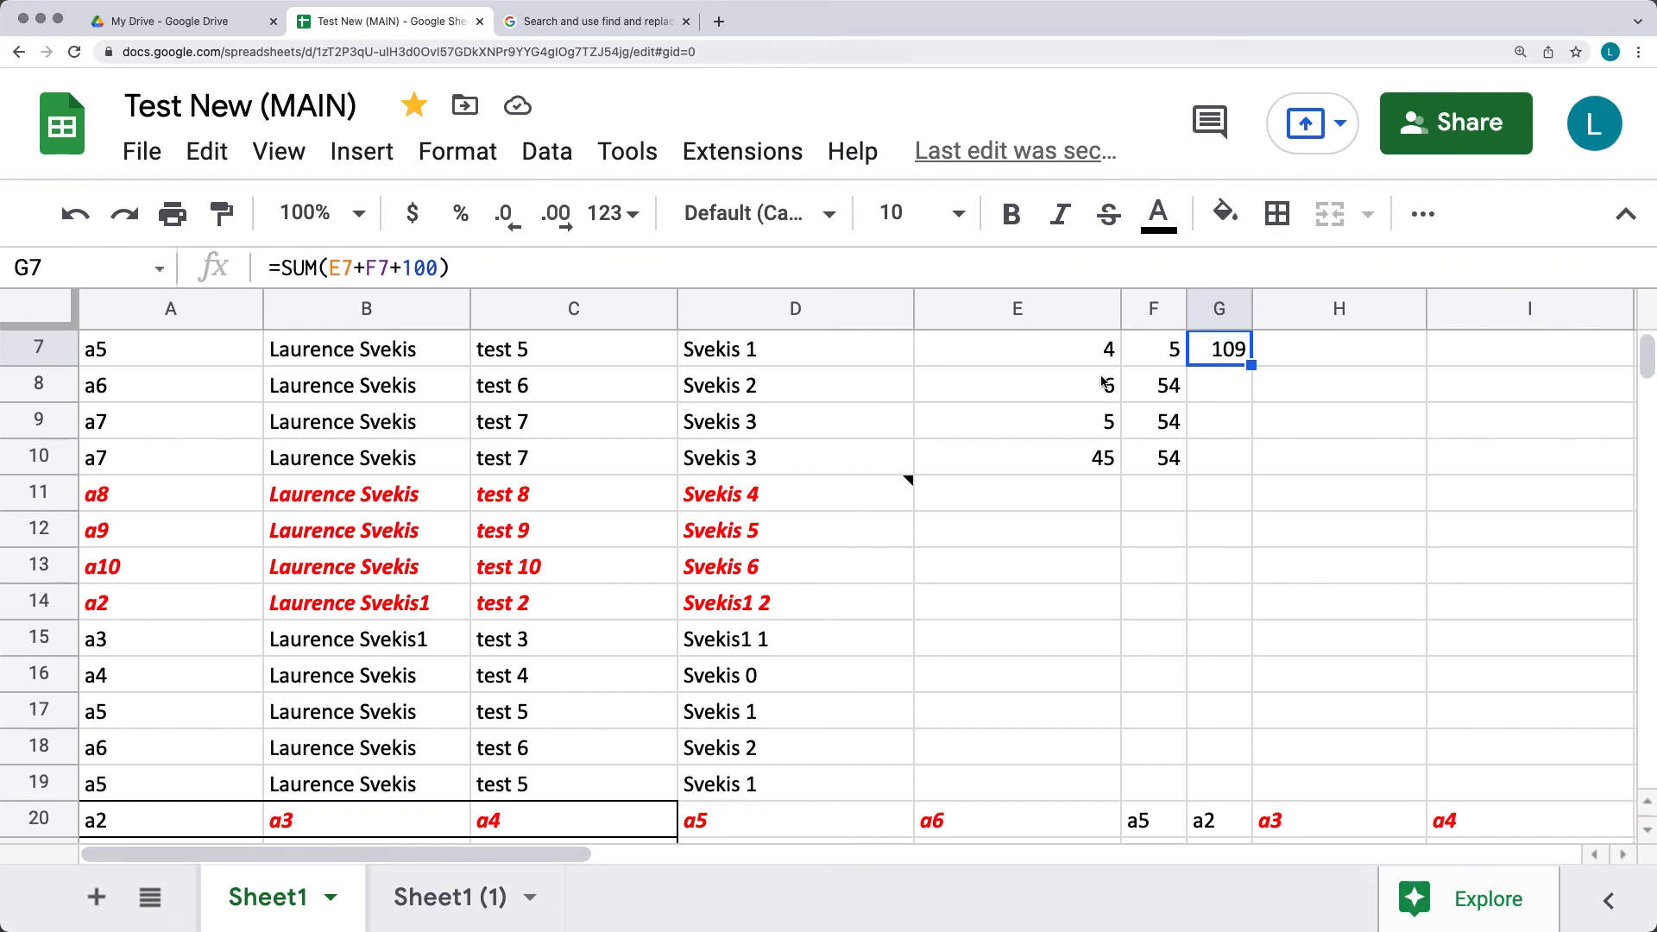
Step: Fill the SUM formula from cell G7 down through cell G11
drag(1102, 380, 1169, 457)
click(1259, 419)
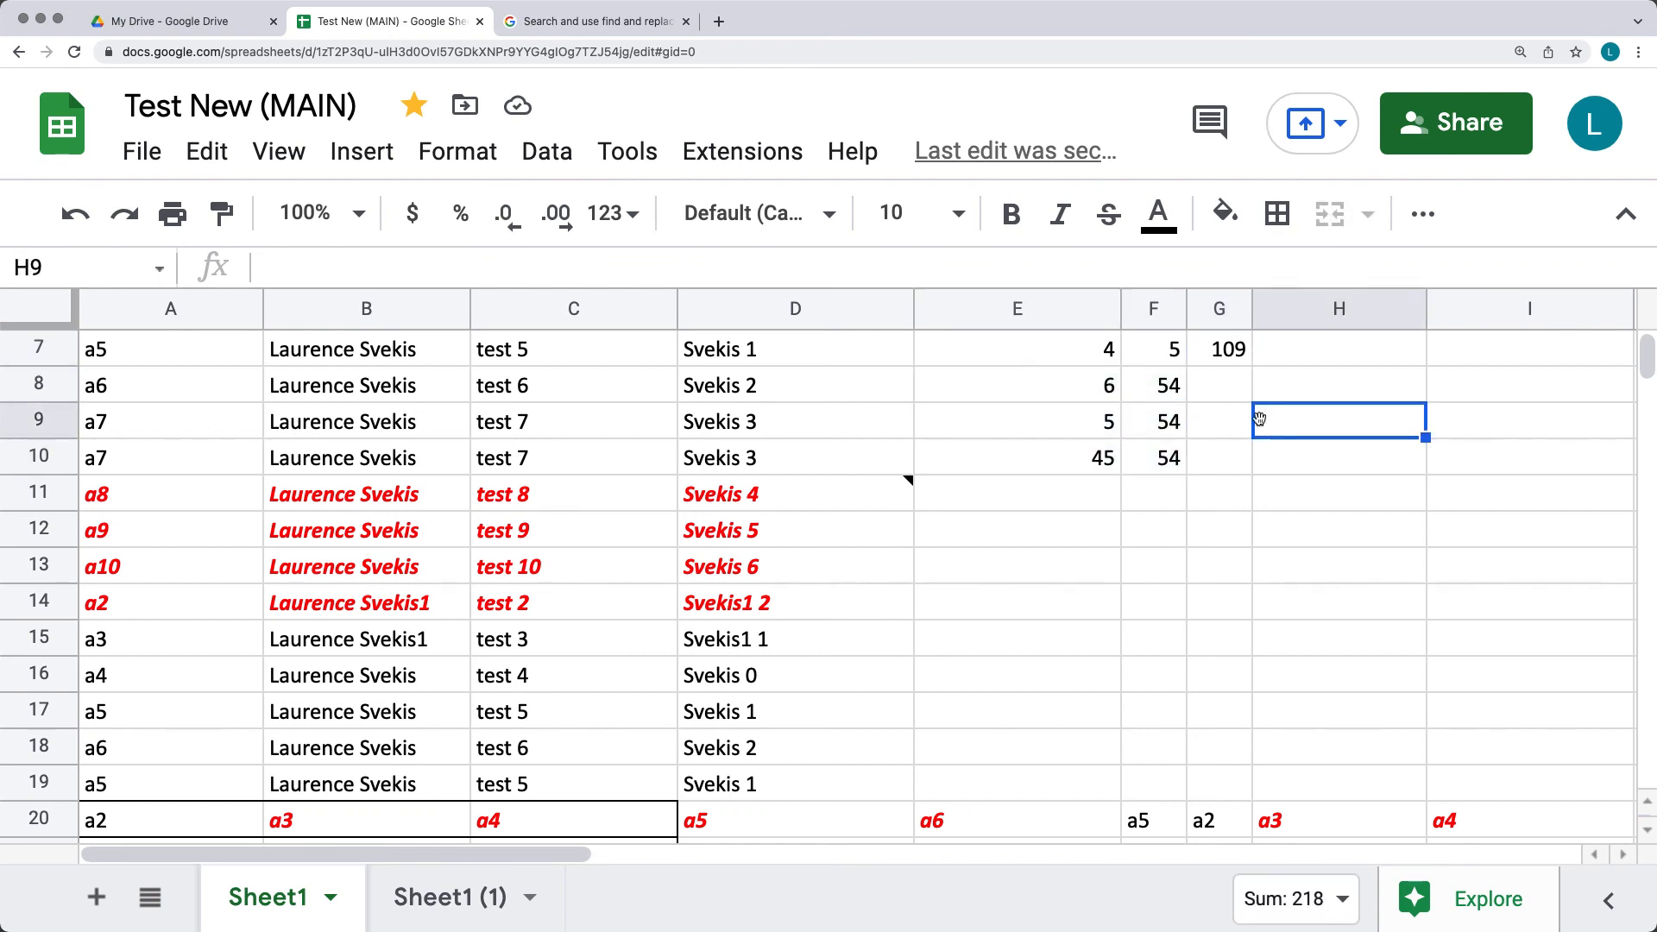
click(1239, 354)
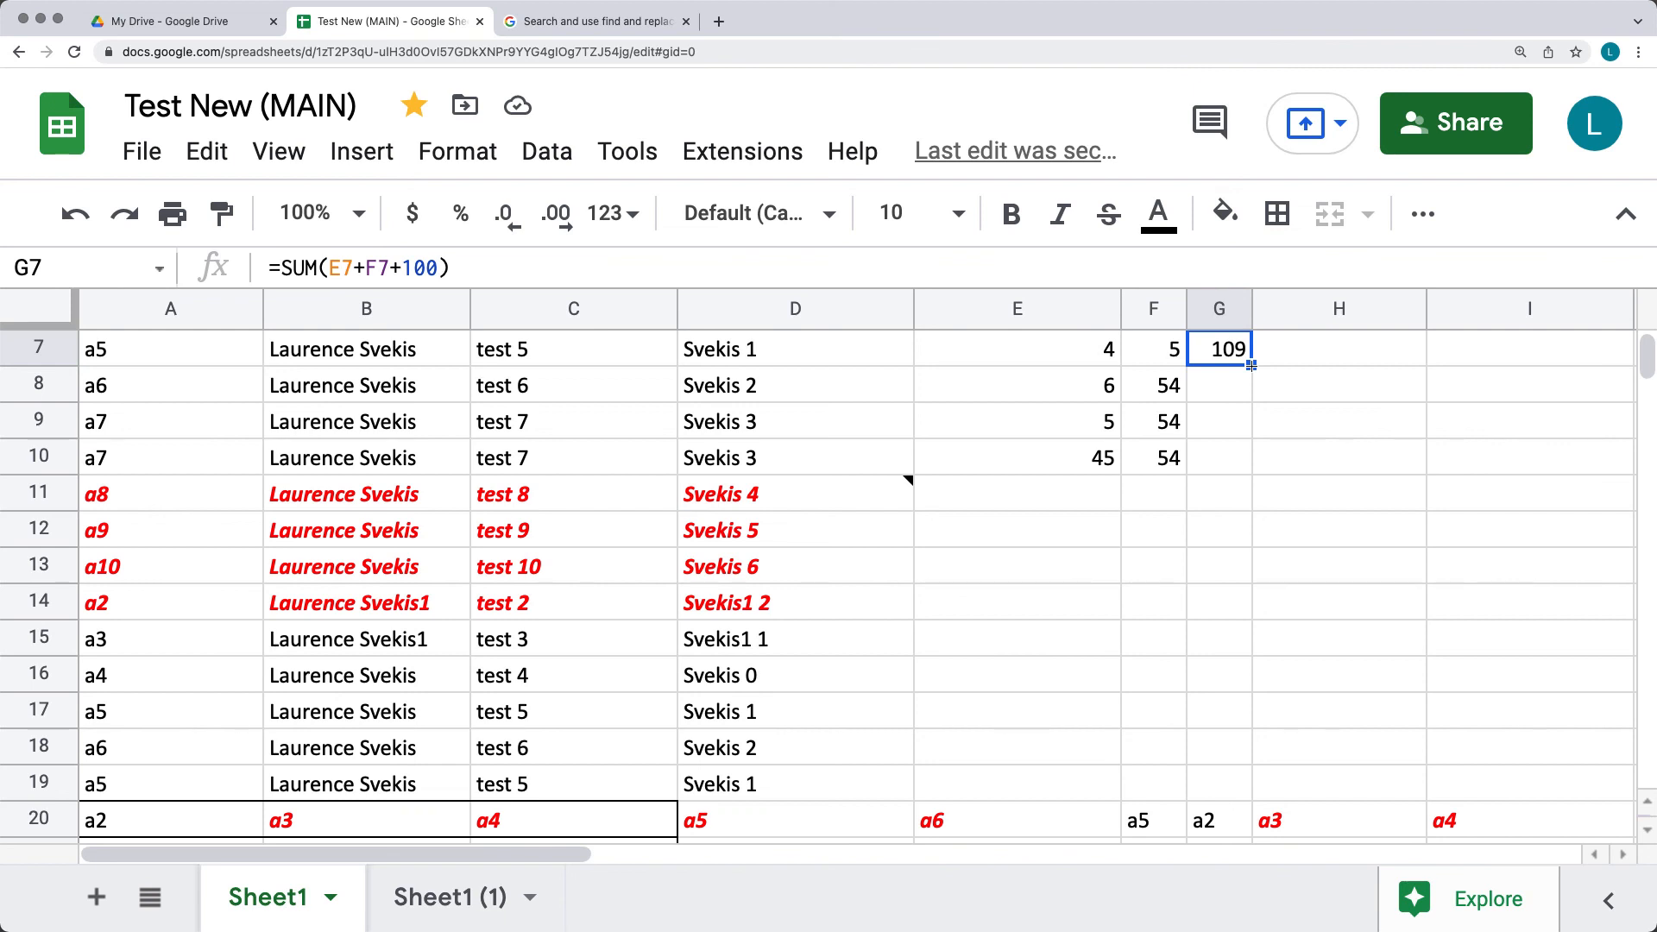
drag(1251, 365, 1245, 489)
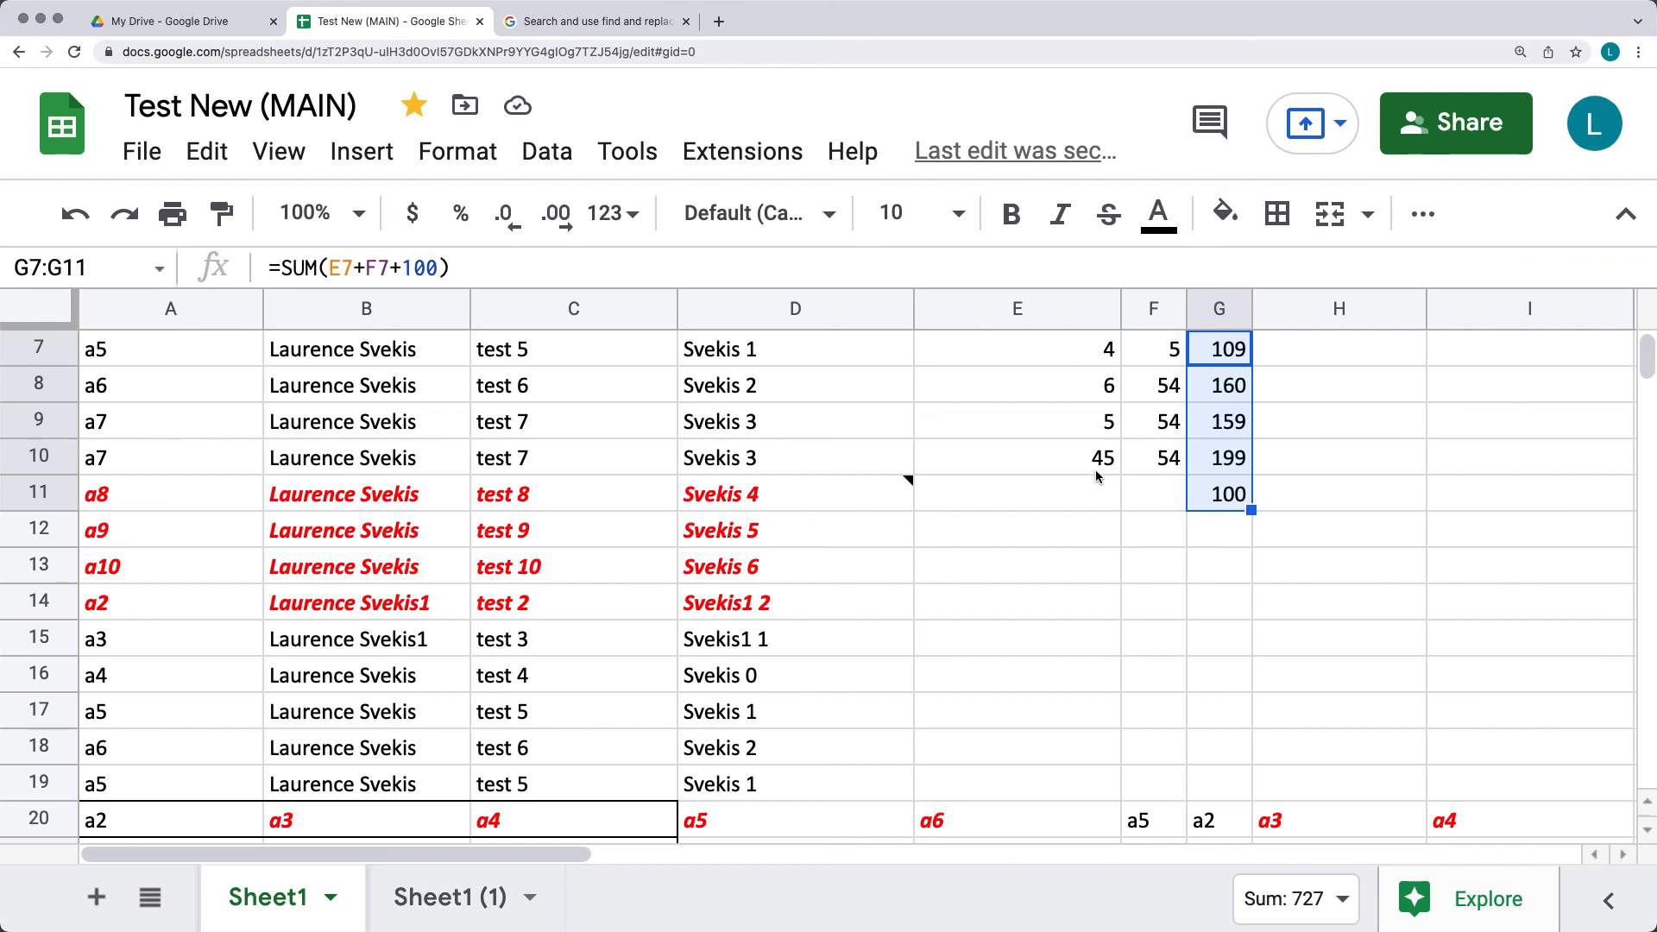
Step: Examine the copied formula in cell G8 to see how its cell references adapt to the row
scroll(1097, 480, up, 3)
drag(1138, 636, 1132, 627)
click(1283, 573)
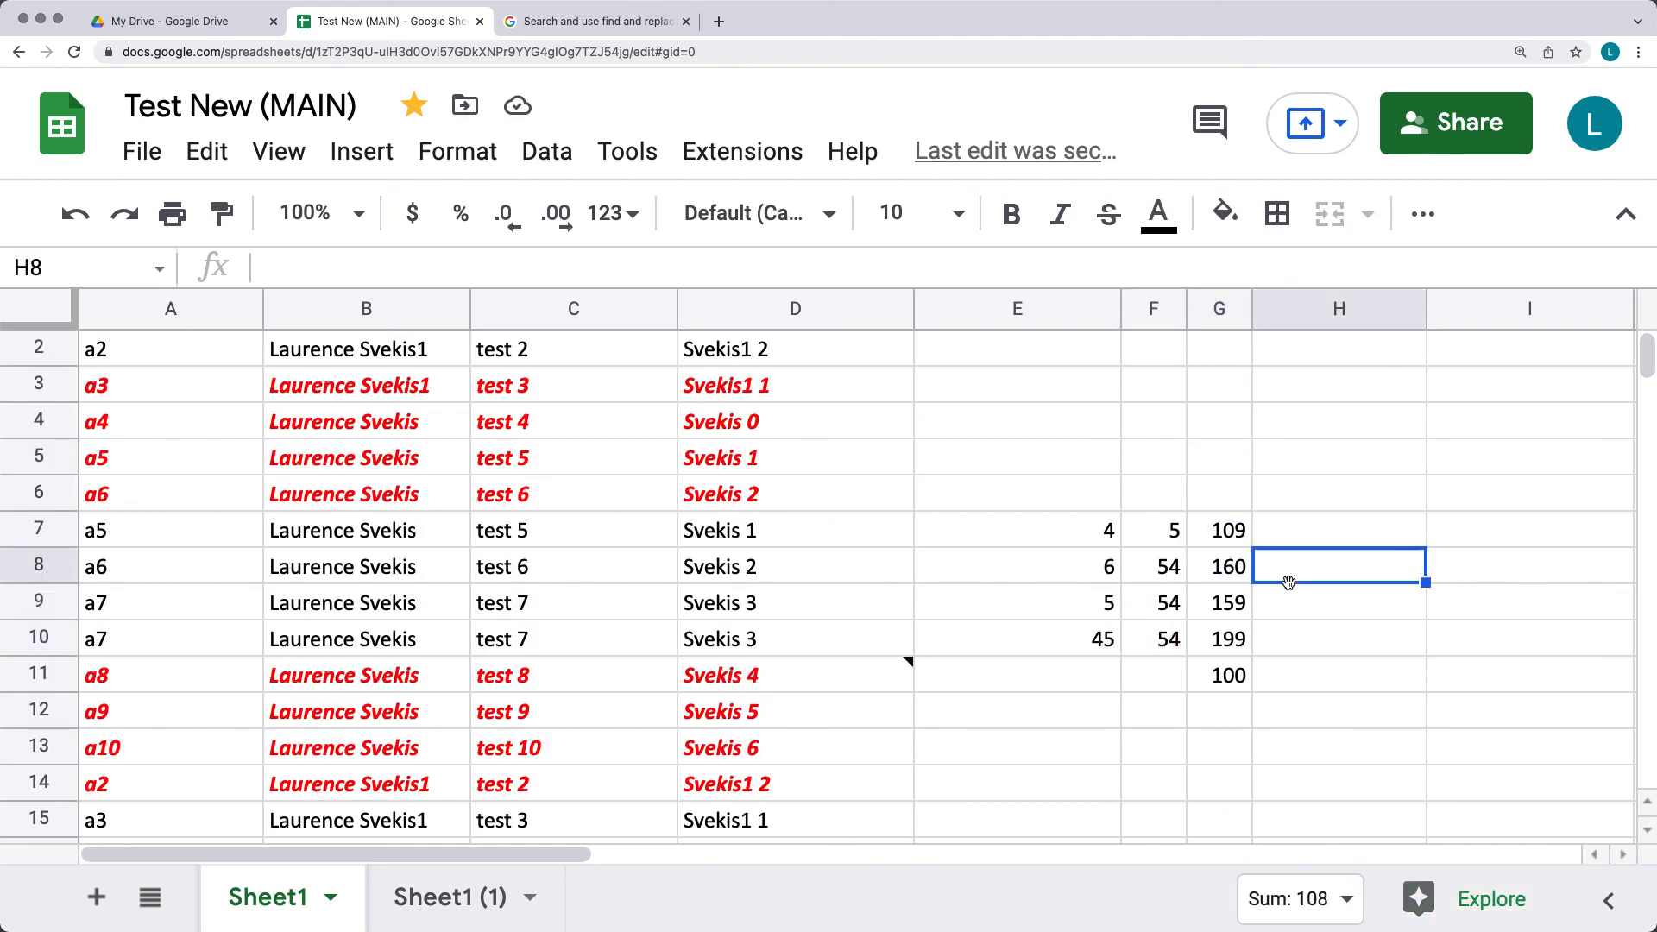
click(1221, 568)
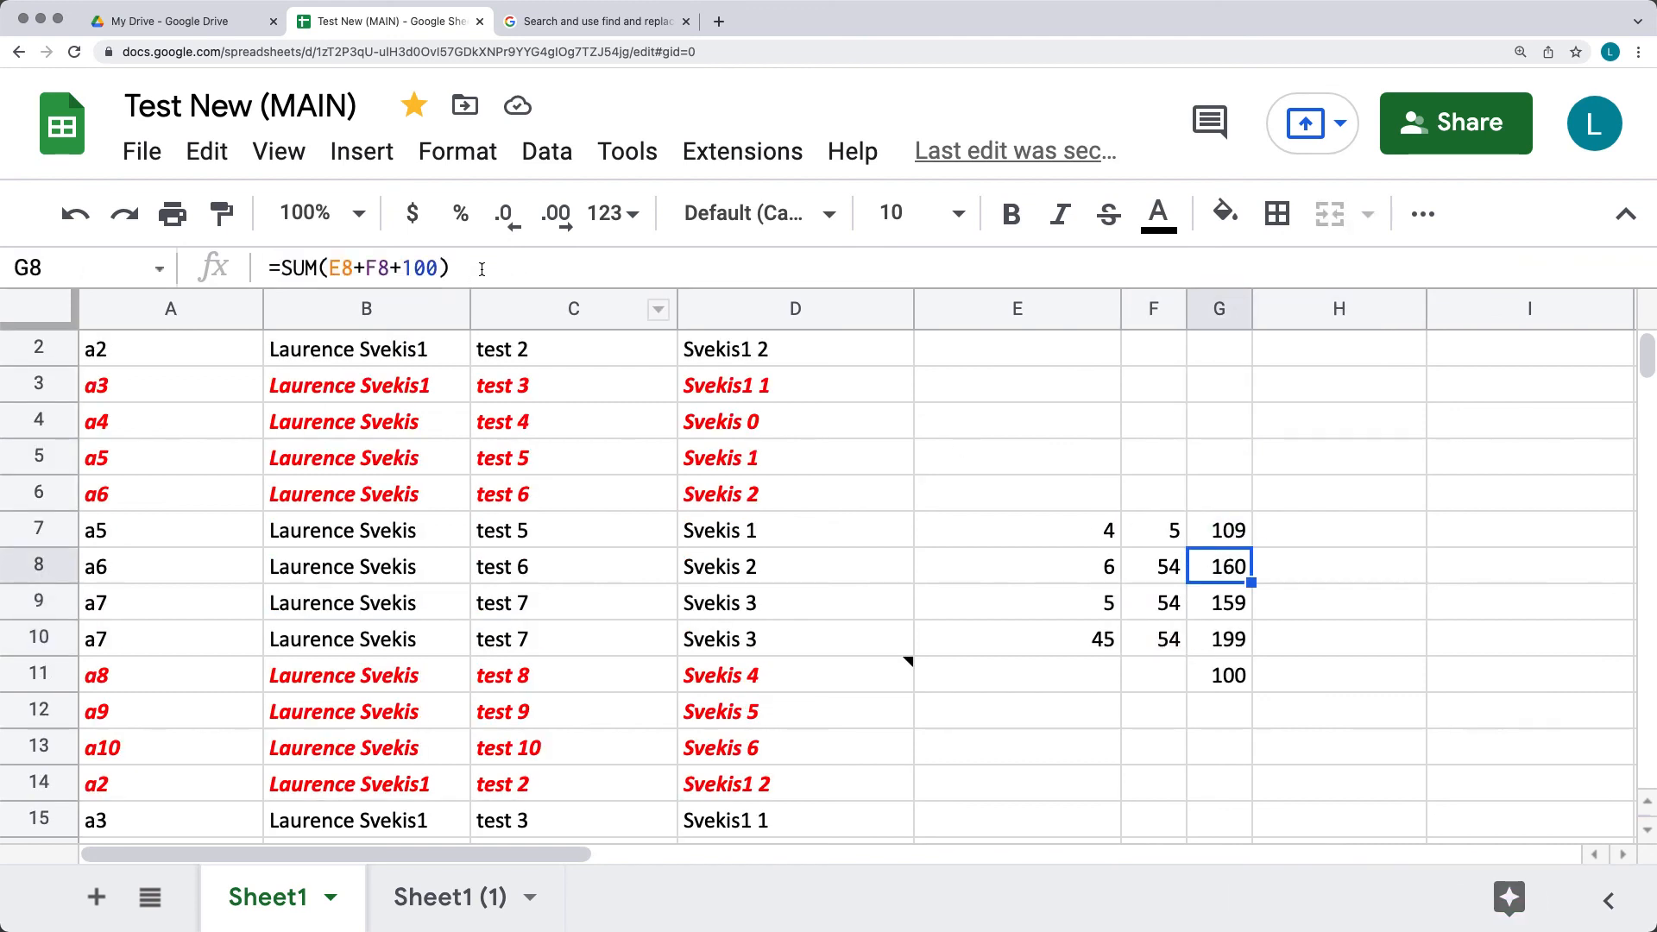
drag(481, 268, 204, 271)
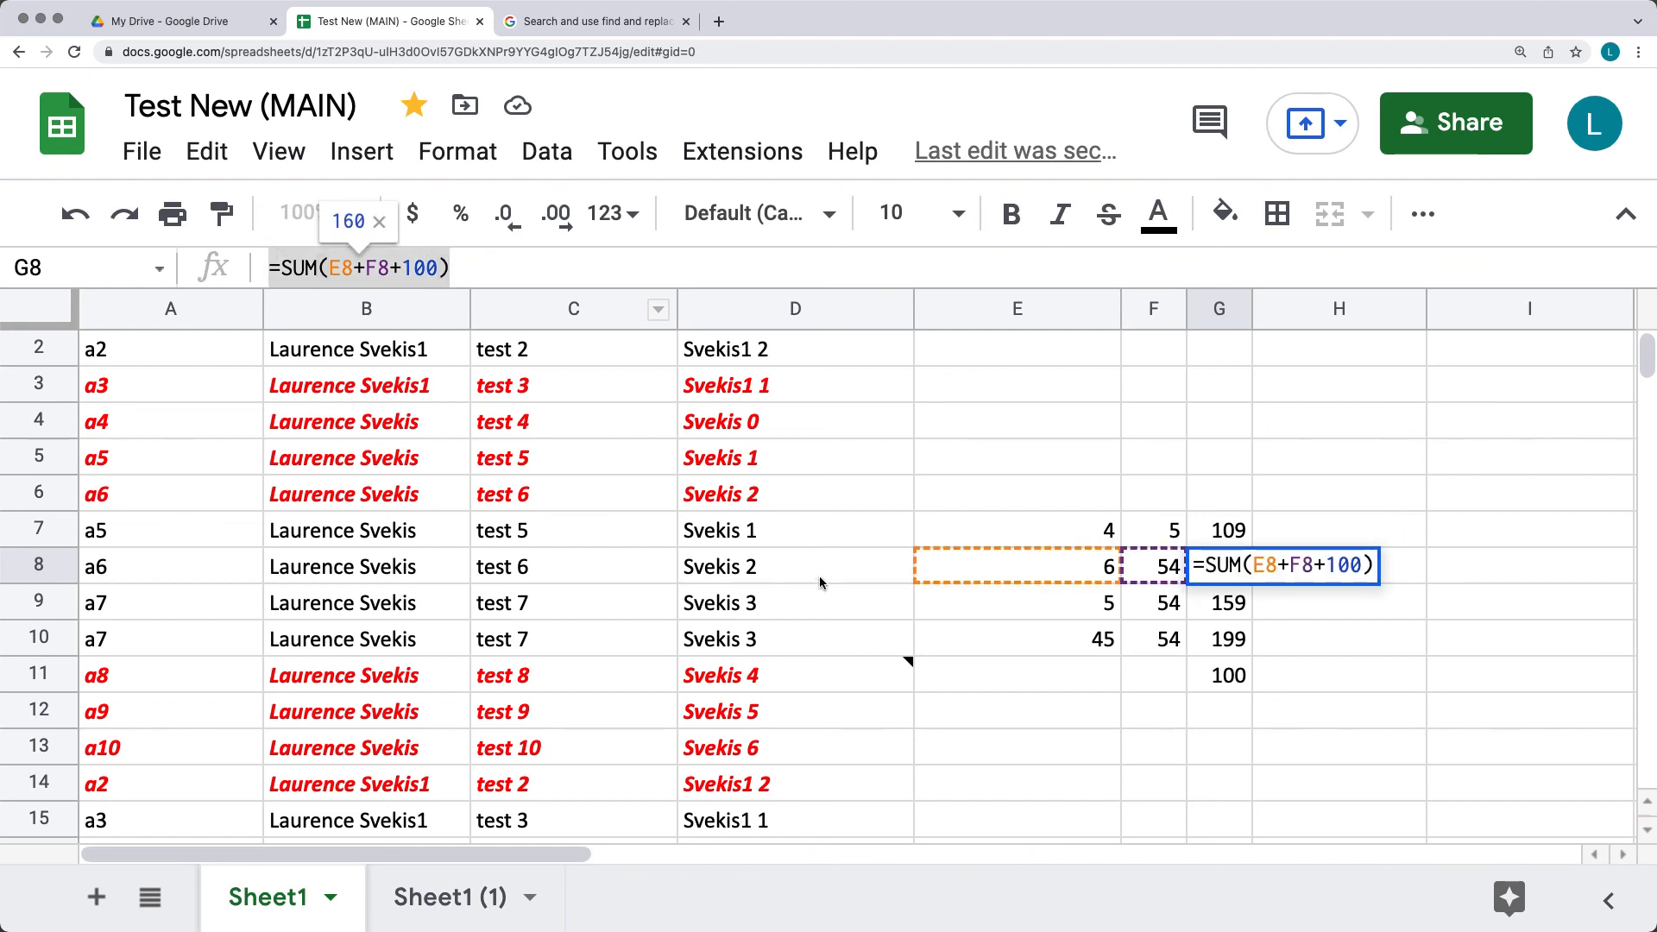
Step: Assign the name NewName to cell D8 and check it against the neighbouring cell D7
click(772, 566)
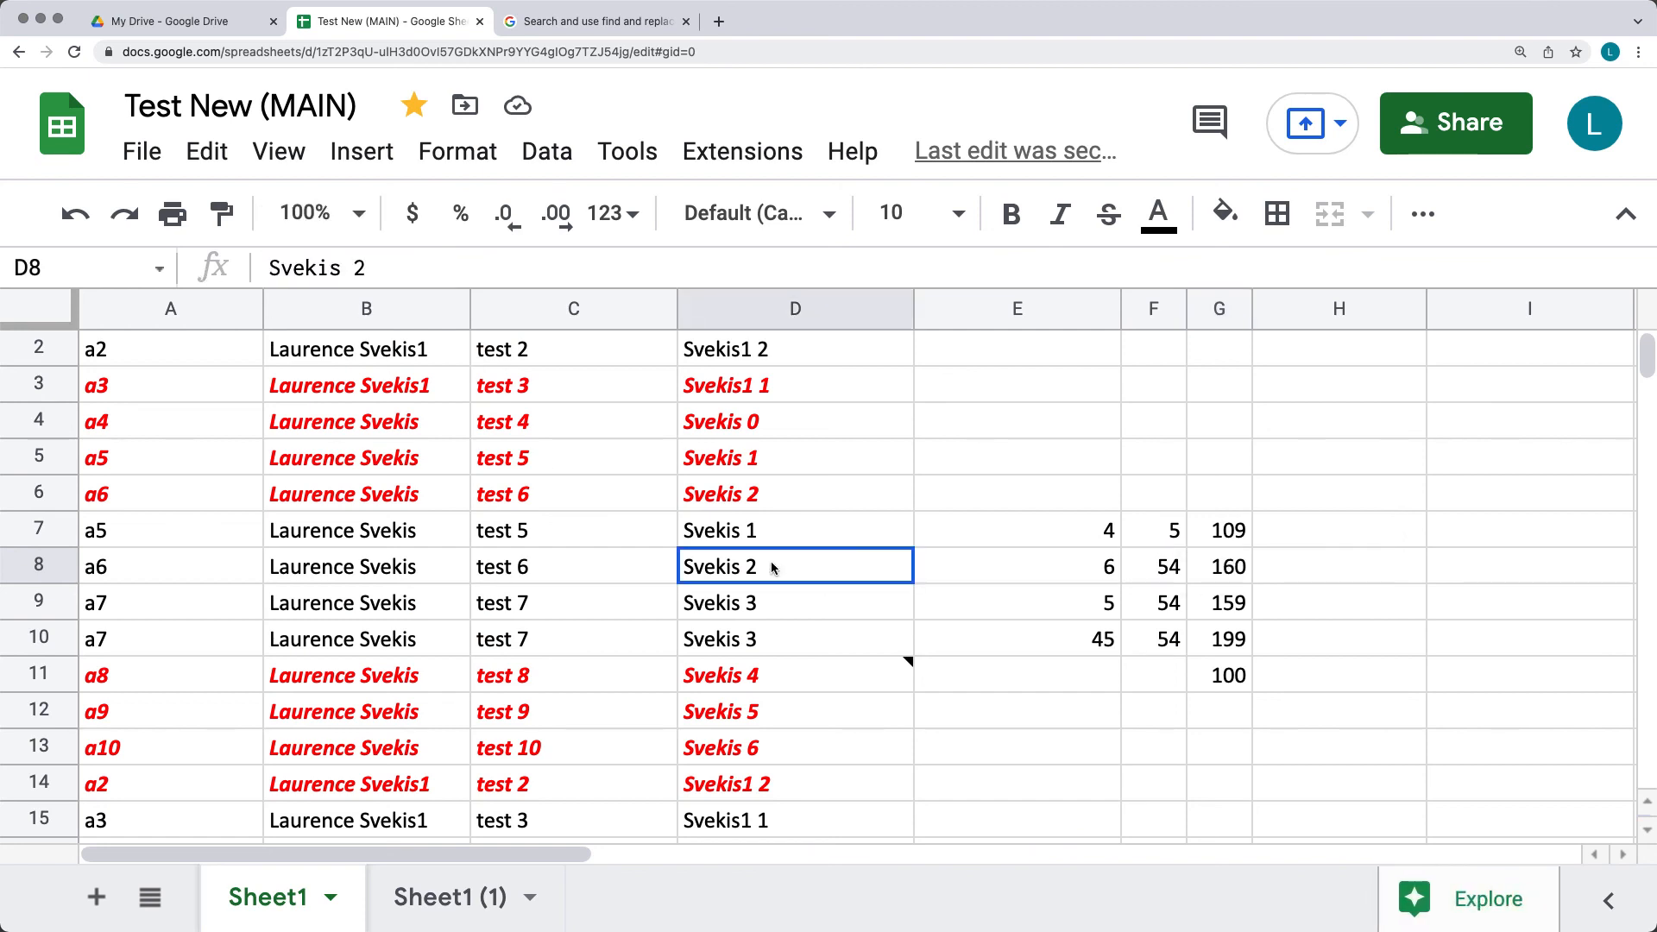
click(421, 262)
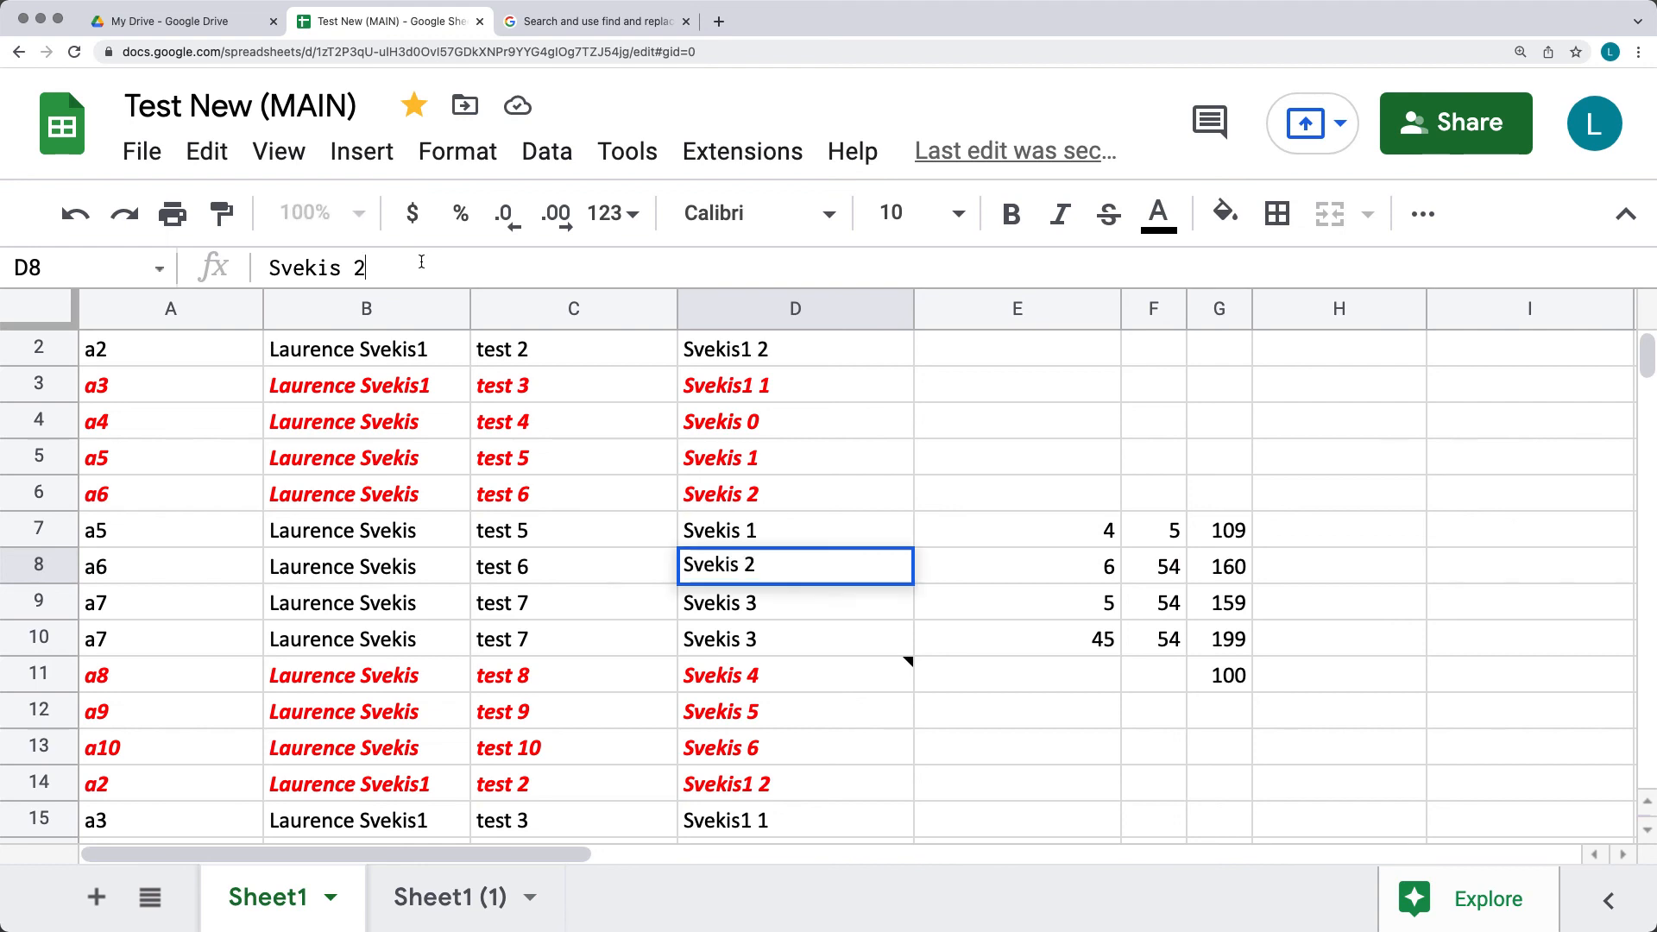
drag(421, 261, 200, 263)
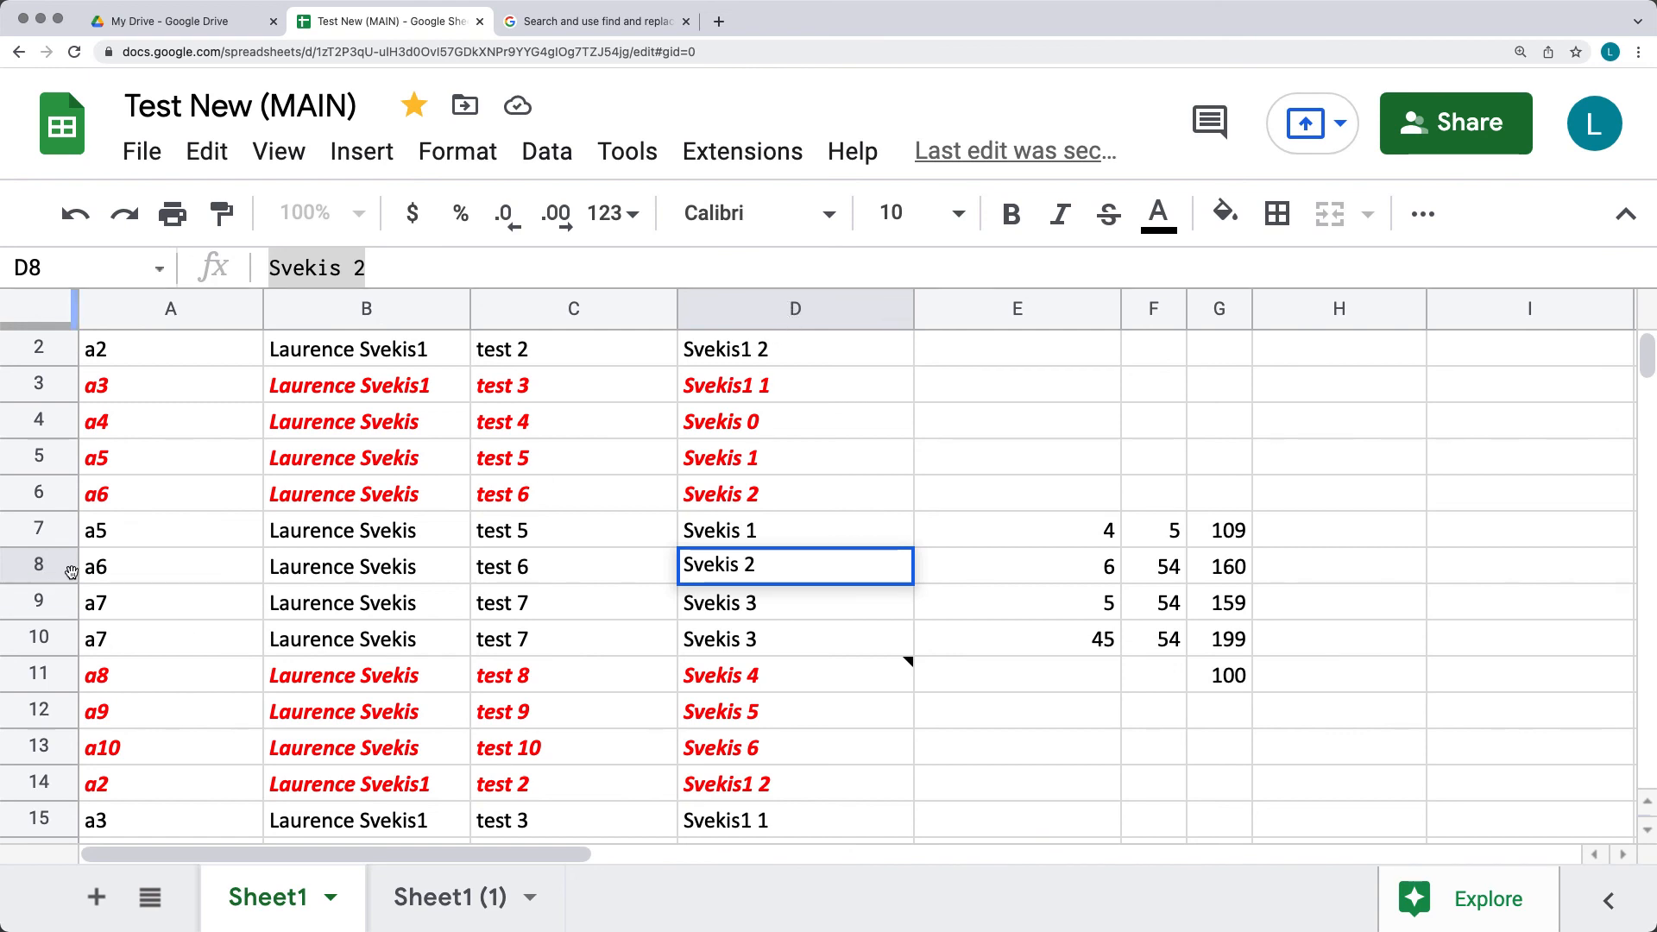
click(90, 268)
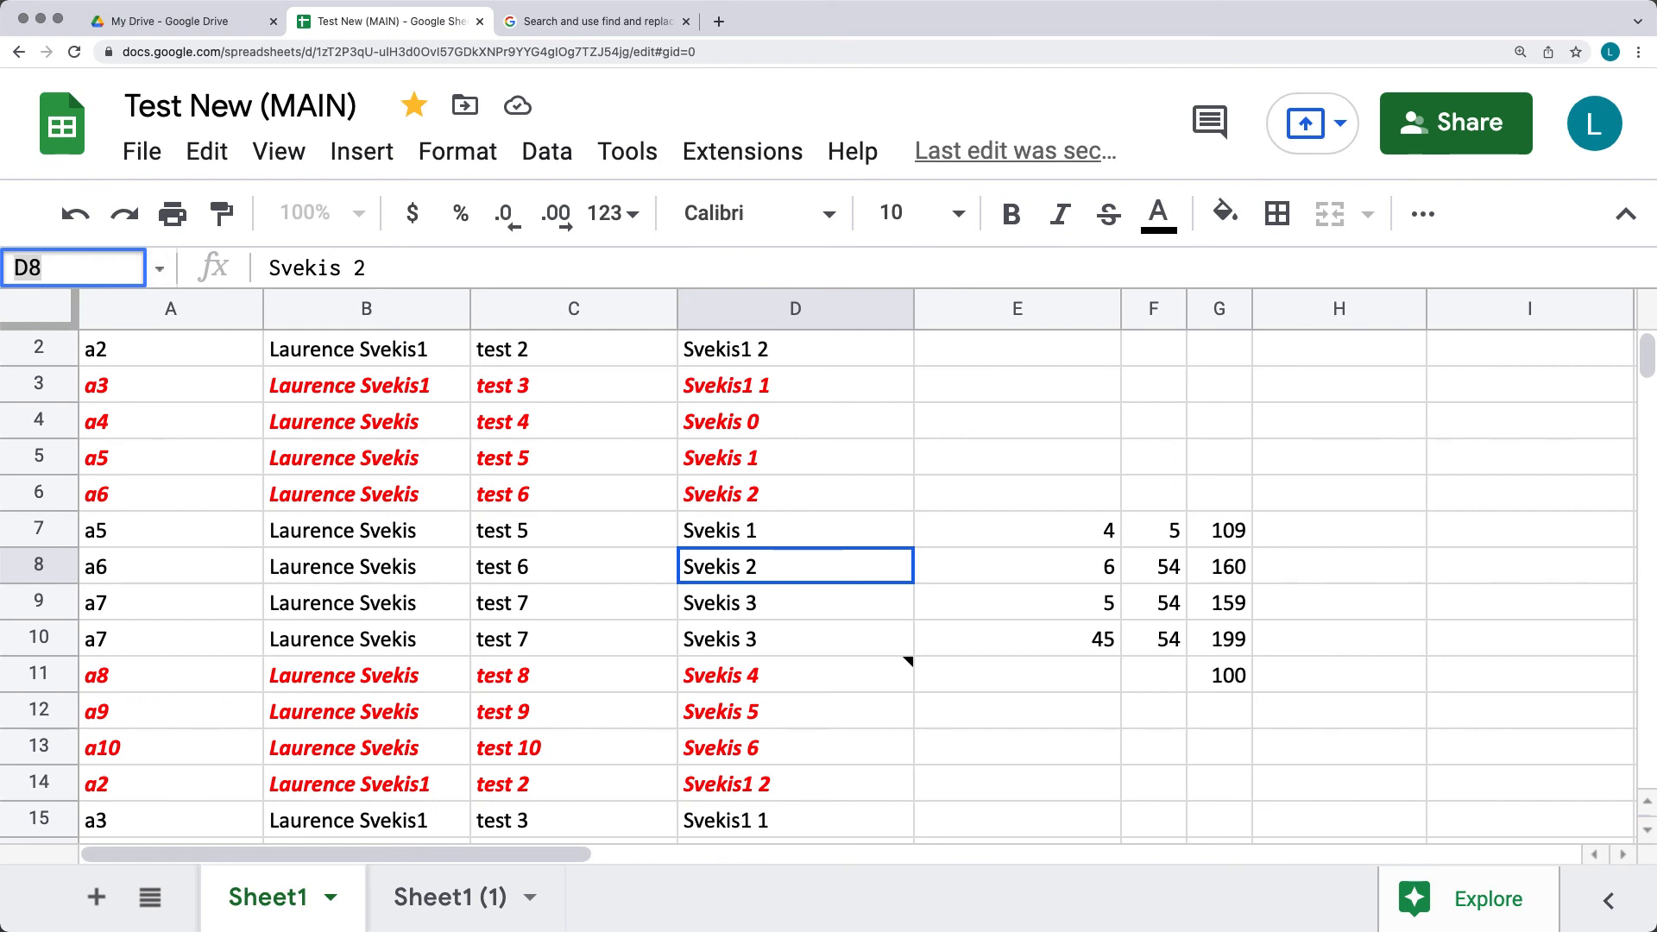
text(NewName)
key(Return)
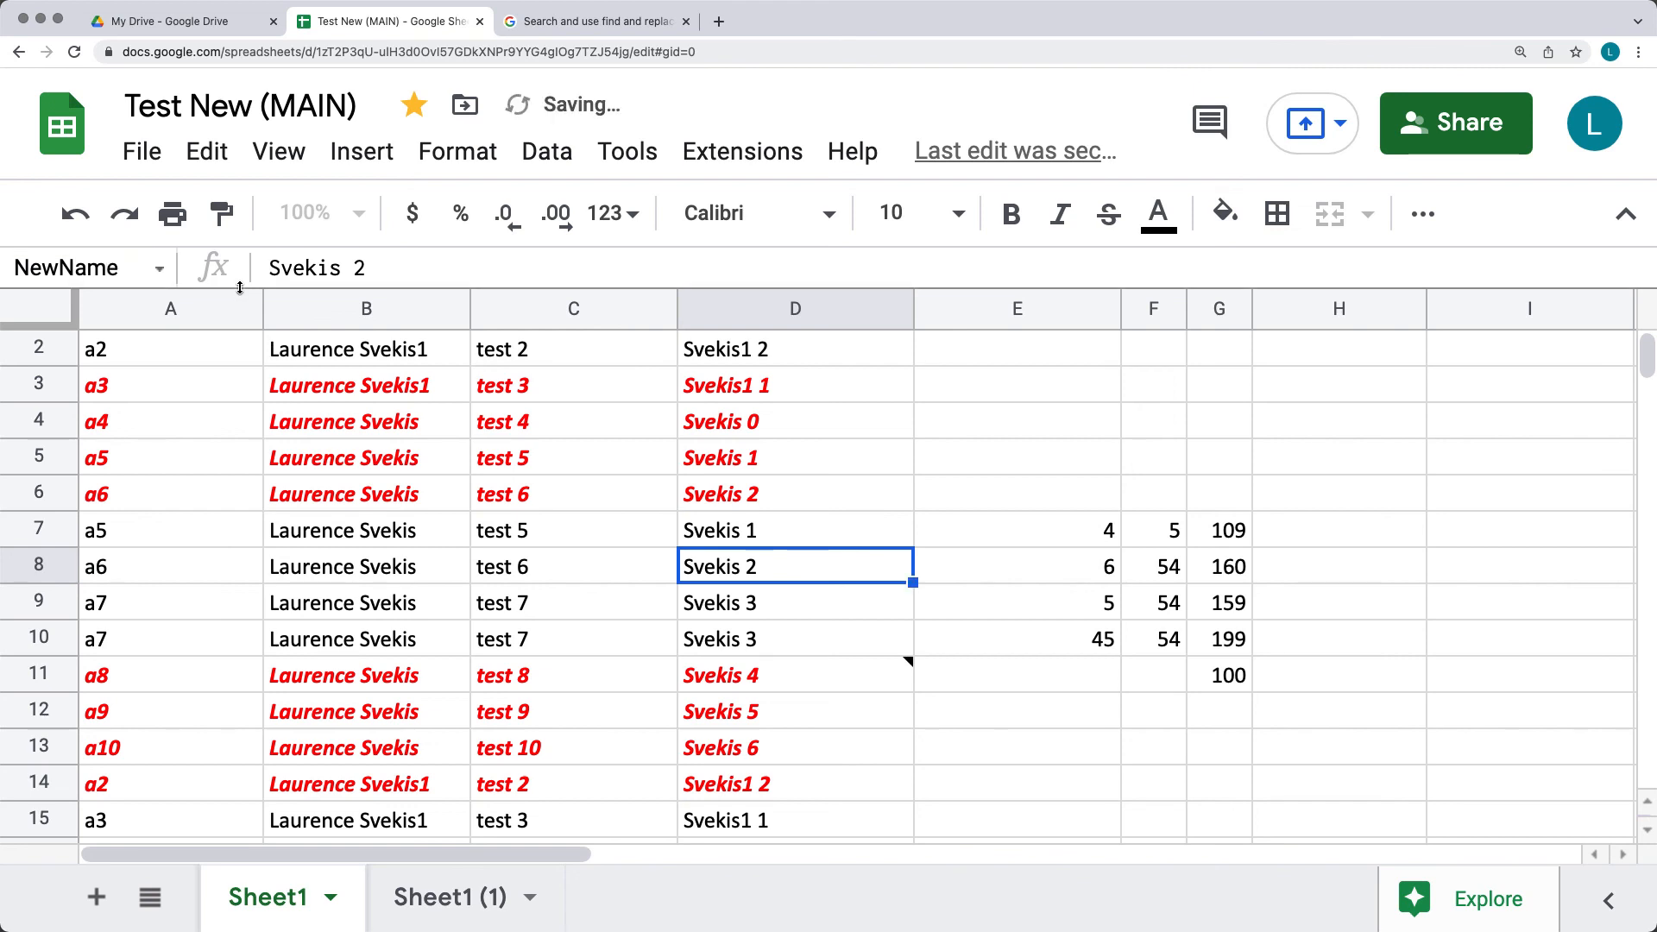
click(750, 531)
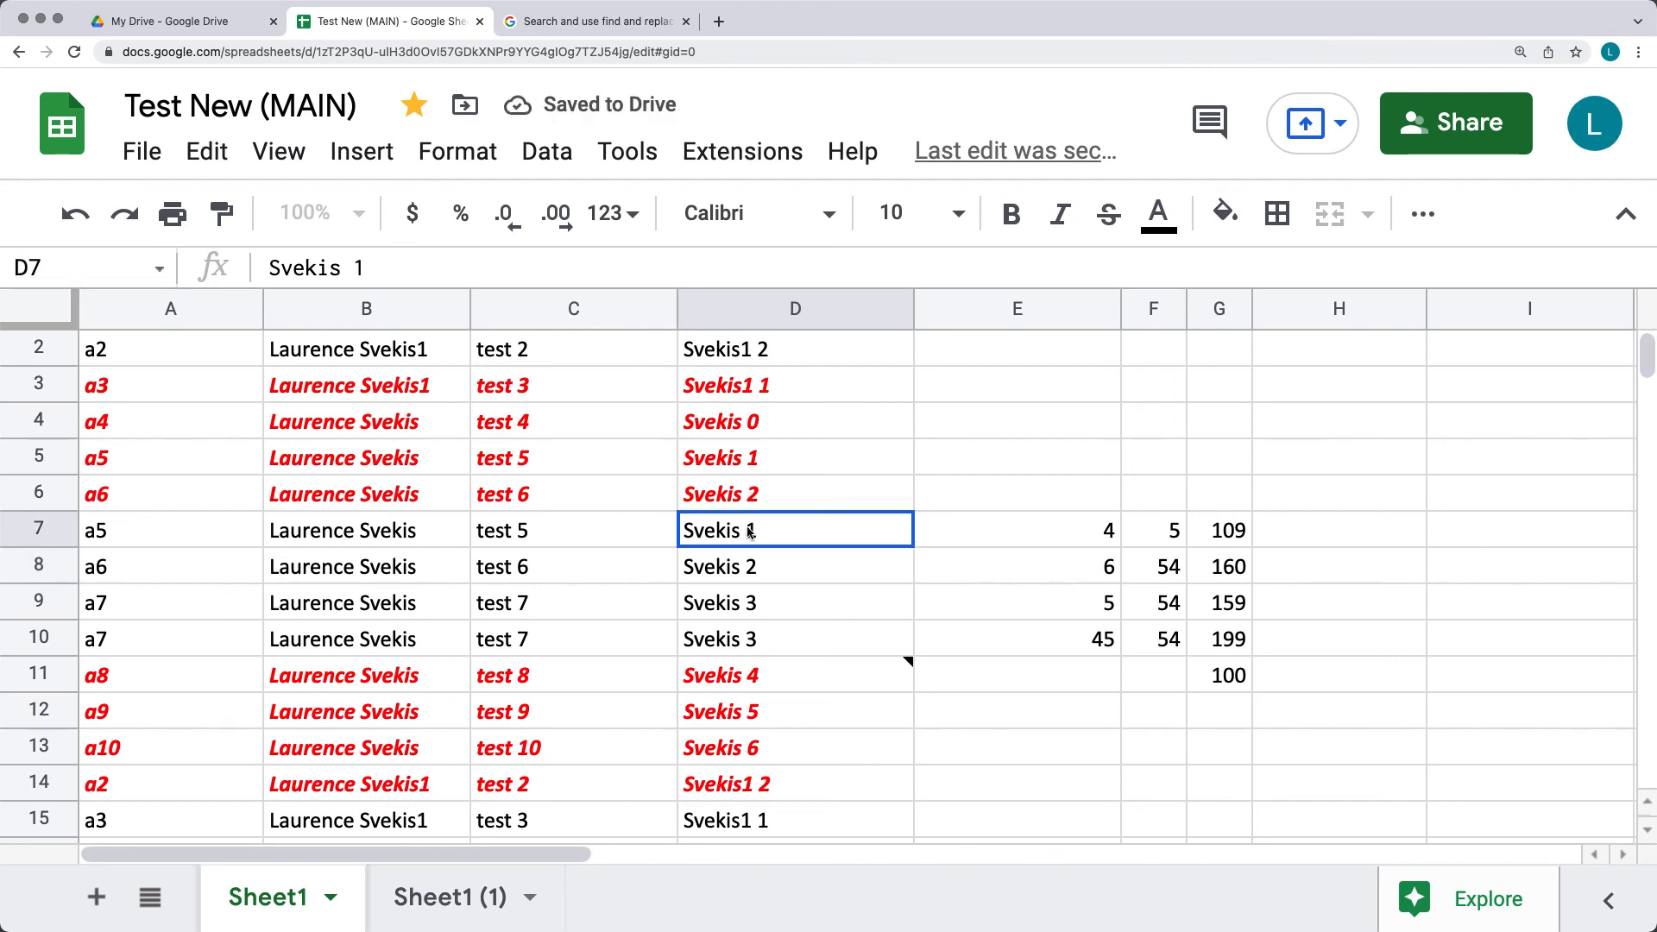
click(758, 574)
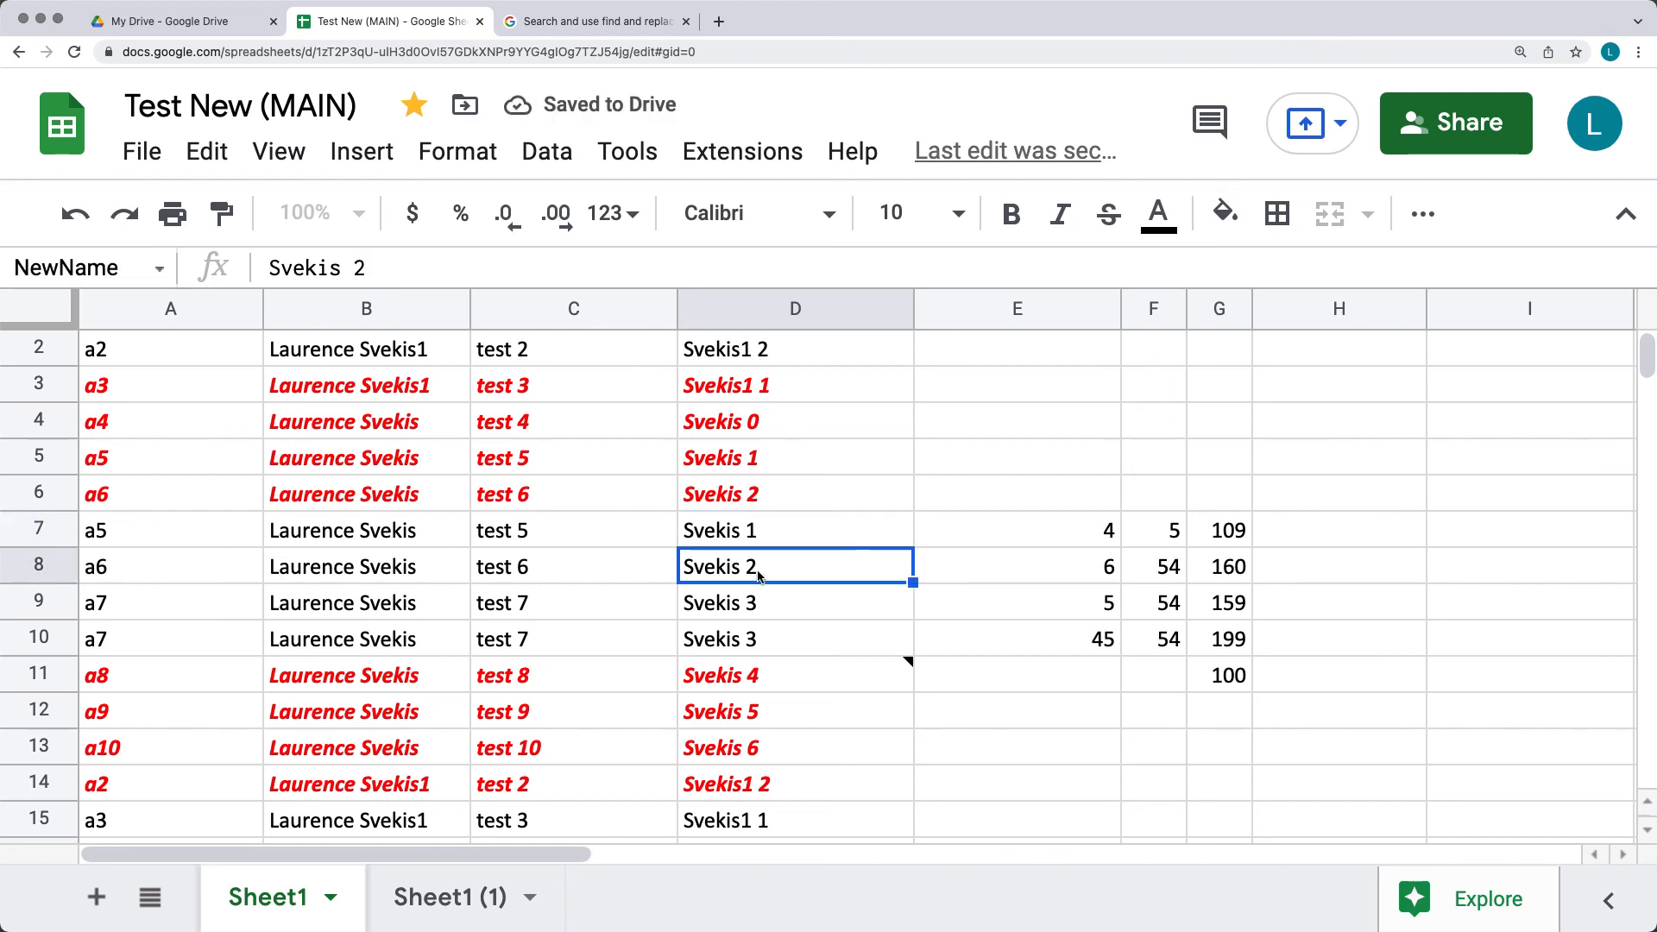